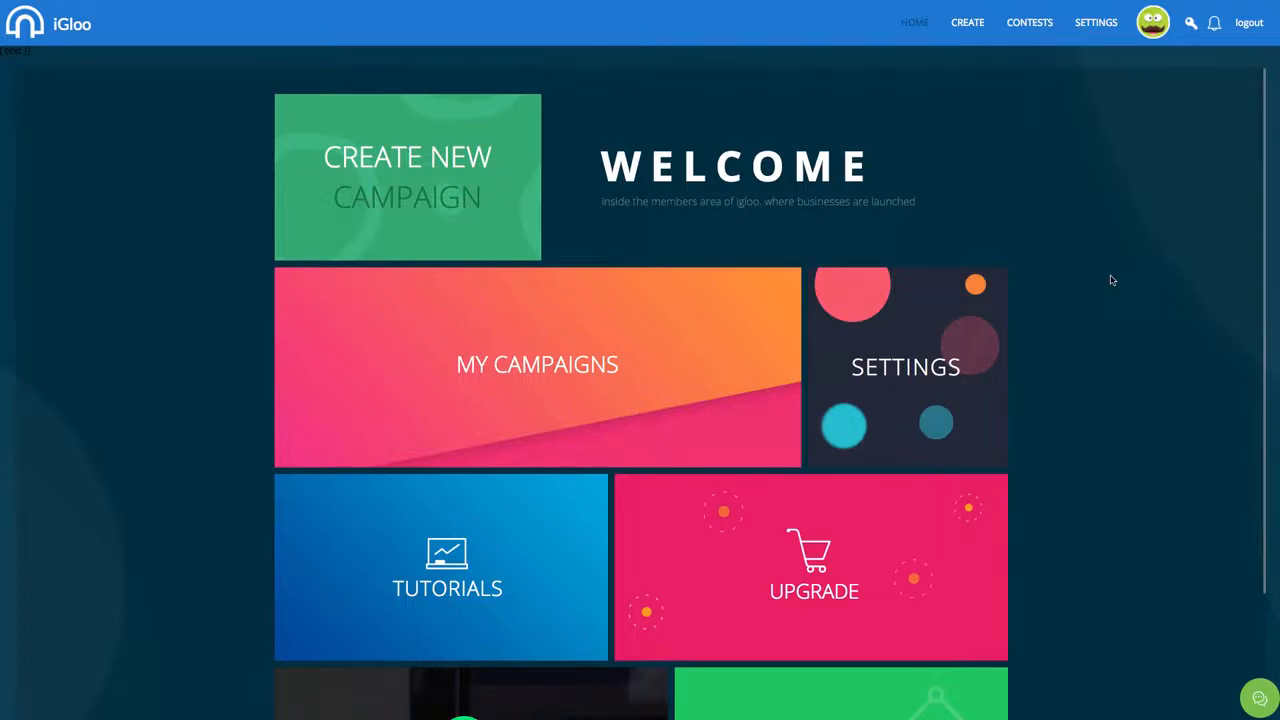
Create a new campaign named 'Revamply'
click(425, 174)
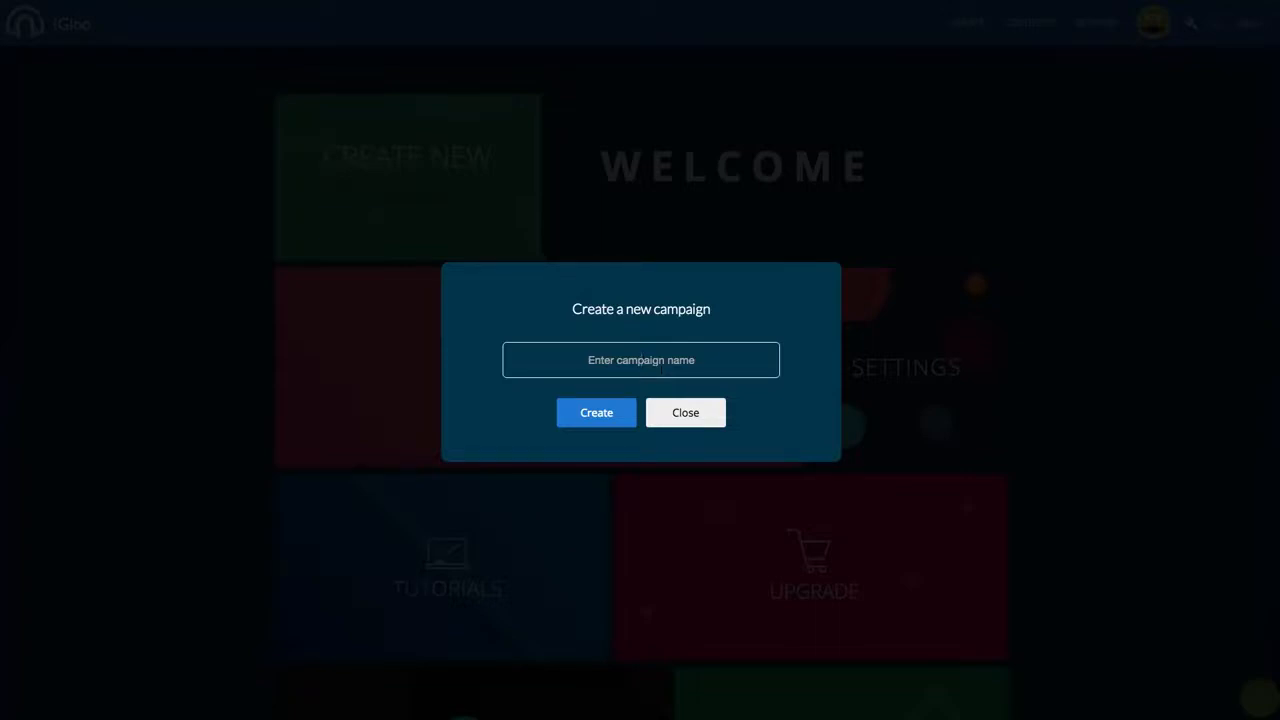
click(641, 361)
text(Revamplyt)
key(BackSpace)
click(592, 420)
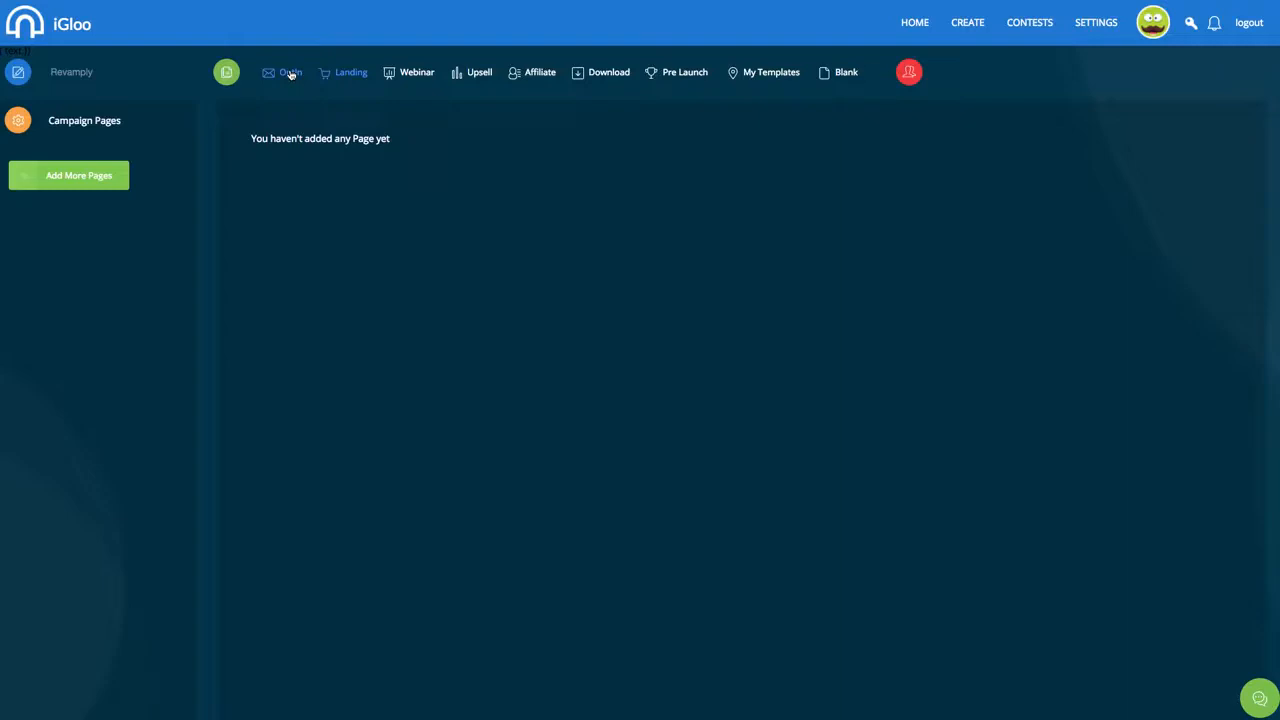
Add a page to Revamply and browse the Landing through Pre Launch templates, returning to Optin
click(85, 175)
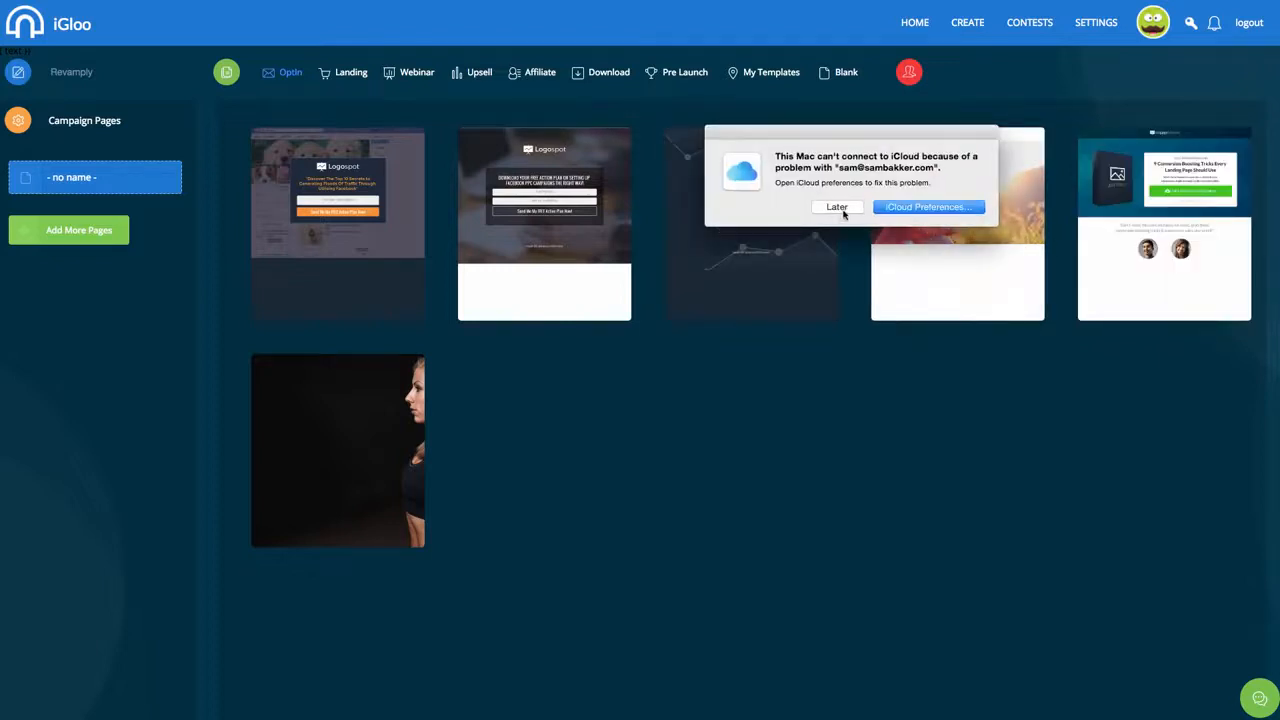
click(836, 207)
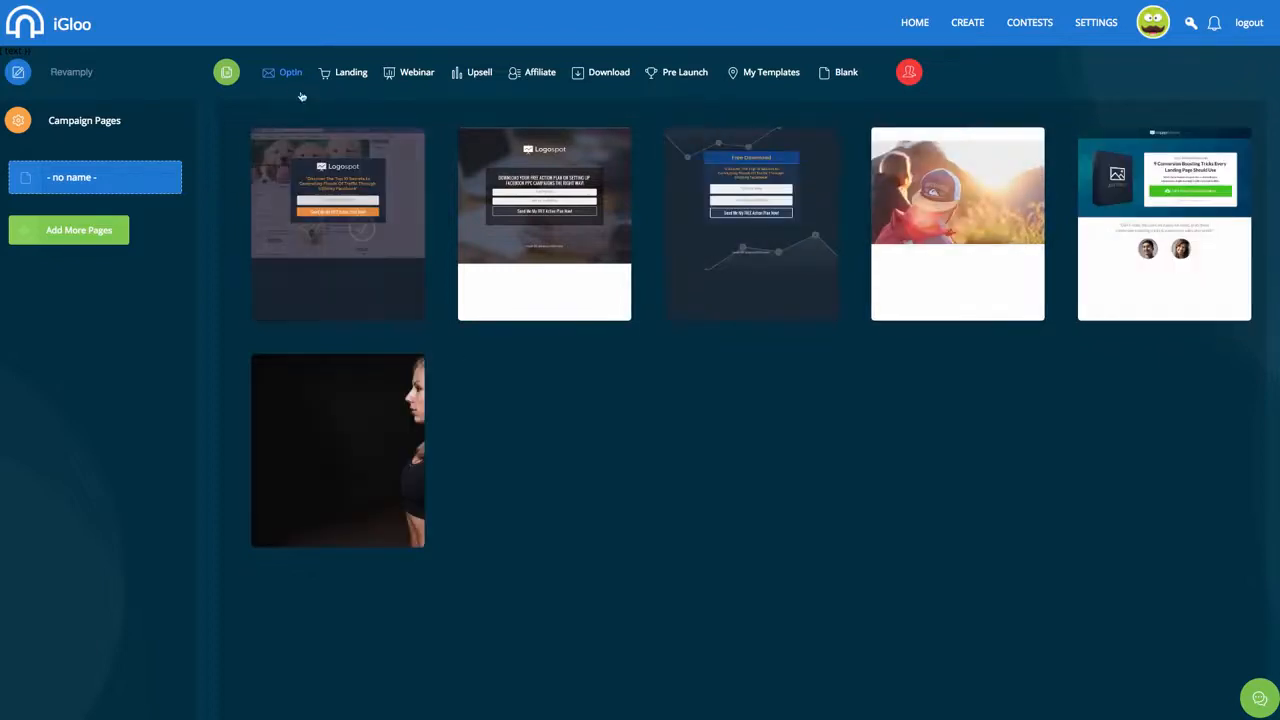
click(362, 73)
click(425, 73)
click(465, 73)
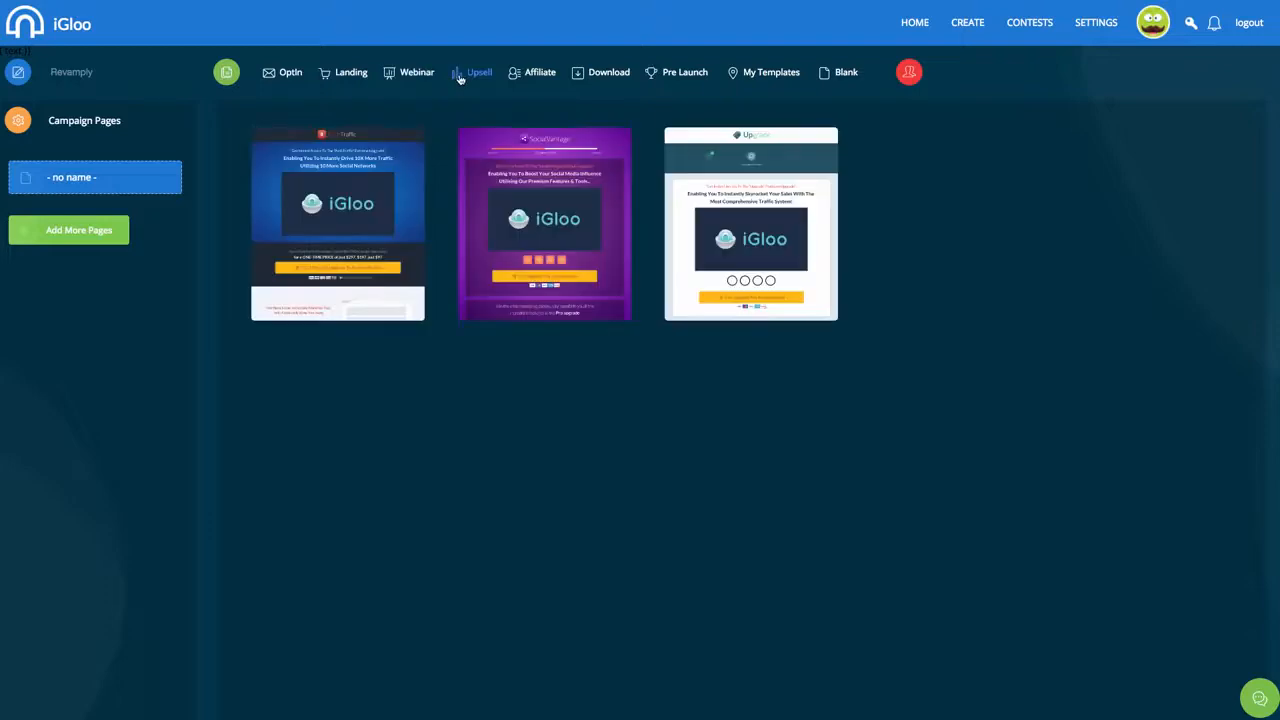
click(530, 74)
click(600, 73)
click(680, 73)
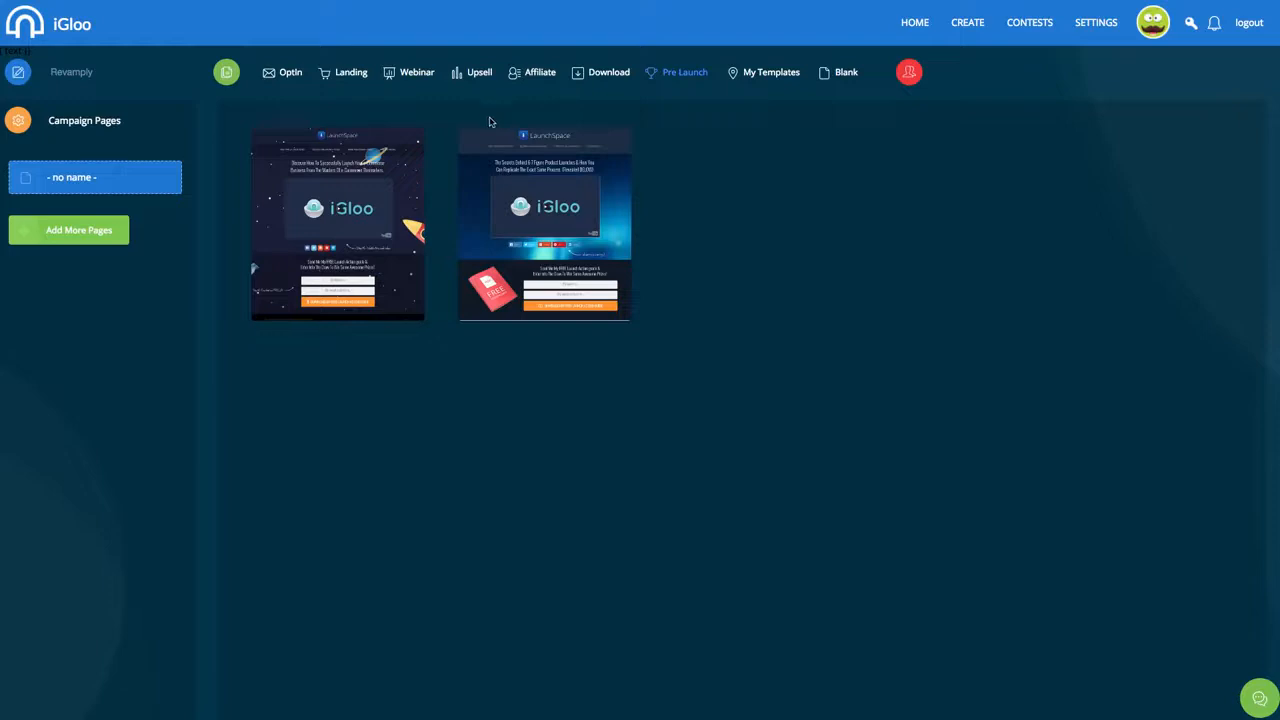
click(290, 77)
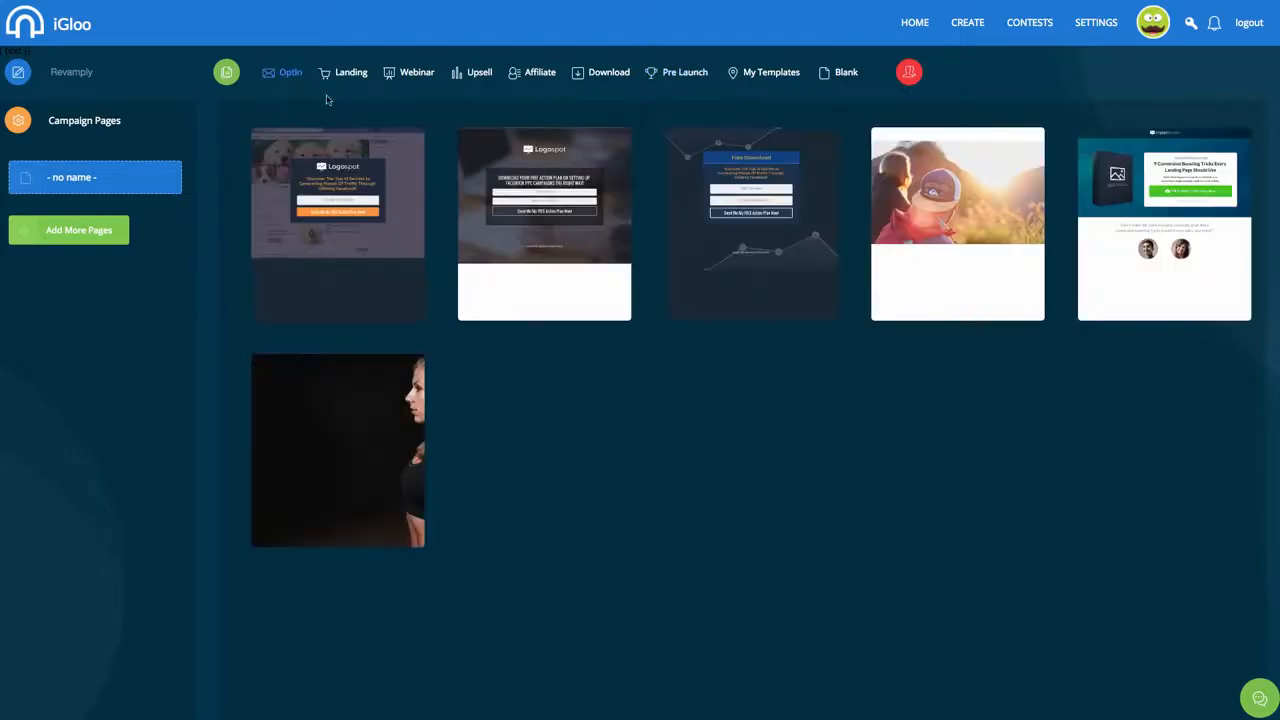
mouse_move(338, 171)
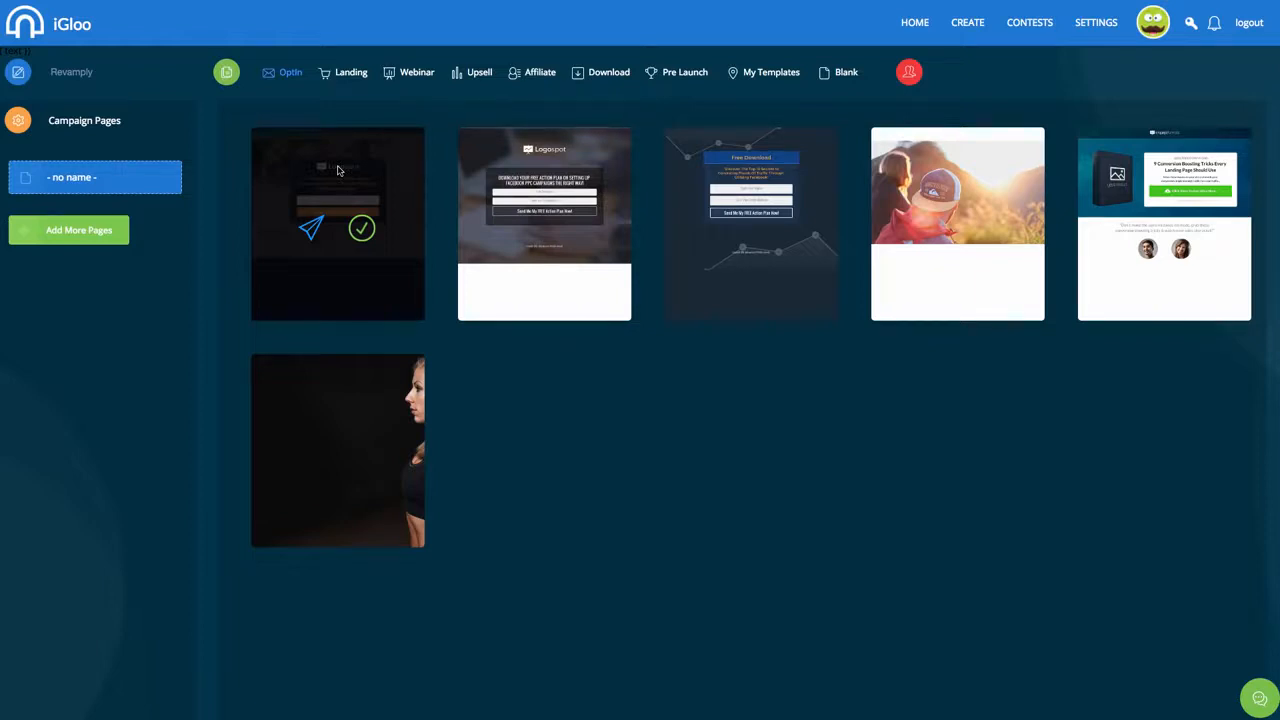
mouse_move(478, 290)
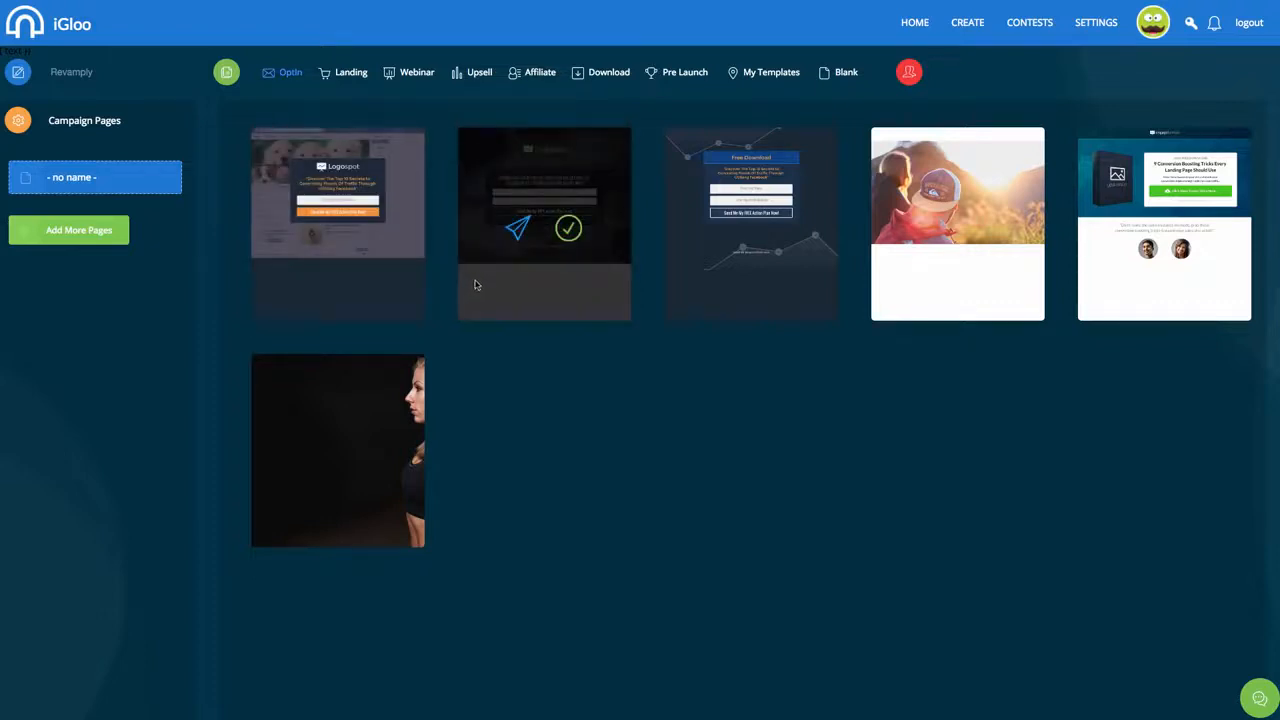
mouse_move(376, 182)
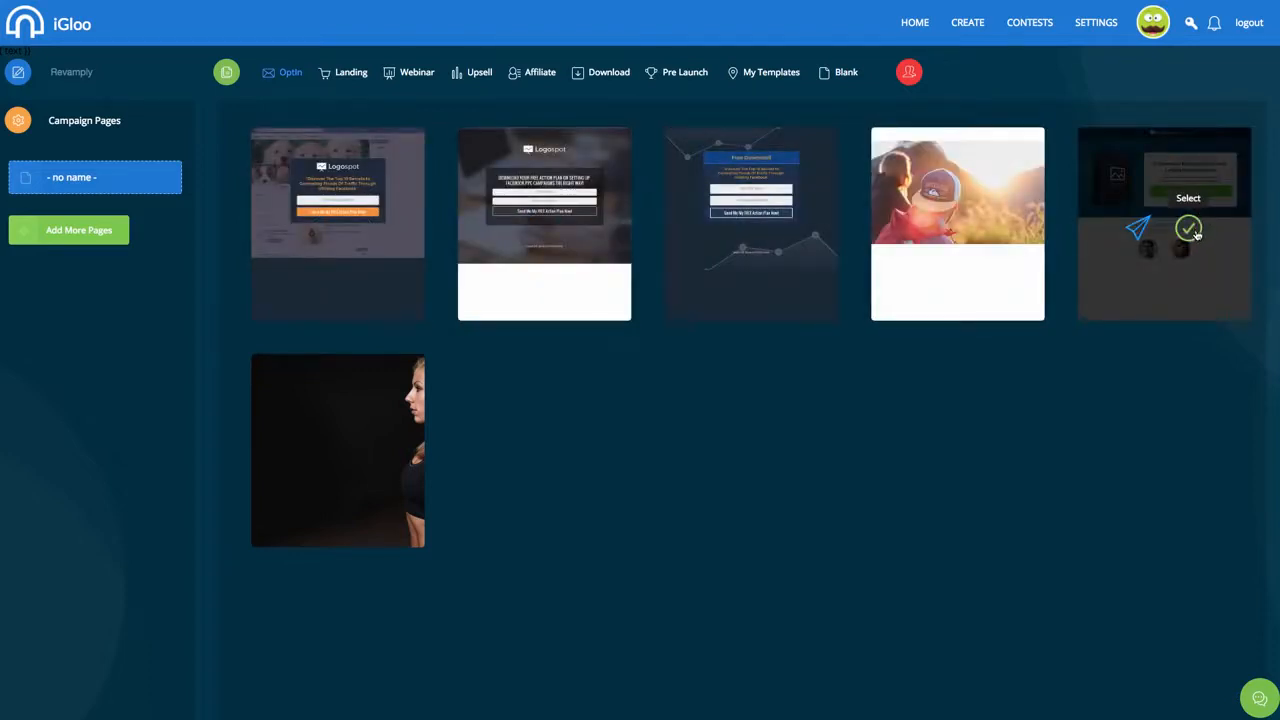
Use the '9 Conversion Boosting Tricks' opt-in template and name the page 'Revamply Opt-In'
click(1196, 232)
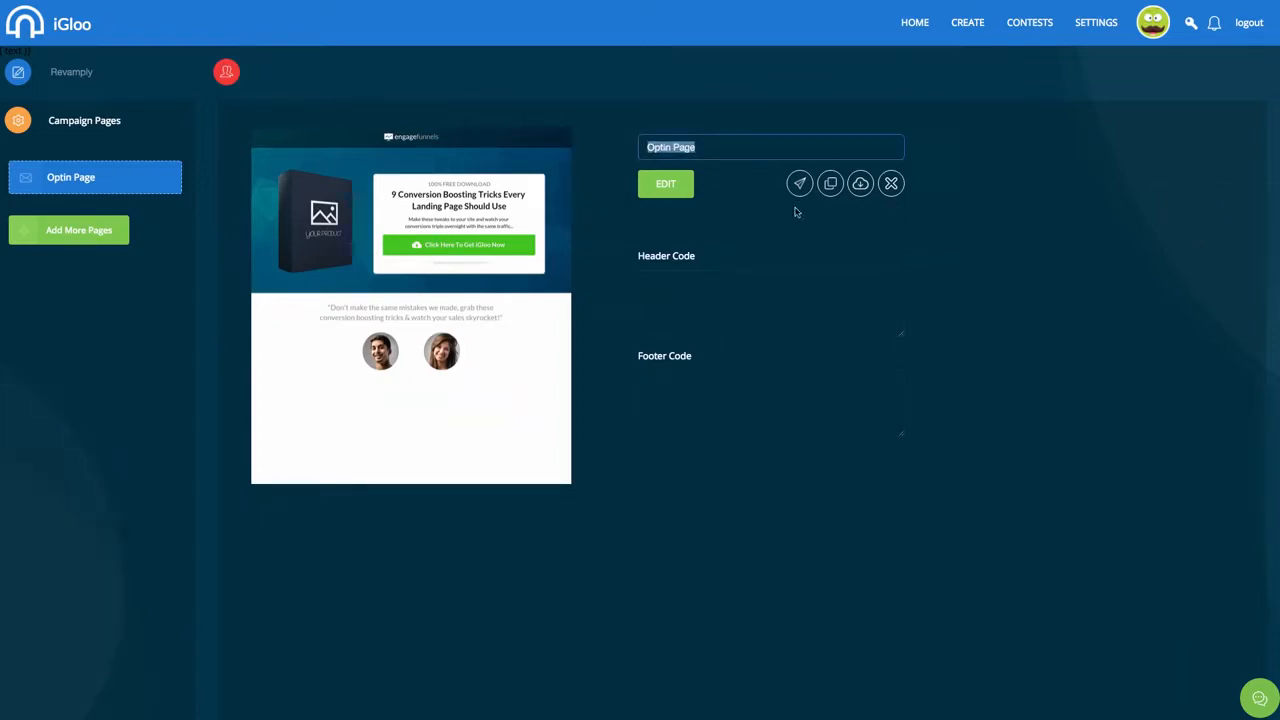
text(Revamply)
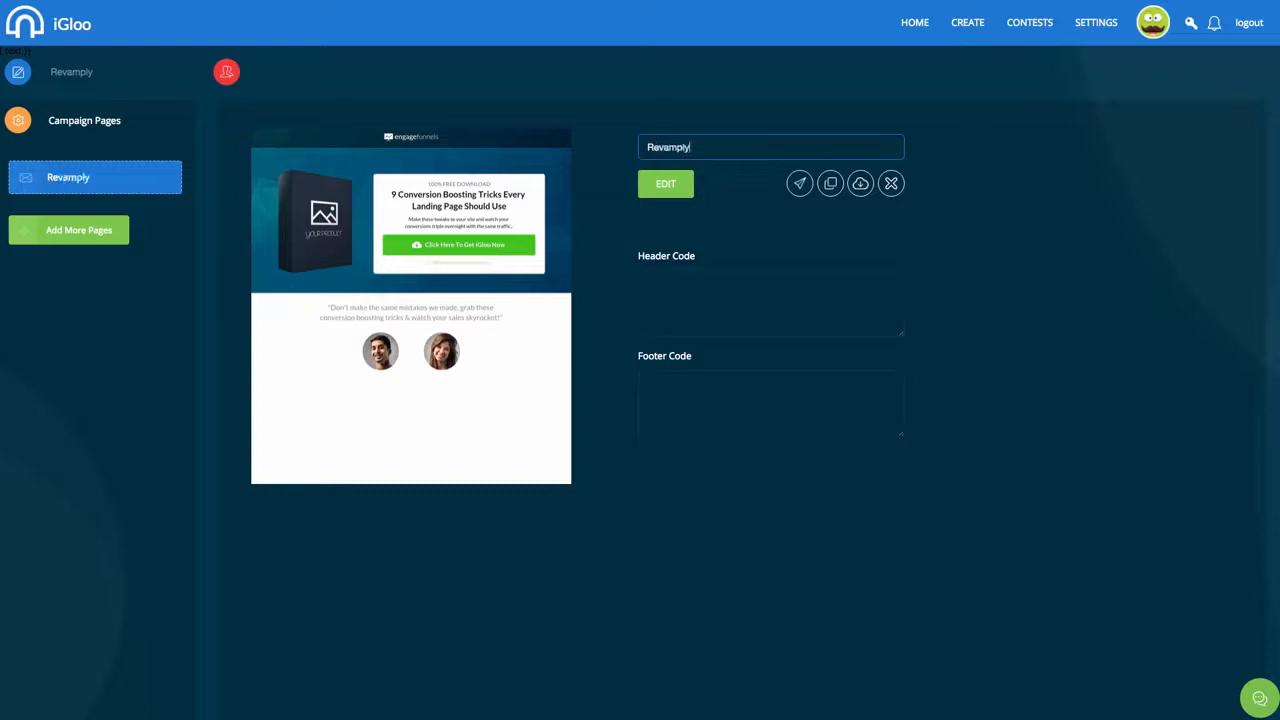
text( Opt-In)
key(Tab)
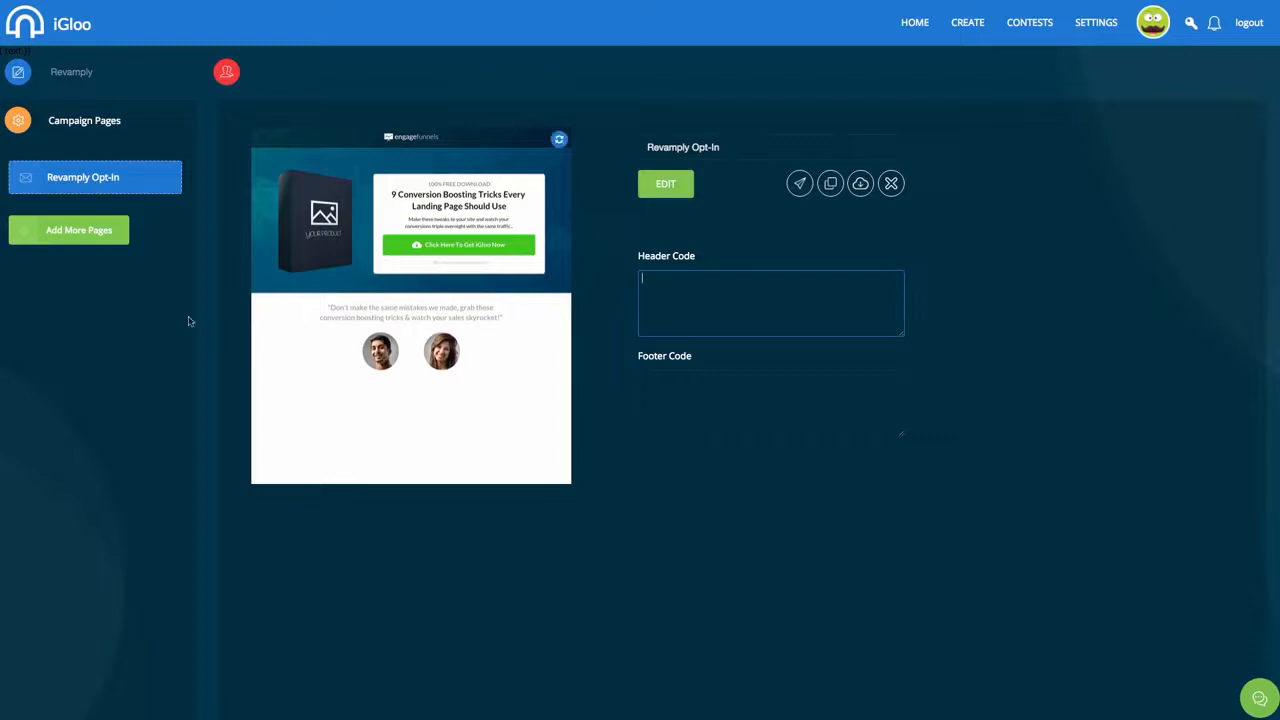
click(150, 317)
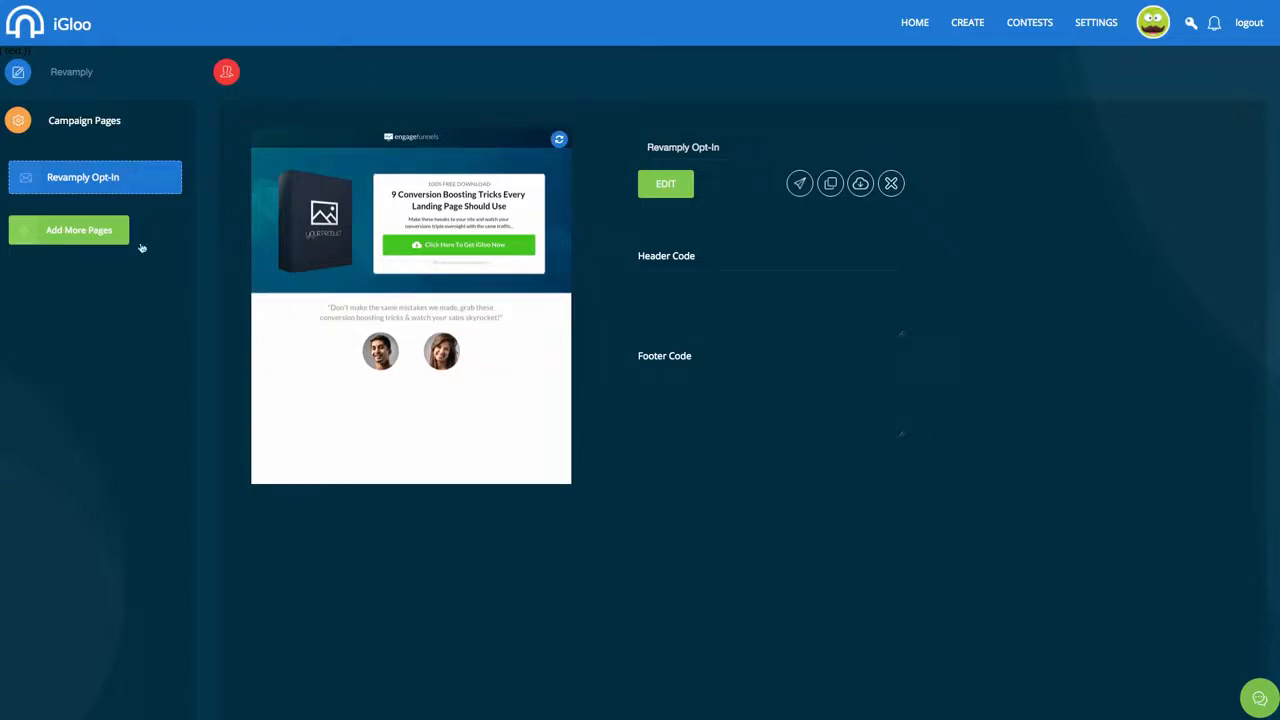
Open the page in the builder and try the top row's margin and gradient, keeping a plain colour background
click(667, 187)
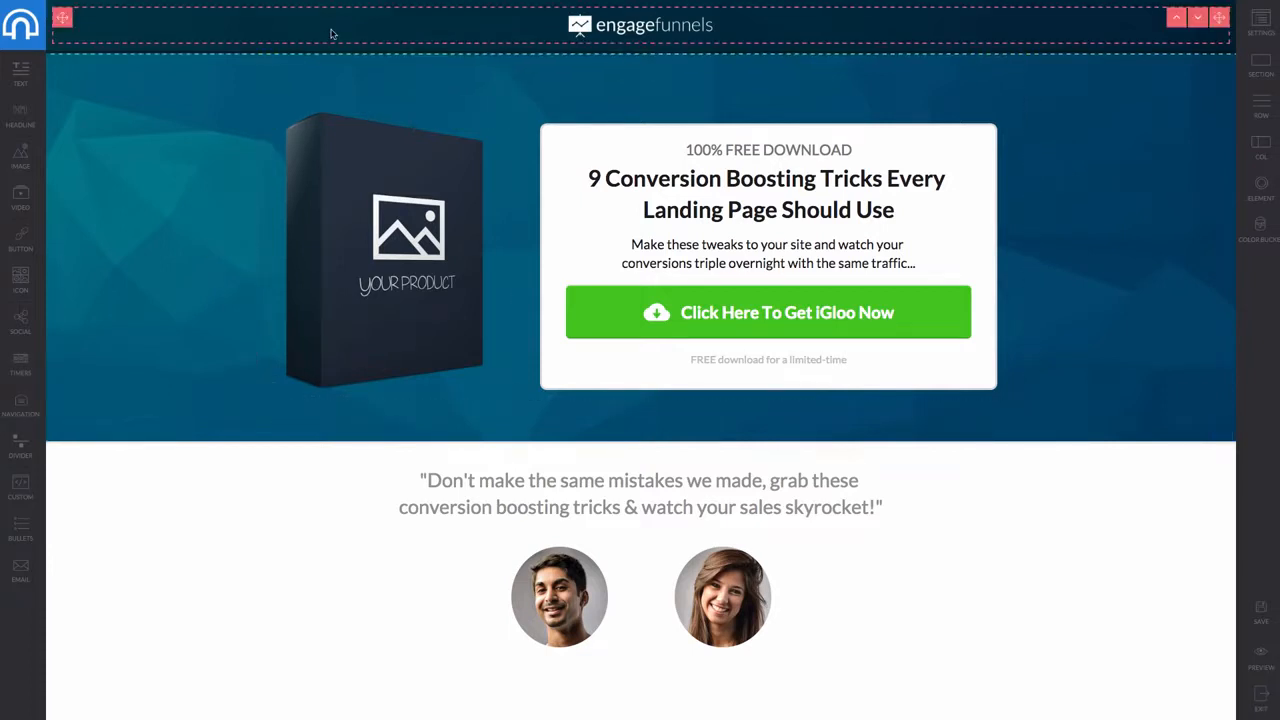
click(307, 48)
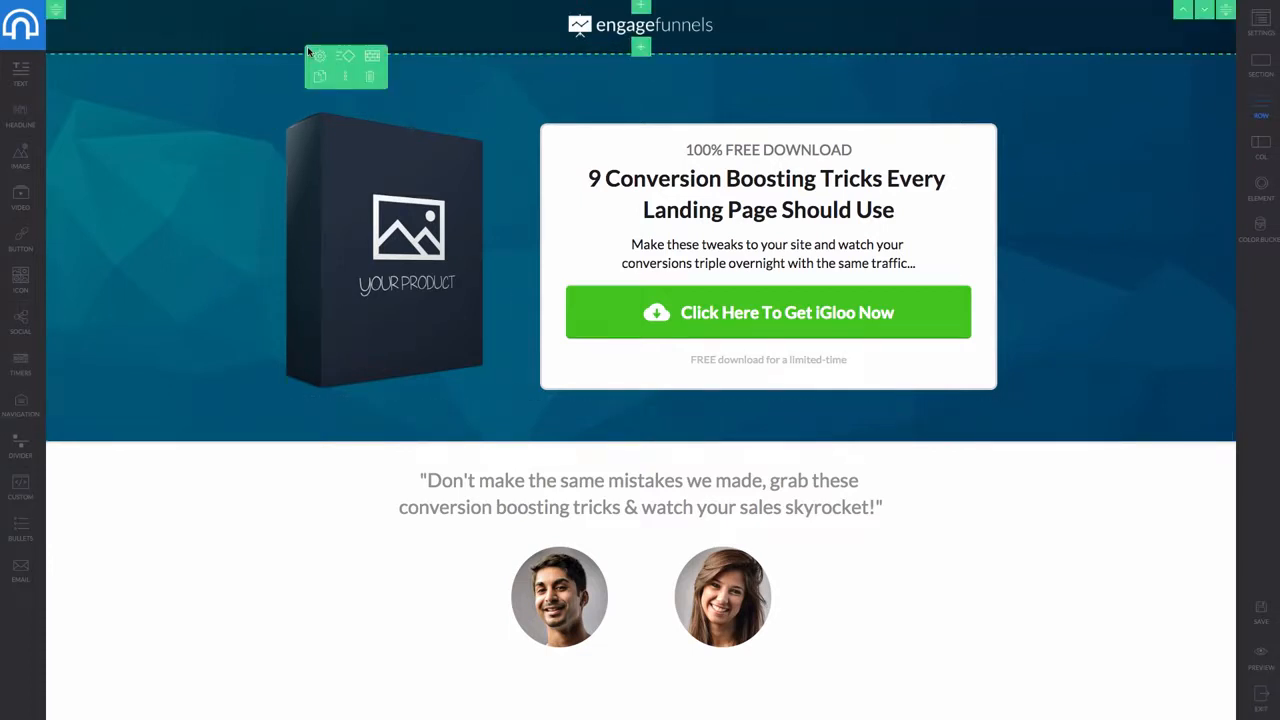
click(319, 55)
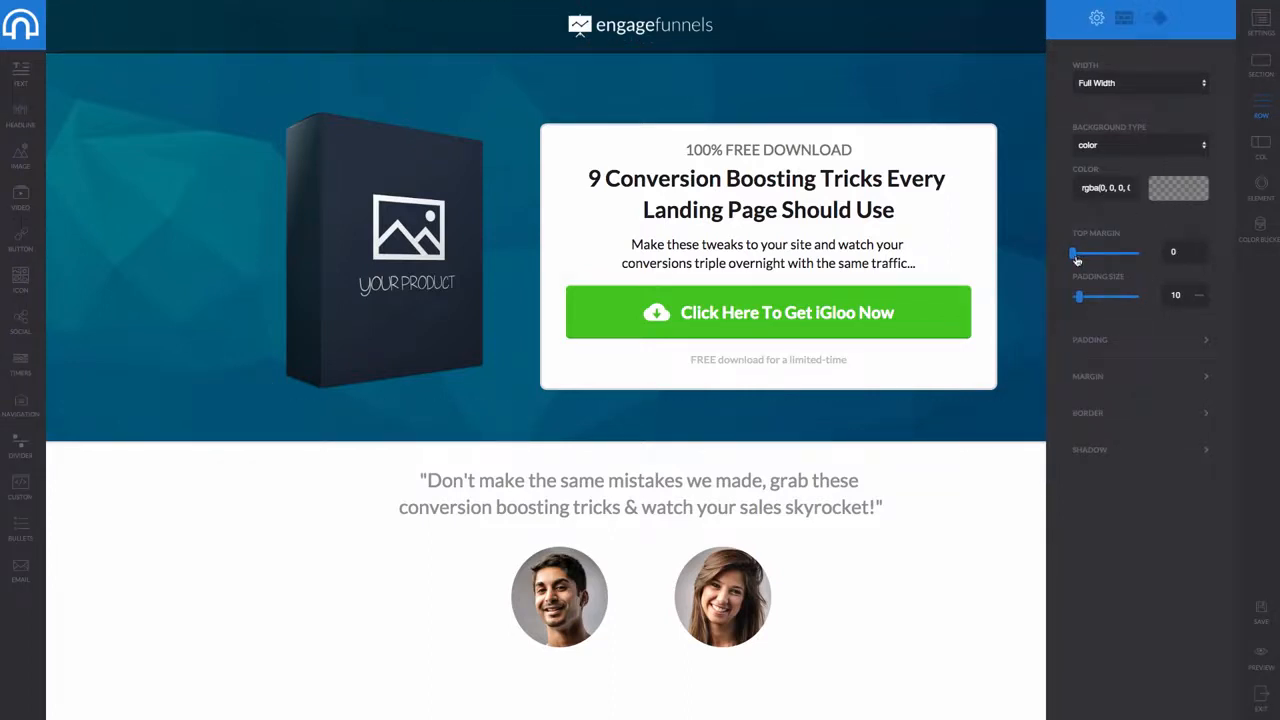
mouse_move(1077, 260)
mouse_down()
mouse_move(1106, 258)
mouse_move(1069, 259)
mouse_up()
click(1107, 153)
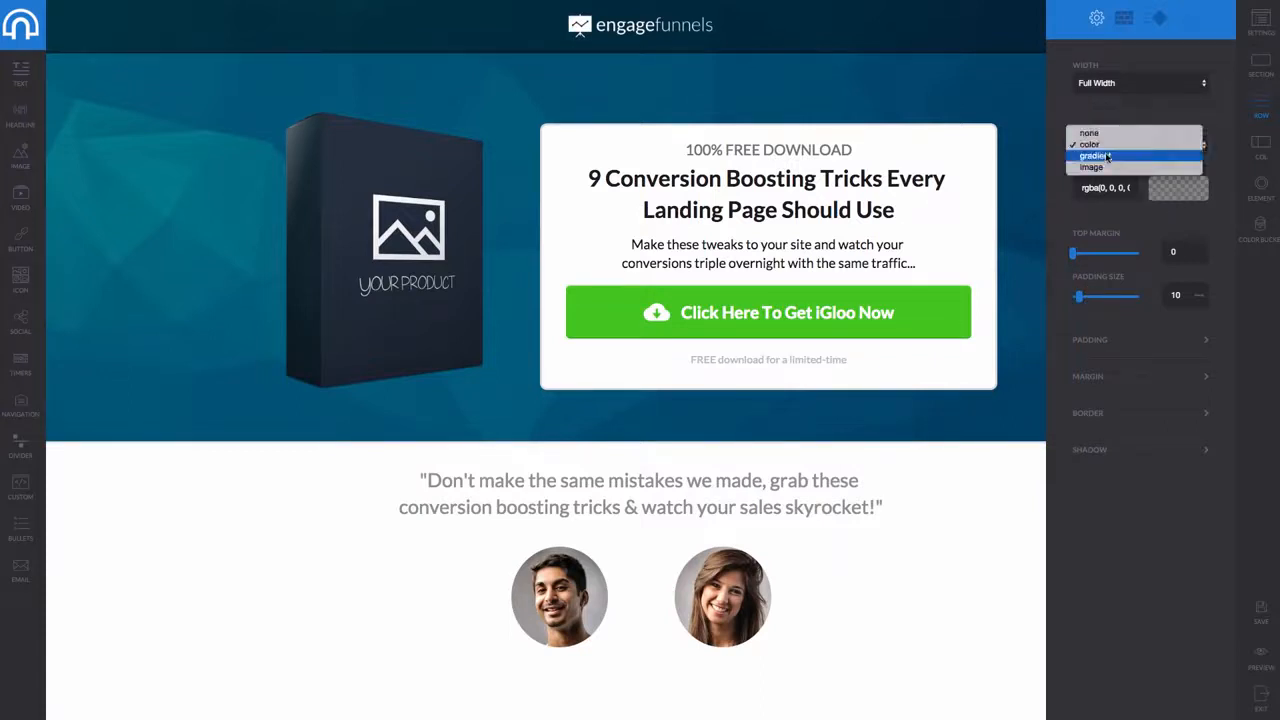
click(1107, 156)
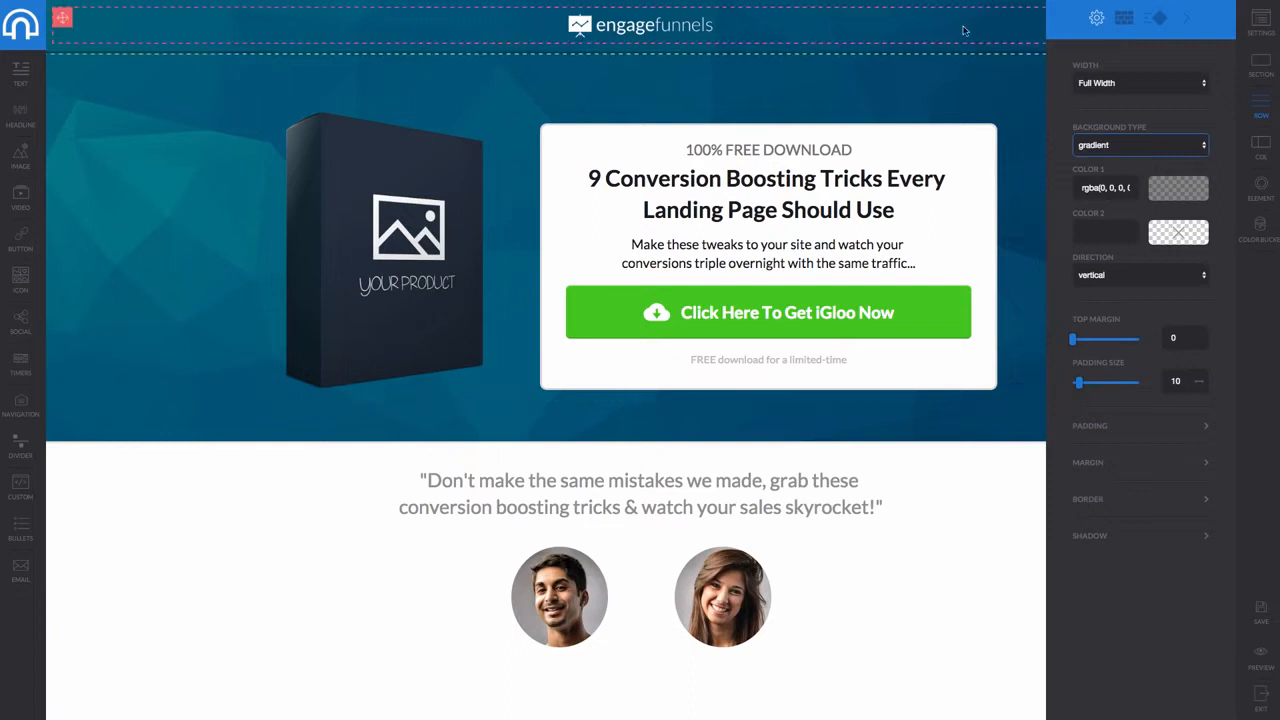
click(1117, 143)
click(1090, 133)
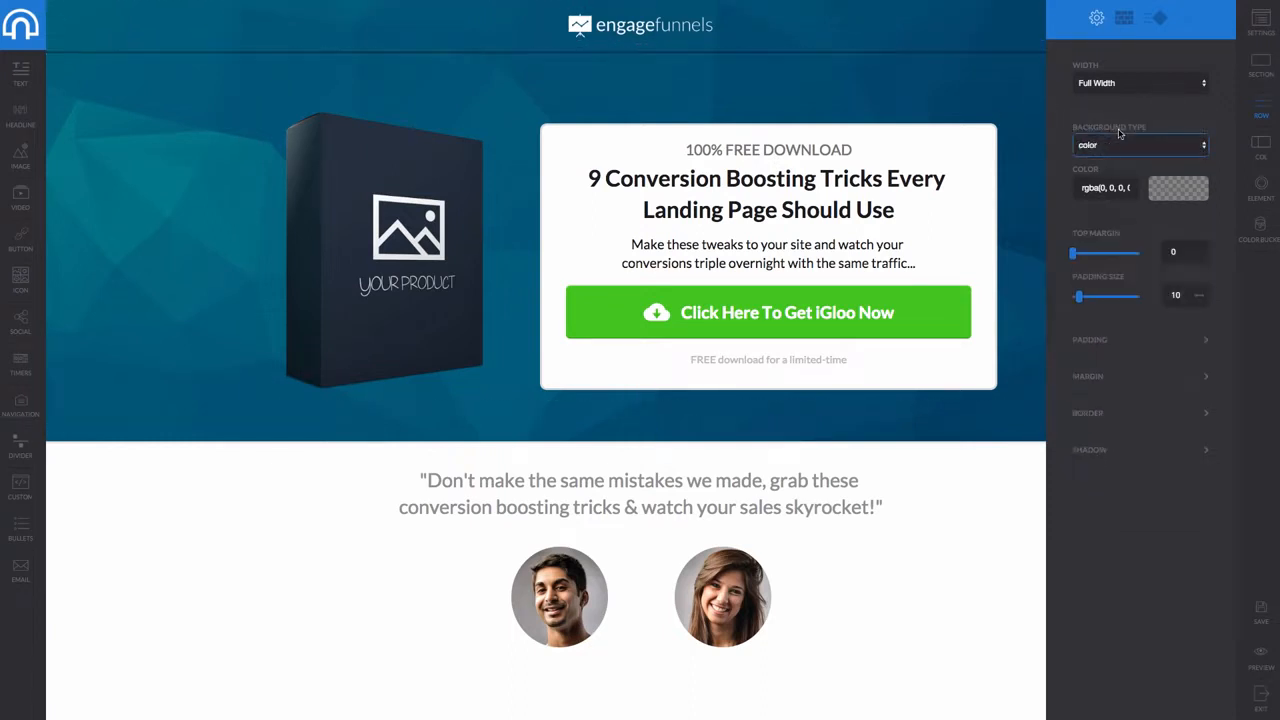
click(690, 30)
Select the engagefunnels logo and look through its general, style and click-action settings
click(677, 25)
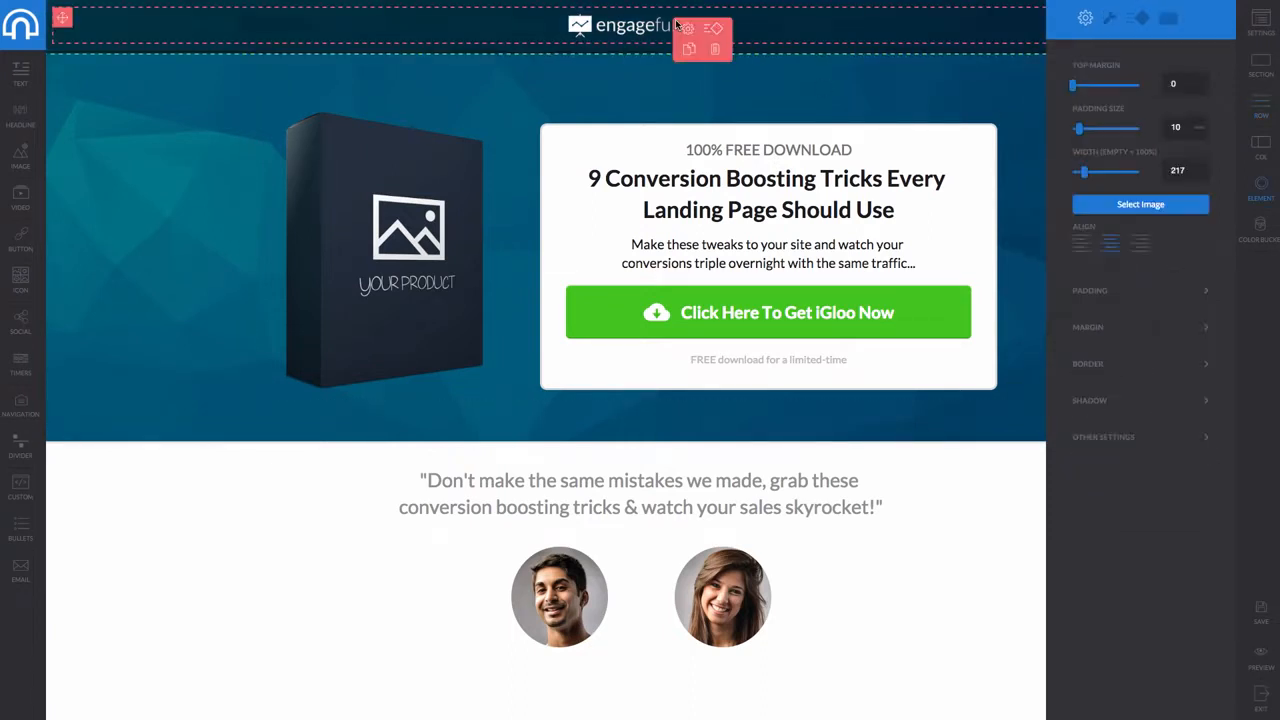
click(1087, 22)
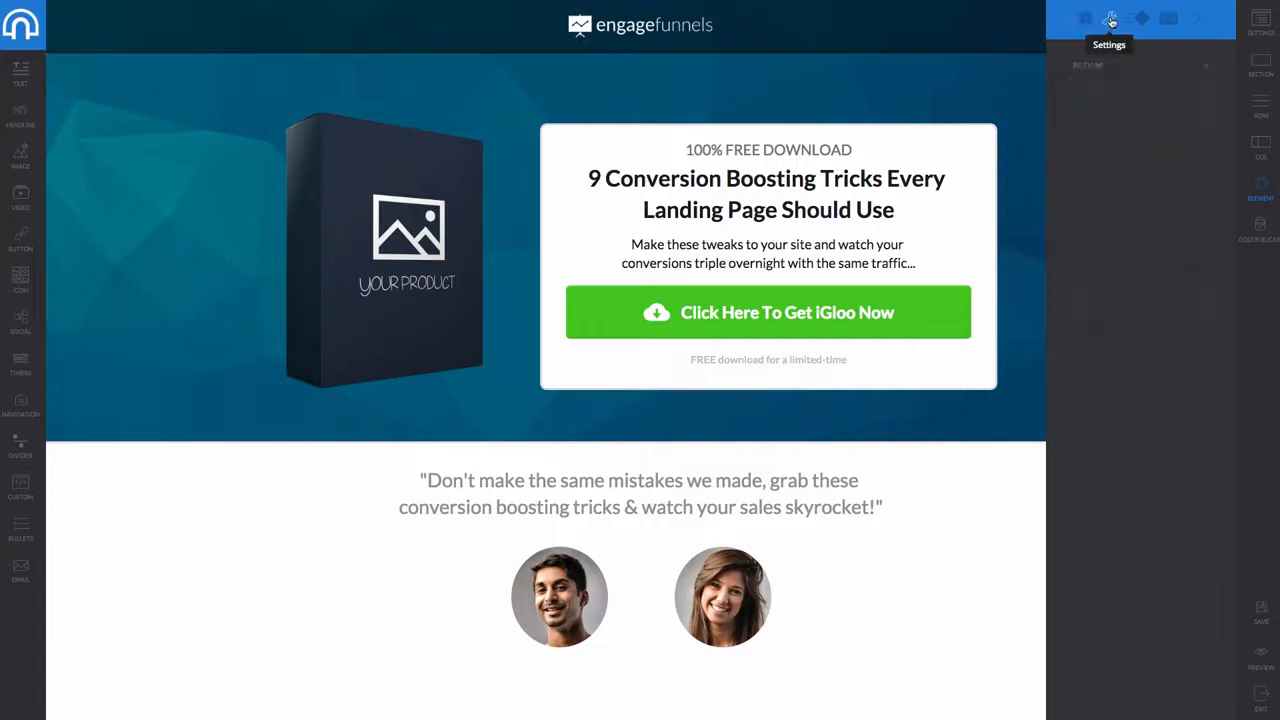
click(651, 36)
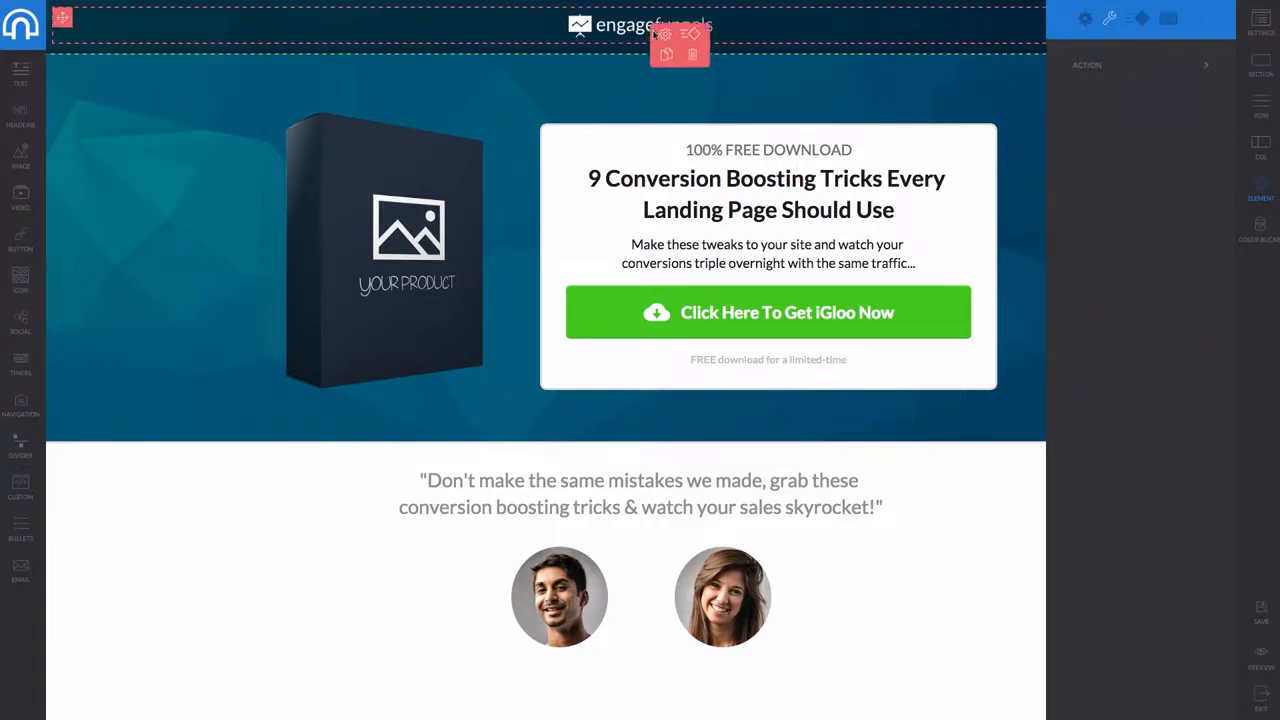
click(663, 38)
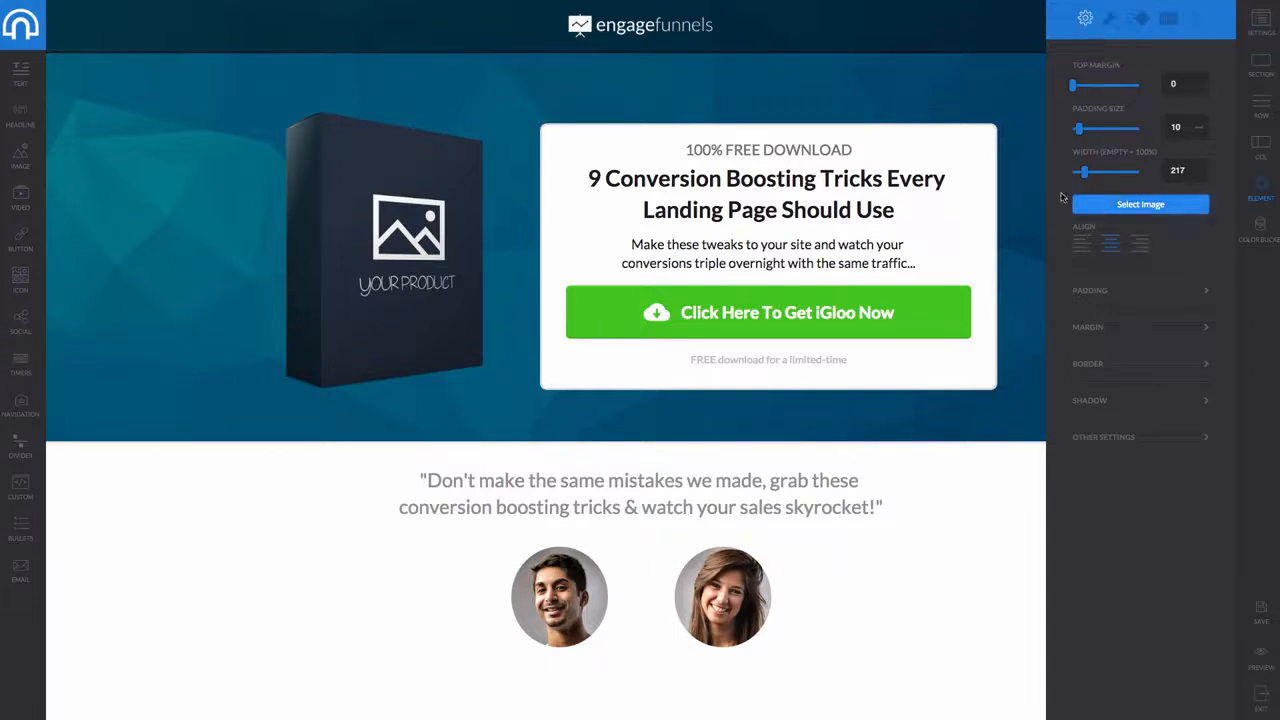
click(1110, 19)
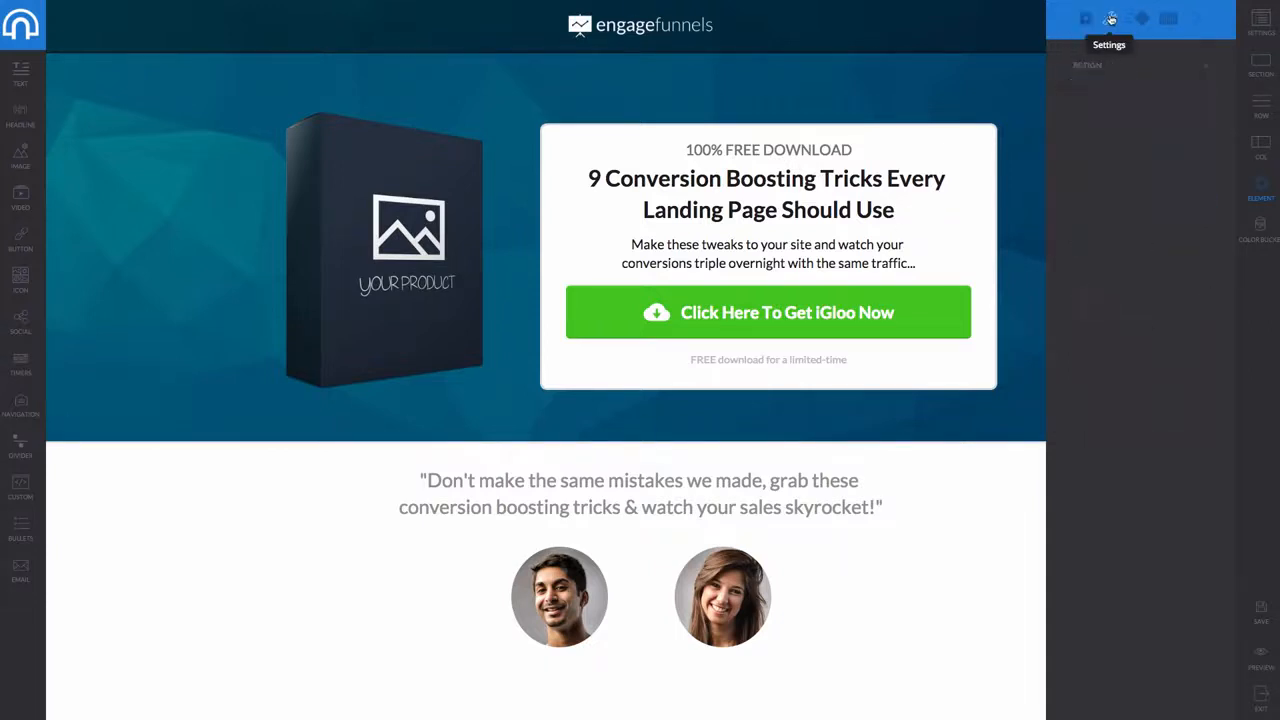
click(1203, 66)
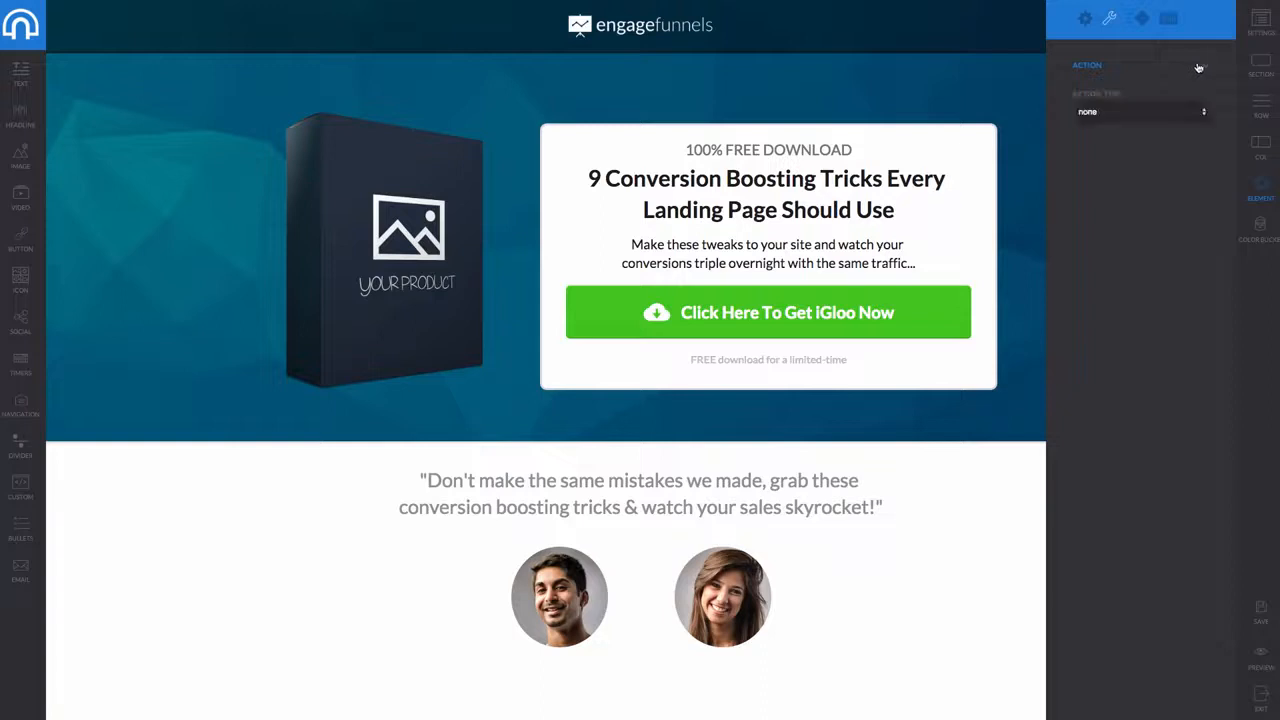
click(1135, 110)
Give the logo a slideRight entrance lasting 5.1 s, starting when visible after a 2.2 s delay
click(1142, 18)
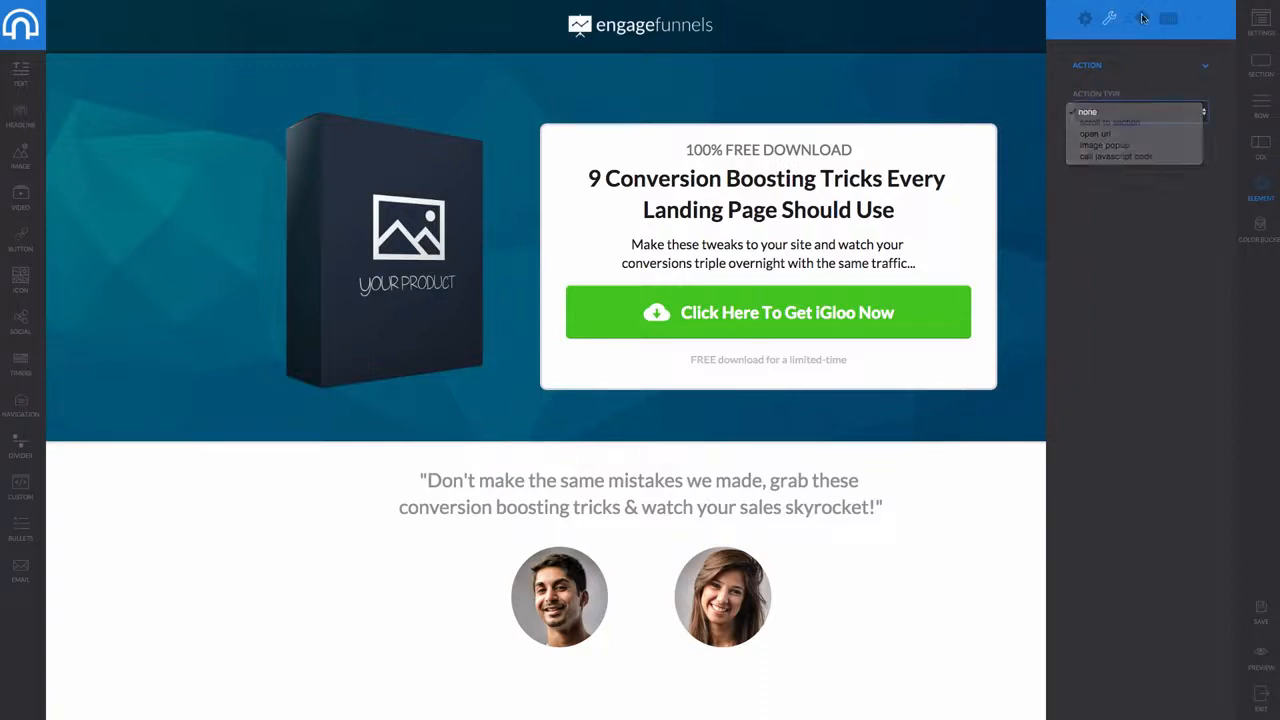
click(1156, 70)
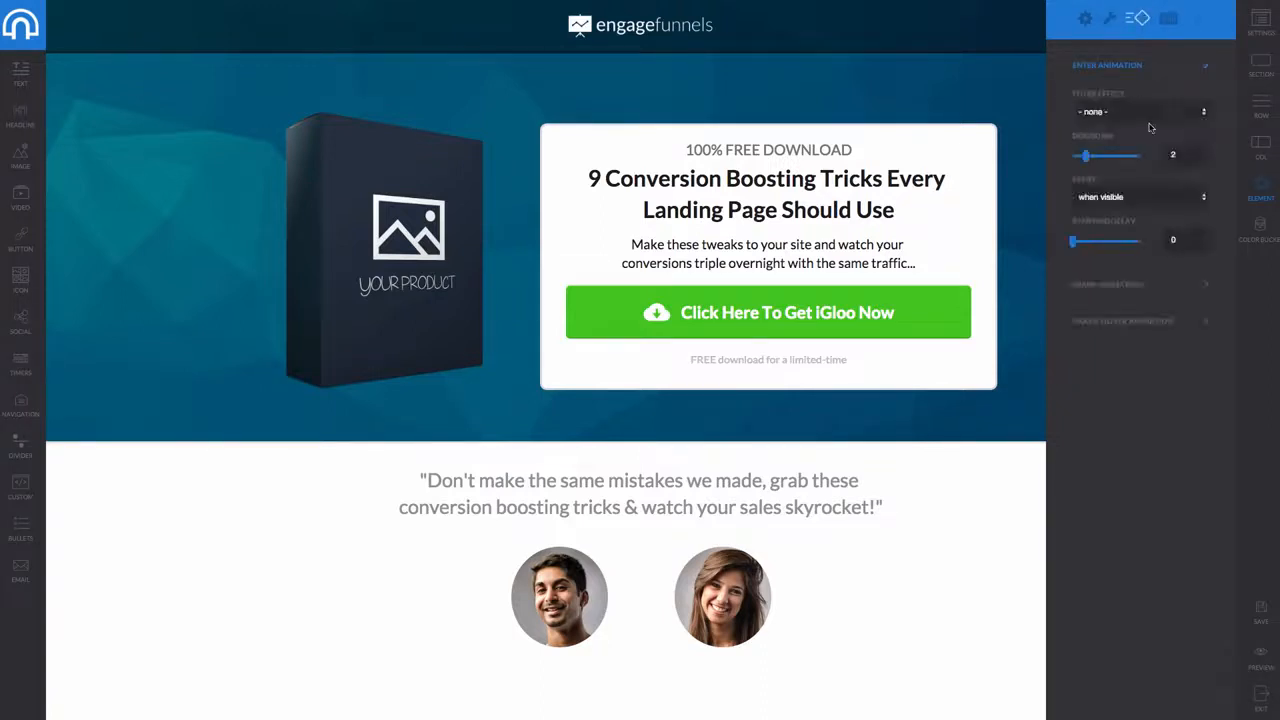
click(1114, 117)
key(Escape)
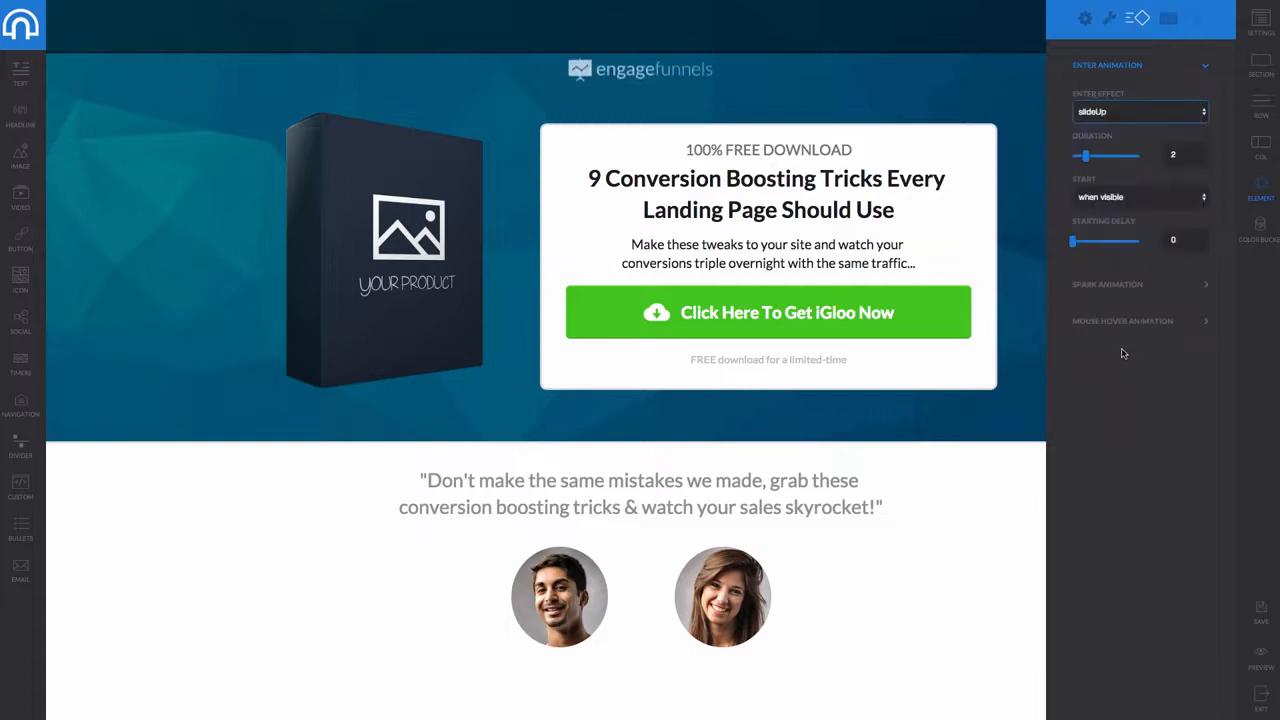
click(1135, 112)
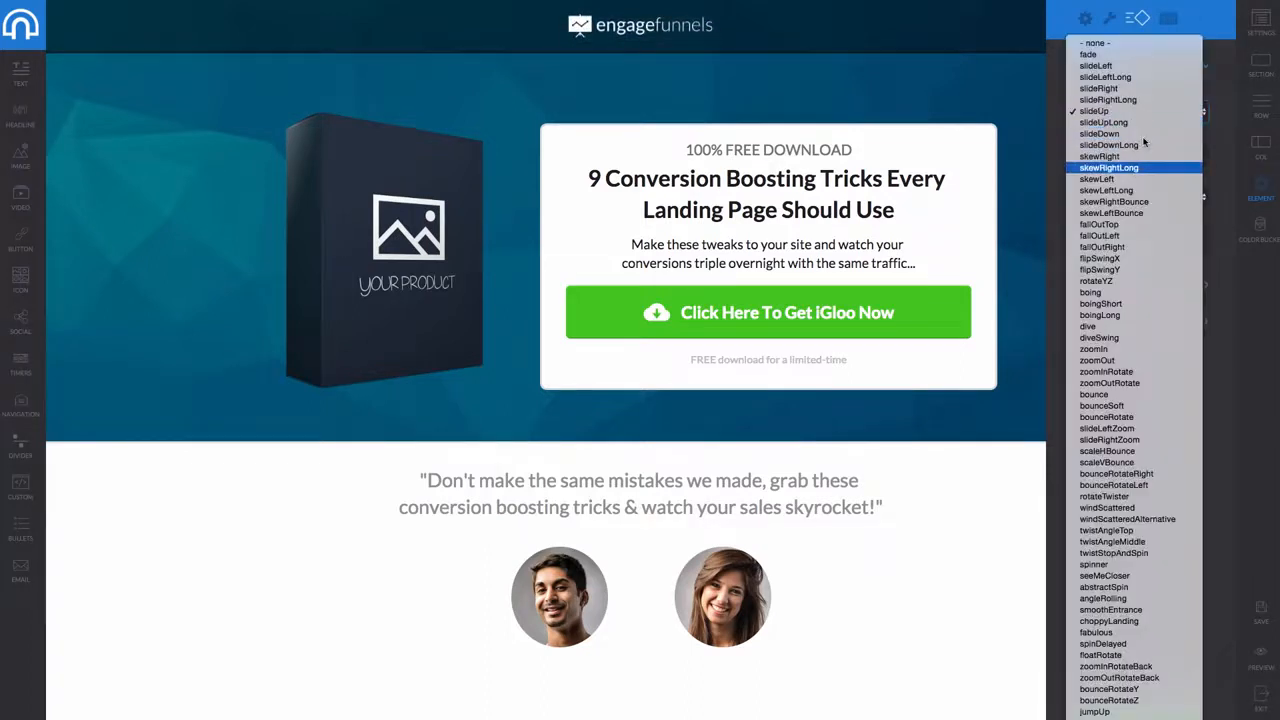
click(1140, 88)
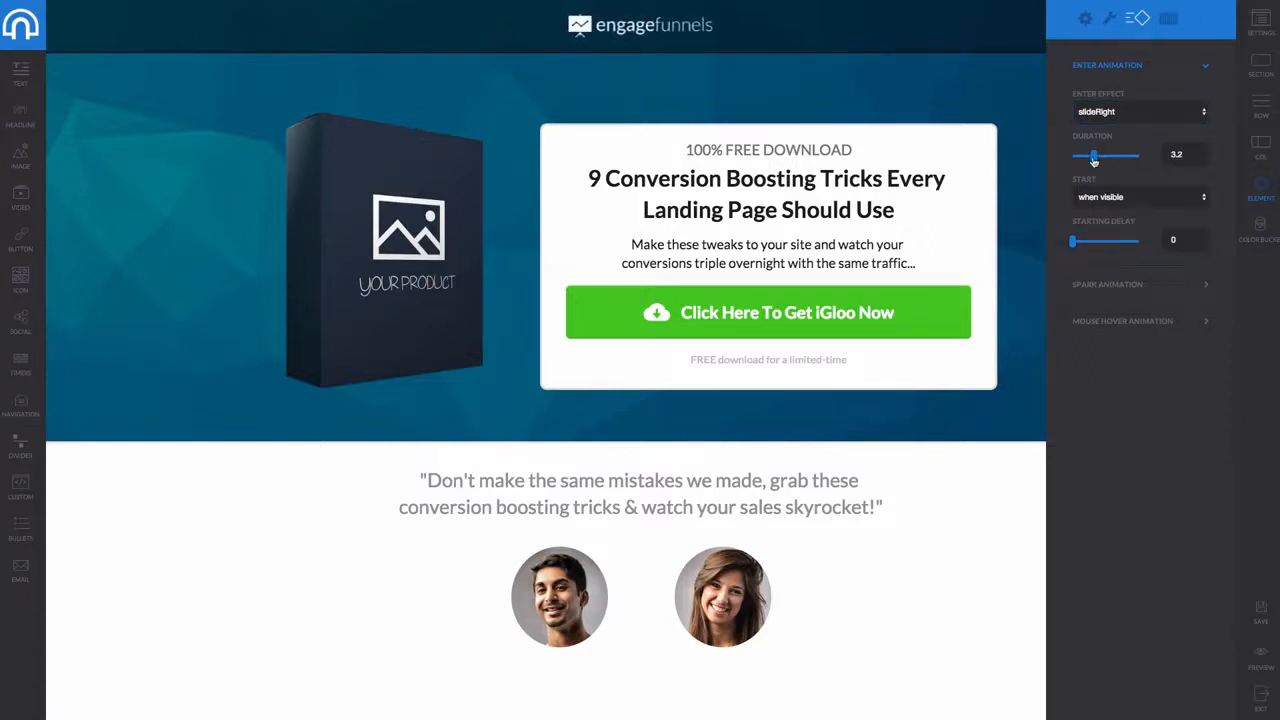
drag(1106, 161, 1108, 161)
click(1111, 198)
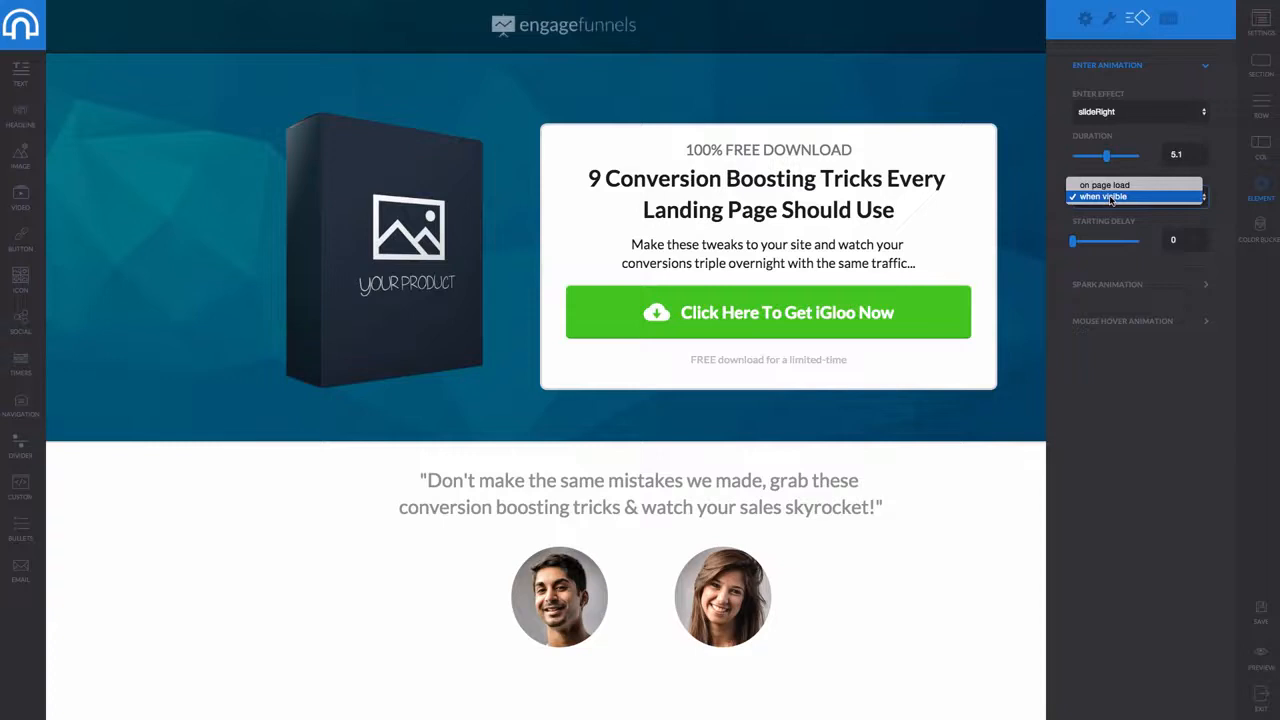
click(1097, 263)
drag(1072, 241, 1087, 241)
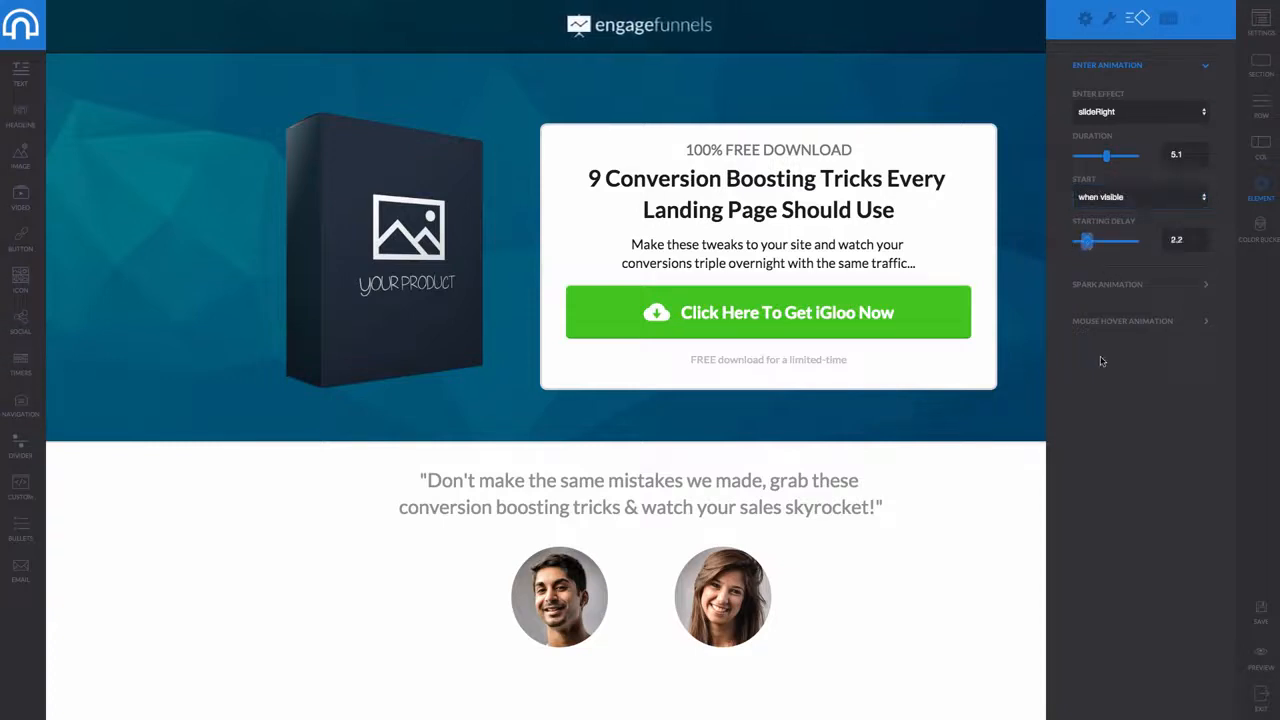
Add a pulse2 spark effect and Shrink hover effect to the logo, with Preview On Element Yes
click(1136, 286)
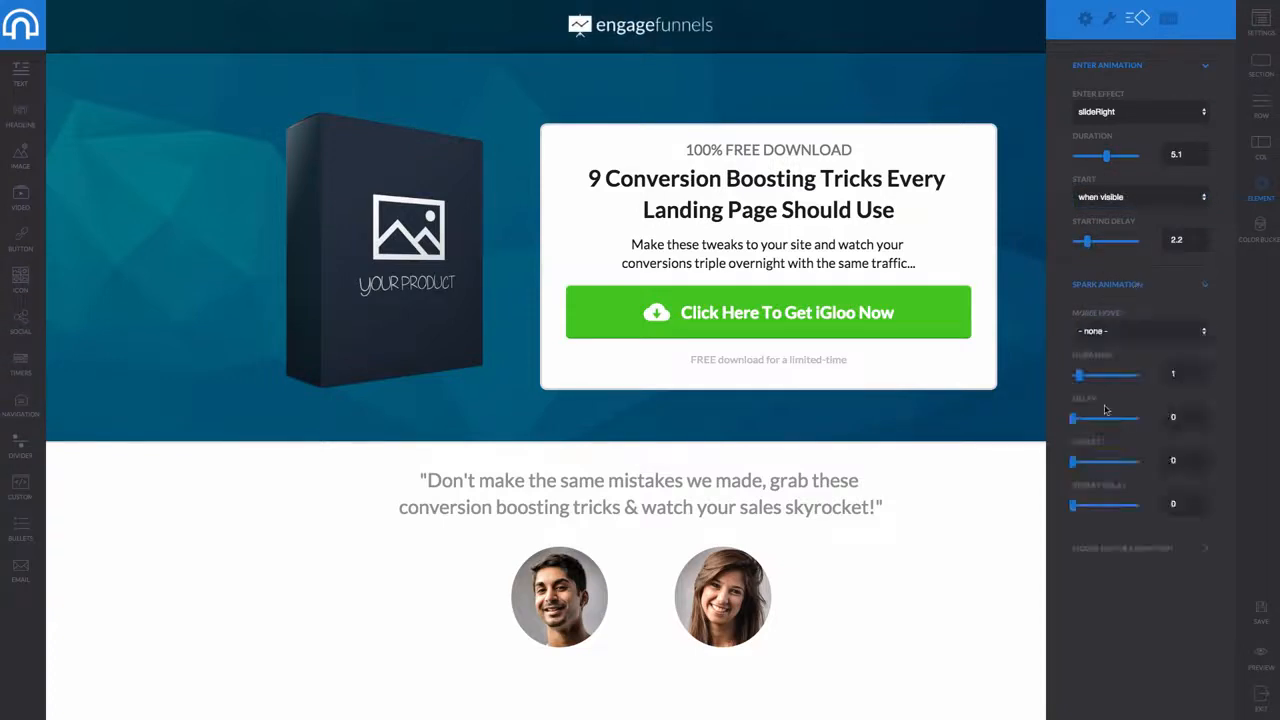
click(1097, 330)
click(1092, 398)
click(1130, 549)
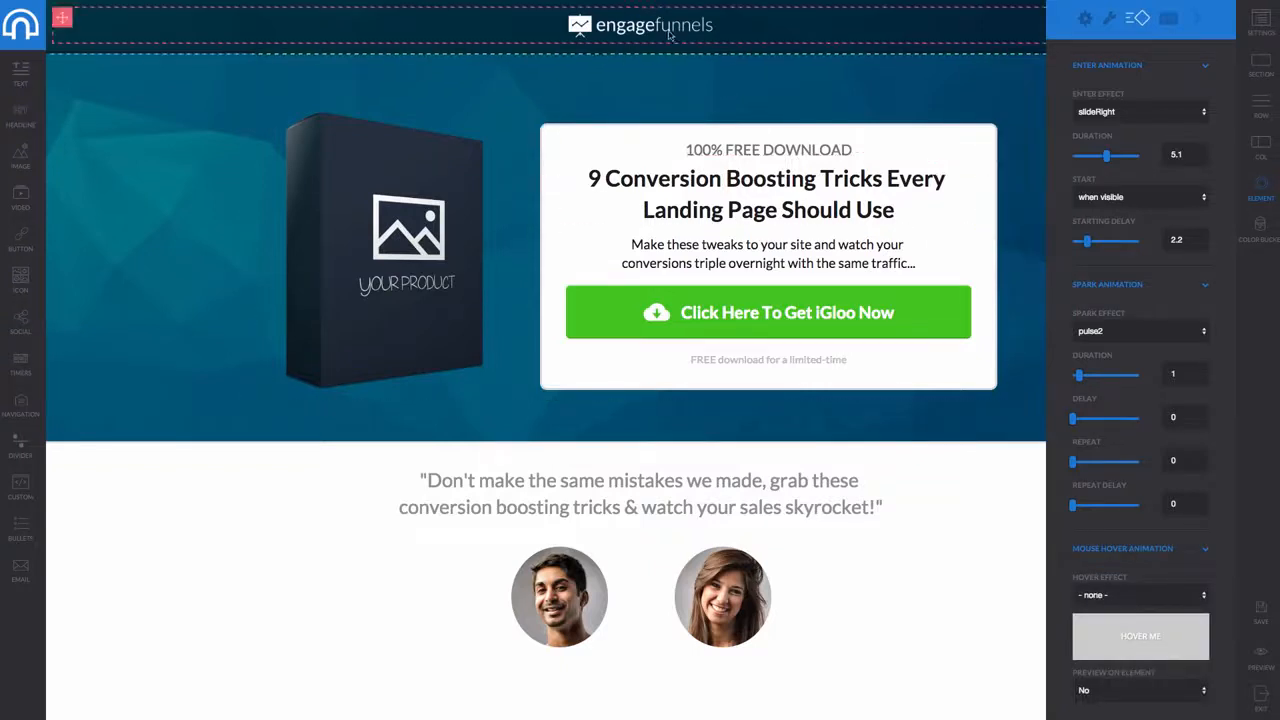
click(1145, 596)
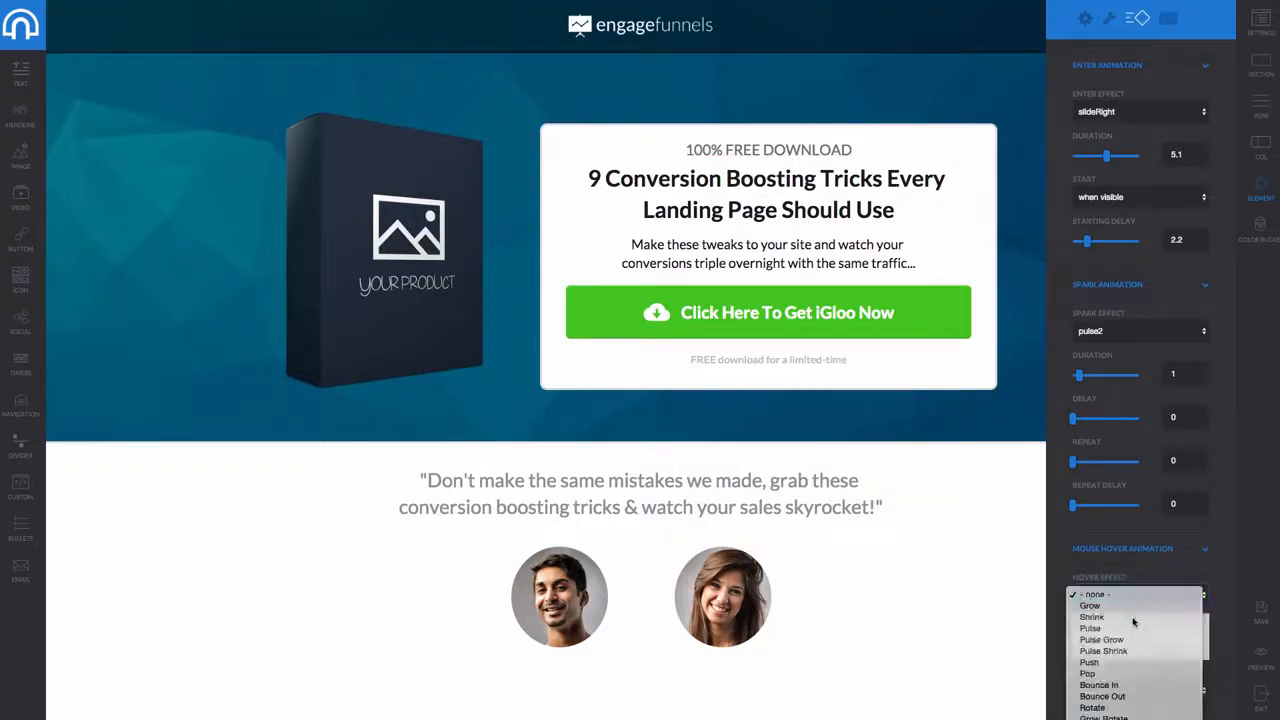
click(1130, 608)
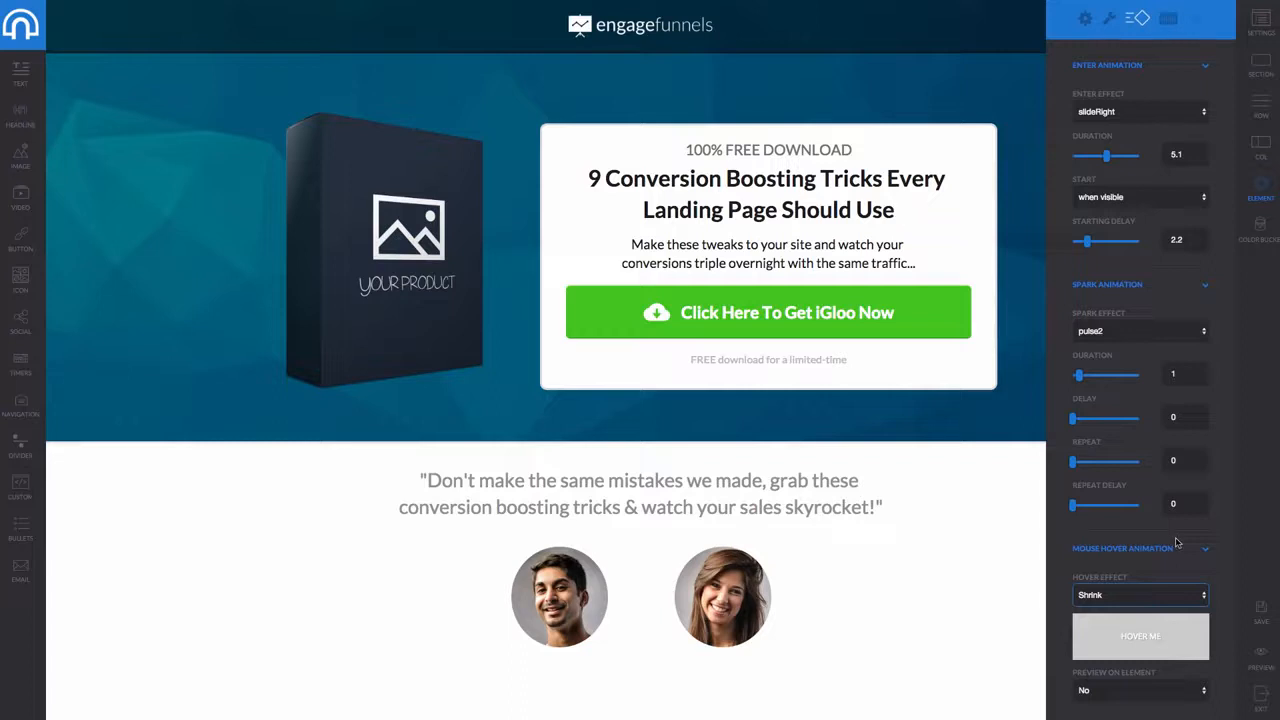
click(1165, 692)
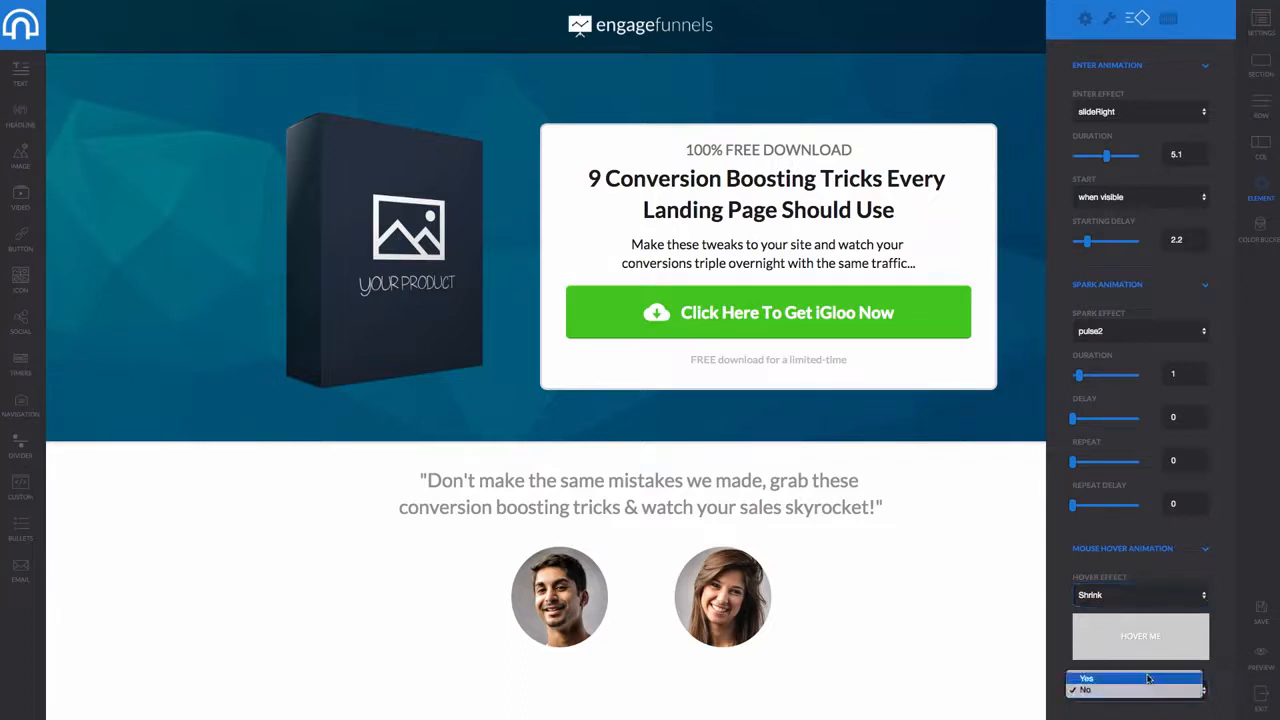
click(1148, 679)
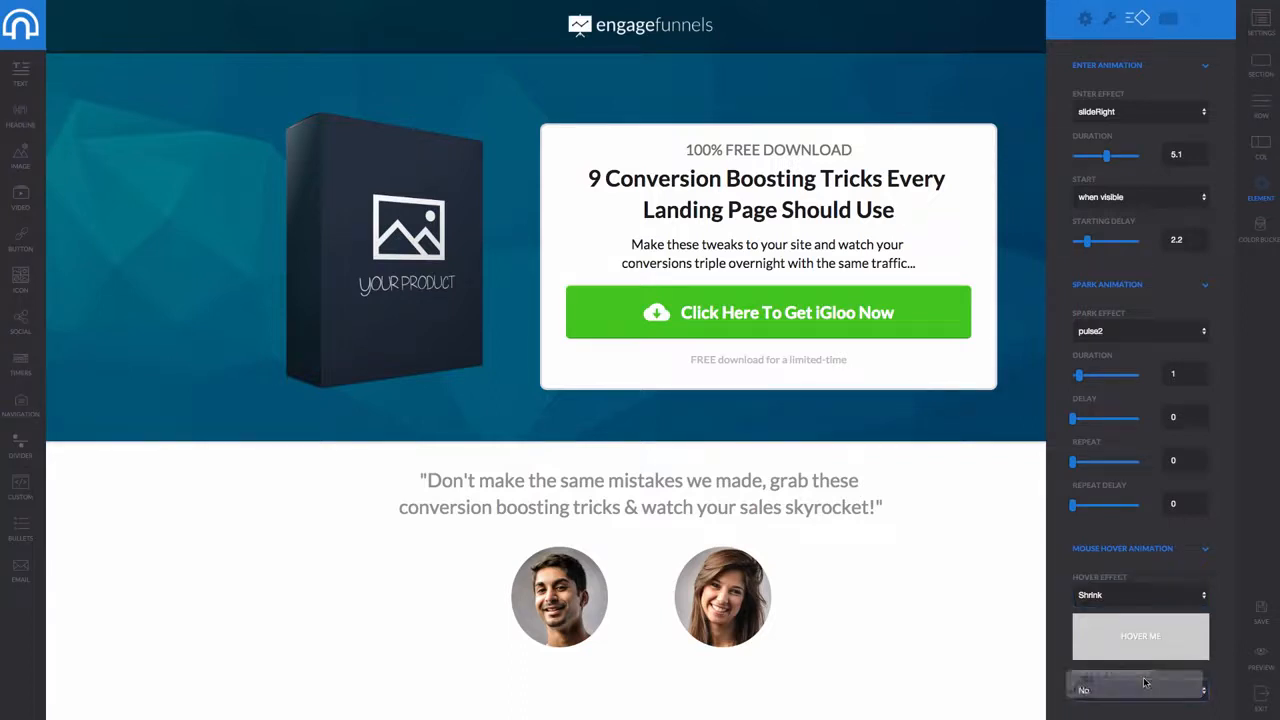
click(607, 31)
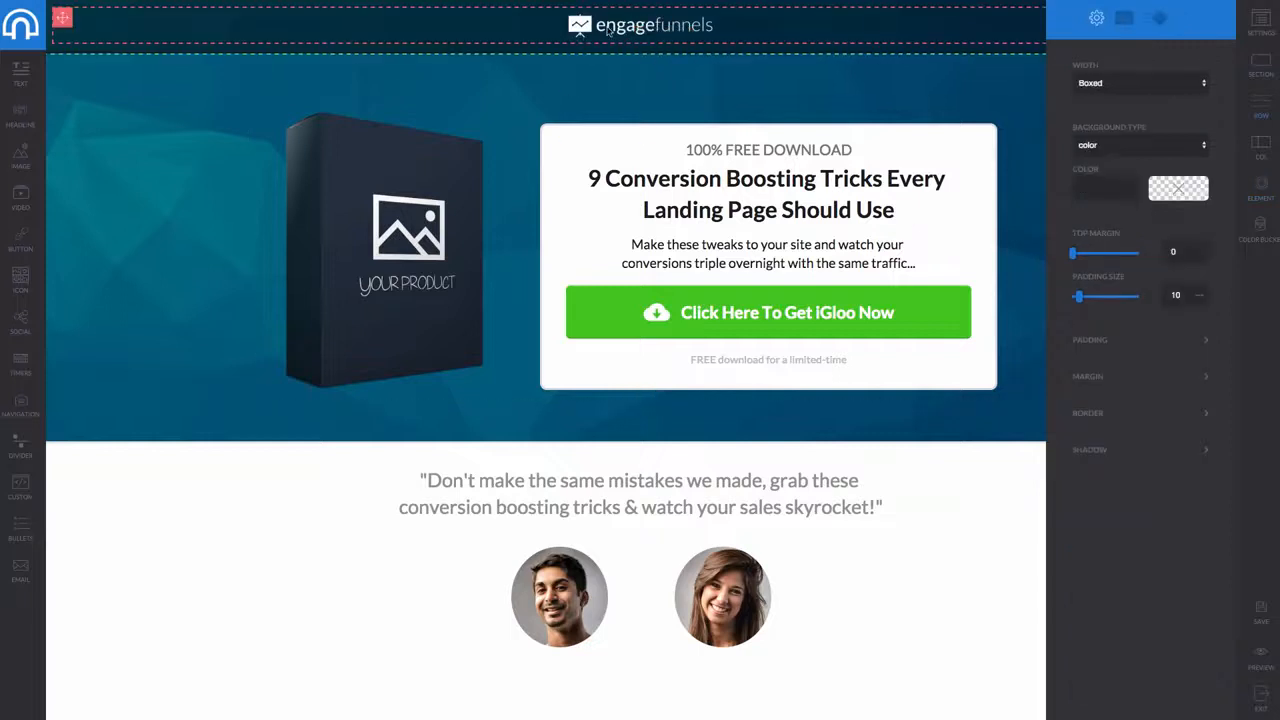
click(640, 25)
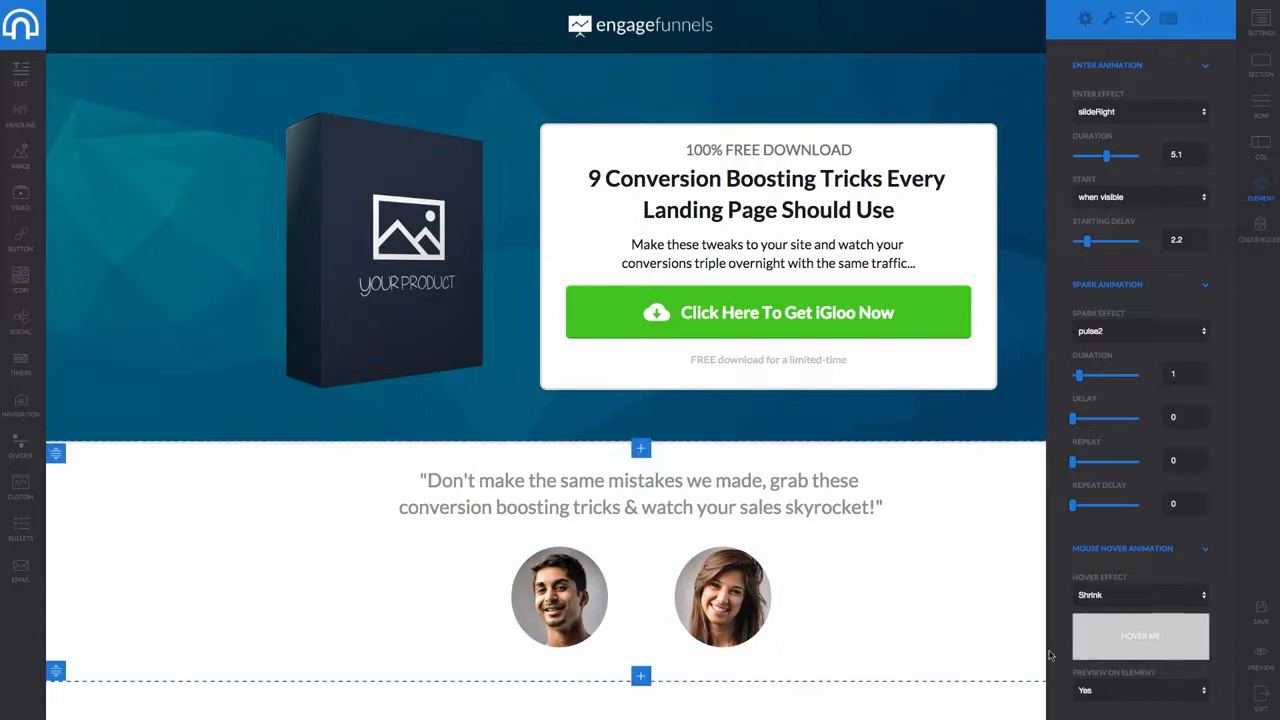
Replace the quote text with 'Wouldn't you like to edit all of your pages within one dashboard'
click(666, 497)
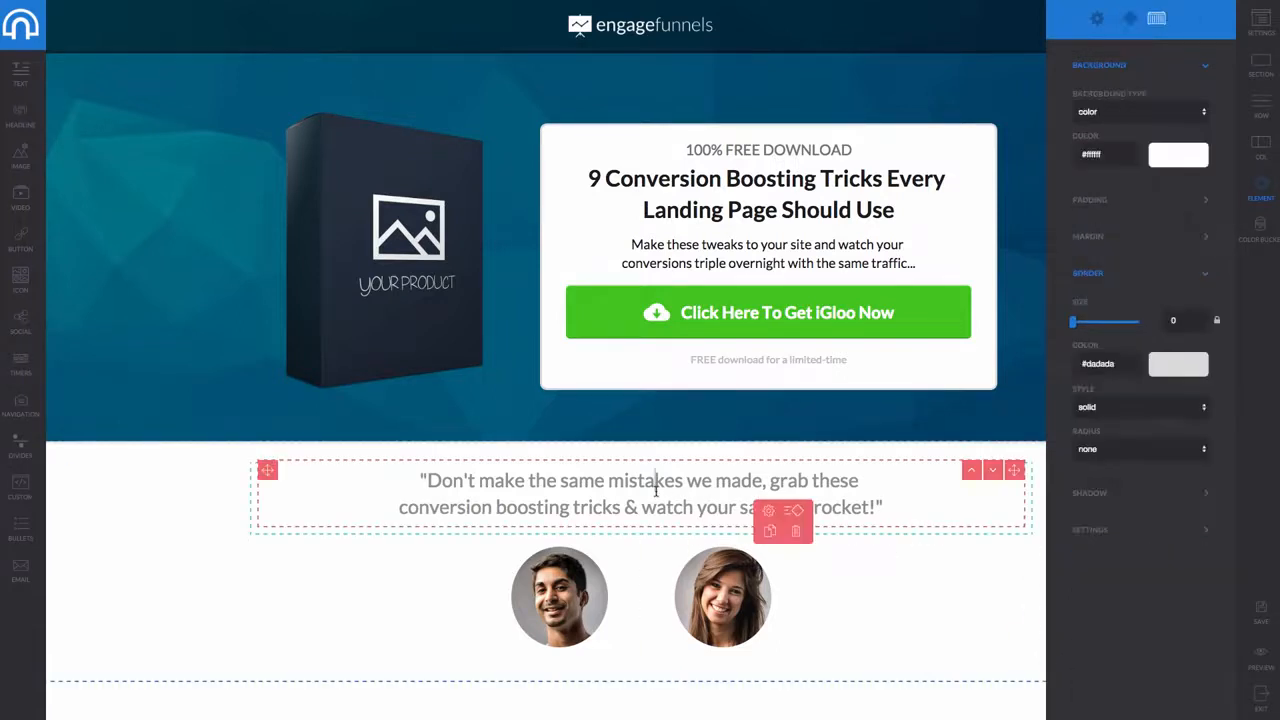
click(656, 489)
drag(584, 506, 878, 507)
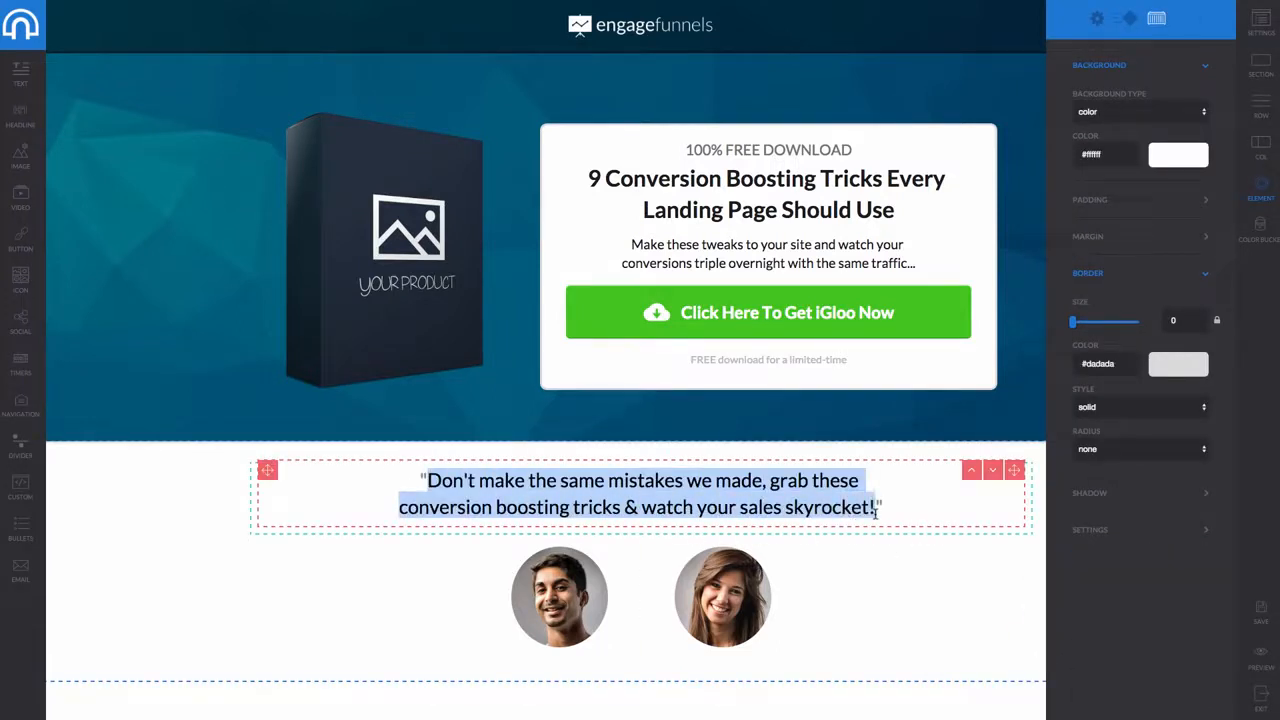
text(Wouldnt you like to )
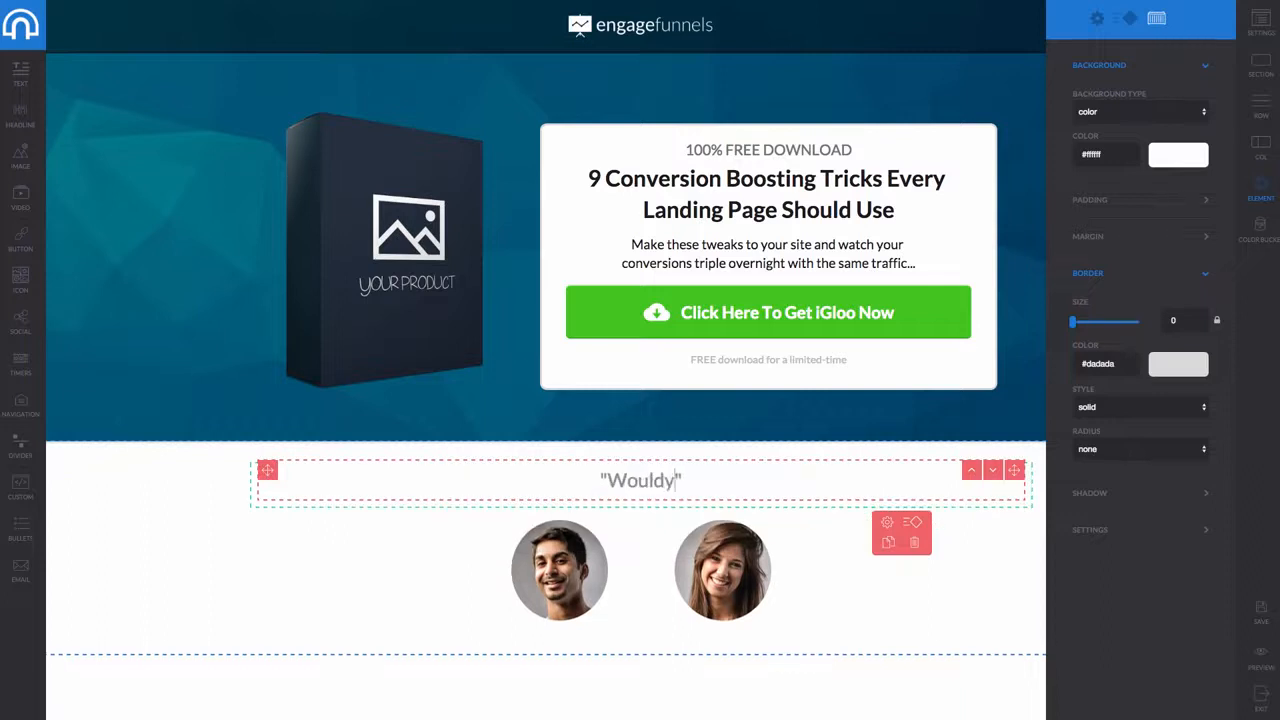
text(edit all of your p)
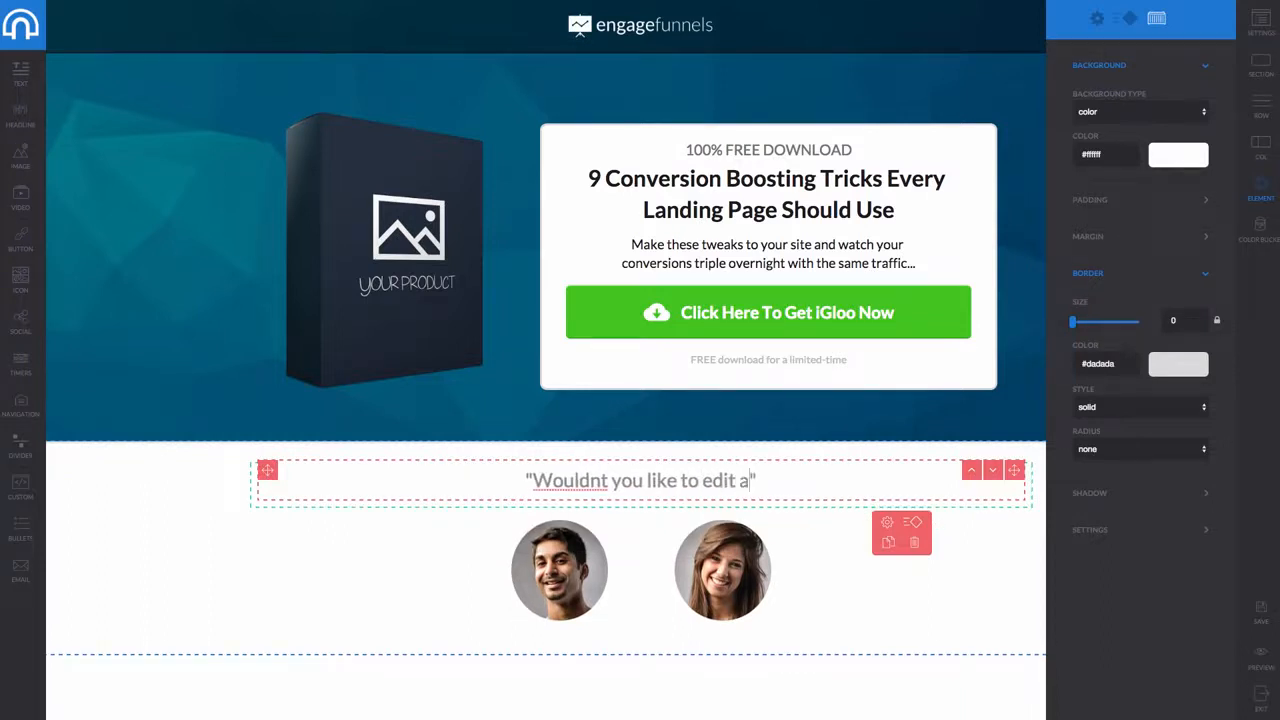
text(ages within one )
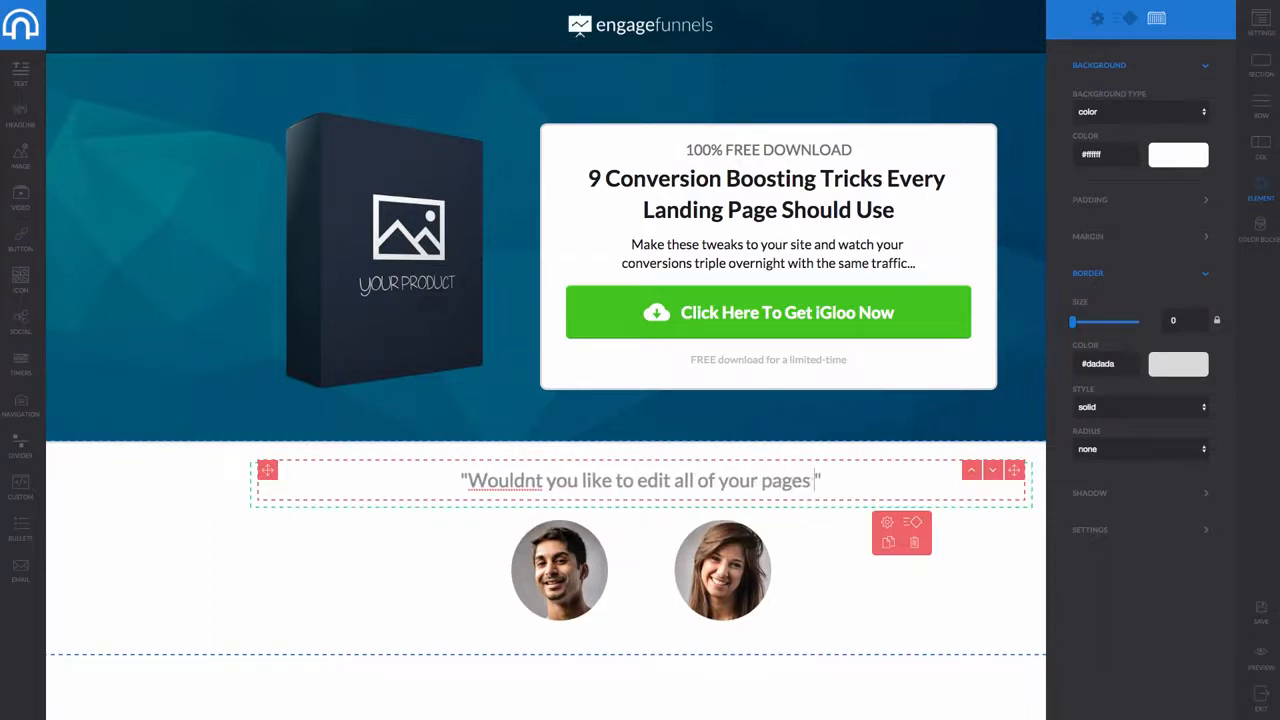
text(fash)
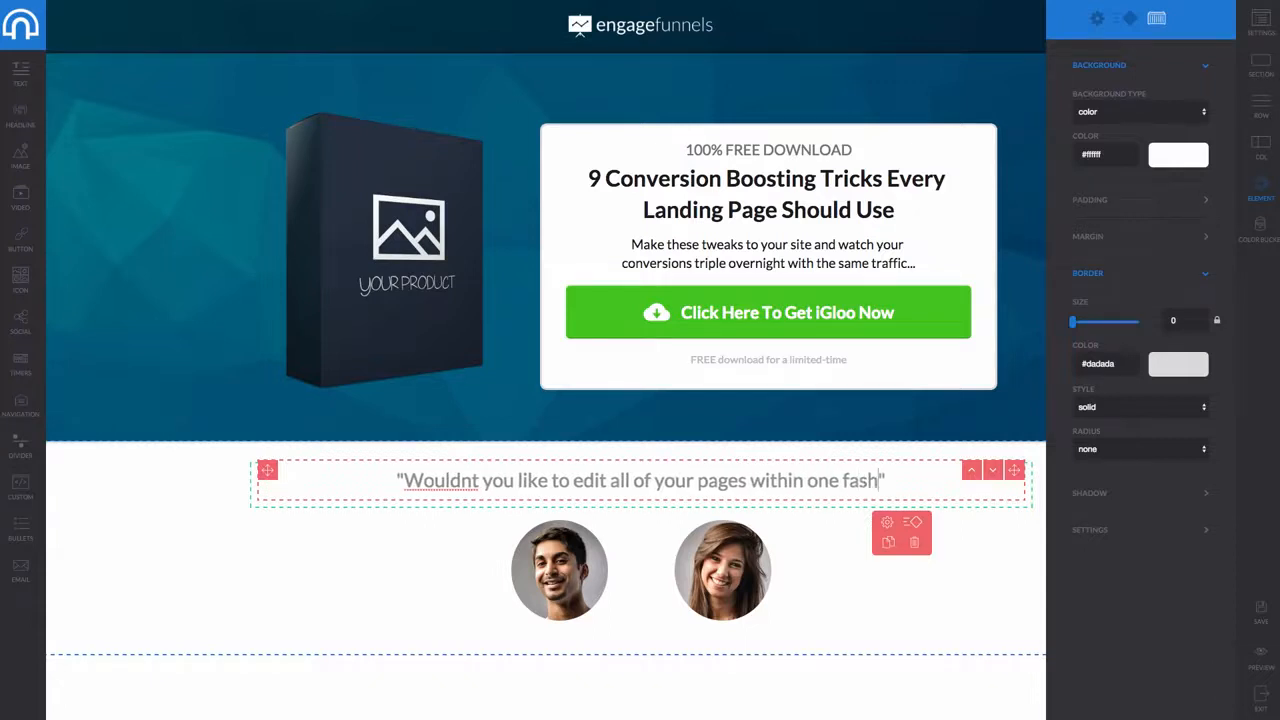
key(BackSpace)
key(BackSpace)
key(BackSpace)
key(BackSpace)
text(dashboard)
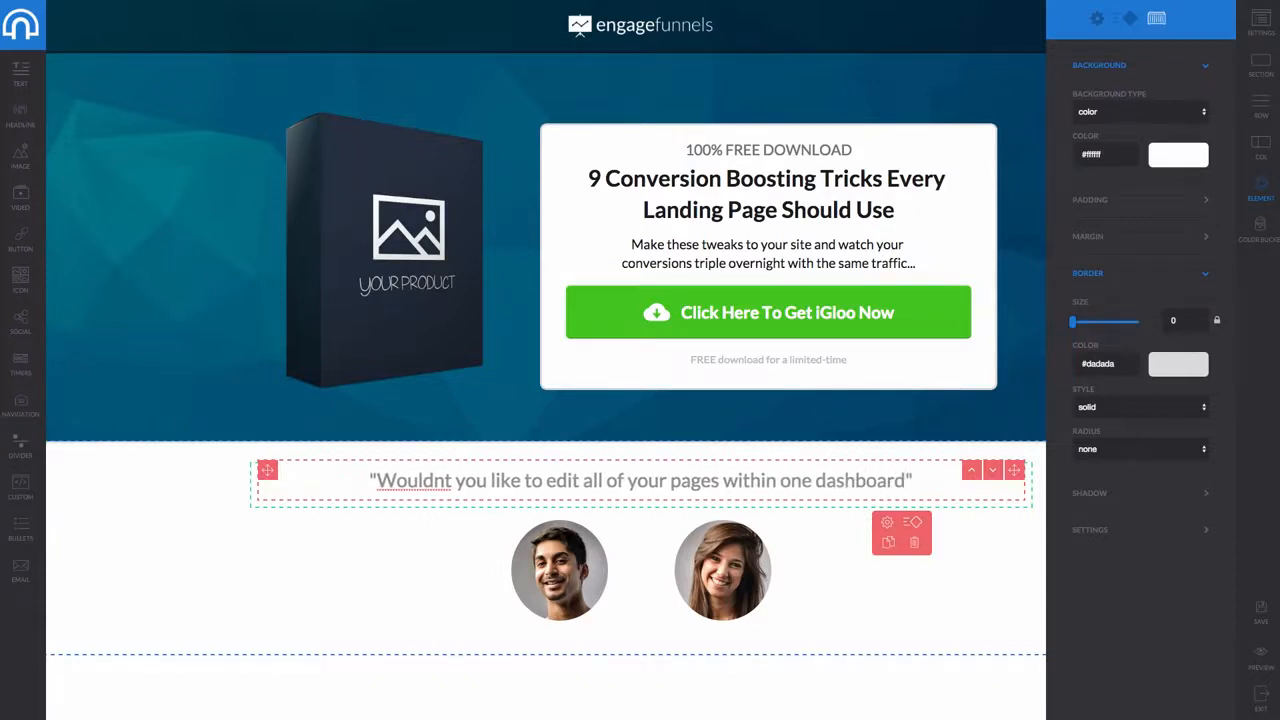
right_click(409, 488)
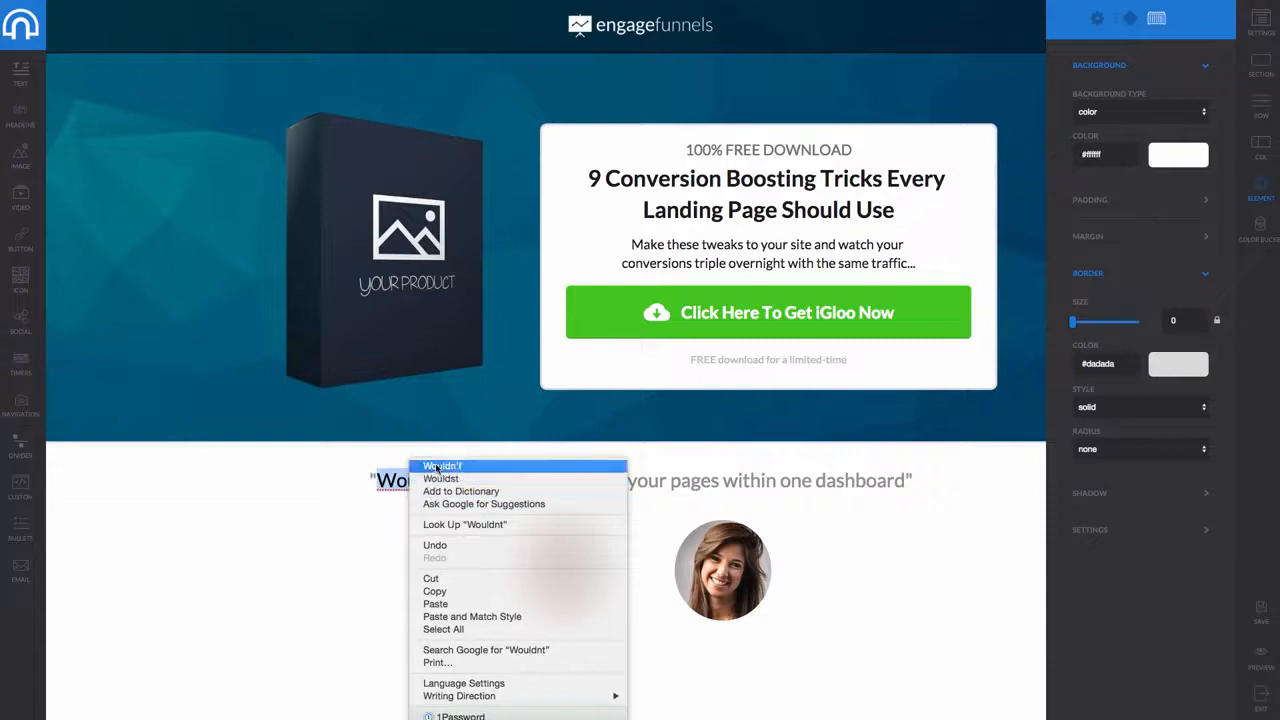
click(436, 467)
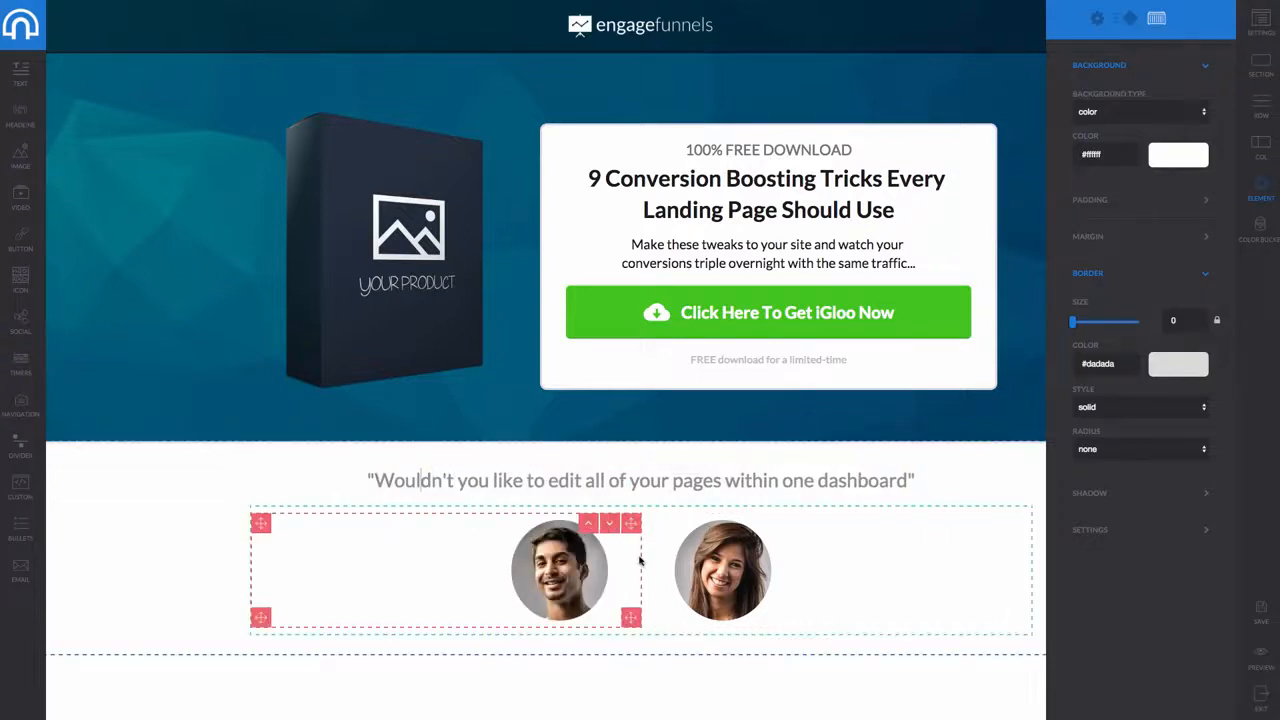
click(532, 612)
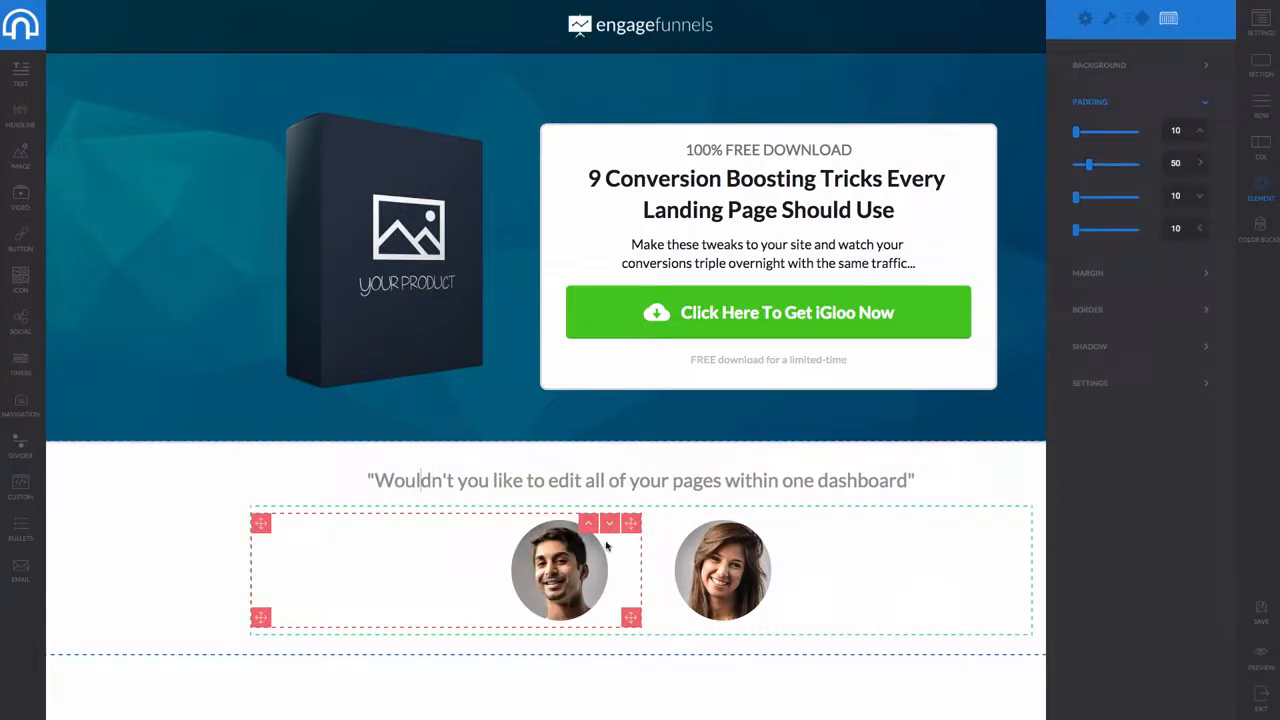
drag(628, 524, 361, 128)
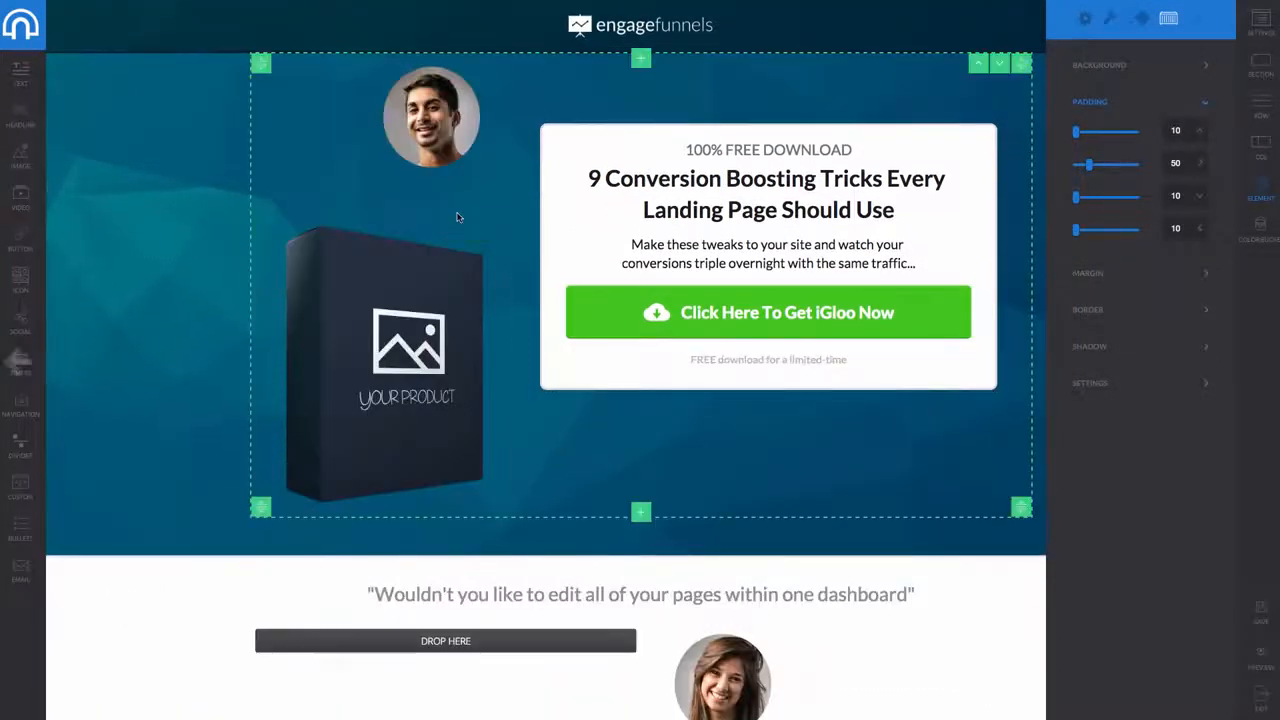
click(483, 72)
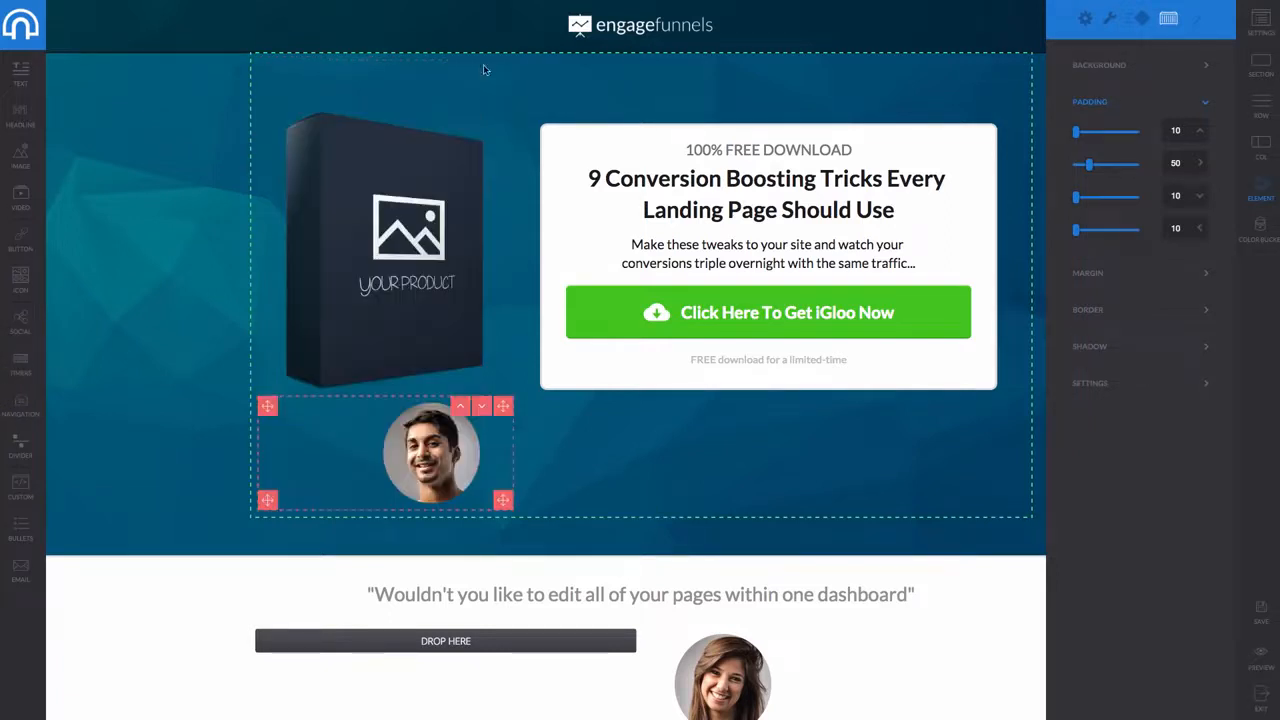
drag(506, 408, 457, 557)
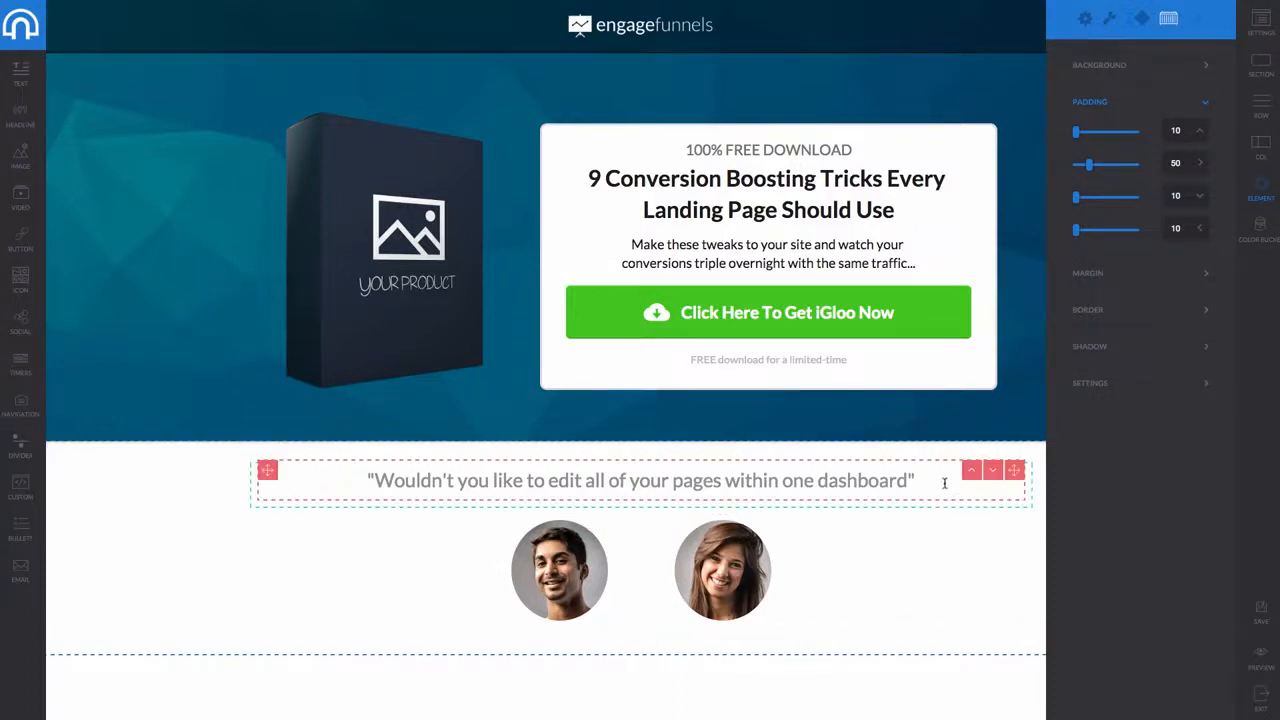
Delete the quote headline and its leftover empty row
double_click(873, 488)
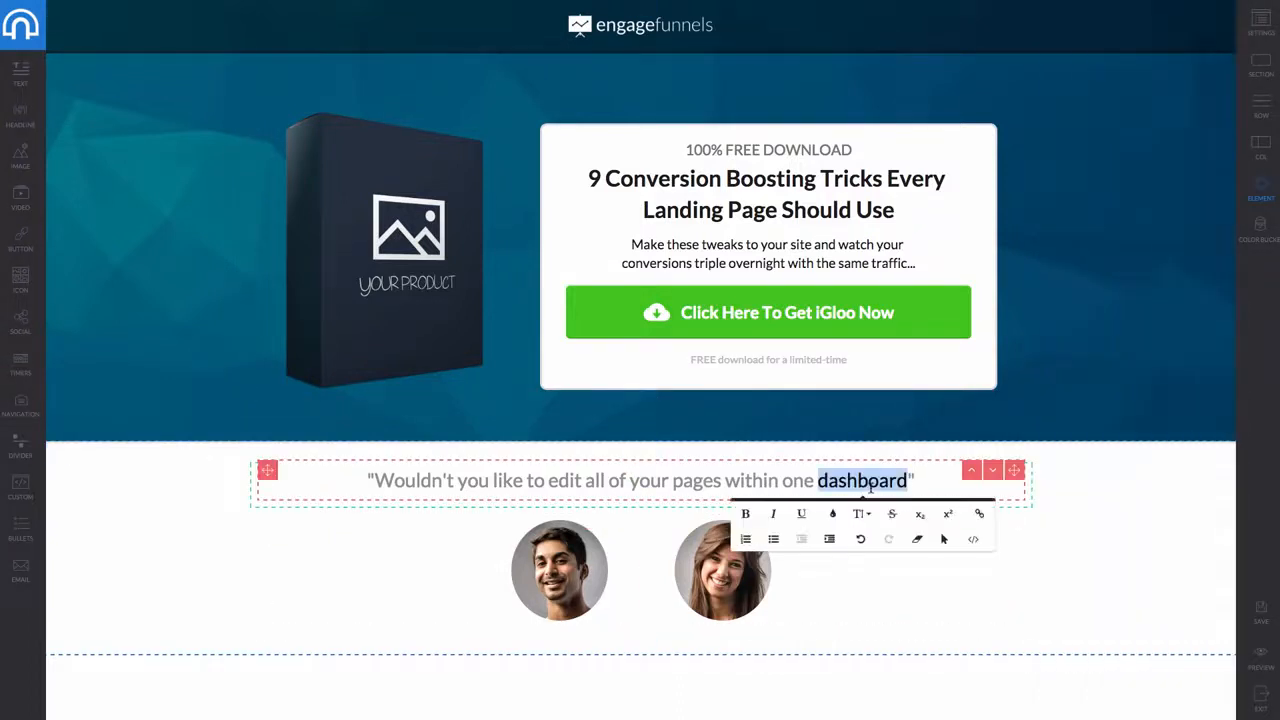
click(908, 598)
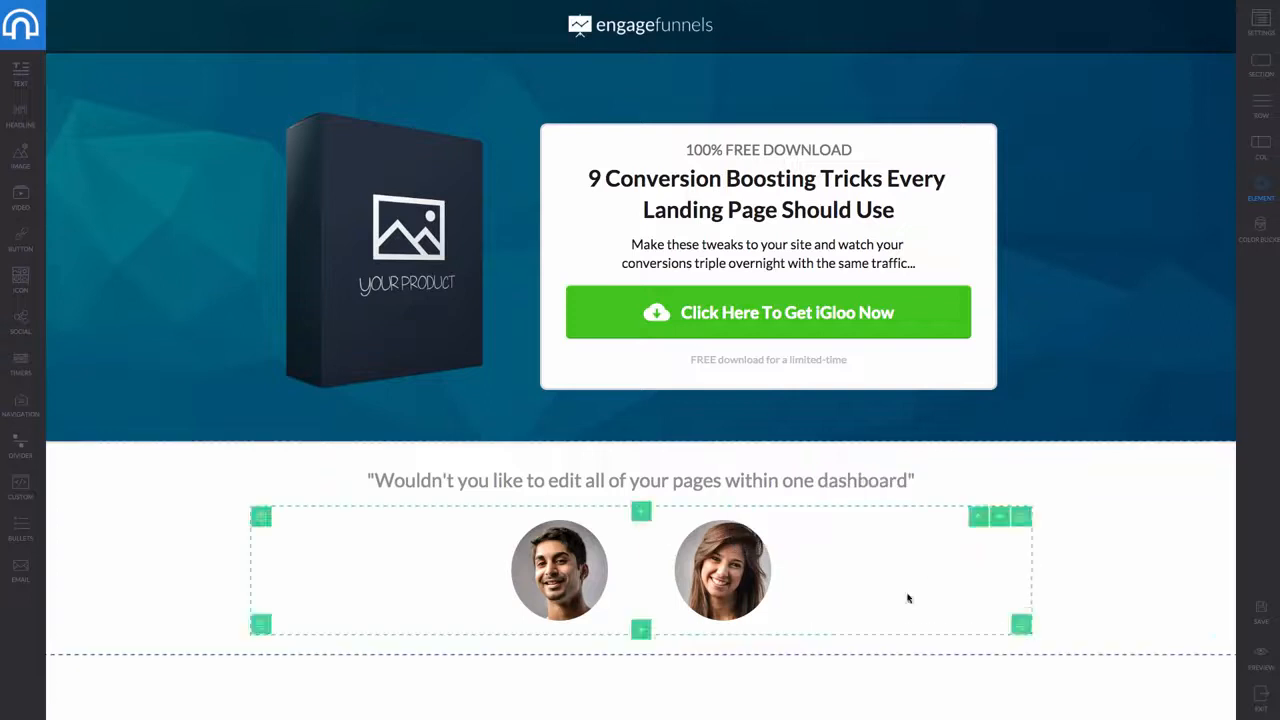
click(932, 487)
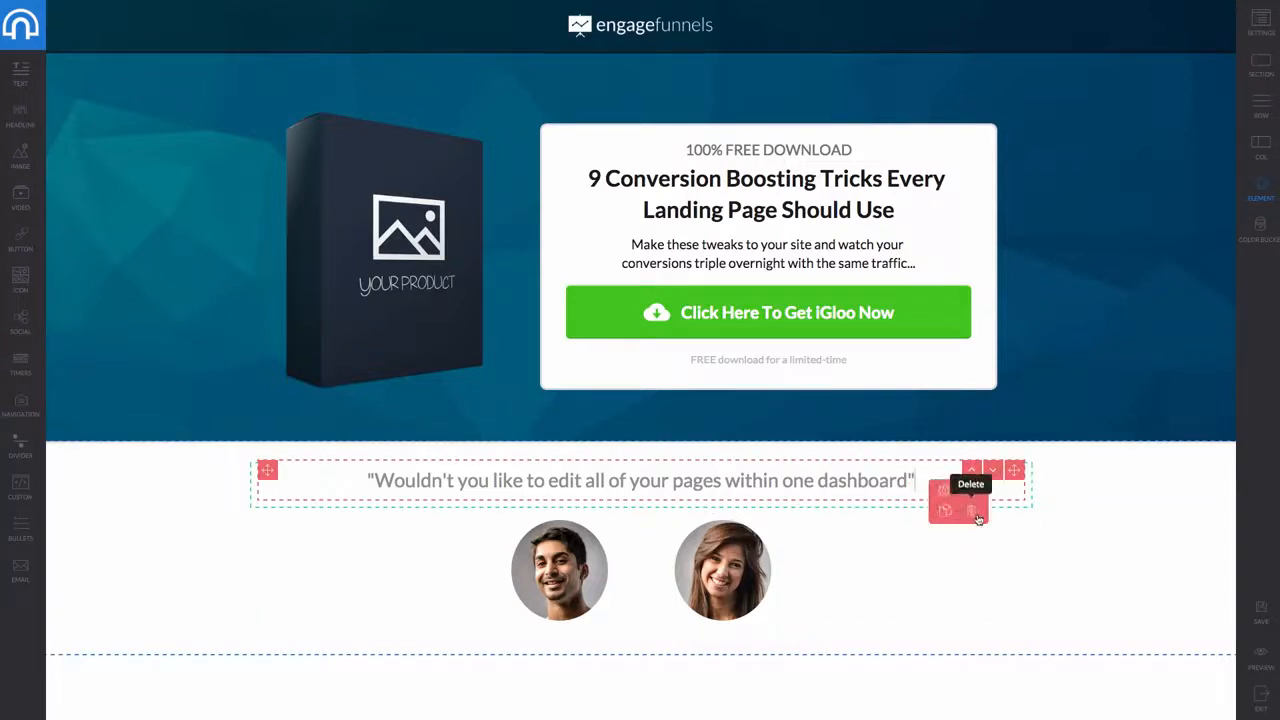
click(975, 517)
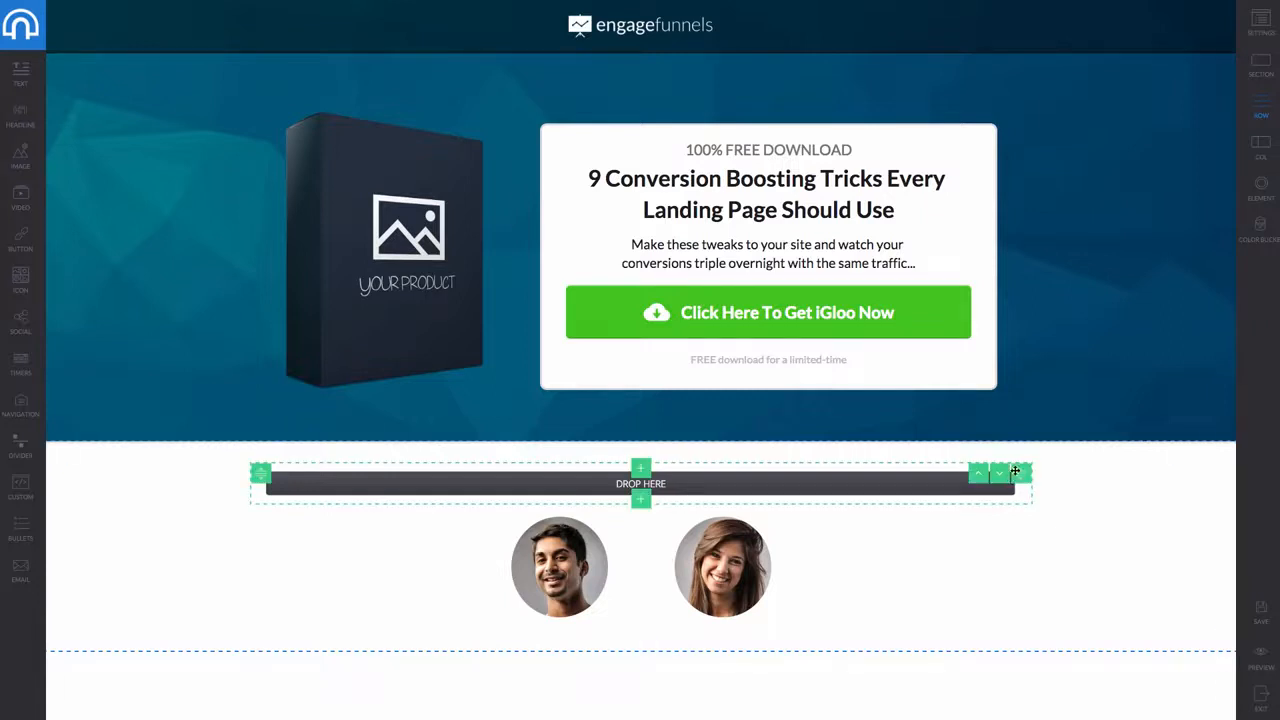
drag(1015, 471, 1035, 509)
click(916, 481)
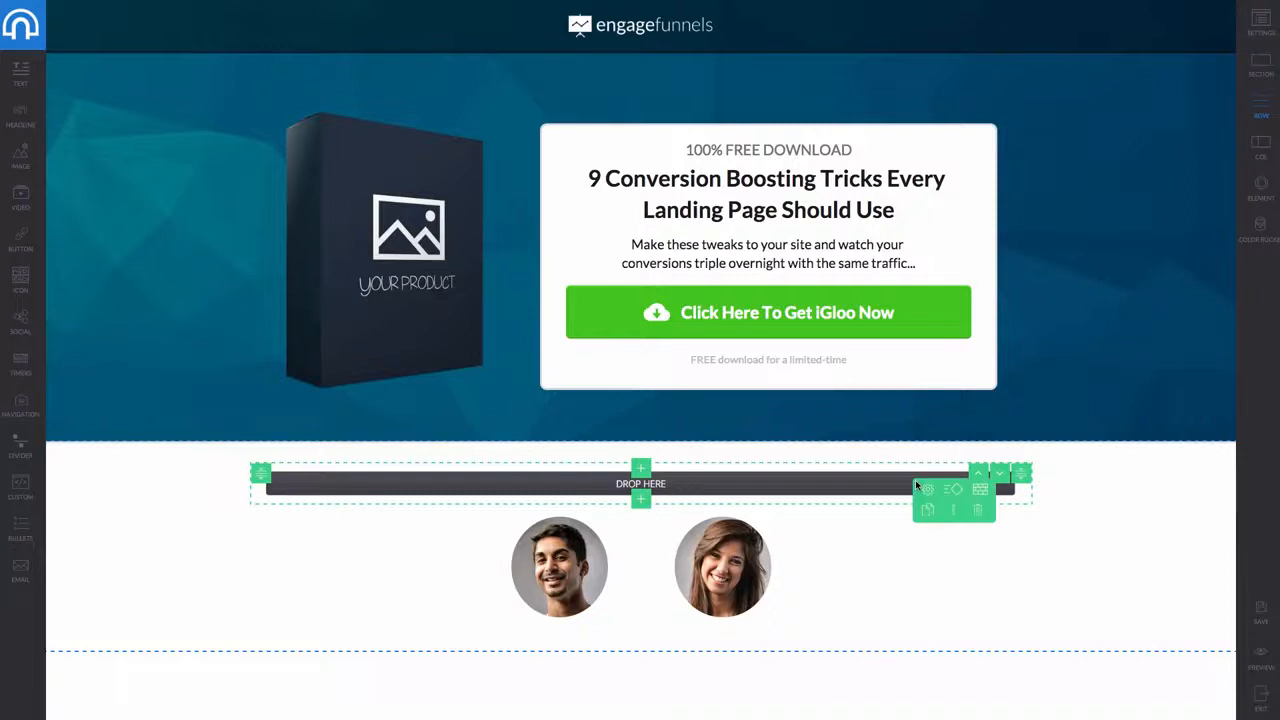
click(980, 512)
Add a new 1 Column row directly below the hero
click(641, 438)
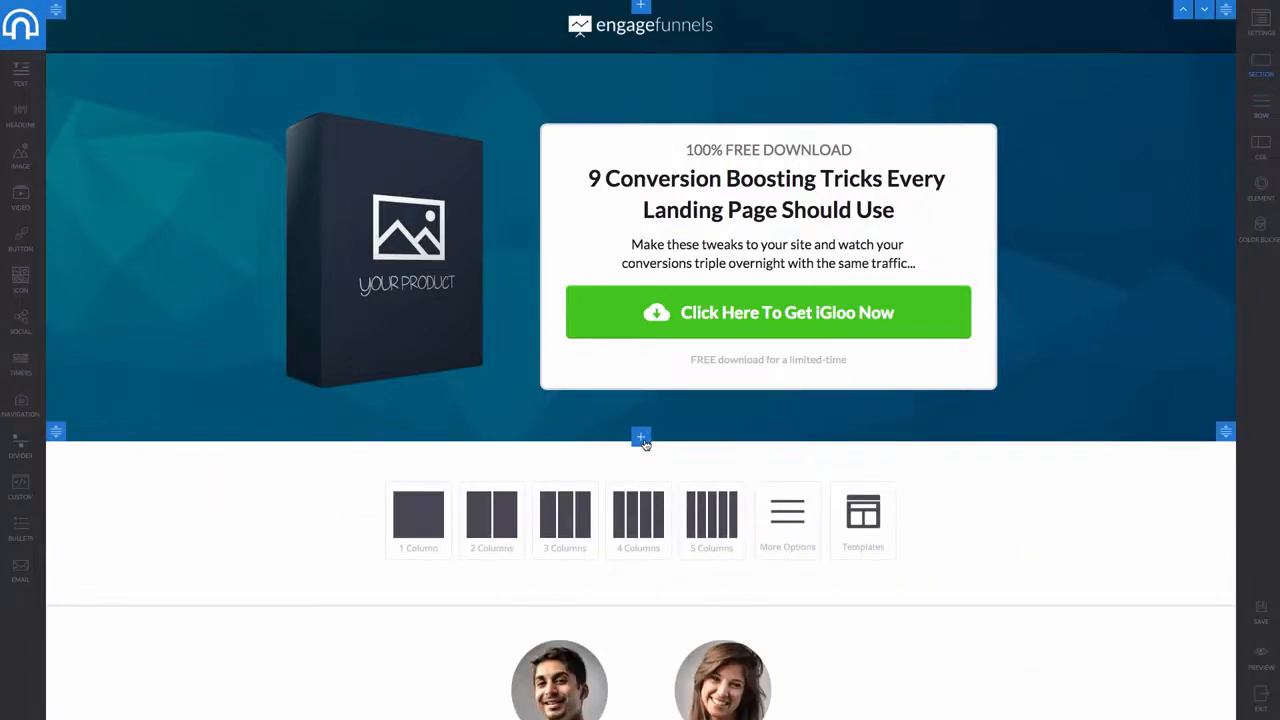
click(418, 514)
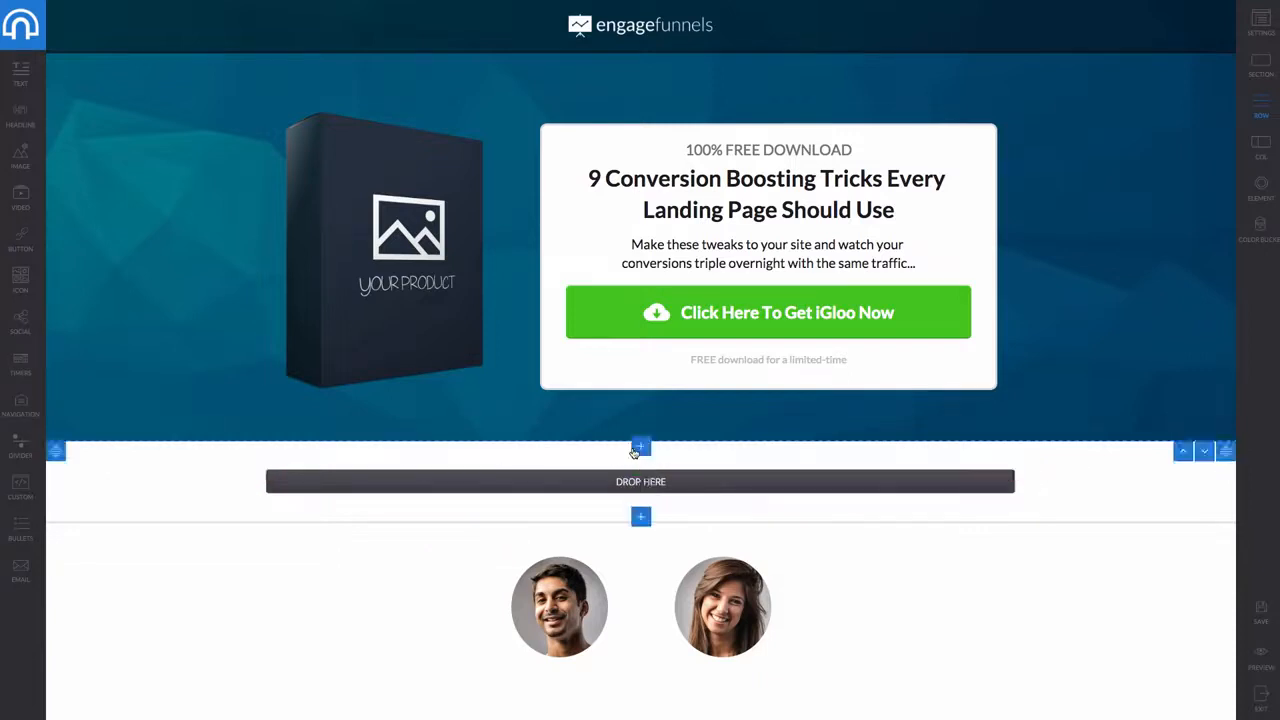
click(676, 485)
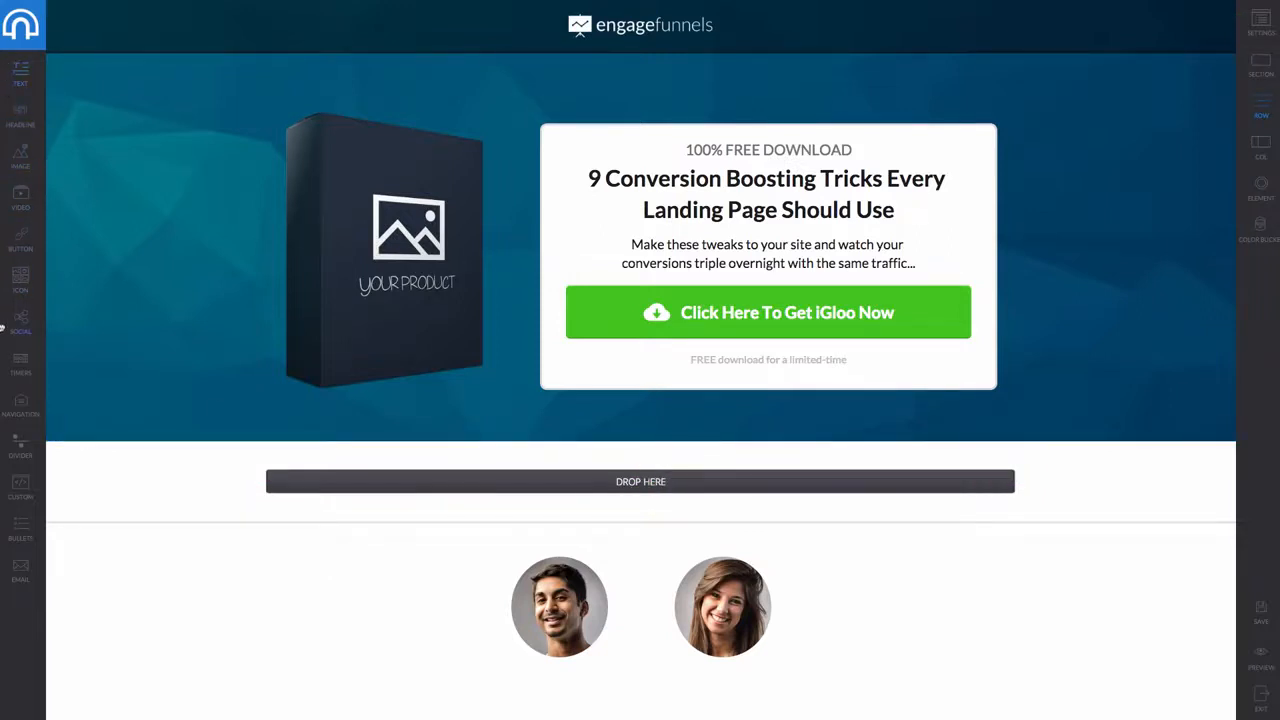
Place a countdown timer in the new row and set its end date to 15 June 2016
drag(473, 451, 659, 501)
drag(25, 360, 648, 511)
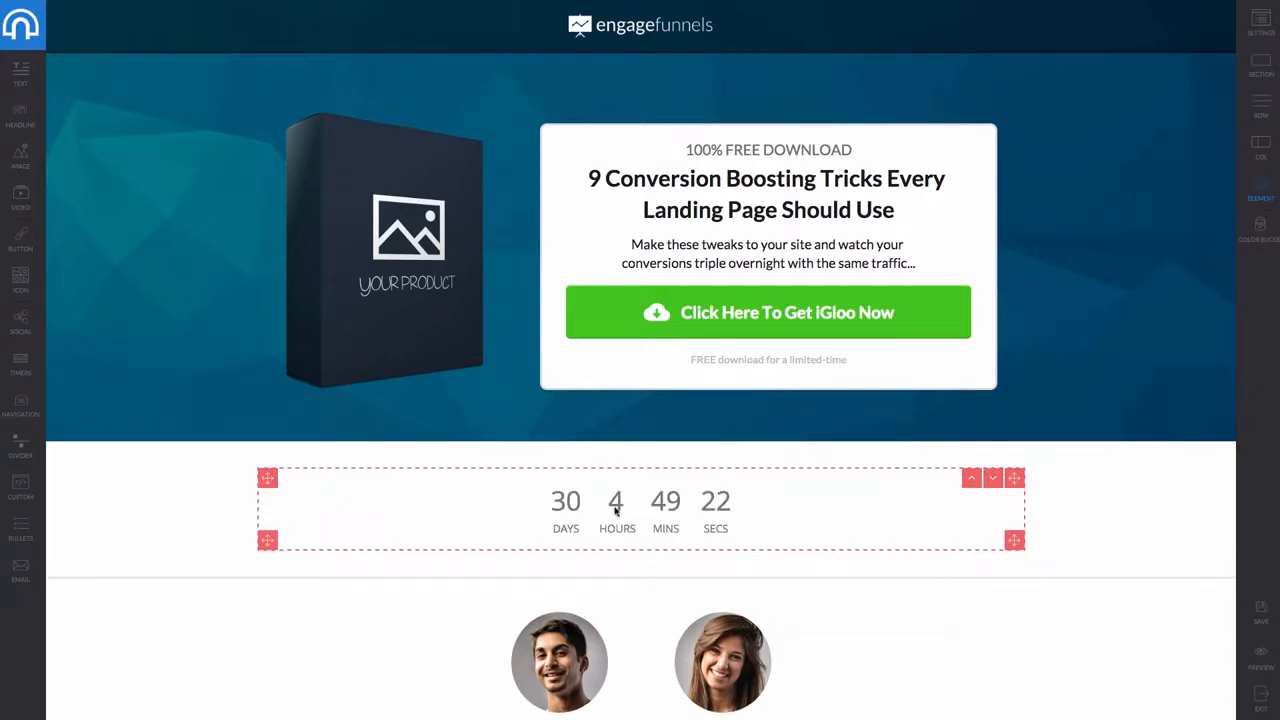
click(596, 514)
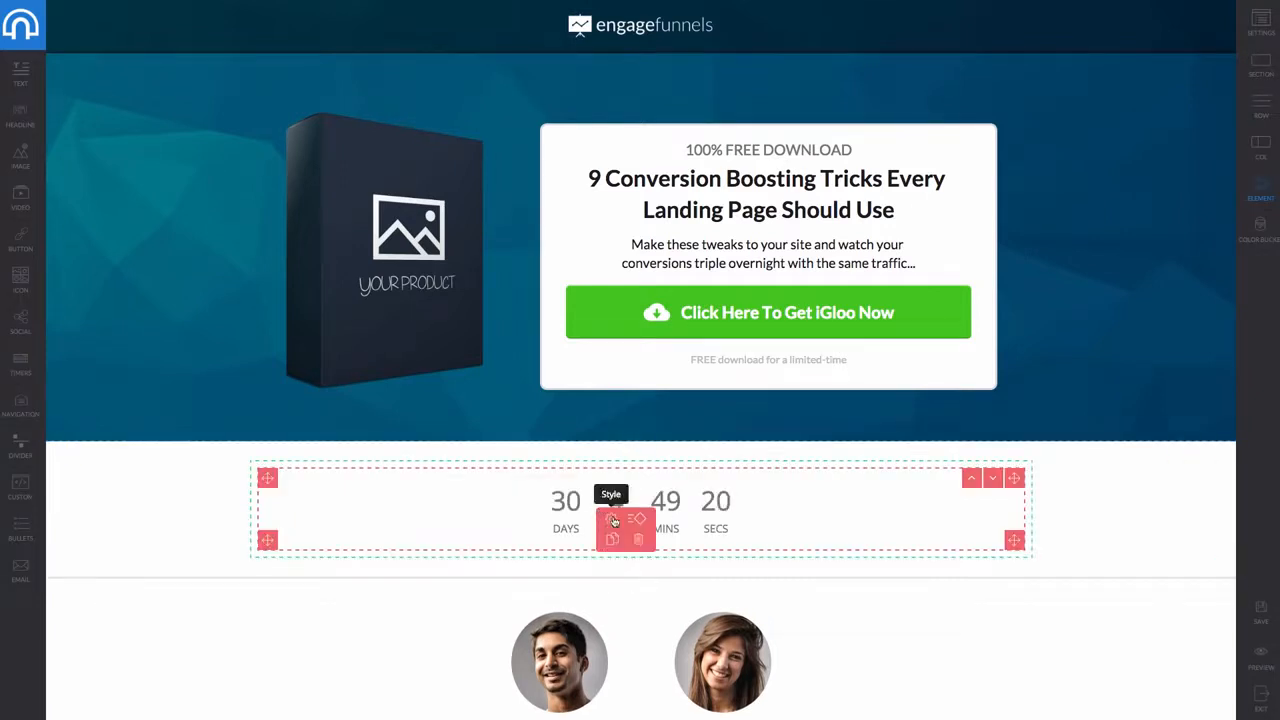
click(612, 519)
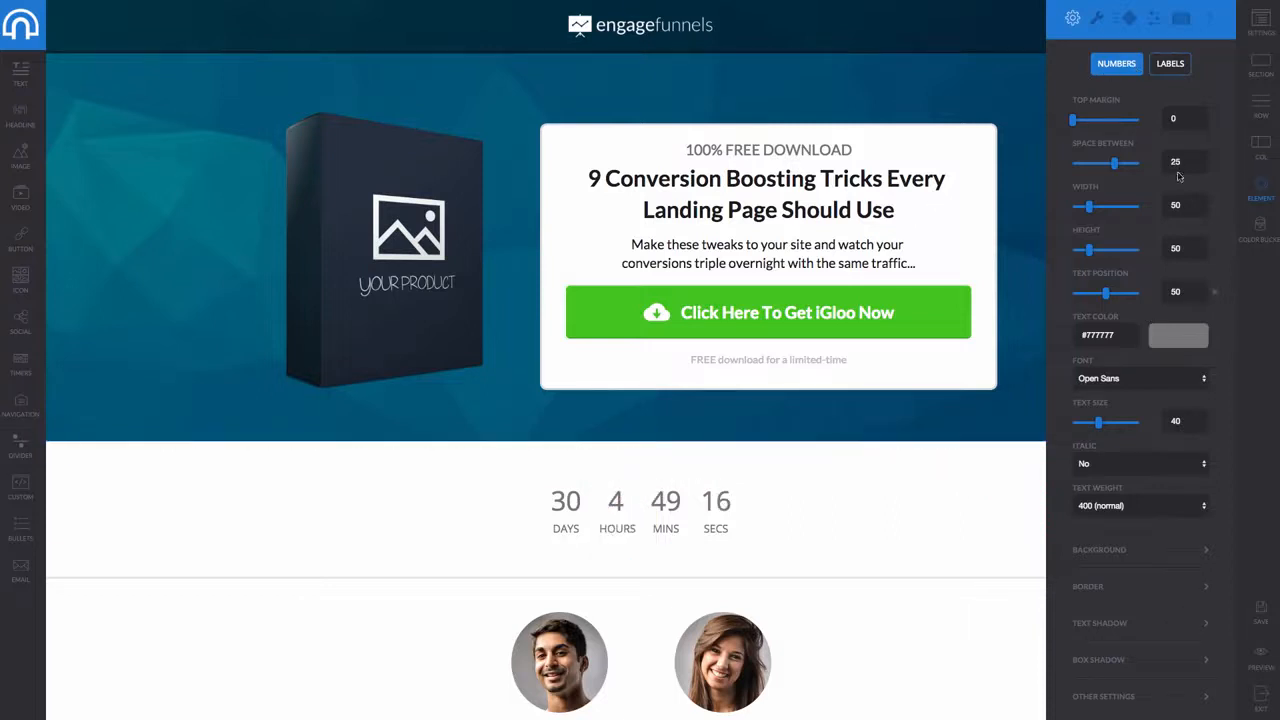
click(1097, 18)
click(1115, 84)
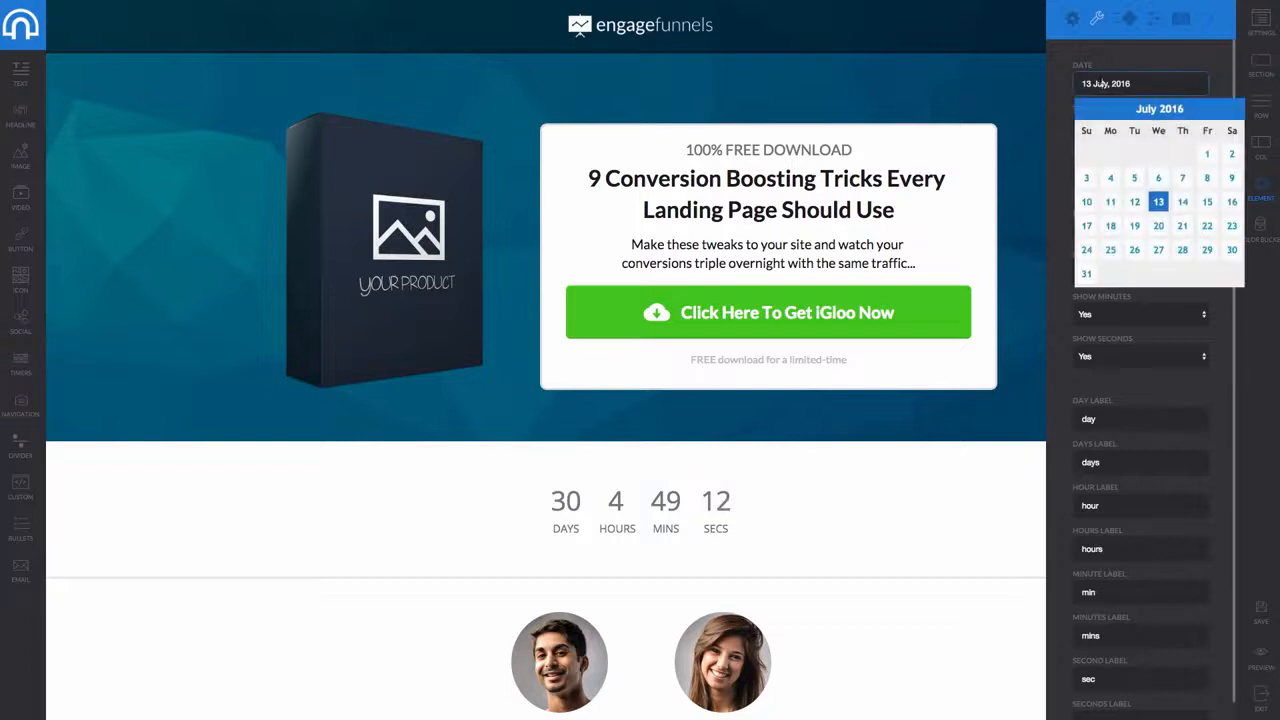
click(1085, 111)
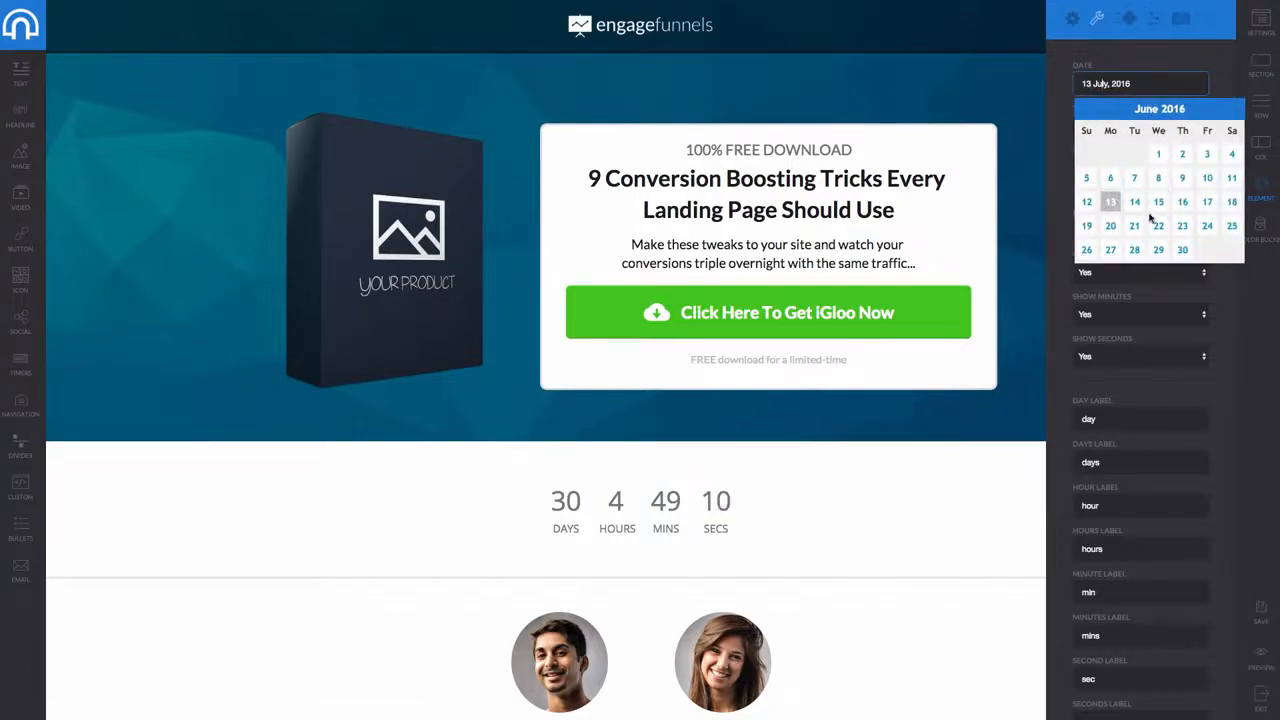
click(1158, 202)
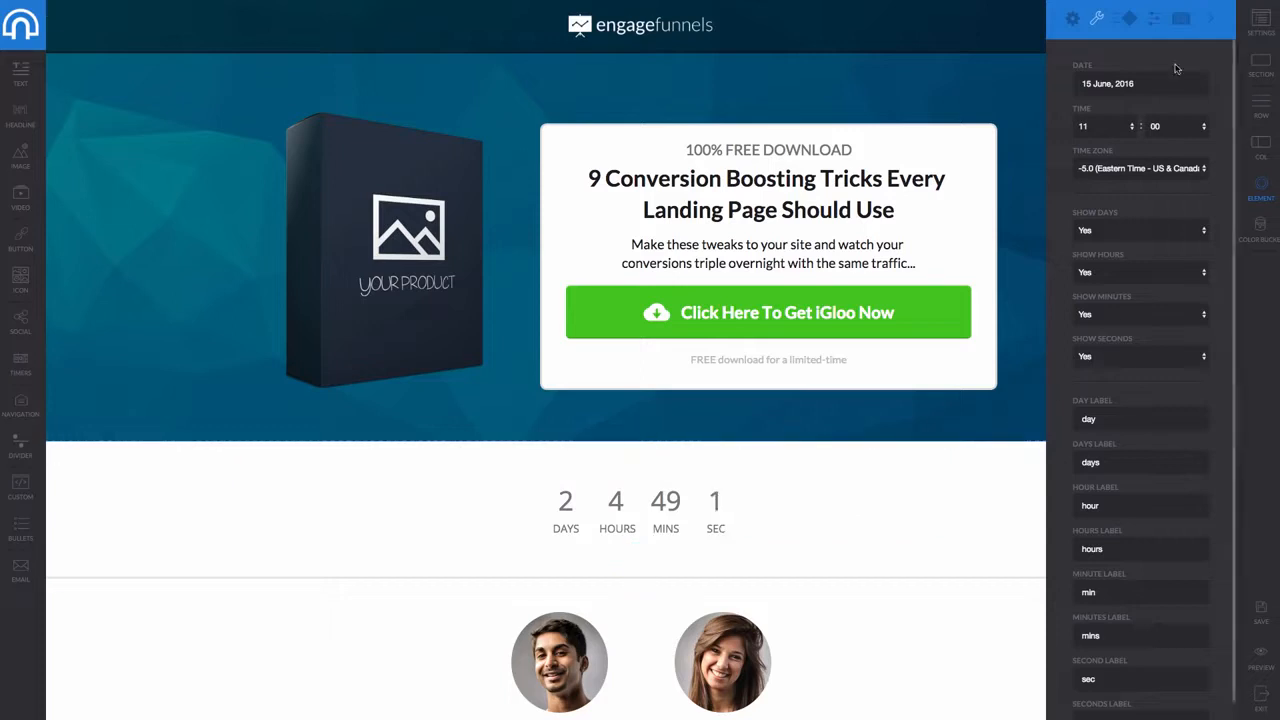
Give the countdown a slideRightLong entrance animation and close the settings panel
click(1125, 18)
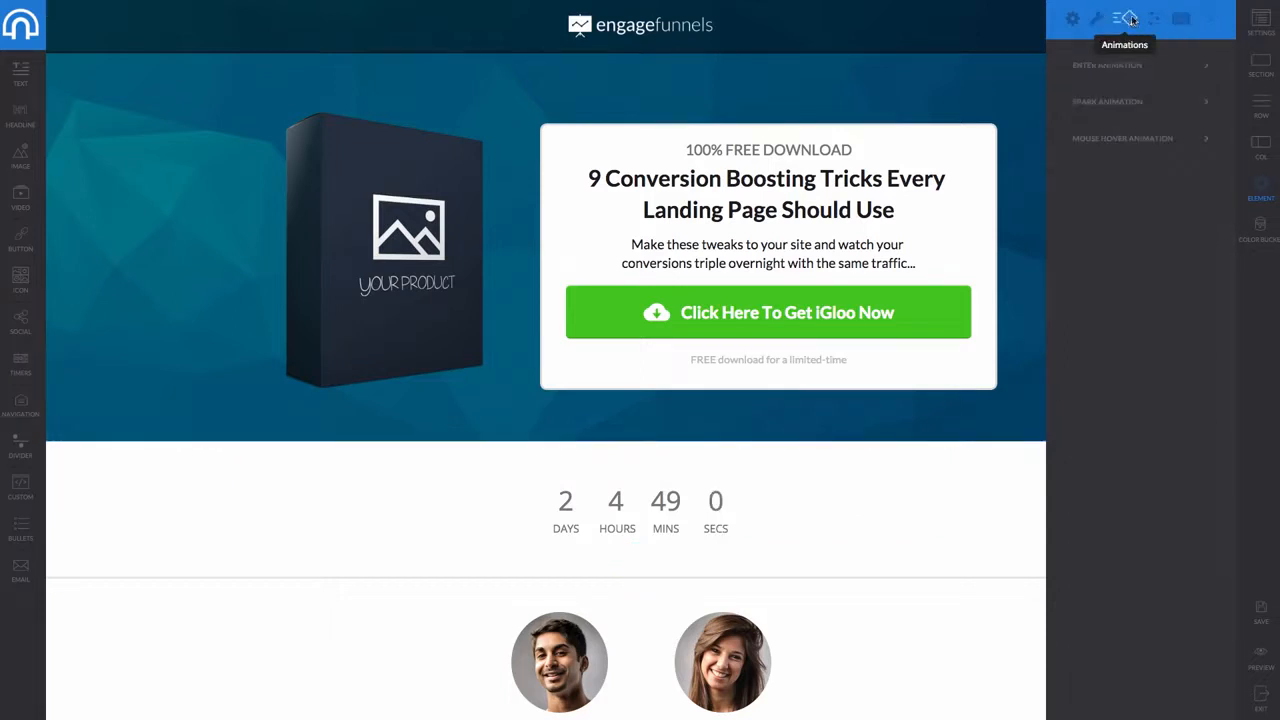
click(1153, 66)
click(1108, 114)
click(1108, 169)
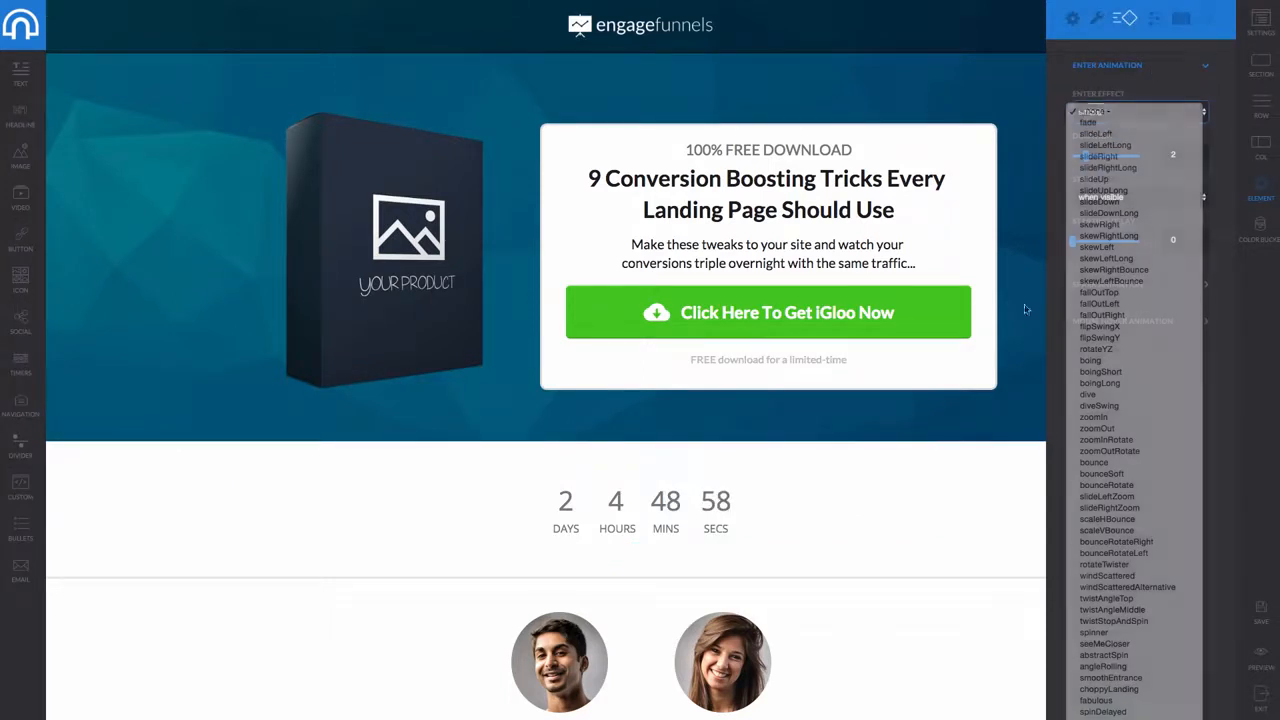
click(439, 541)
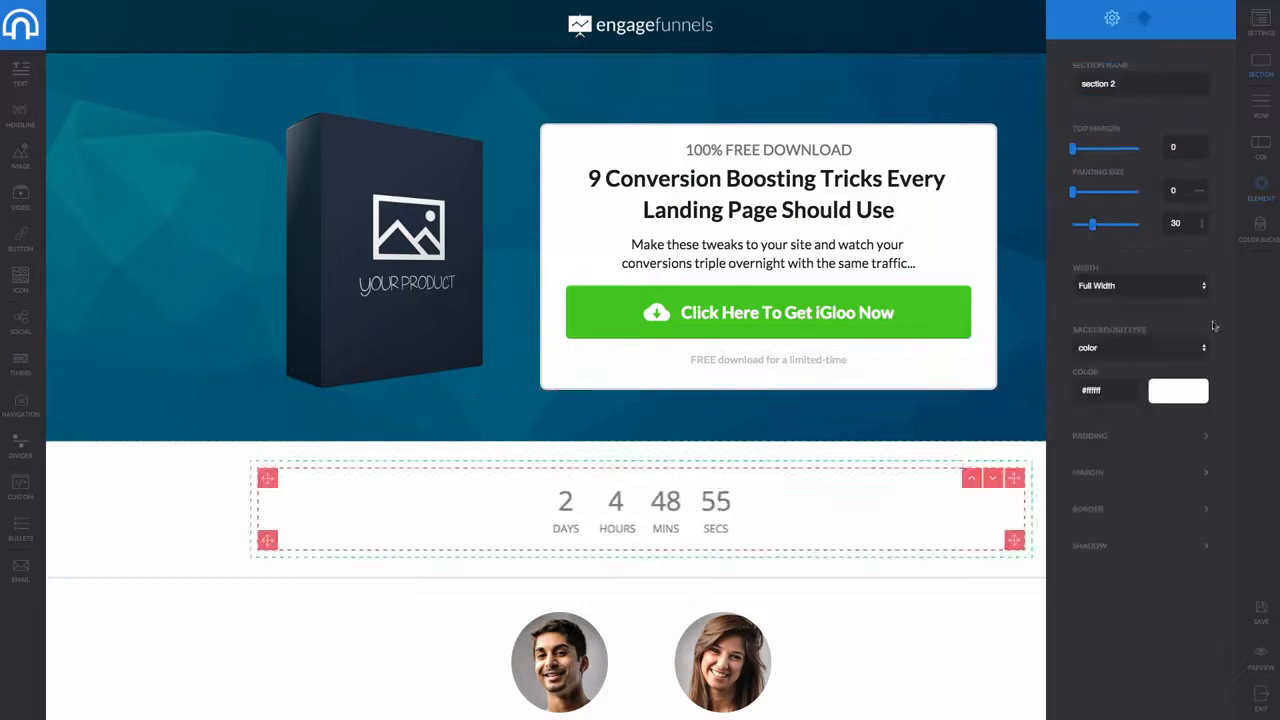
click(1175, 20)
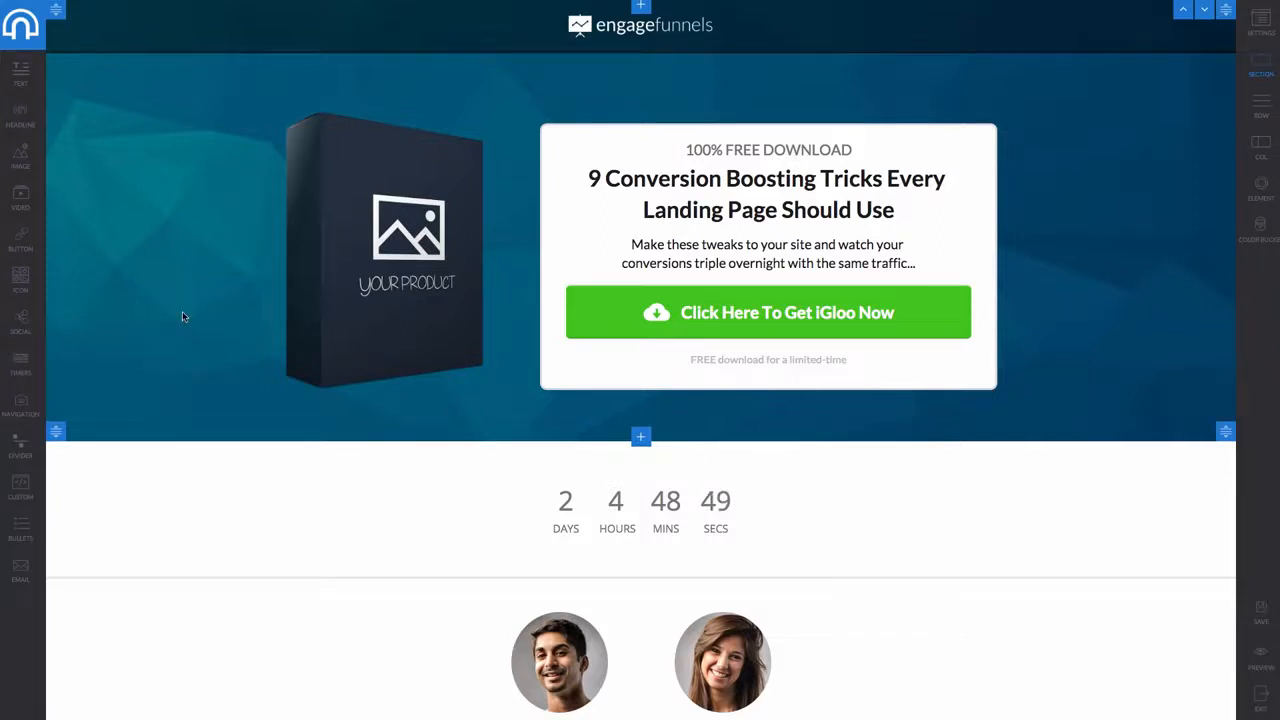
Add a YouTube video above the offer box with Autoplay No and Show Controls No
scroll(378, 312, down, 1)
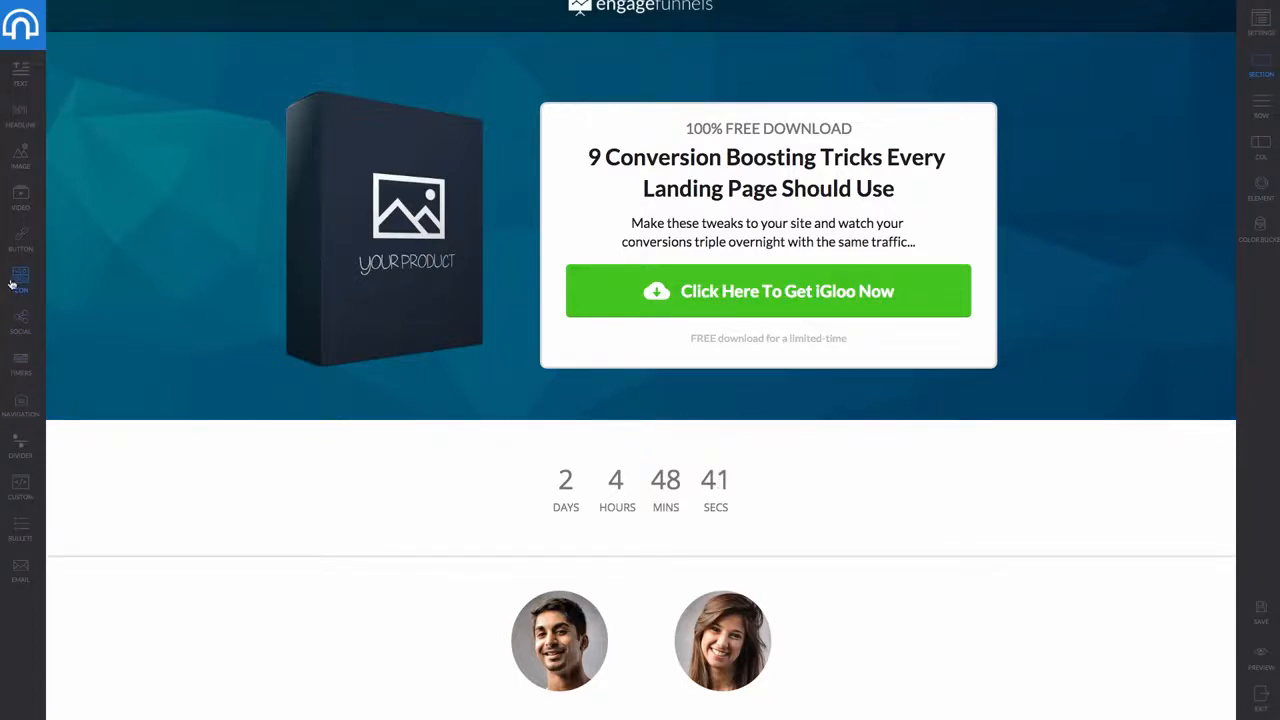
drag(22, 204, 714, 100)
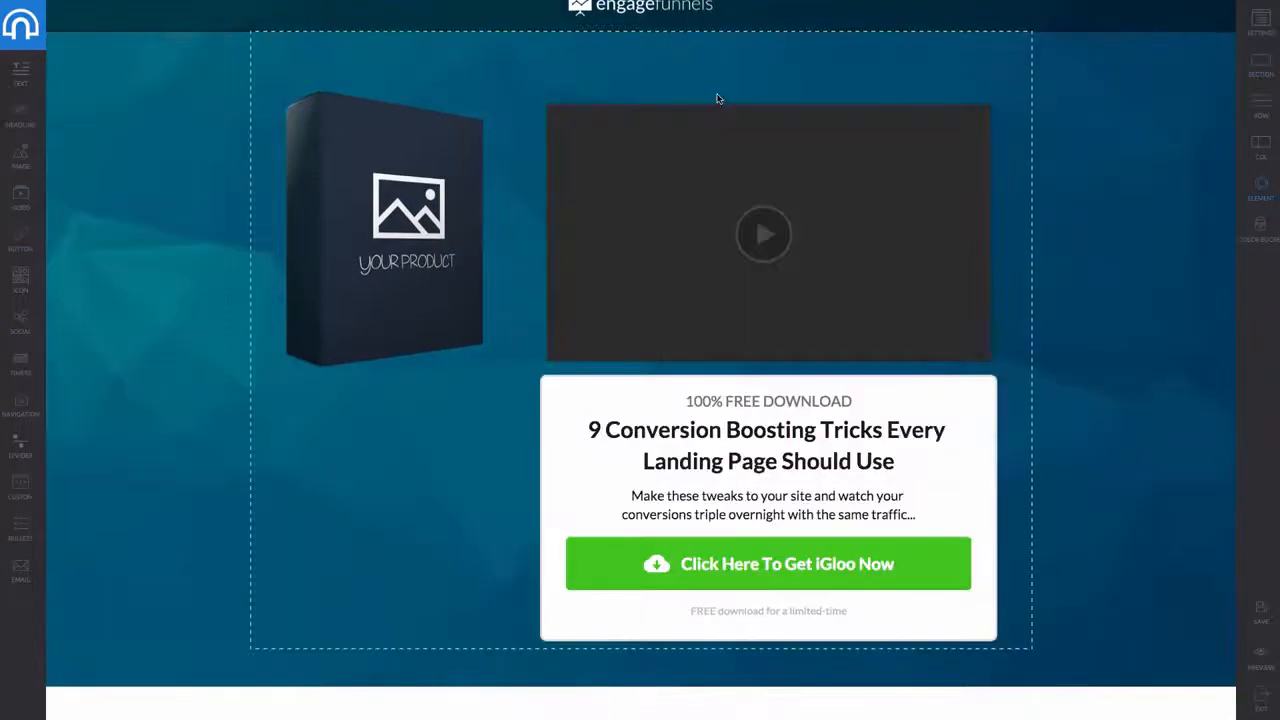
click(785, 181)
click(789, 185)
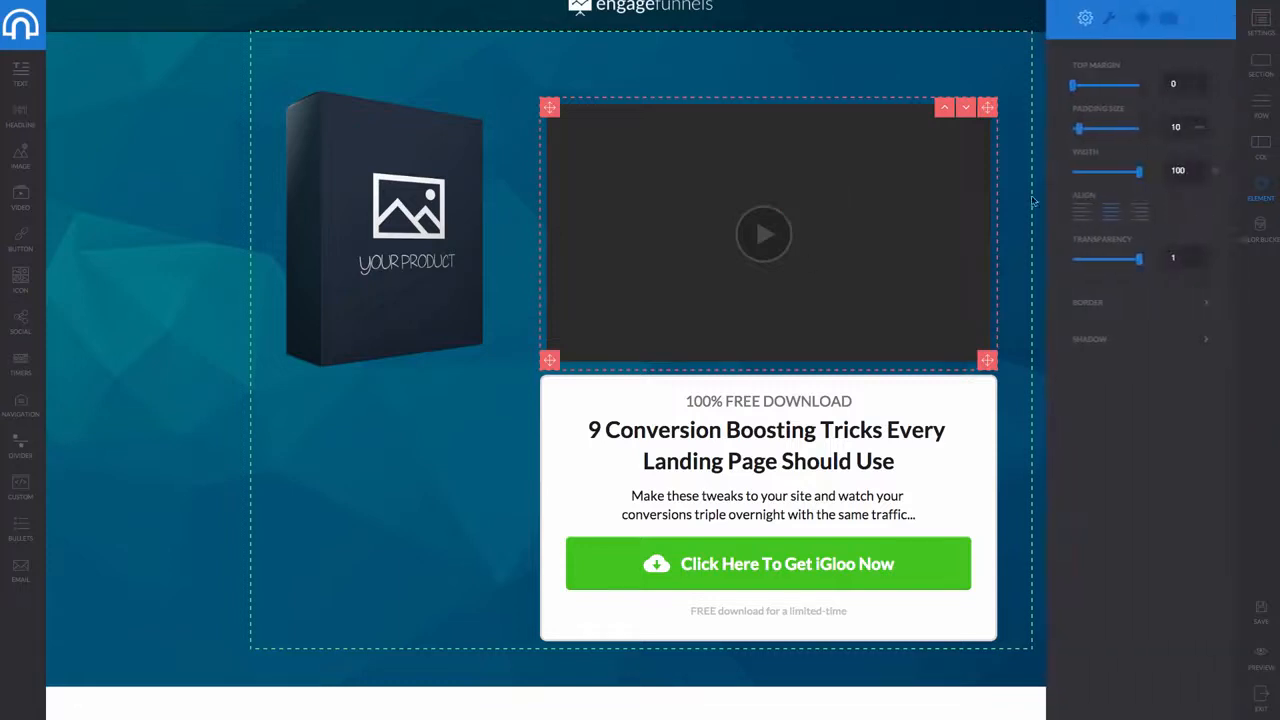
click(1109, 20)
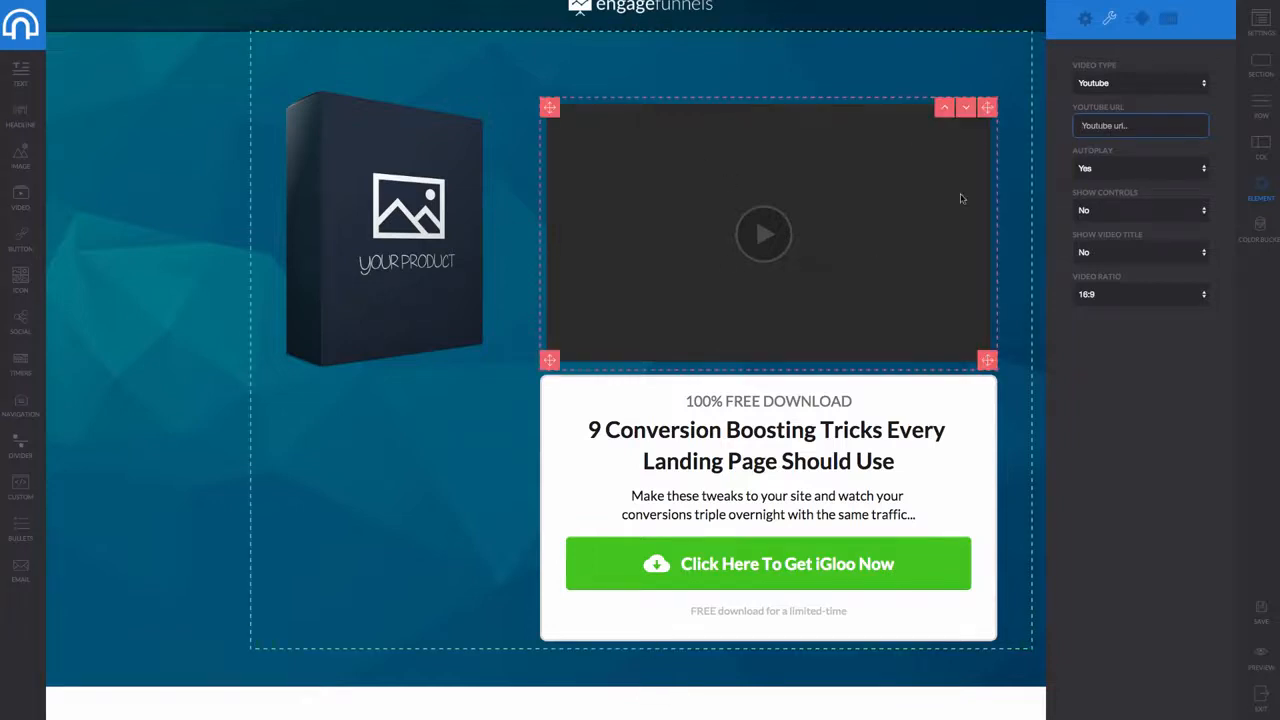
click(1144, 167)
click(1107, 201)
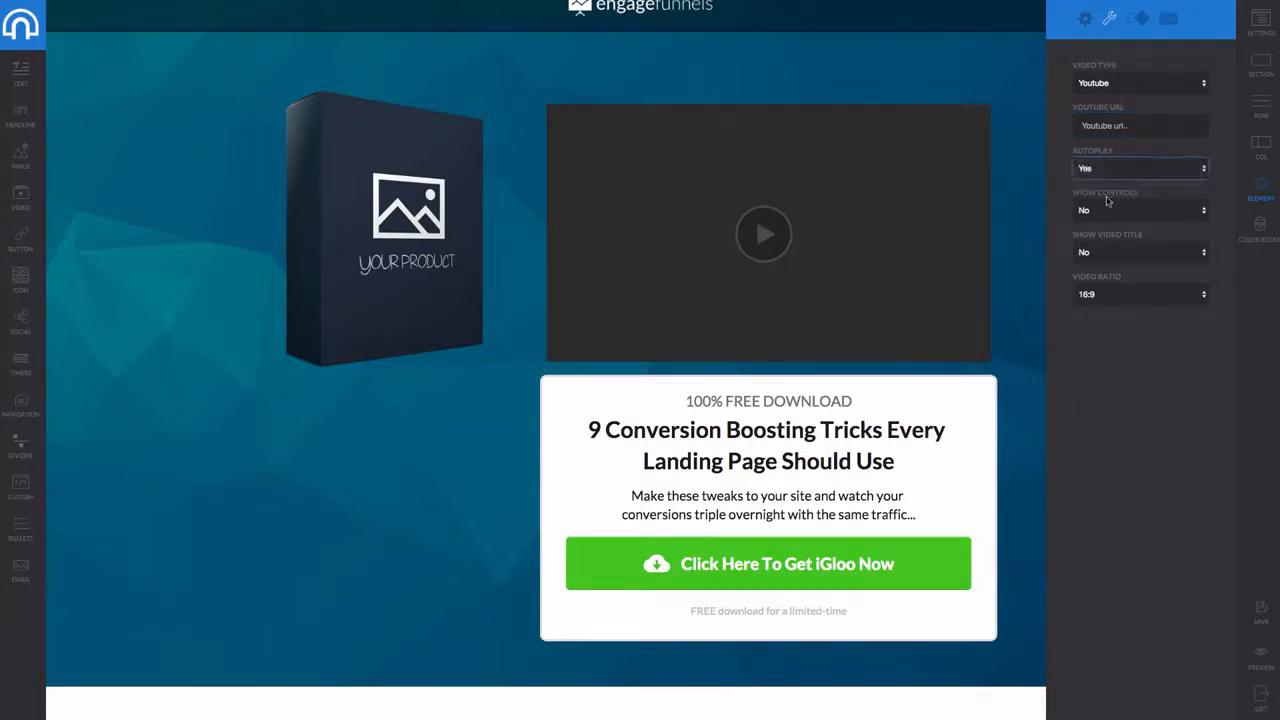
click(1116, 210)
click(1112, 224)
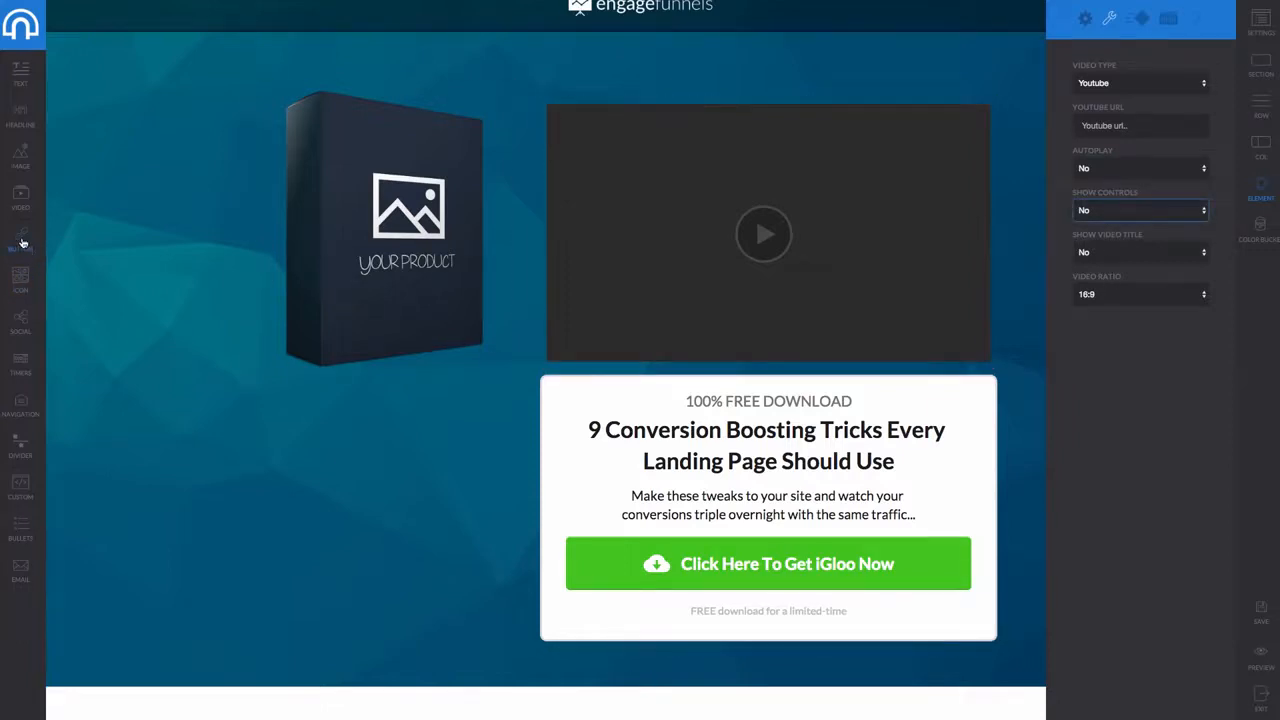
drag(22, 243, 365, 409)
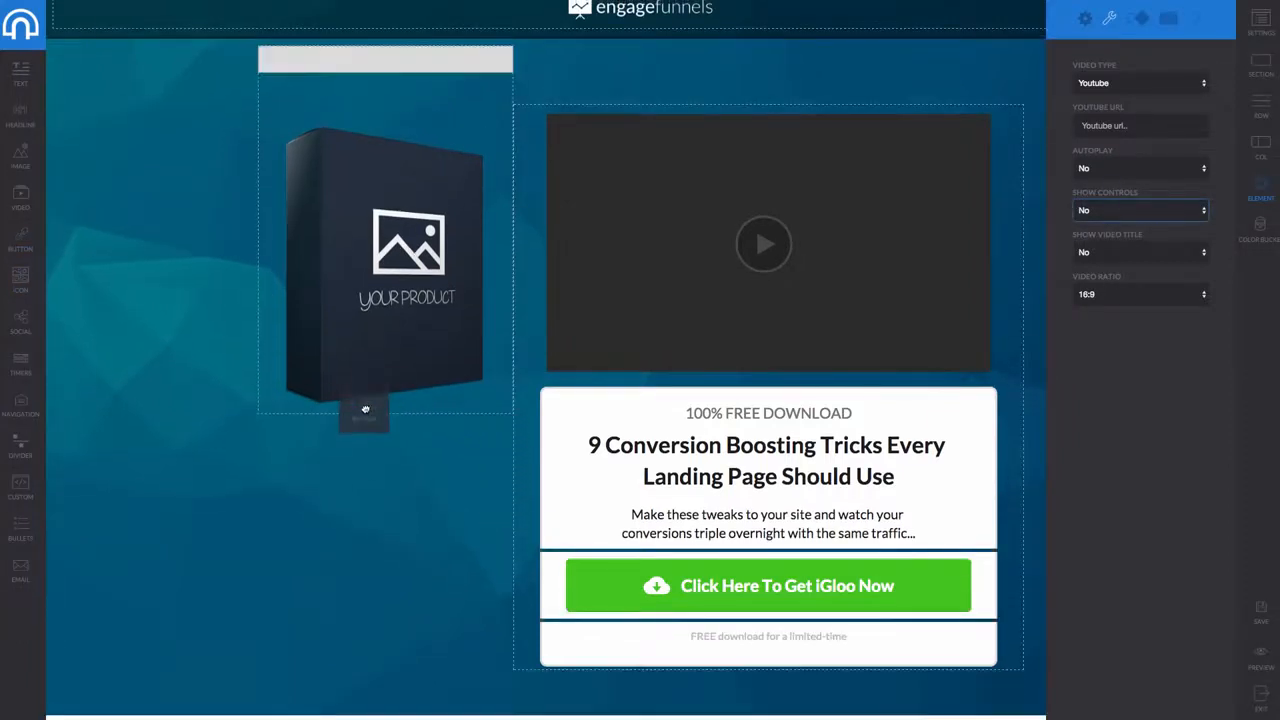
drag(359, 348, 366, 409)
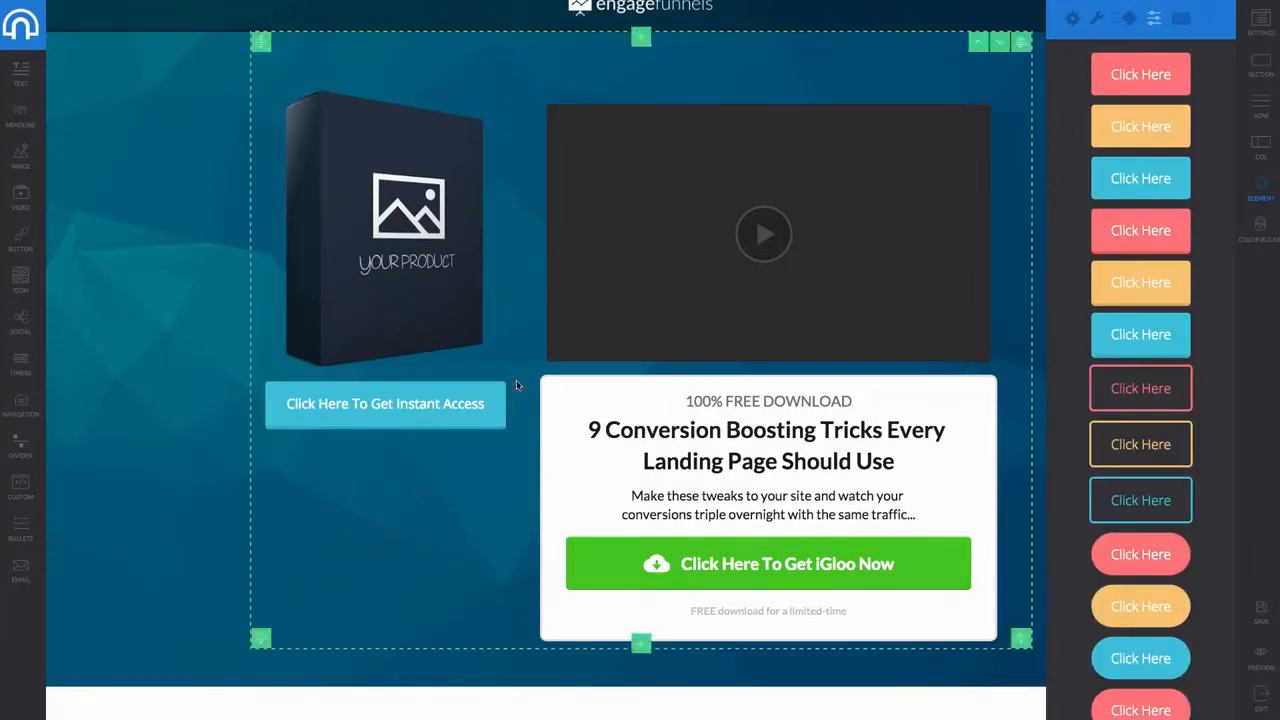
drag(505, 381, 455, 411)
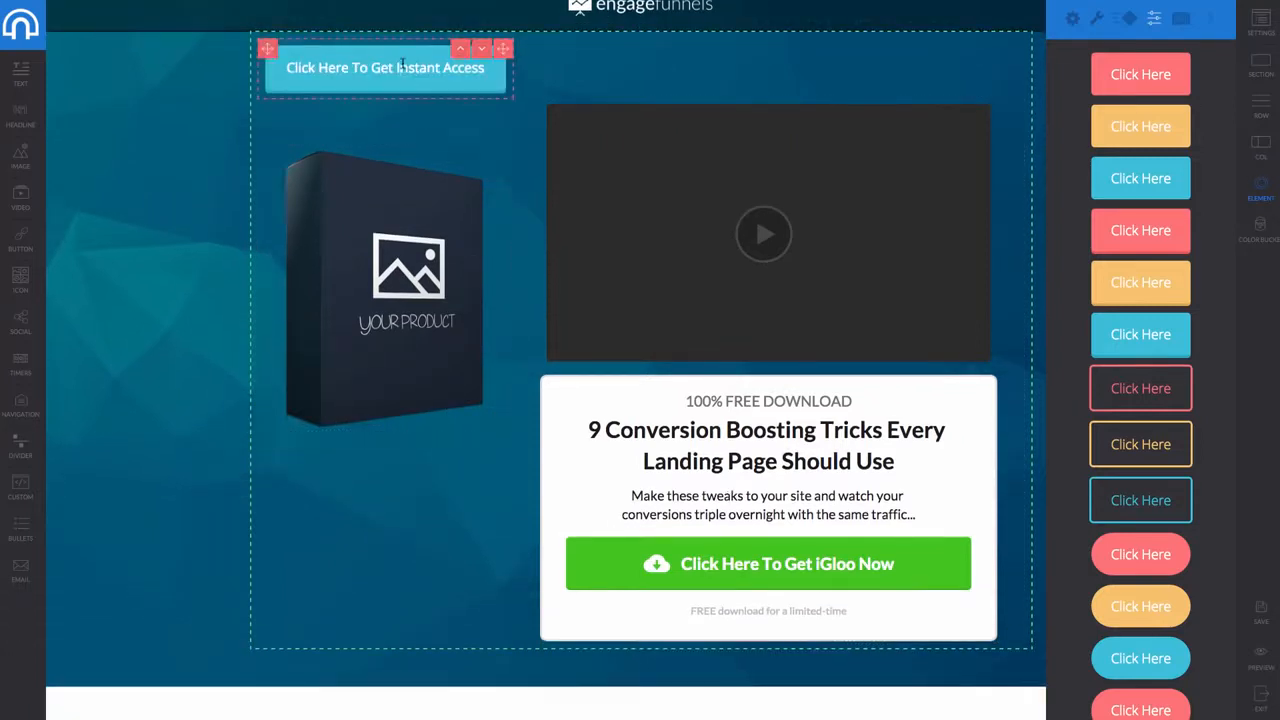
click(402, 66)
click(445, 91)
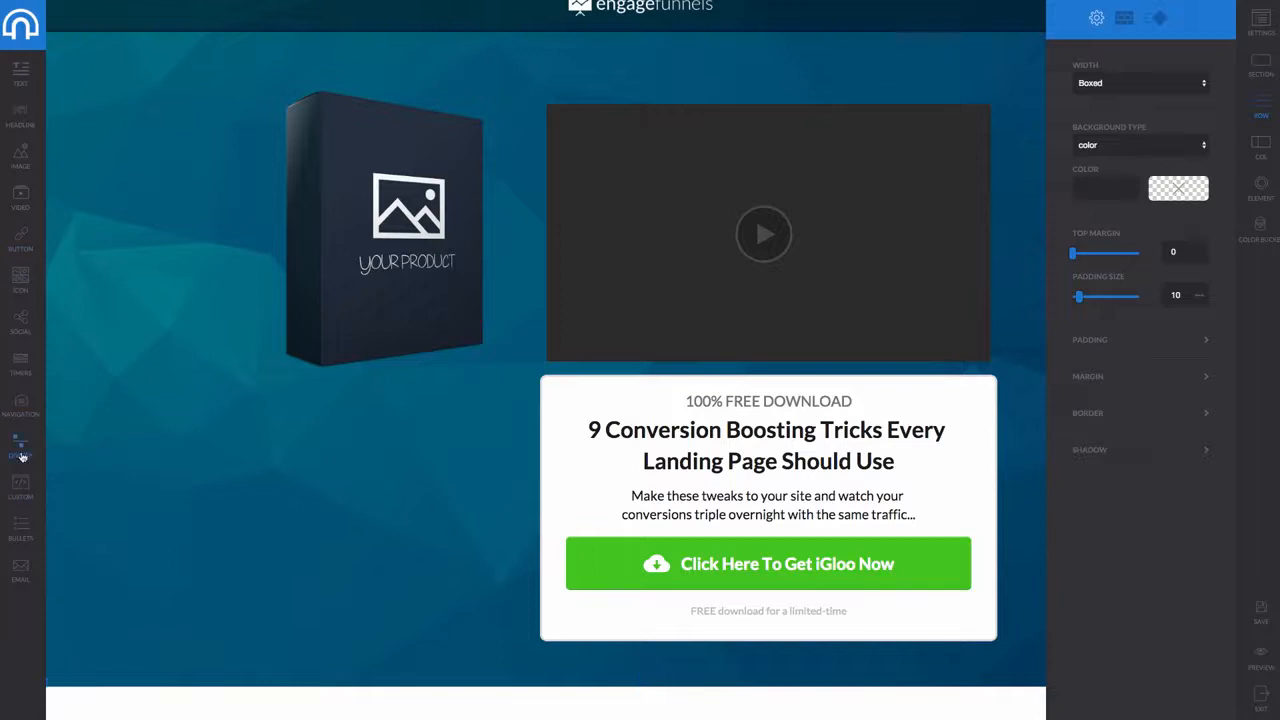
Insert a divider above the offer box and a checkmark bullet list below the product image
drag(111, 453, 666, 388)
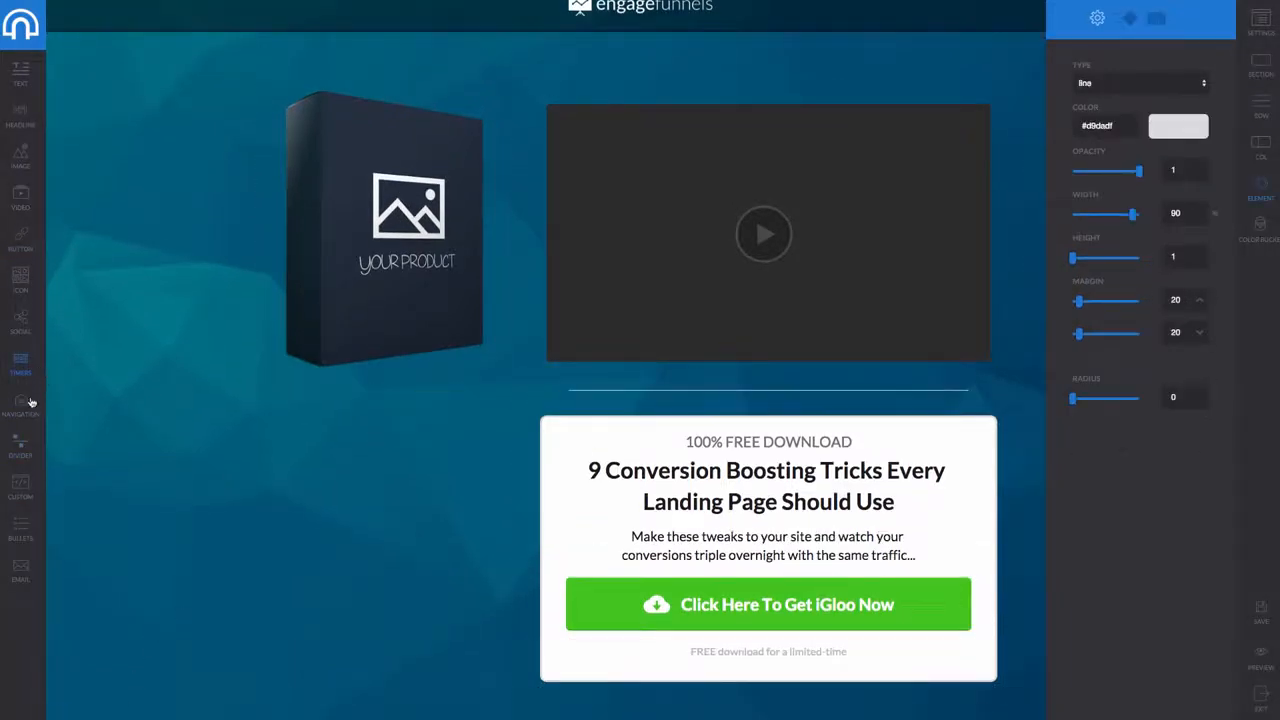
drag(28, 533, 337, 266)
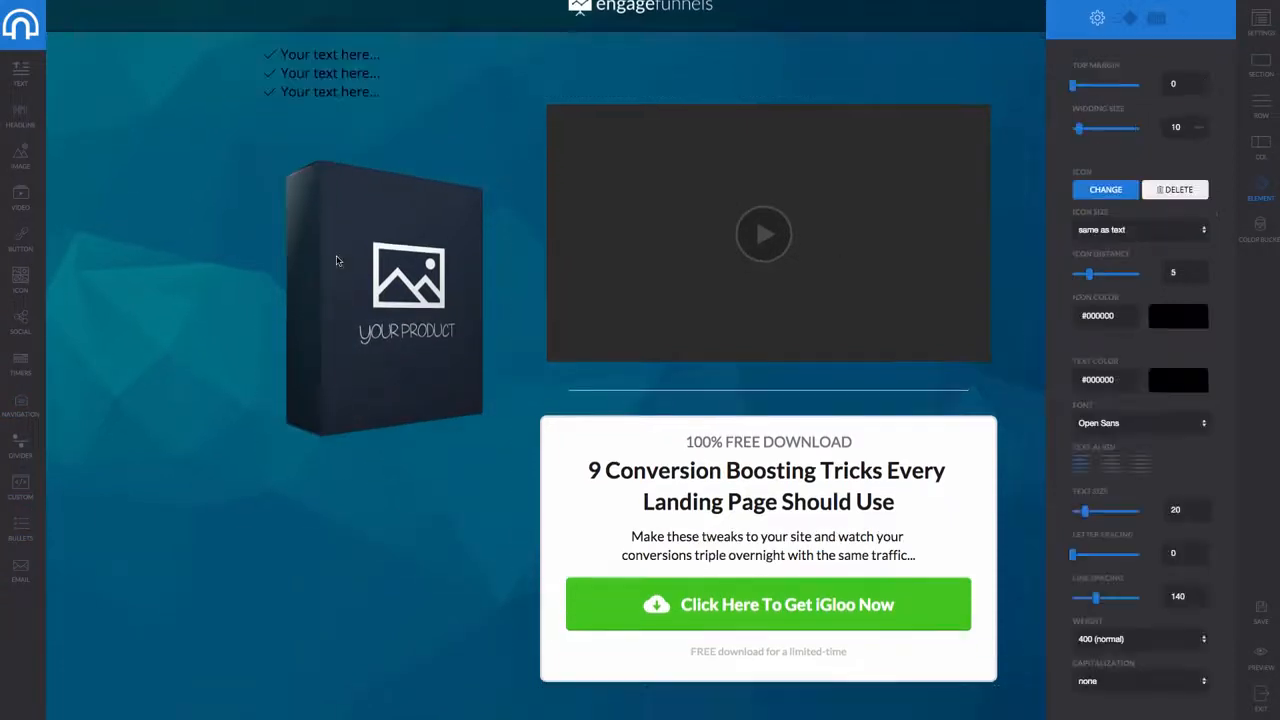
click(481, 48)
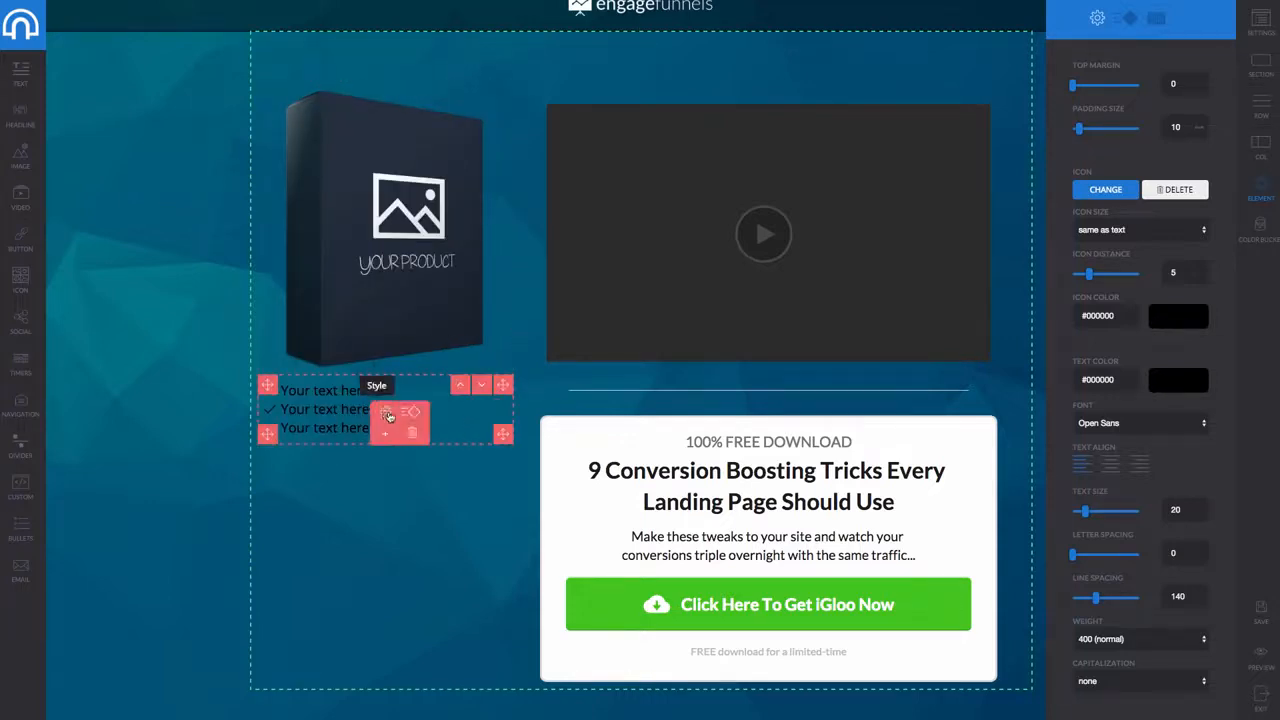
Colour the first and second checkmark bullets' text red
click(495, 387)
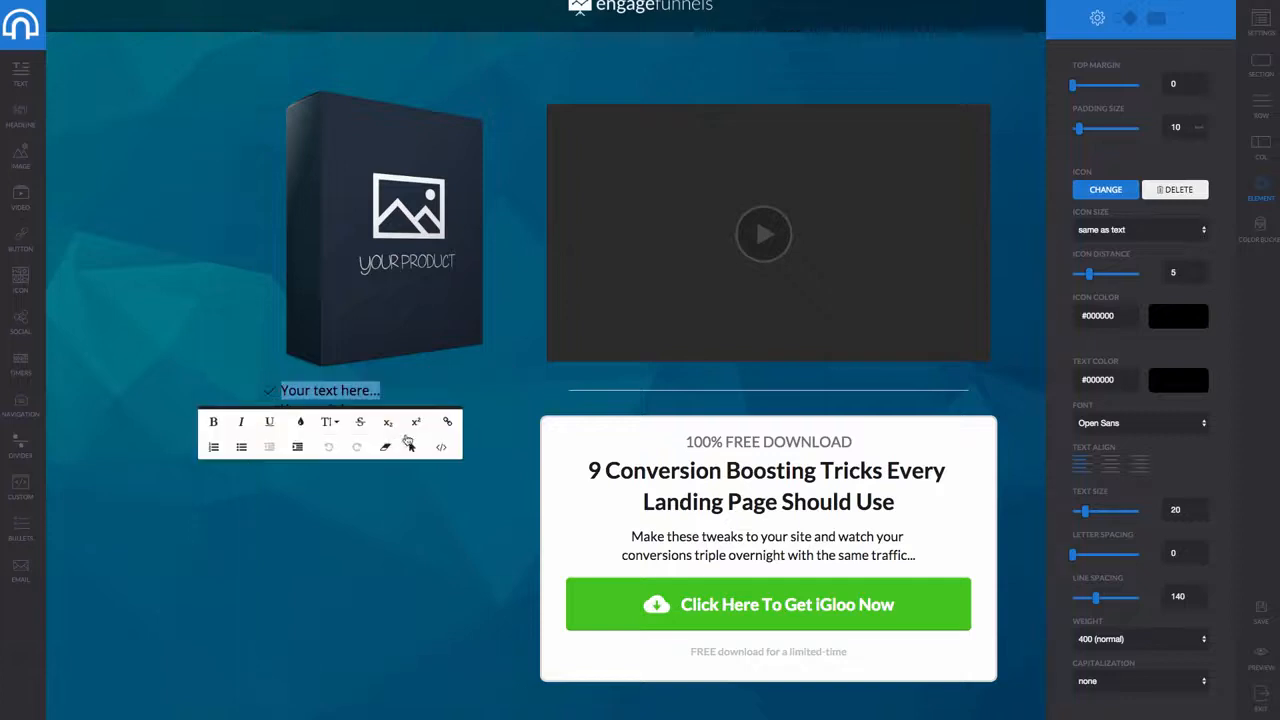
click(301, 422)
click(307, 522)
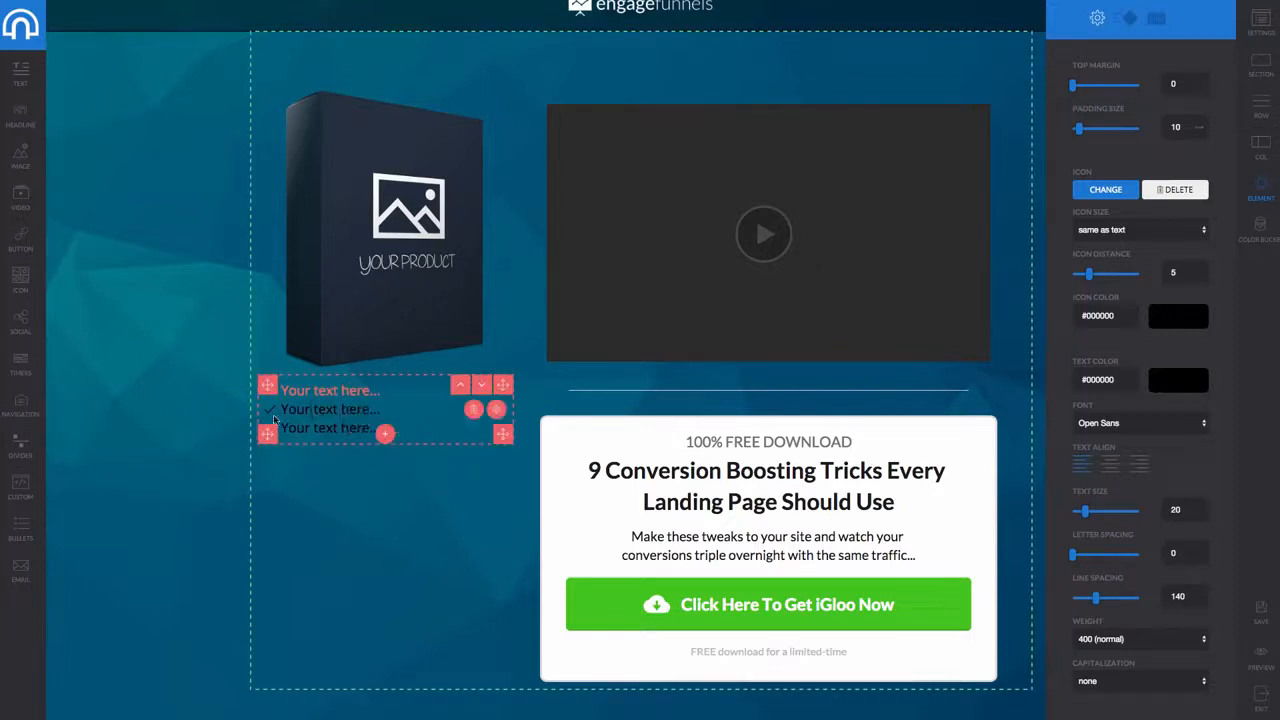
drag(281, 409, 380, 410)
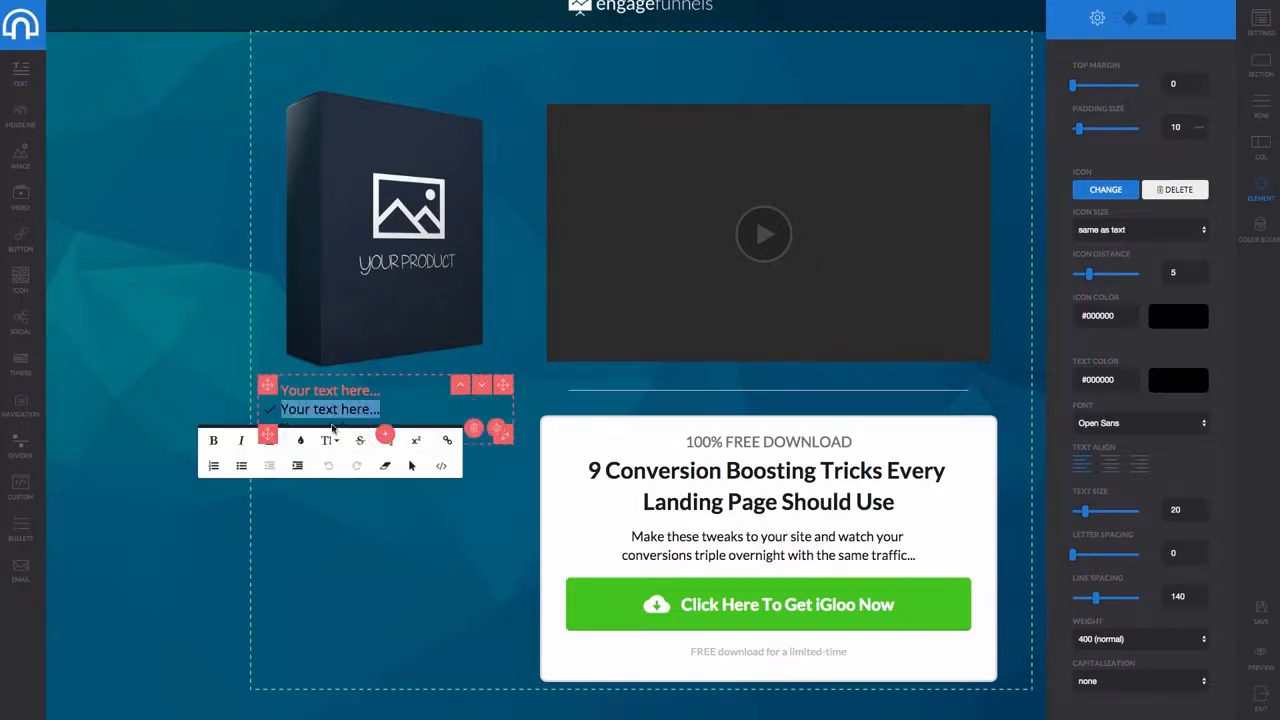
click(302, 441)
click(307, 522)
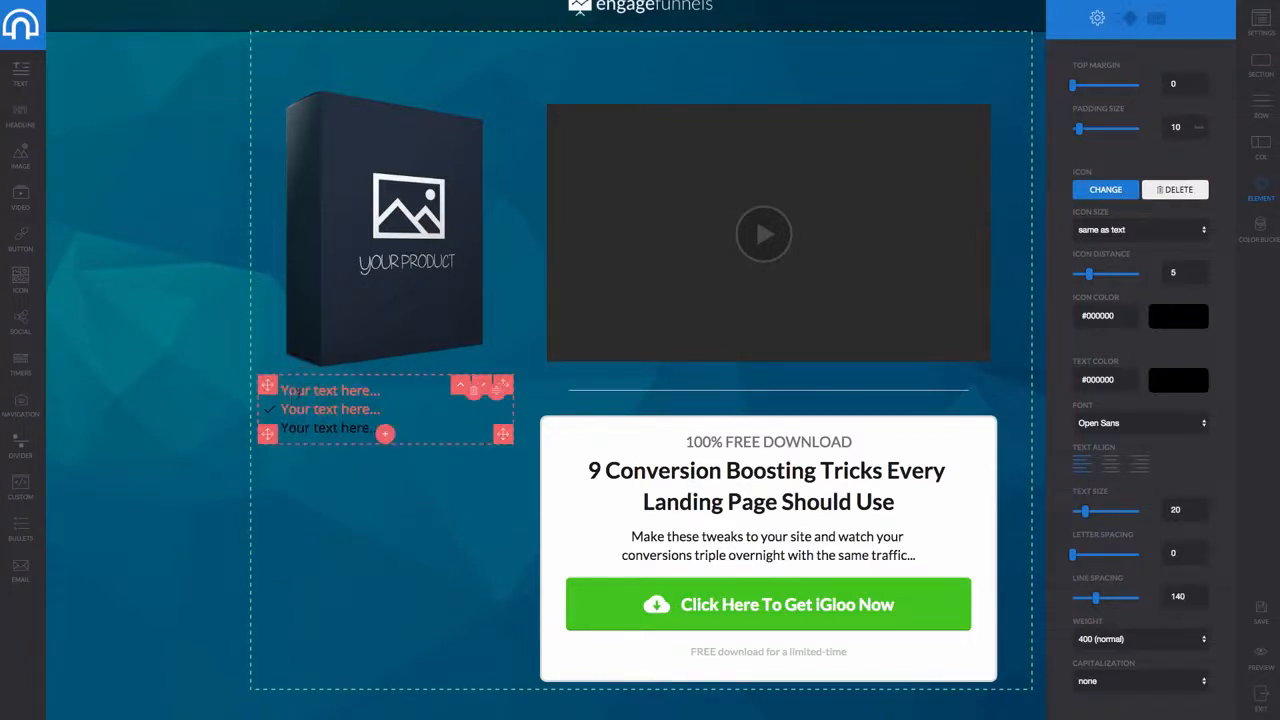
Make the first bullet read 'This is a bullet' and add a 'This is a headline' heading at the top
drag(381, 390, 383, 393)
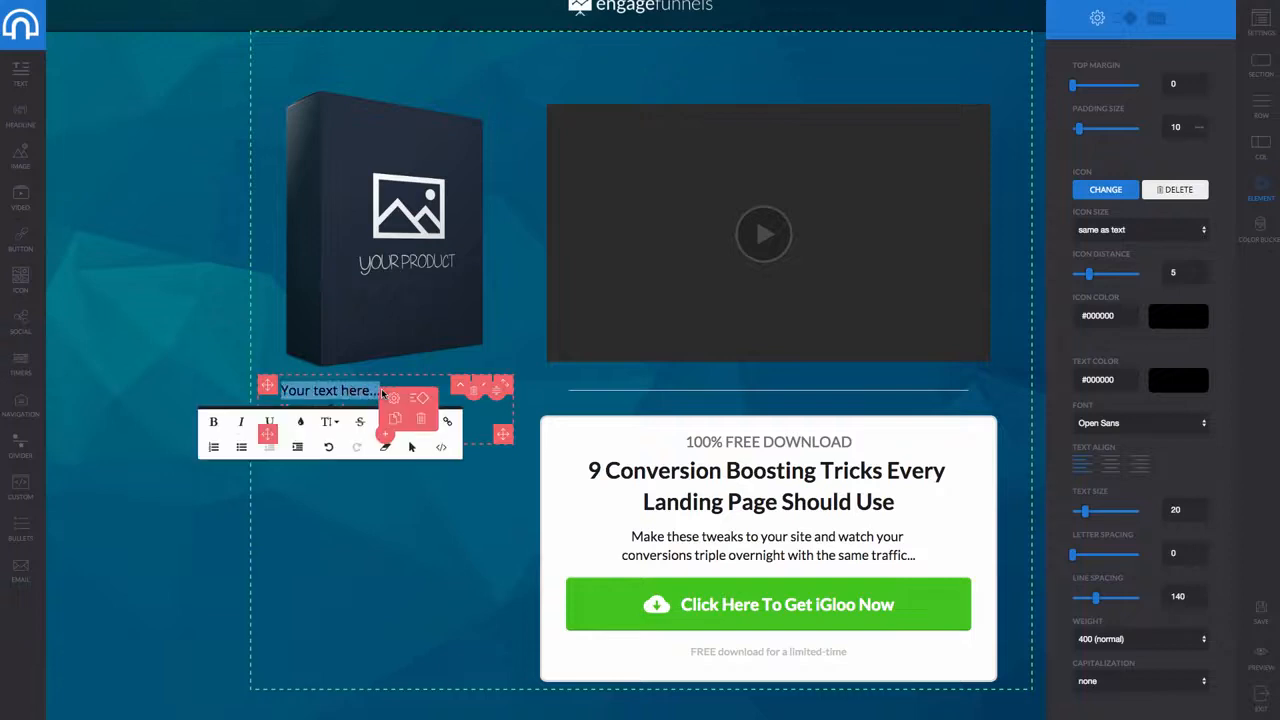
text(This is a bullet)
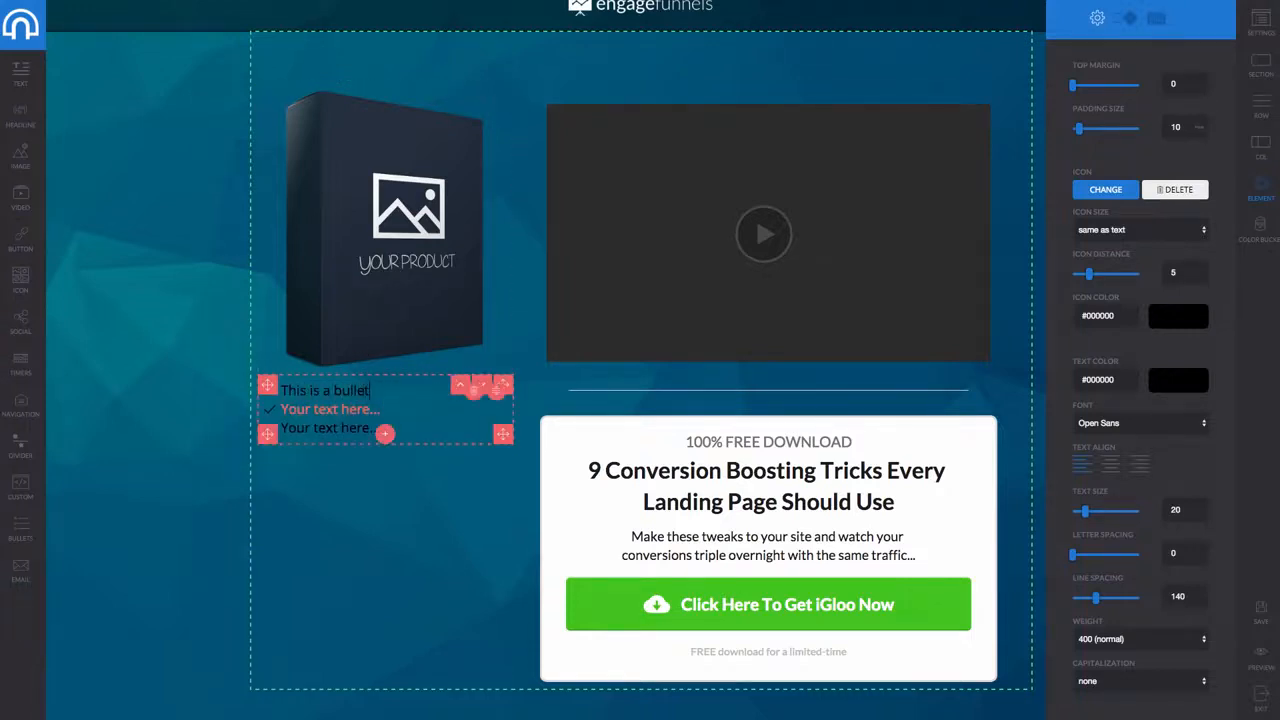
click(343, 514)
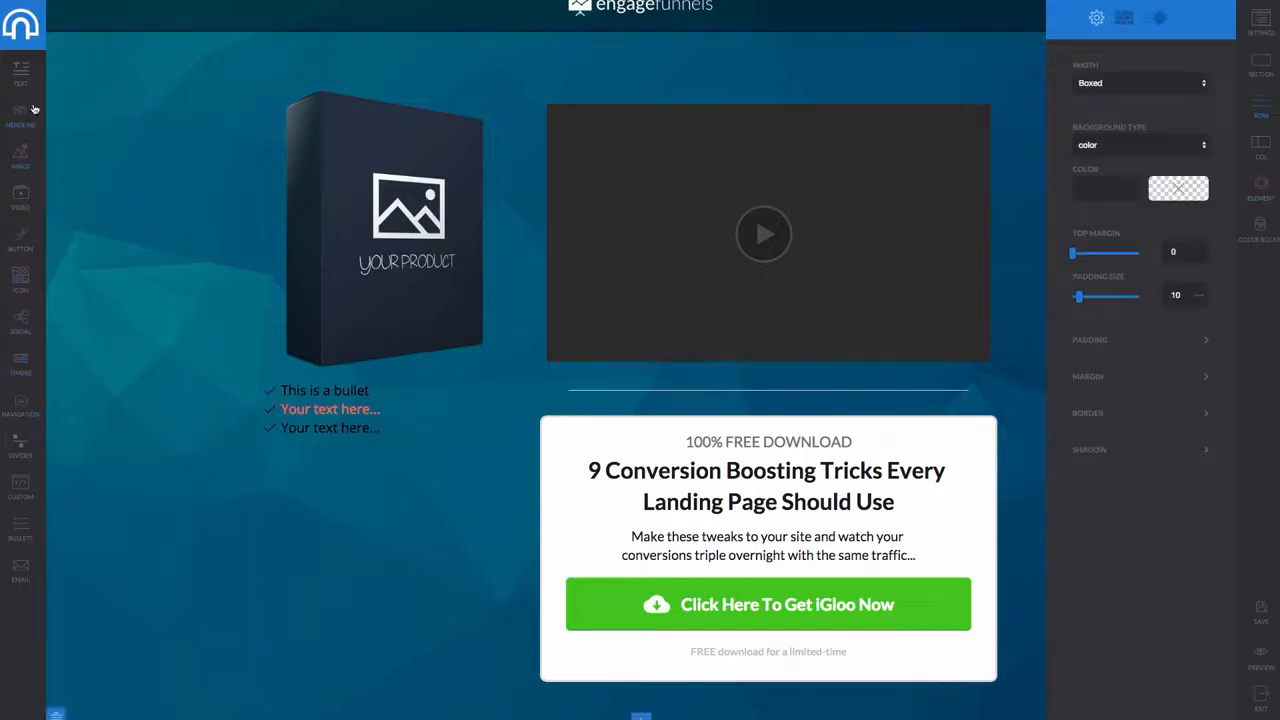
drag(233, 436, 555, 30)
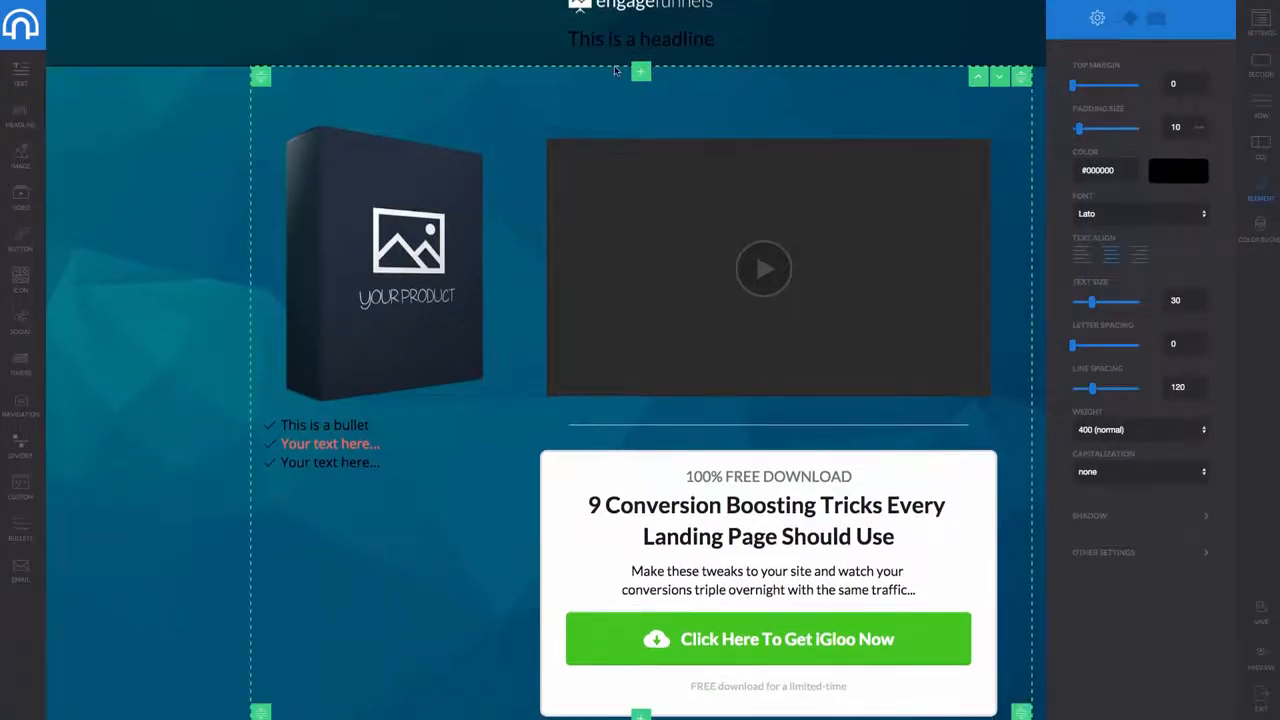
Insert a 1 Column row at the top and move the 'This is a headline' heading into it
click(641, 75)
click(454, 118)
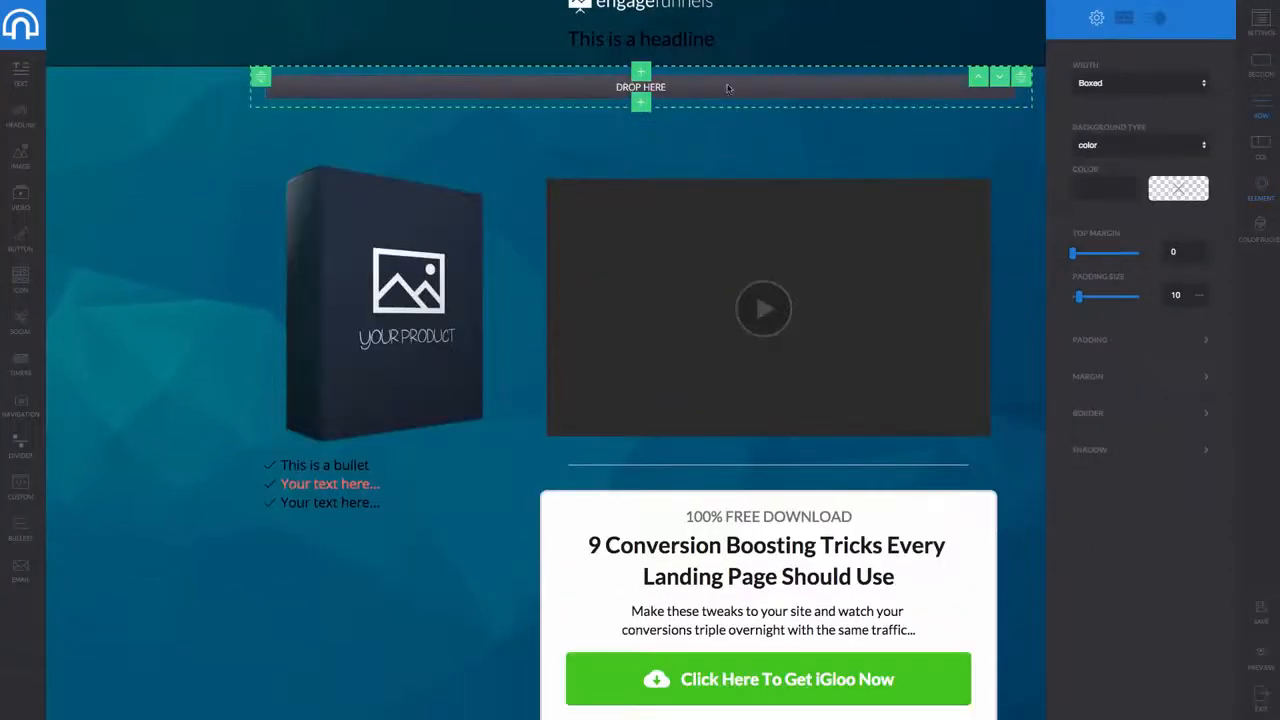
click(664, 38)
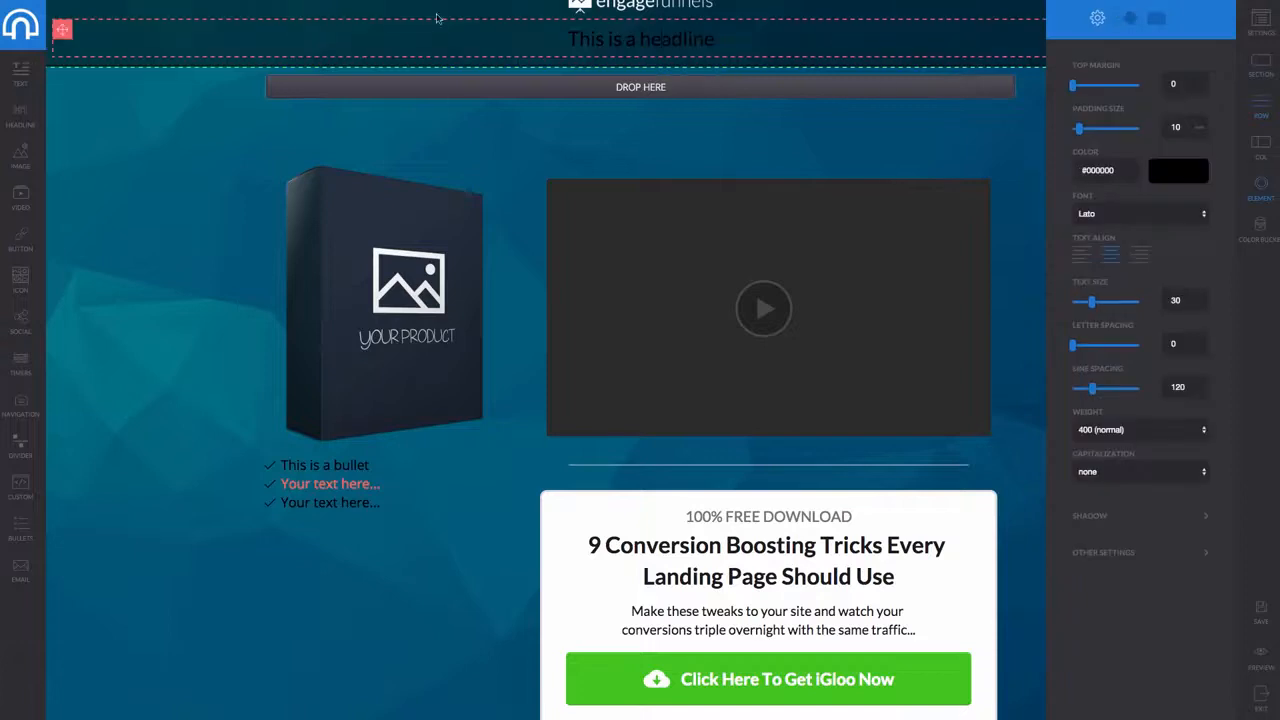
drag(62, 29, 573, 57)
click(628, 60)
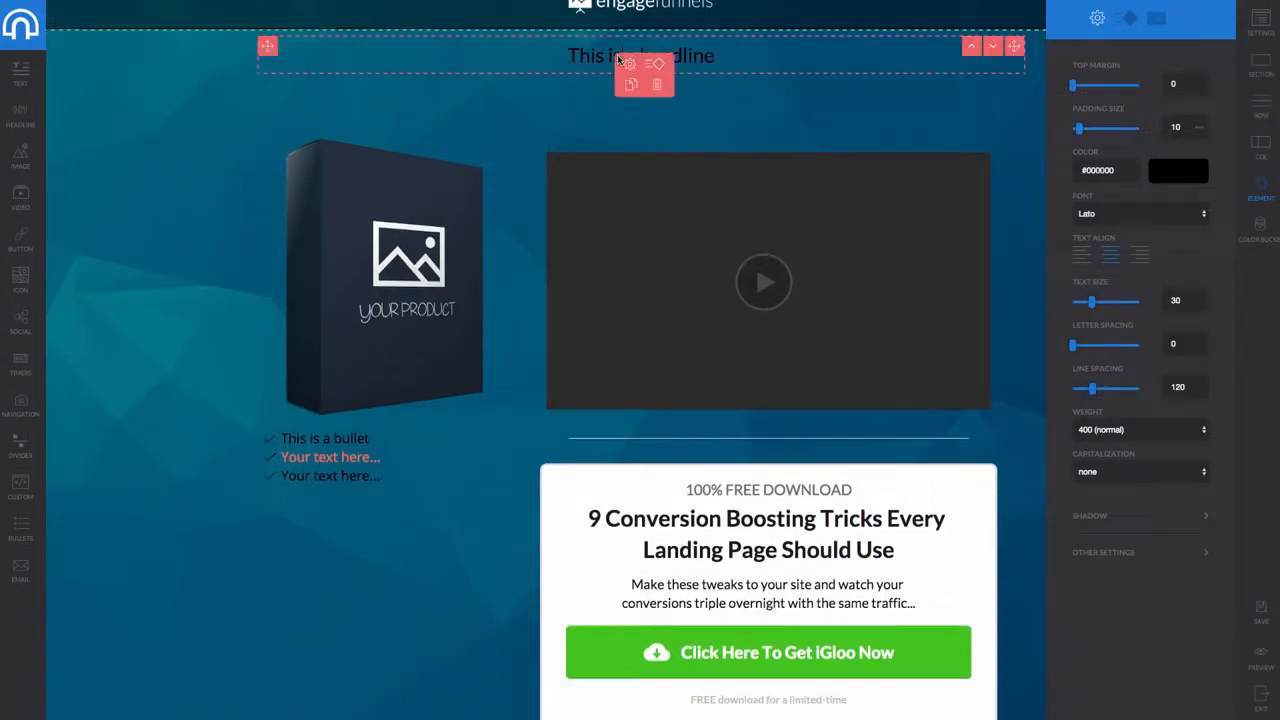
scroll(628, 64, up, 1)
click(623, 80)
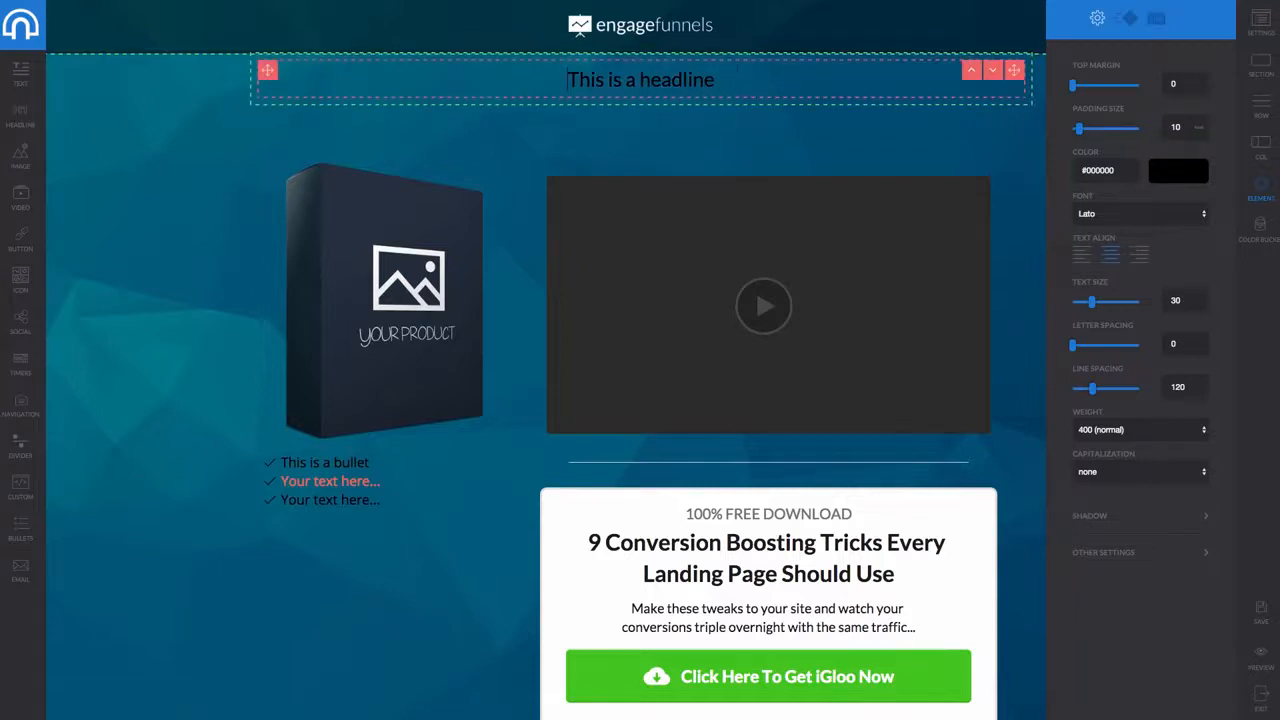
drag(716, 80, 565, 80)
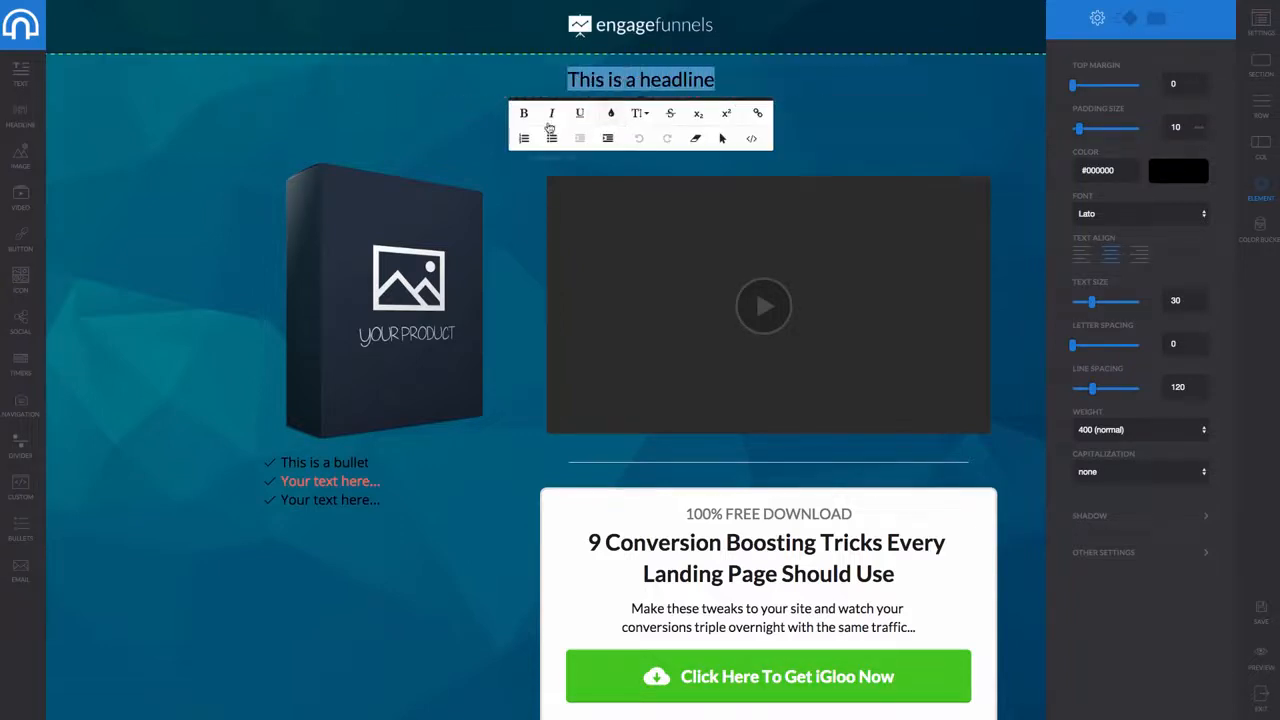
Apply a text colour to the headline and set its font size to 60
click(611, 113)
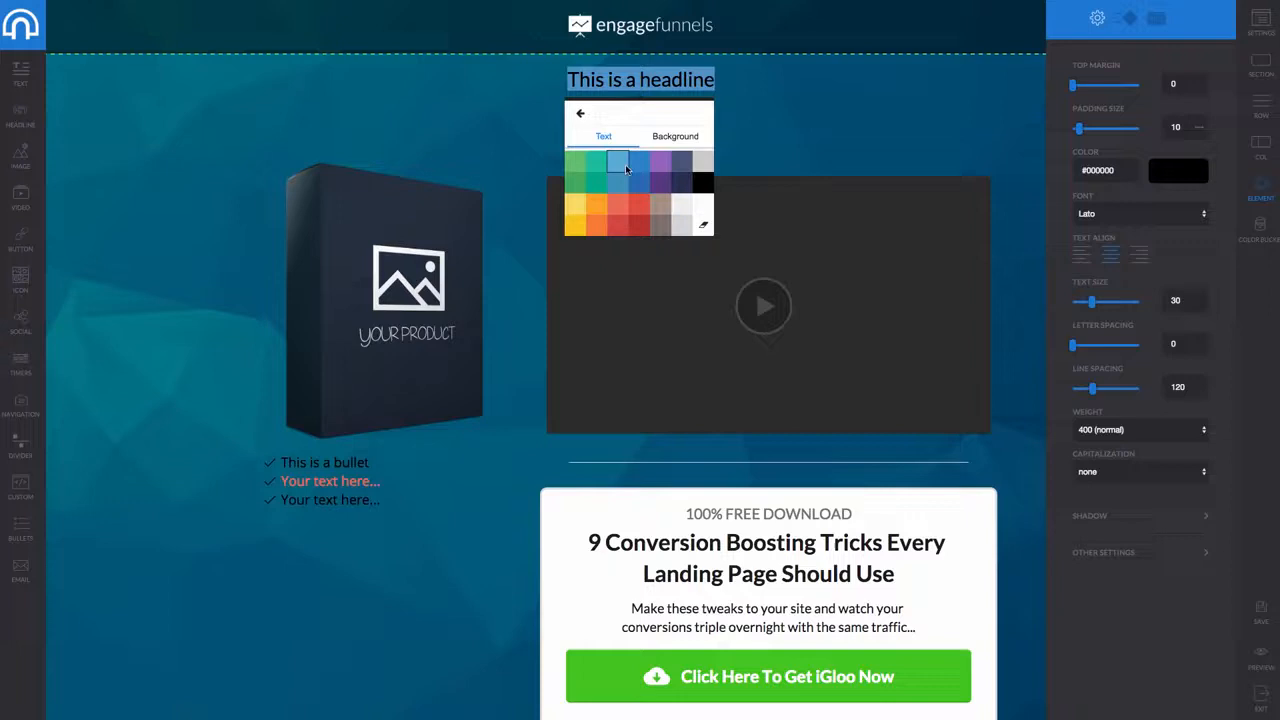
click(684, 213)
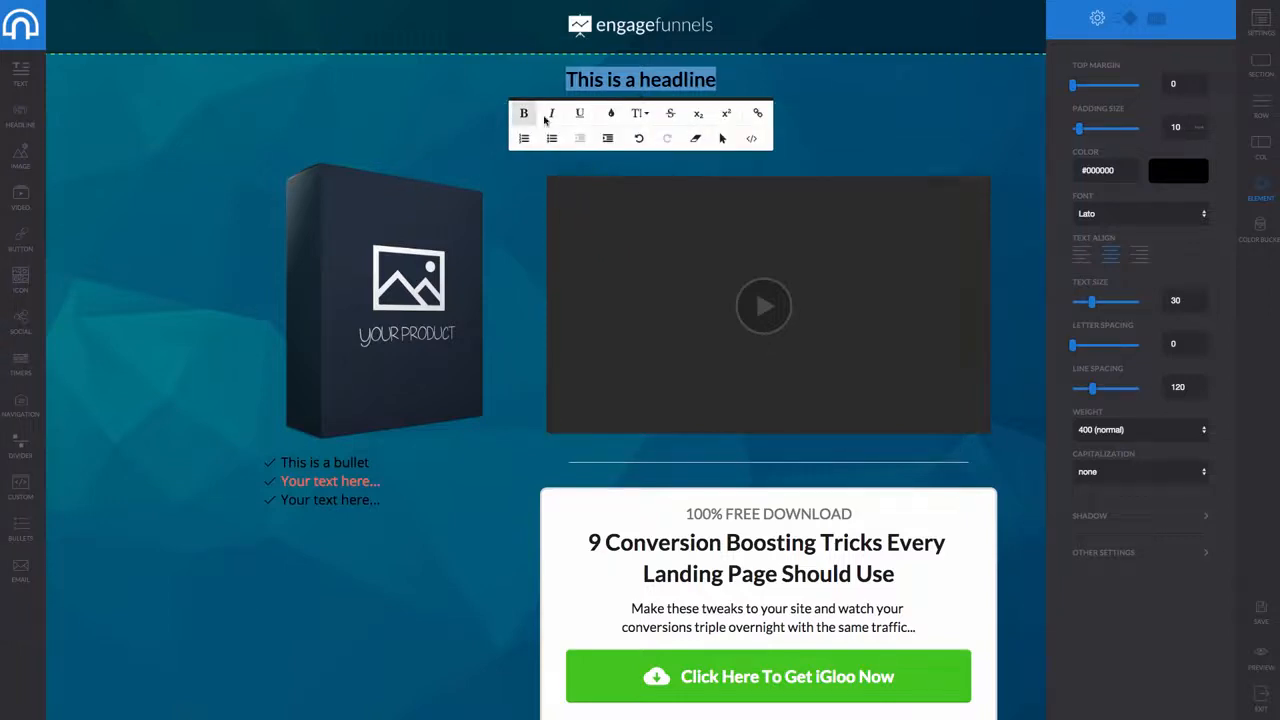
click(646, 113)
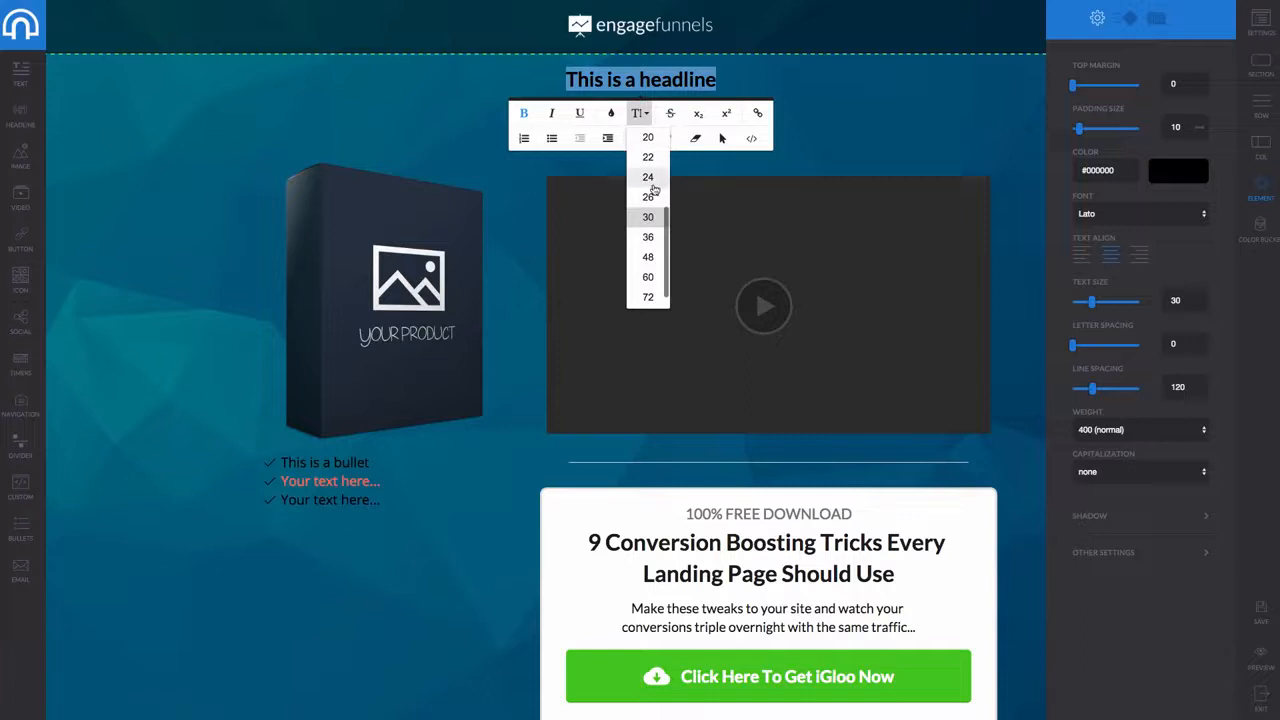
click(647, 279)
click(603, 80)
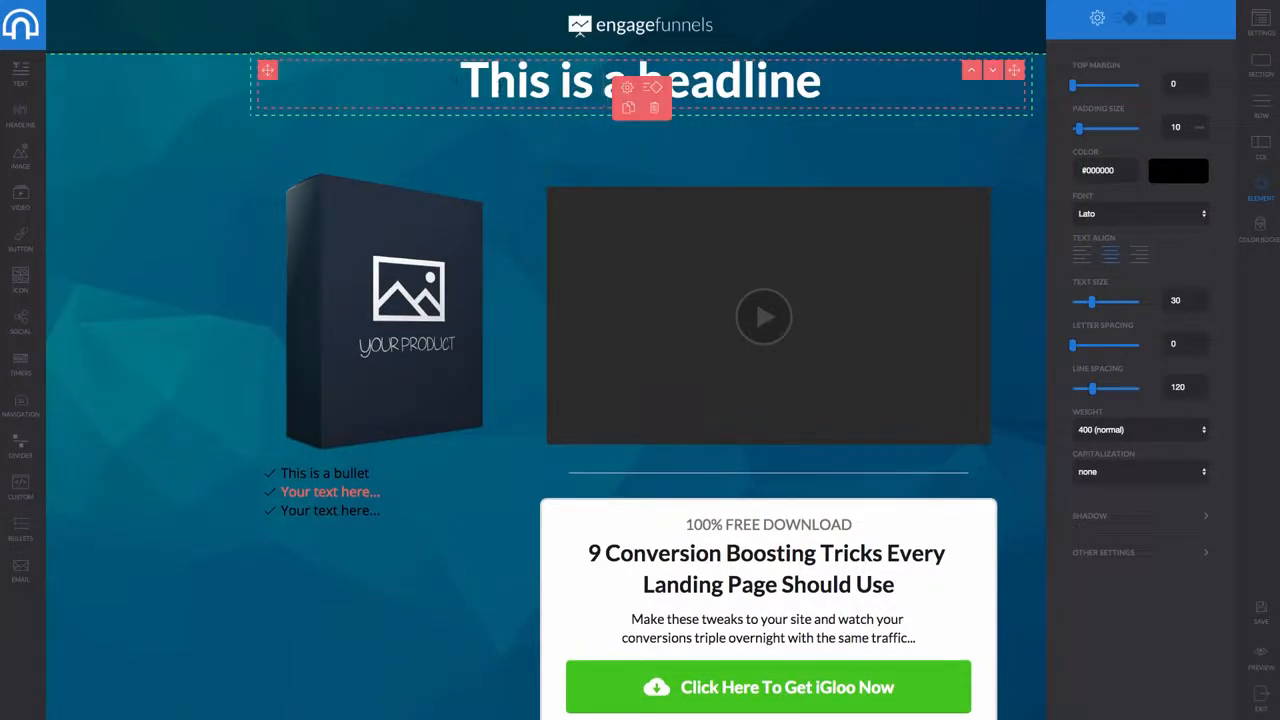
Replace the headline text with 'Make More Money With Igloo - Register below'
drag(462, 80, 824, 85)
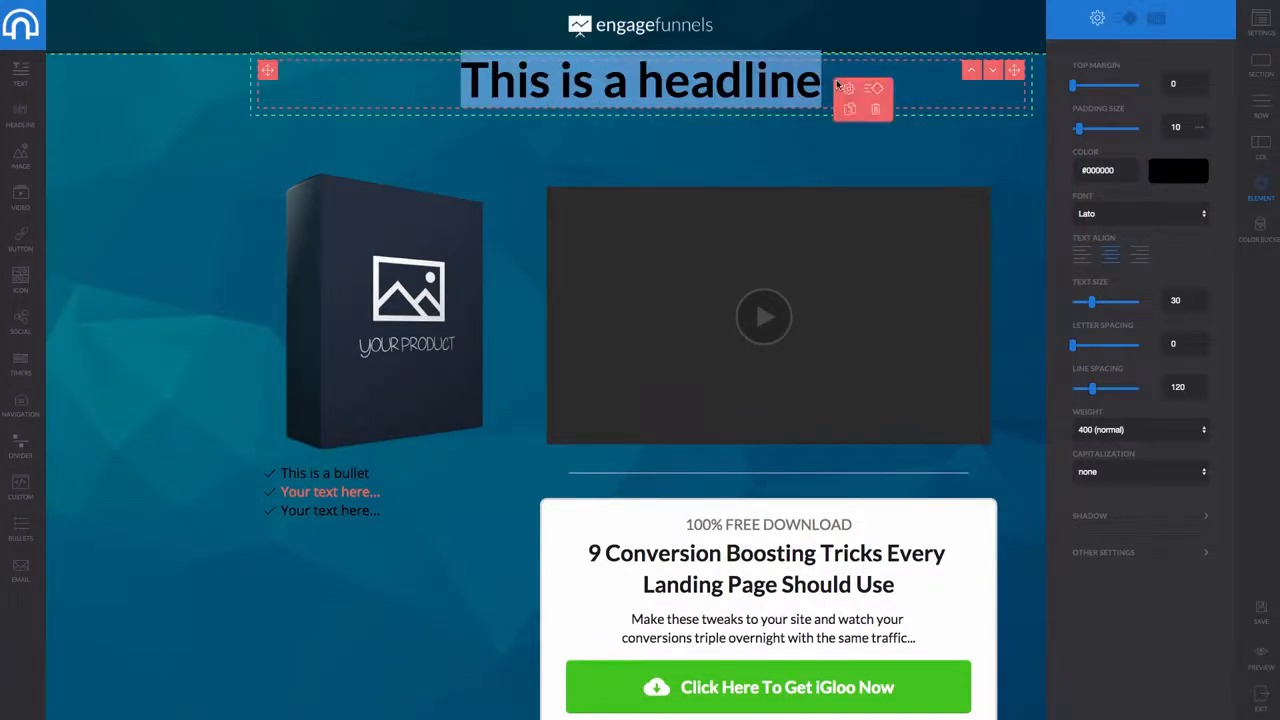
text(G)
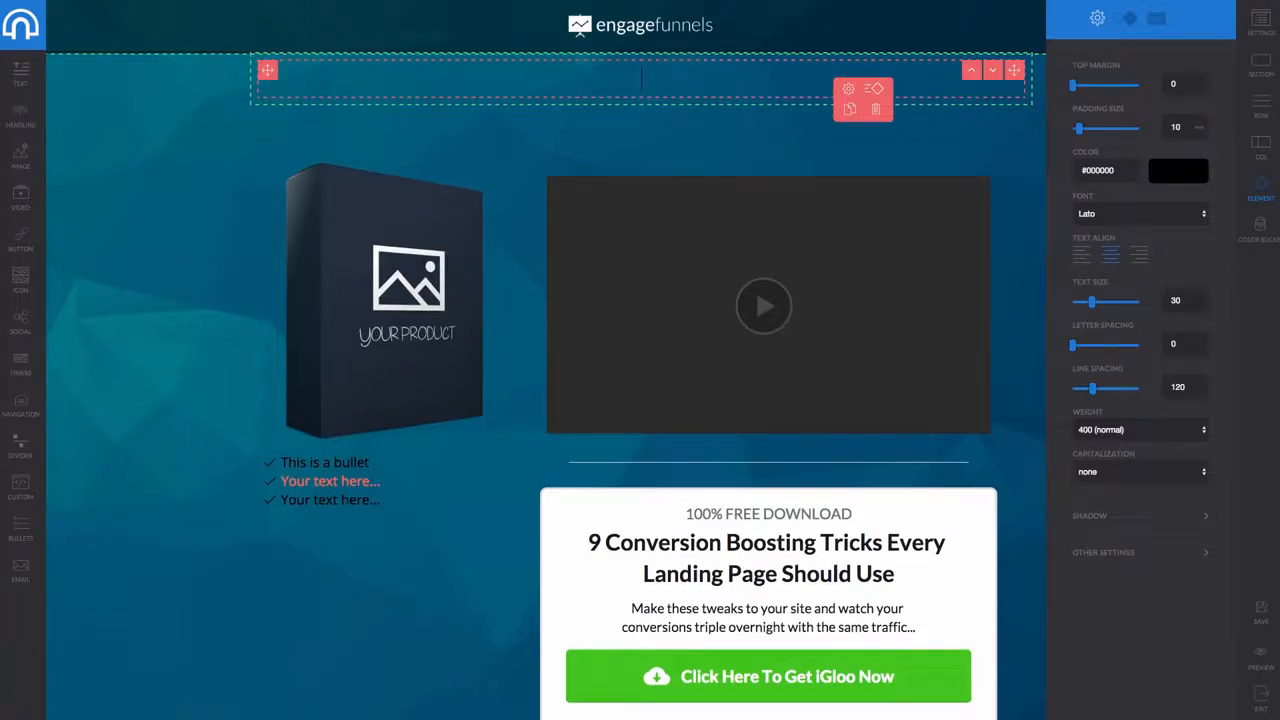
text(ake More Money)
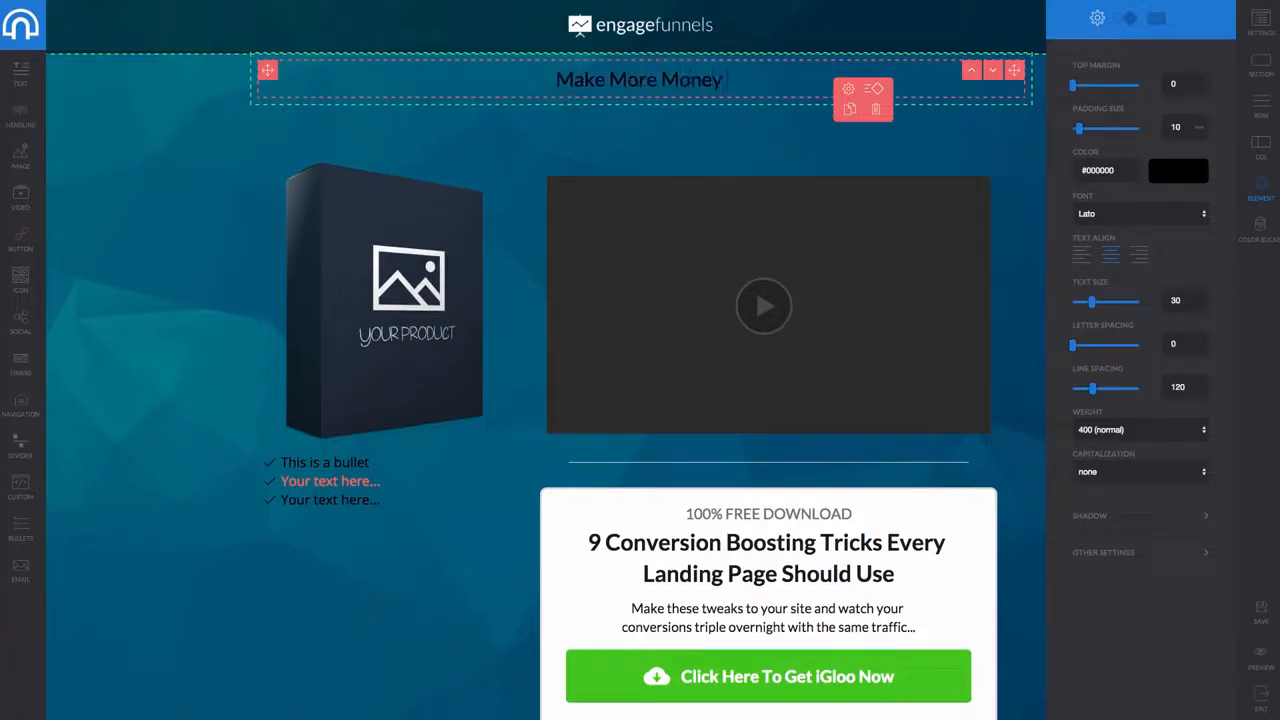
text( With IGl)
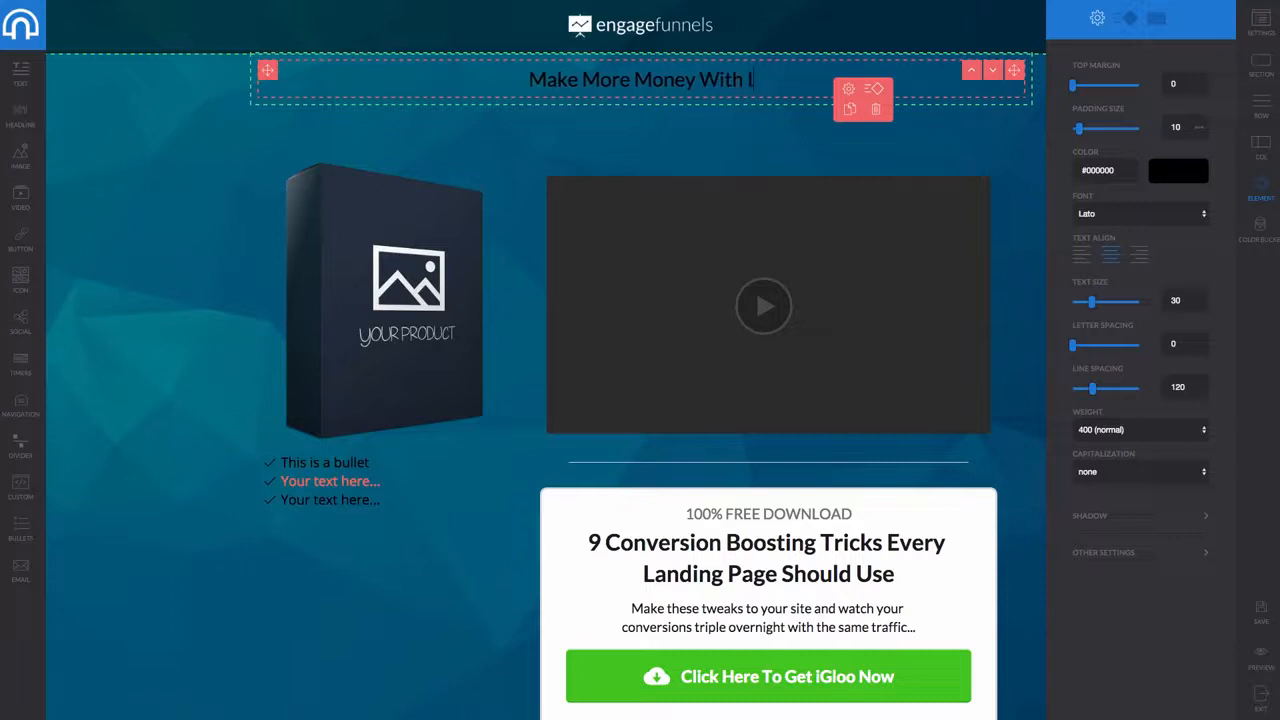
key(BackSpace)
key(BackSpace)
text(gl)
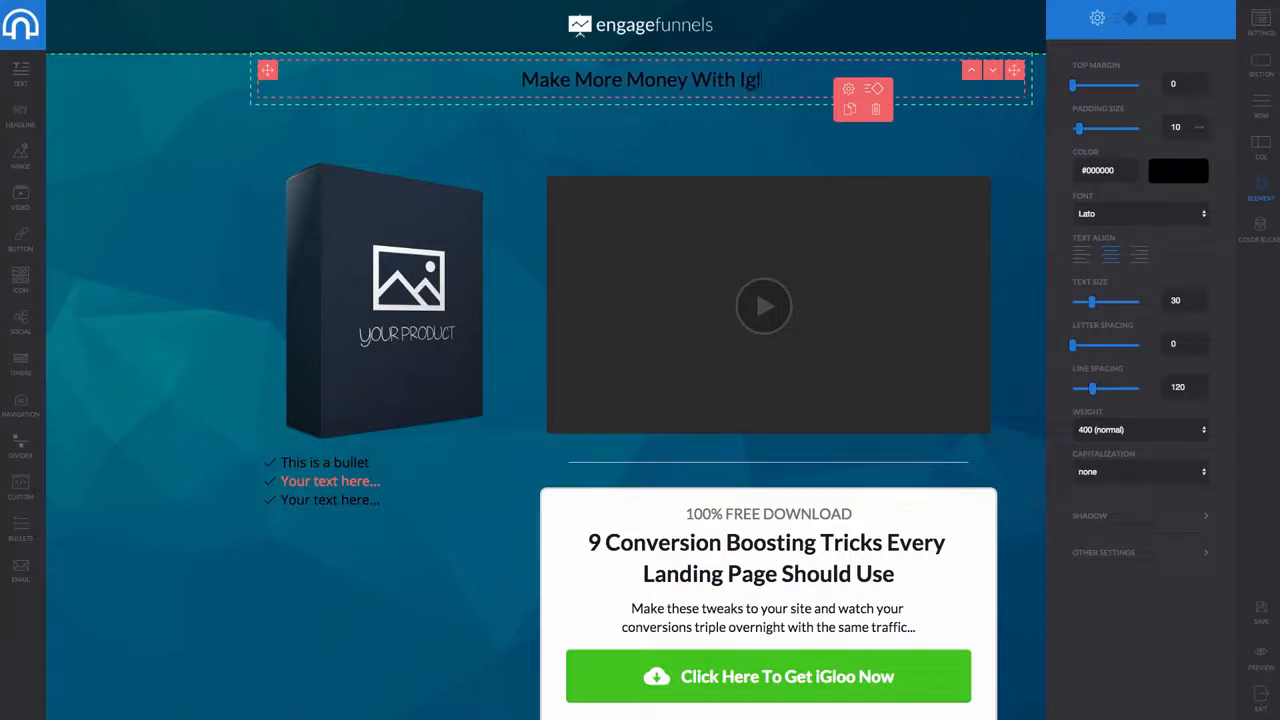
text(oo 0-)
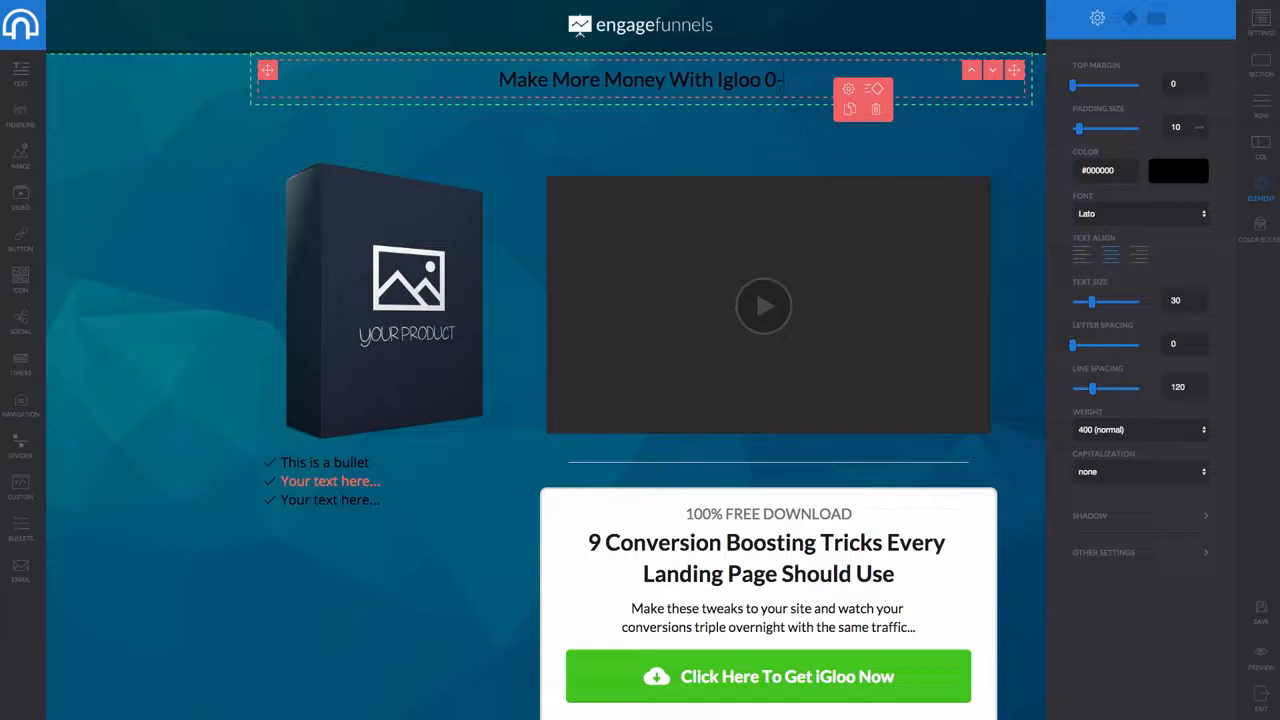
key(BackSpace)
text(- Register below)
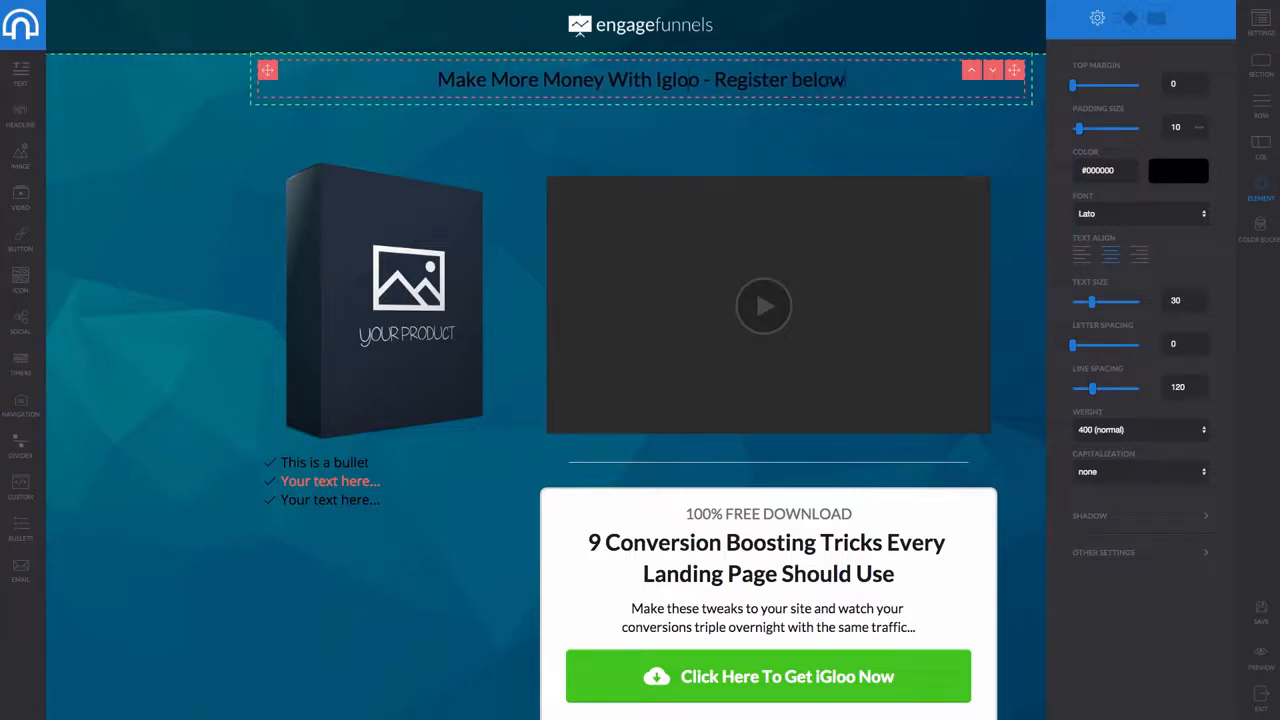
Make the new headline text white
click(690, 78)
drag(438, 80, 848, 82)
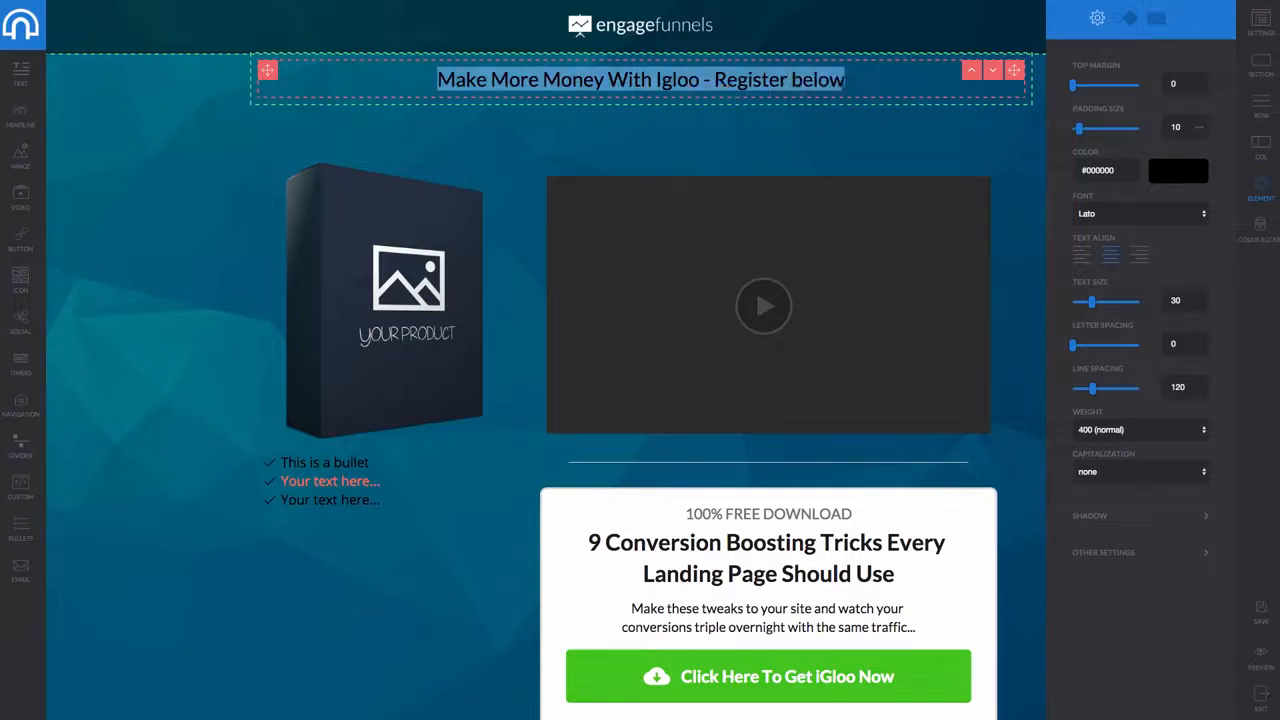
click(611, 113)
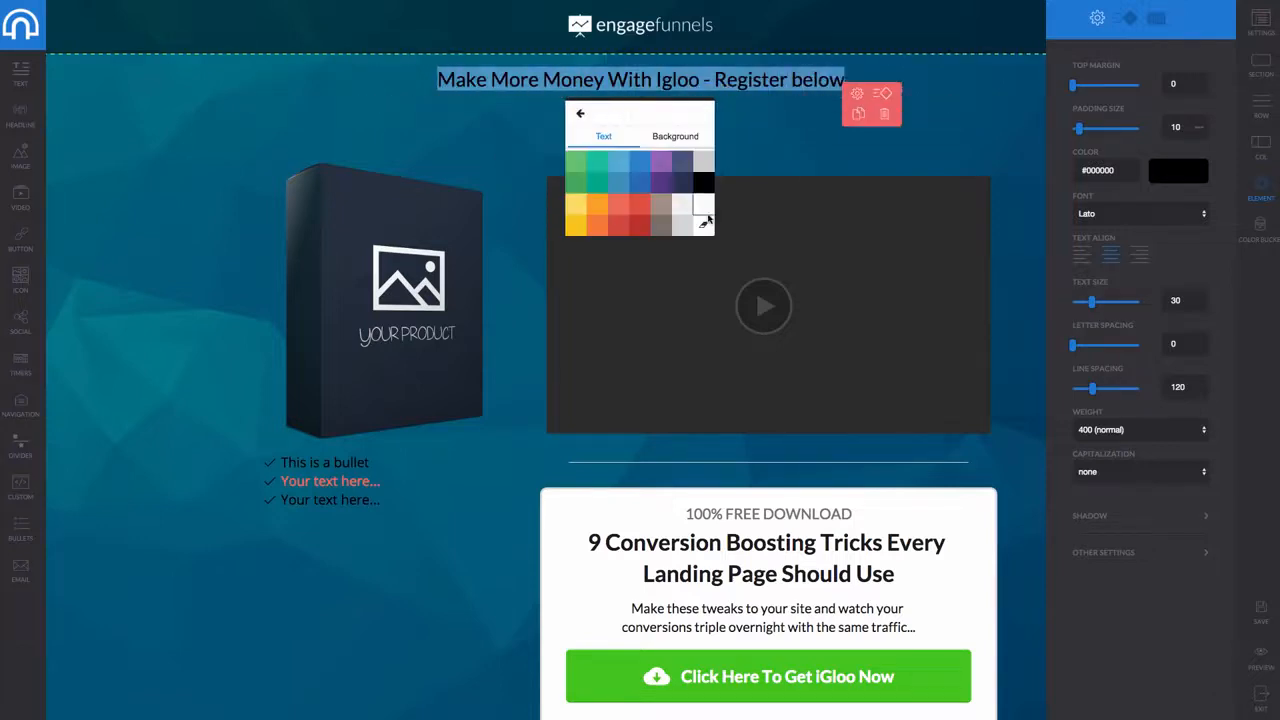
click(706, 214)
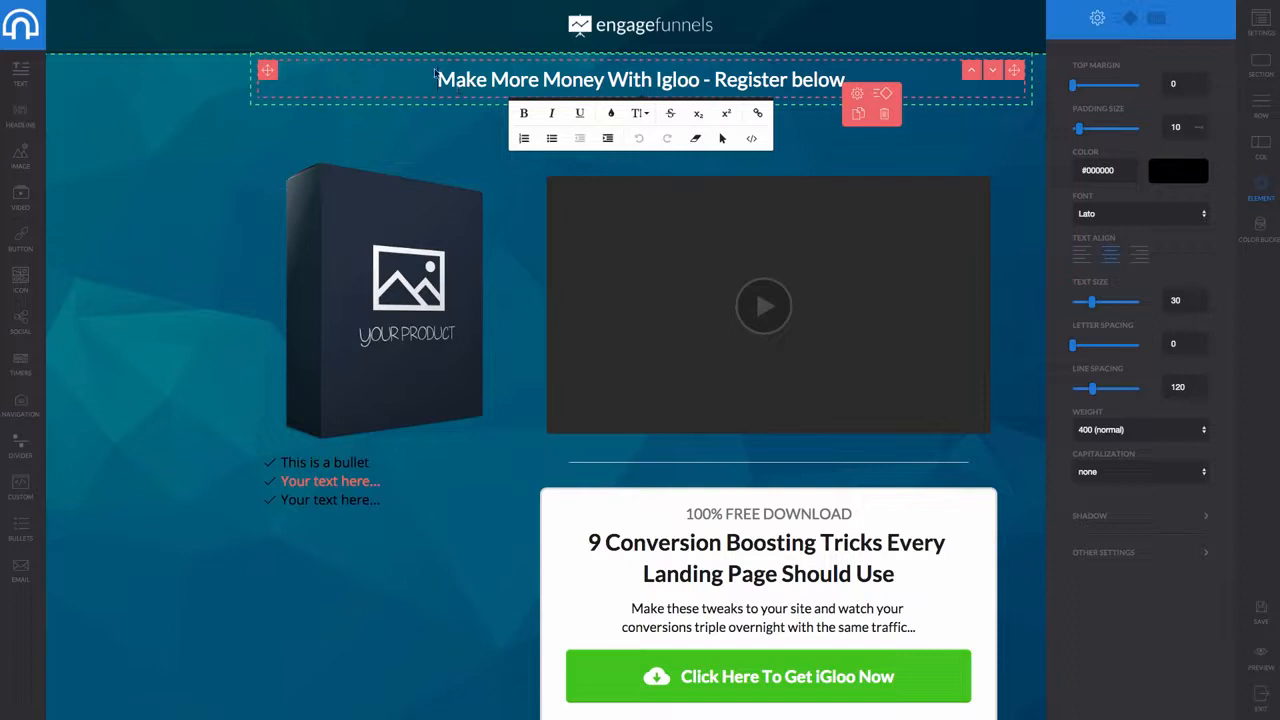
click(539, 196)
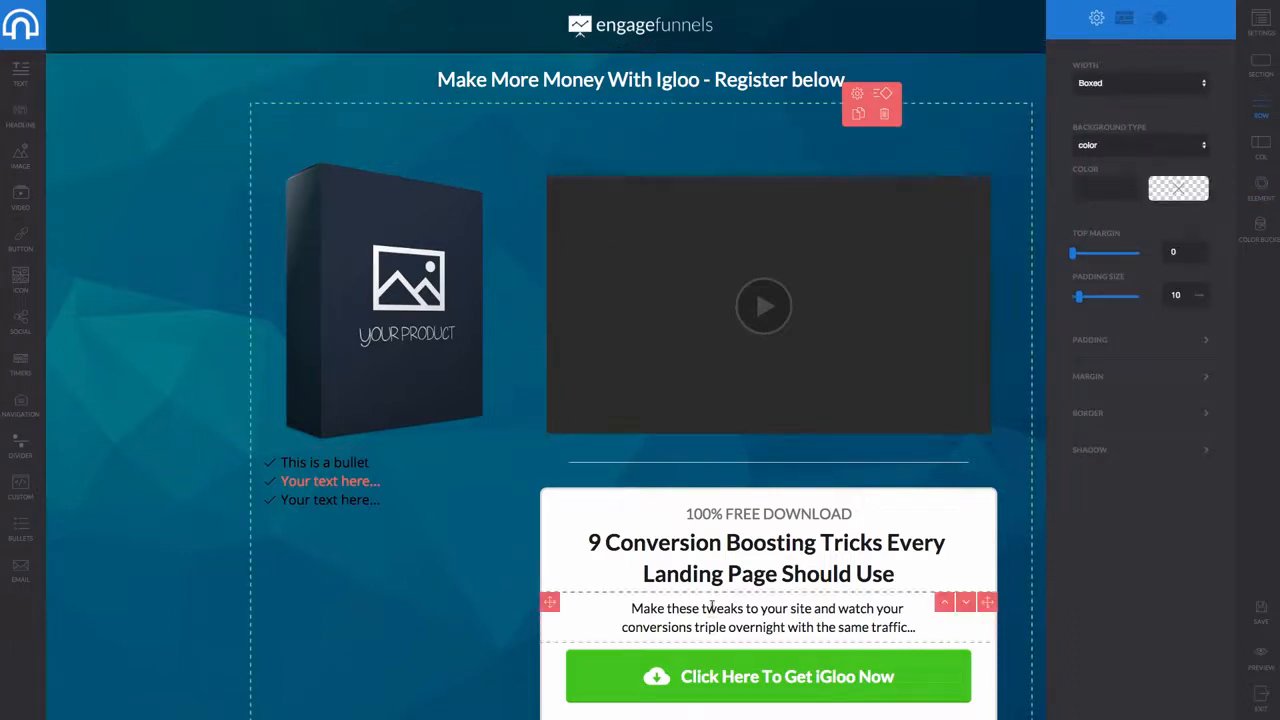
Review the green download button's Settings, Container and Presets tabs
scroll(749, 600, down, 1)
click(749, 616)
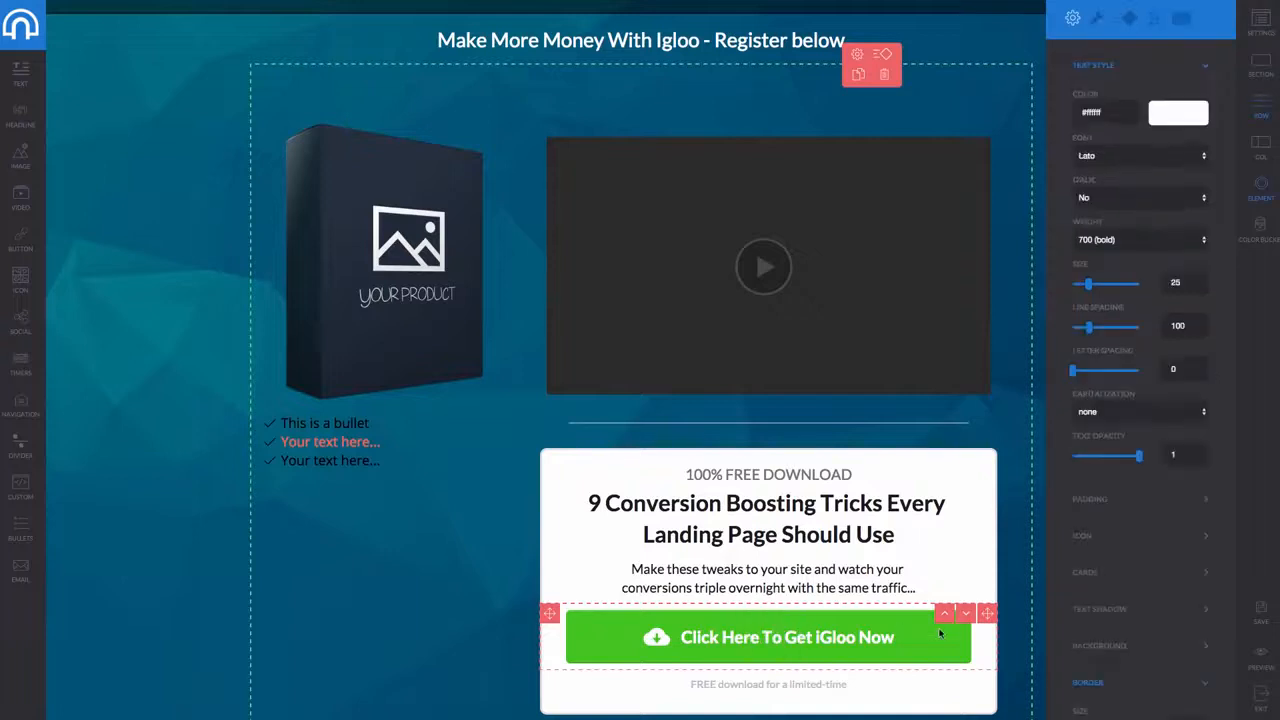
click(1098, 20)
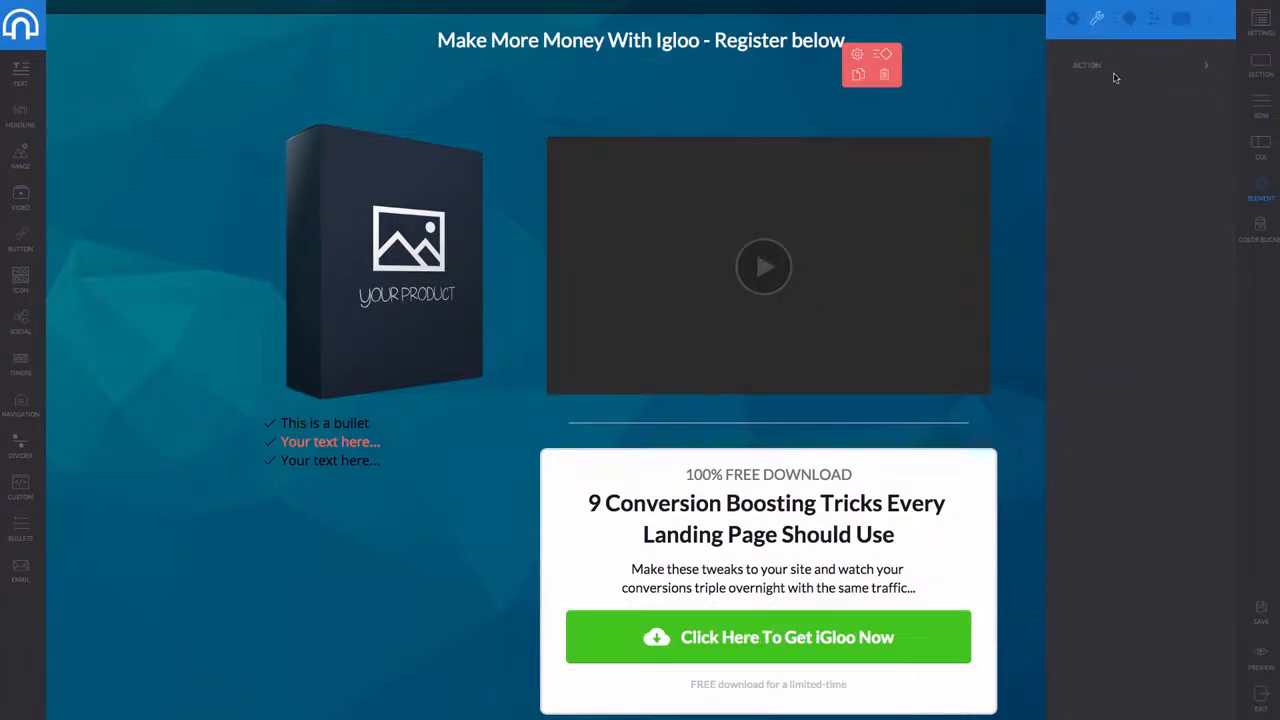
click(1181, 18)
click(1153, 18)
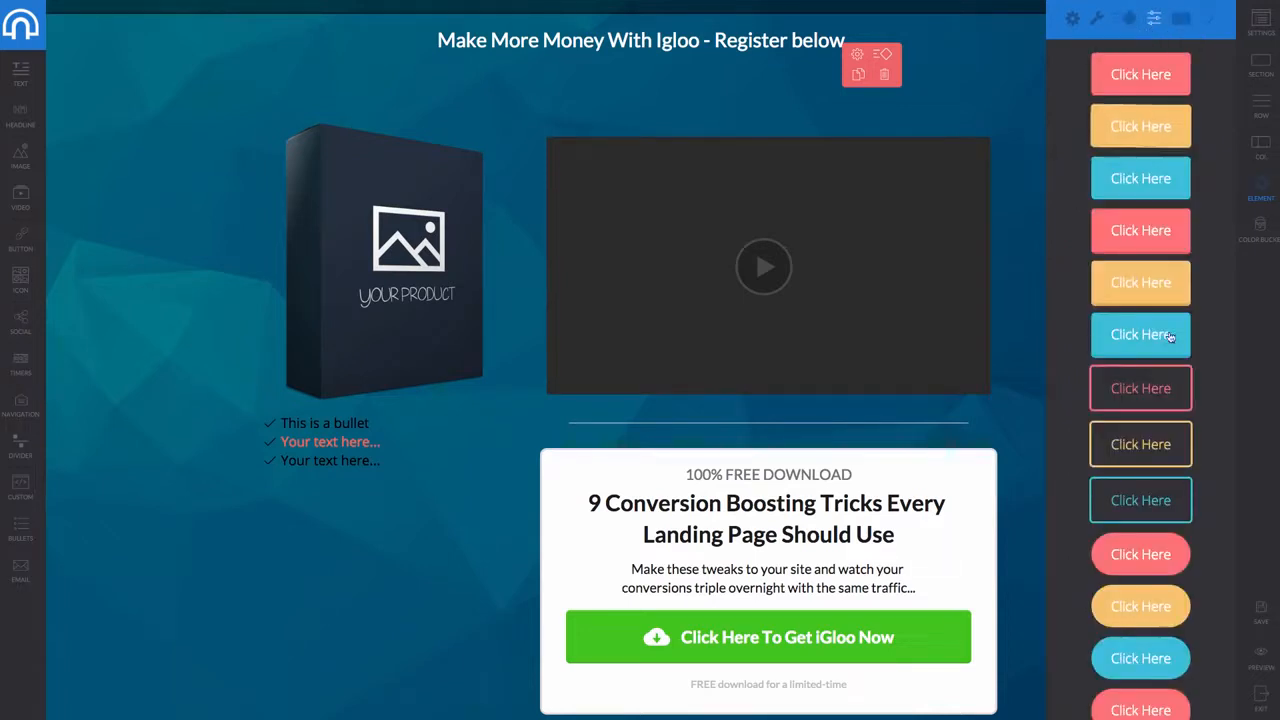
scroll(1155, 299, down, 6)
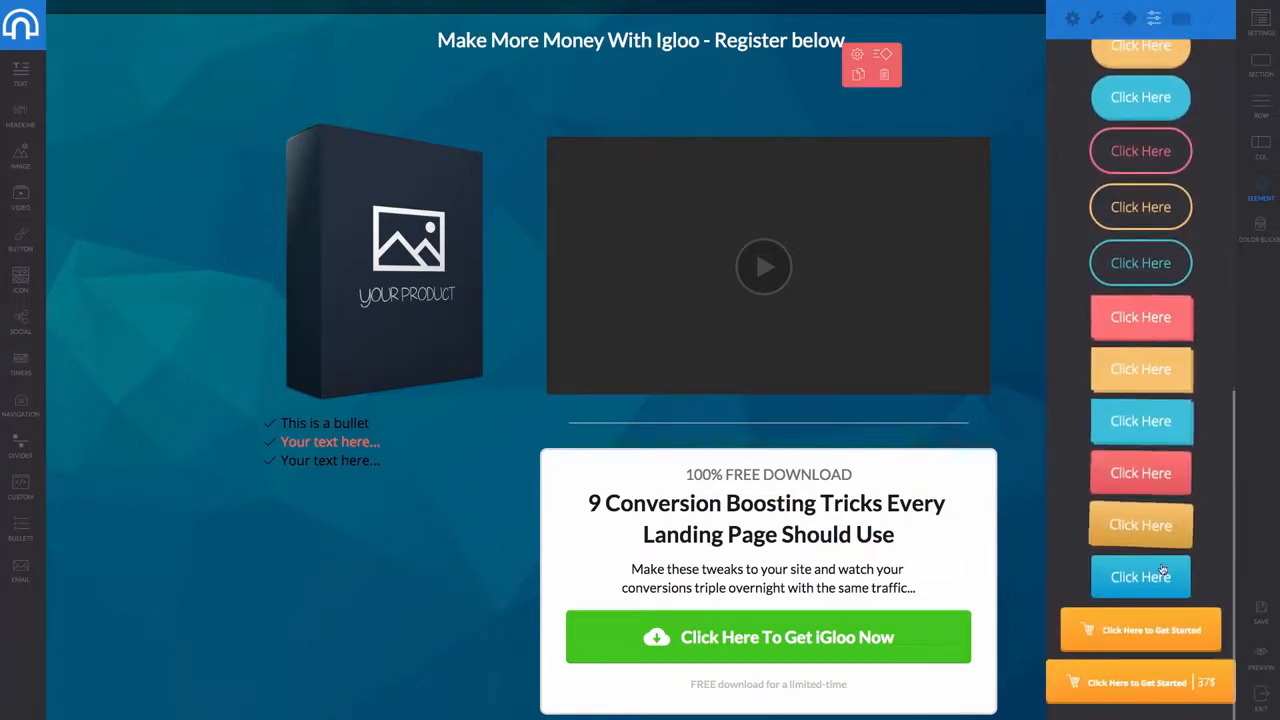
scroll(1114, 343, up, 7)
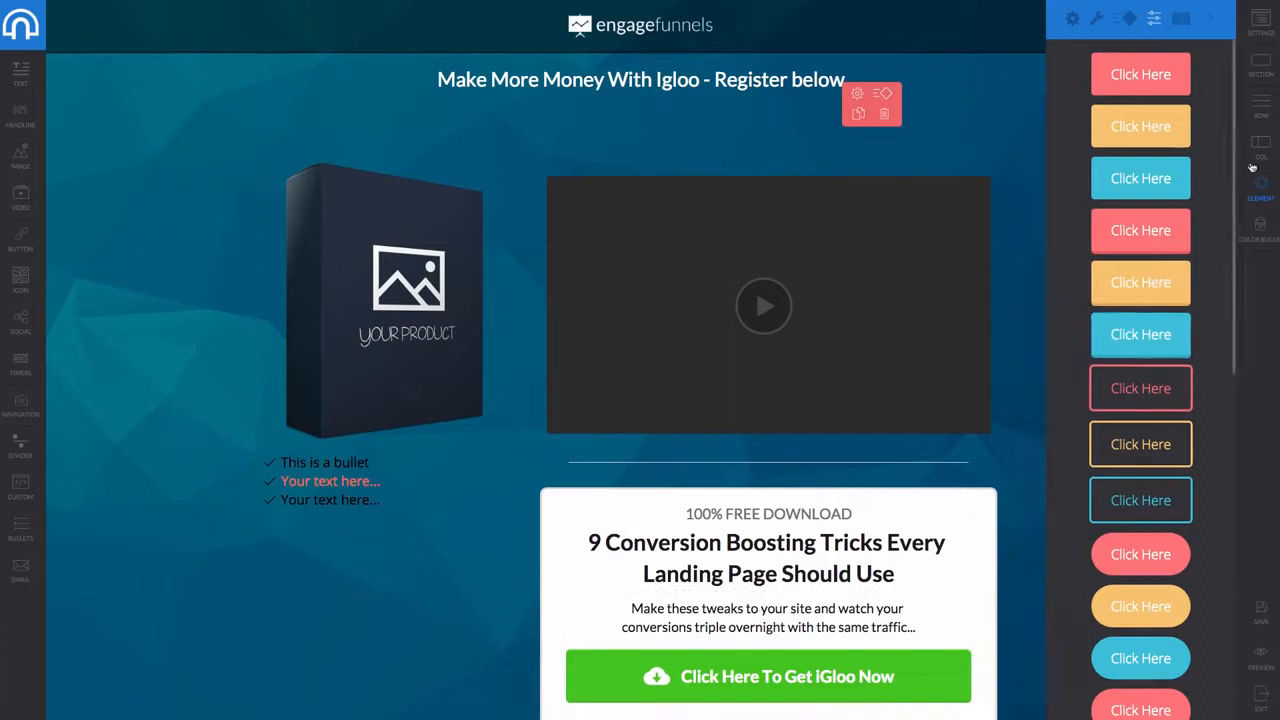
Check the page title and favicon settings, then close the settings panel
click(1263, 28)
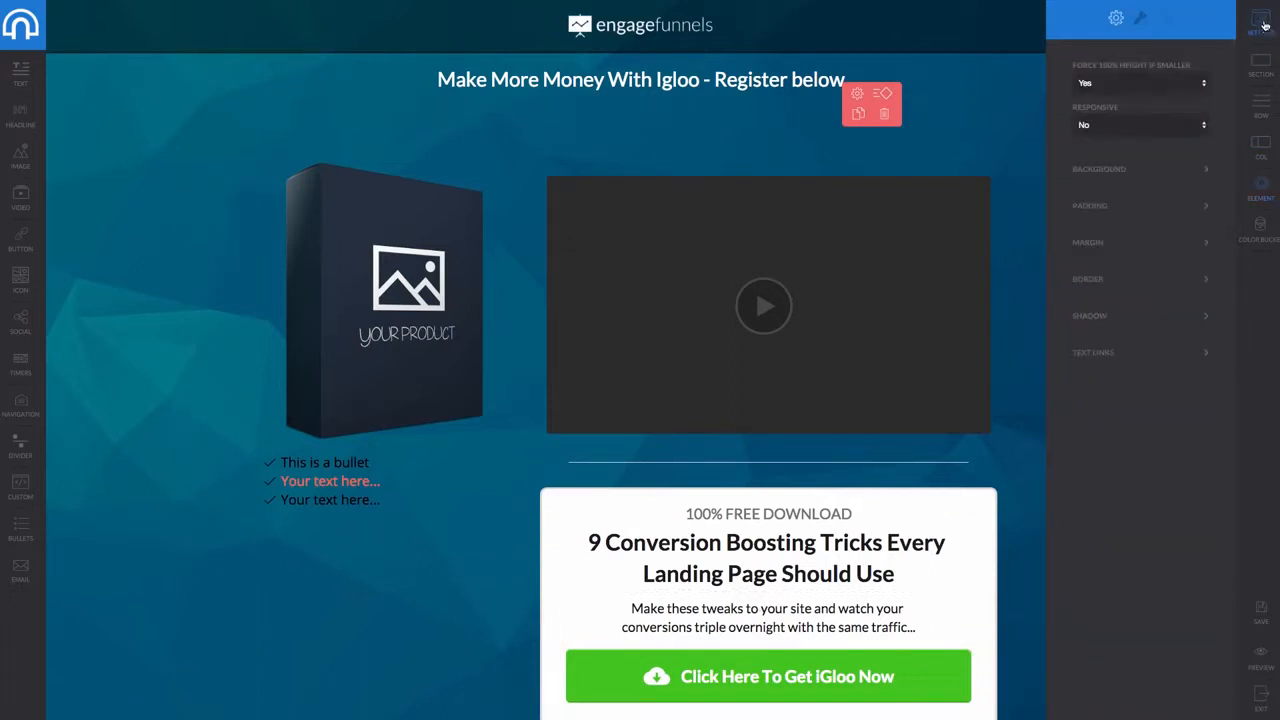
click(1144, 20)
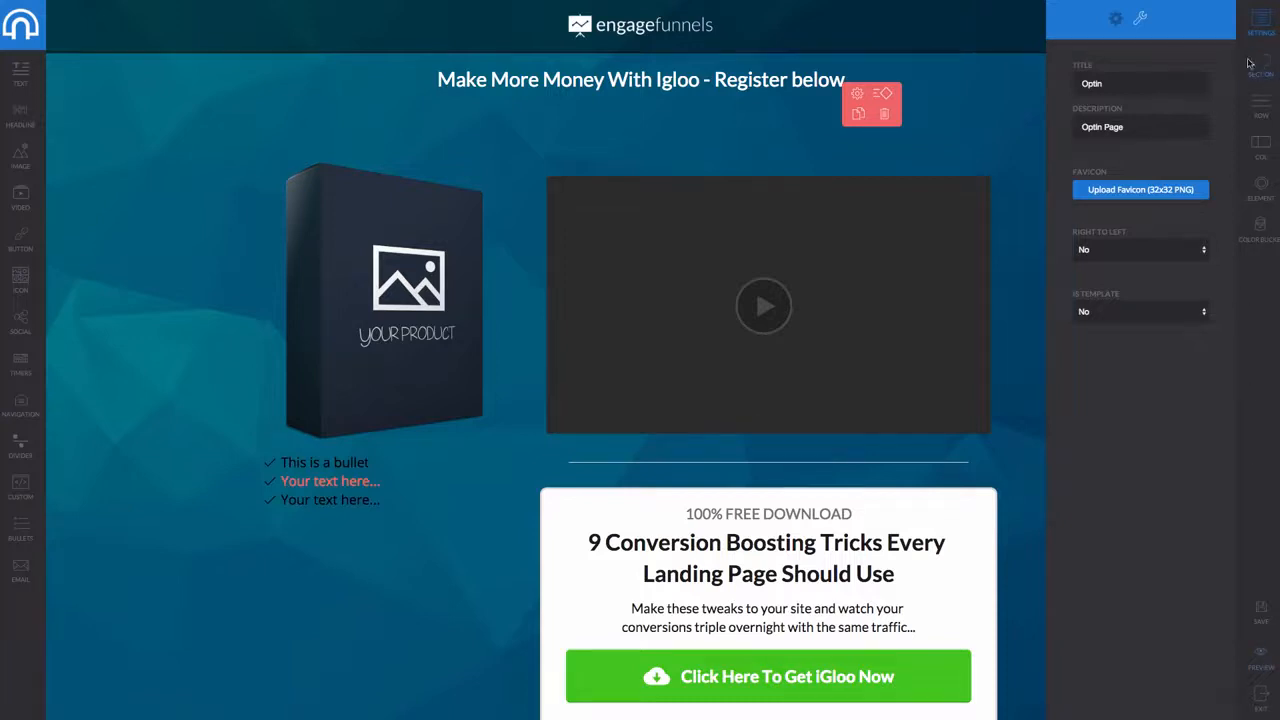
click(1165, 18)
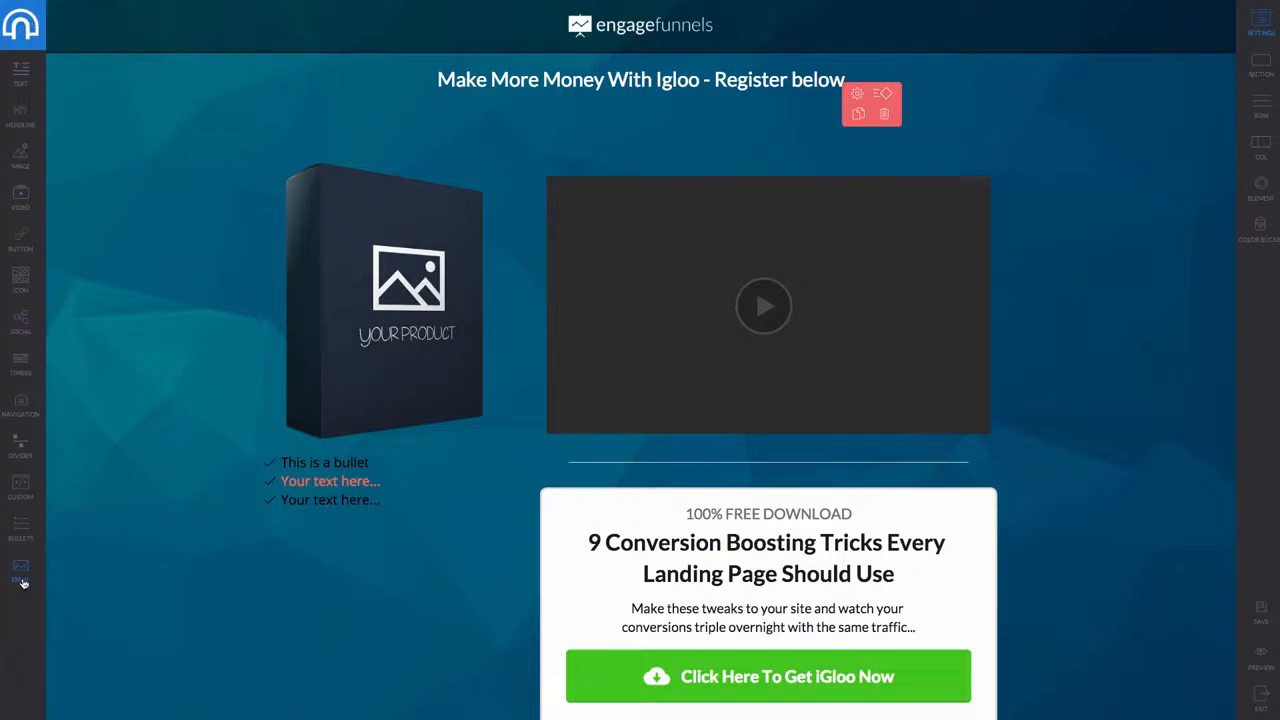
Insert a Name/Email opt-in form below the video
drag(47, 578, 689, 506)
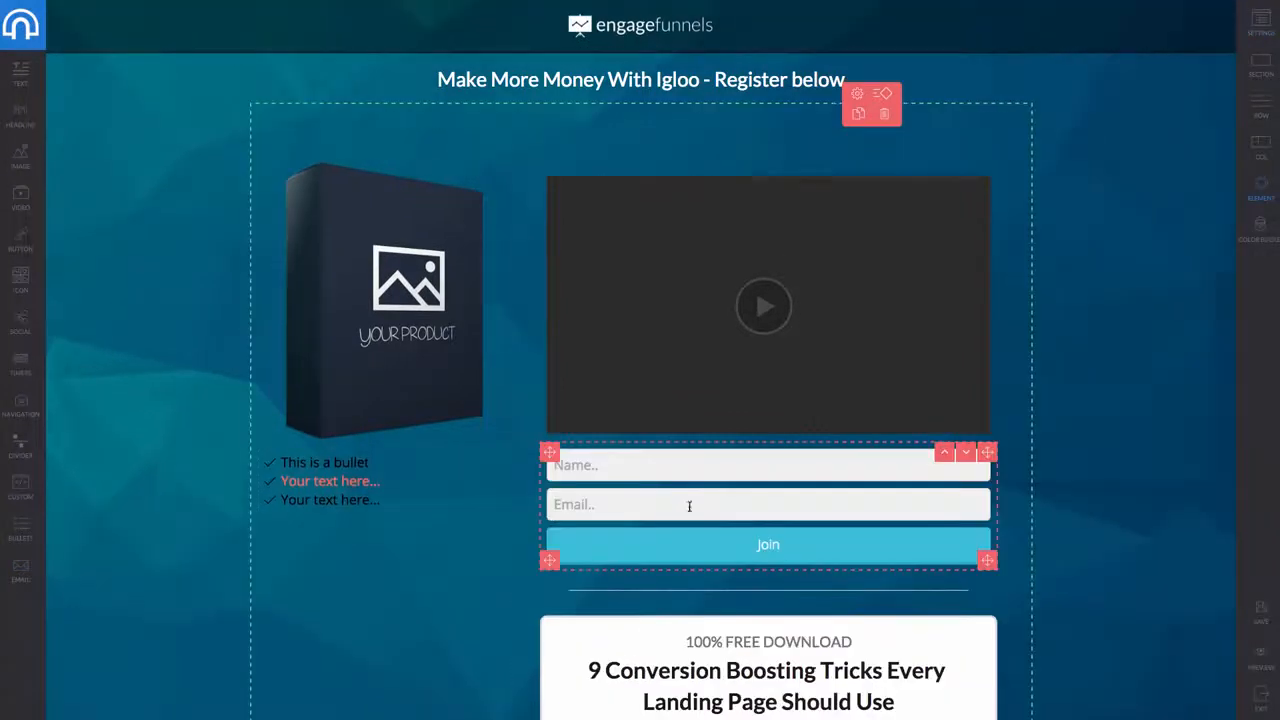
click(818, 515)
click(886, 516)
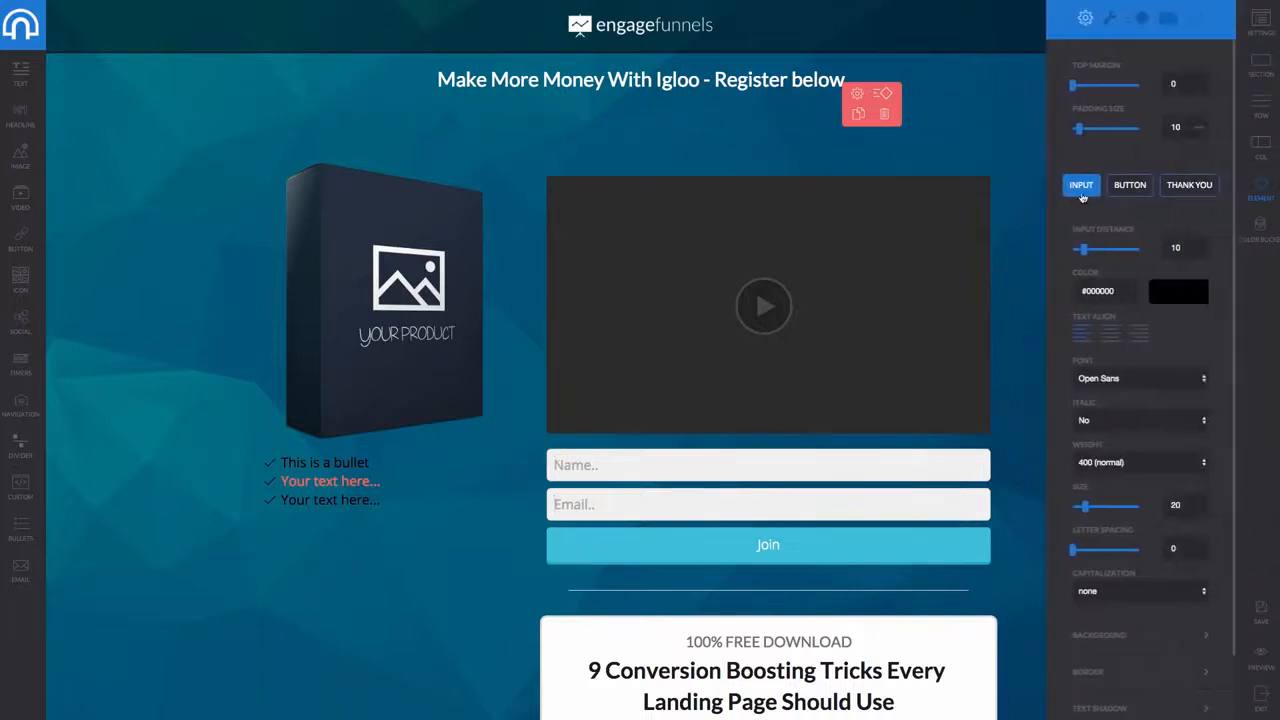
click(1110, 19)
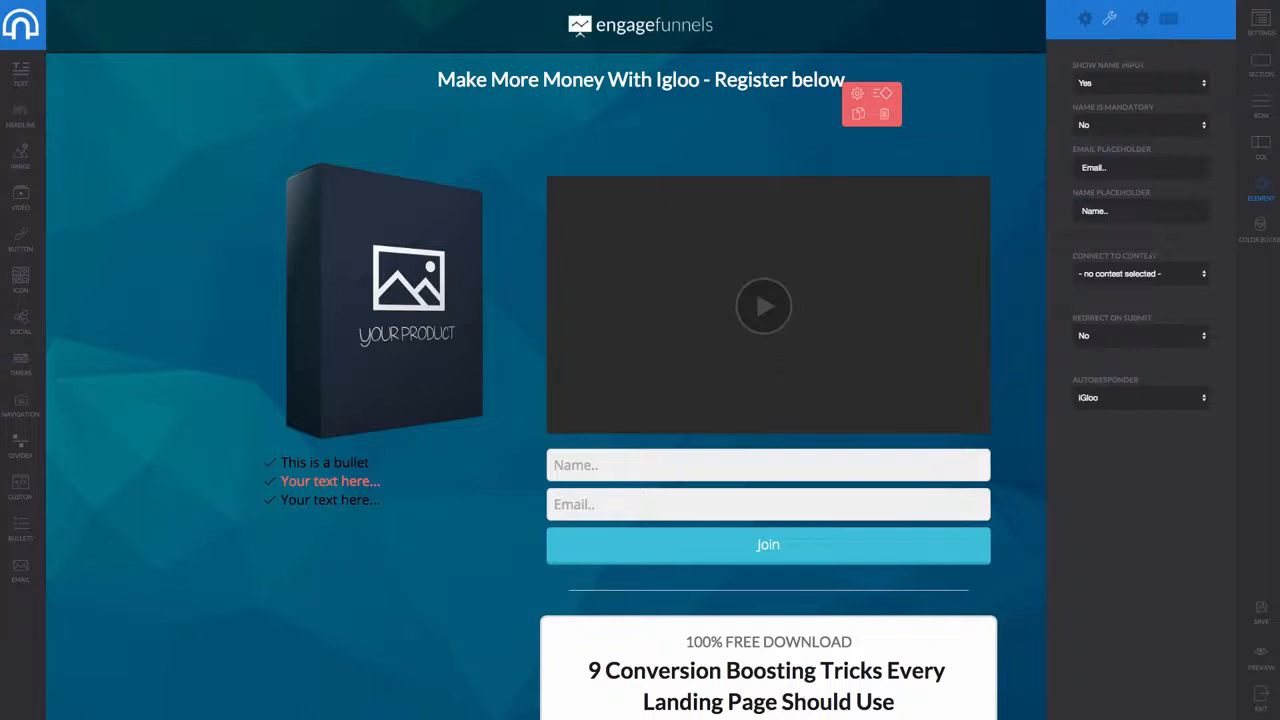
Connect the form to Aweber with no contest and move it under the product image
click(1132, 395)
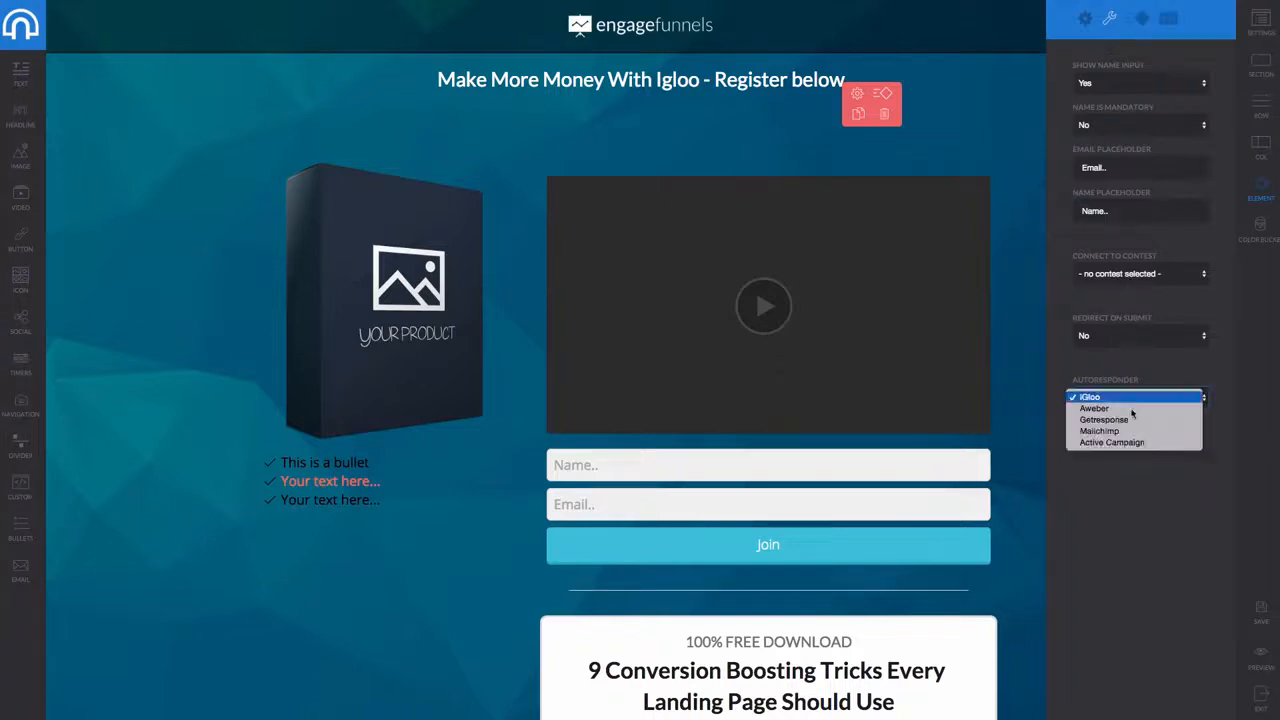
click(1125, 414)
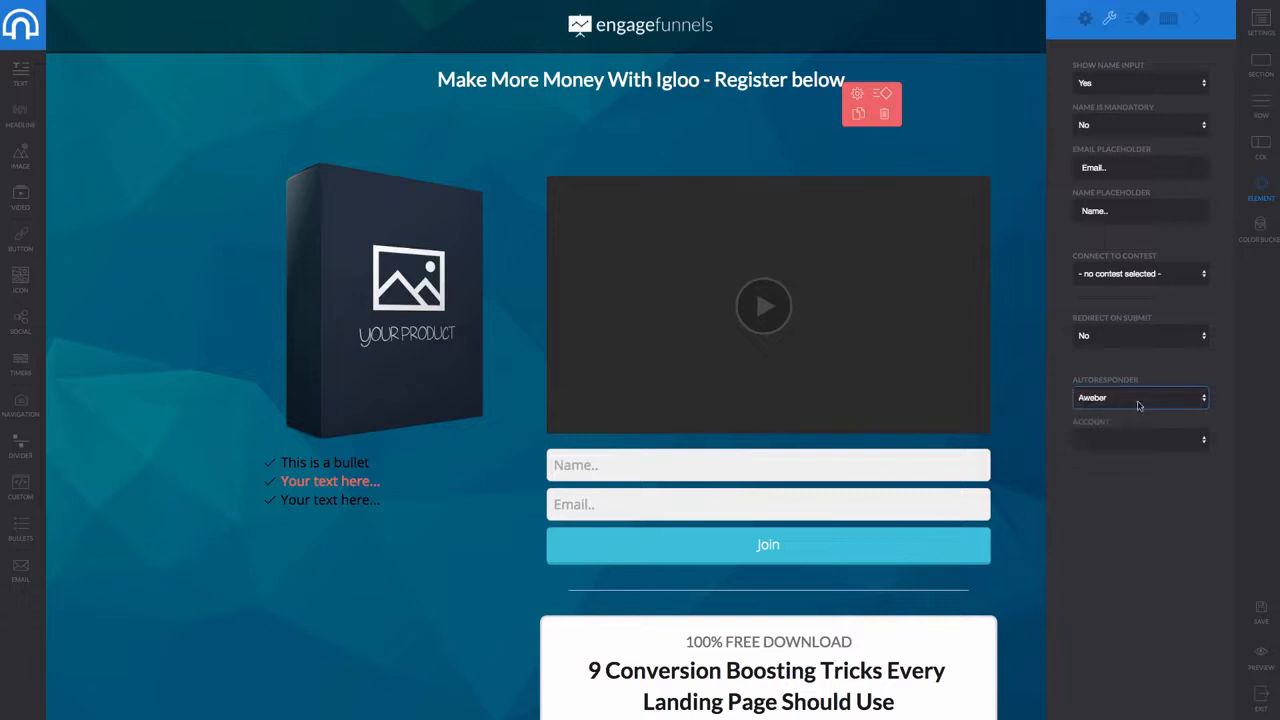
click(1122, 400)
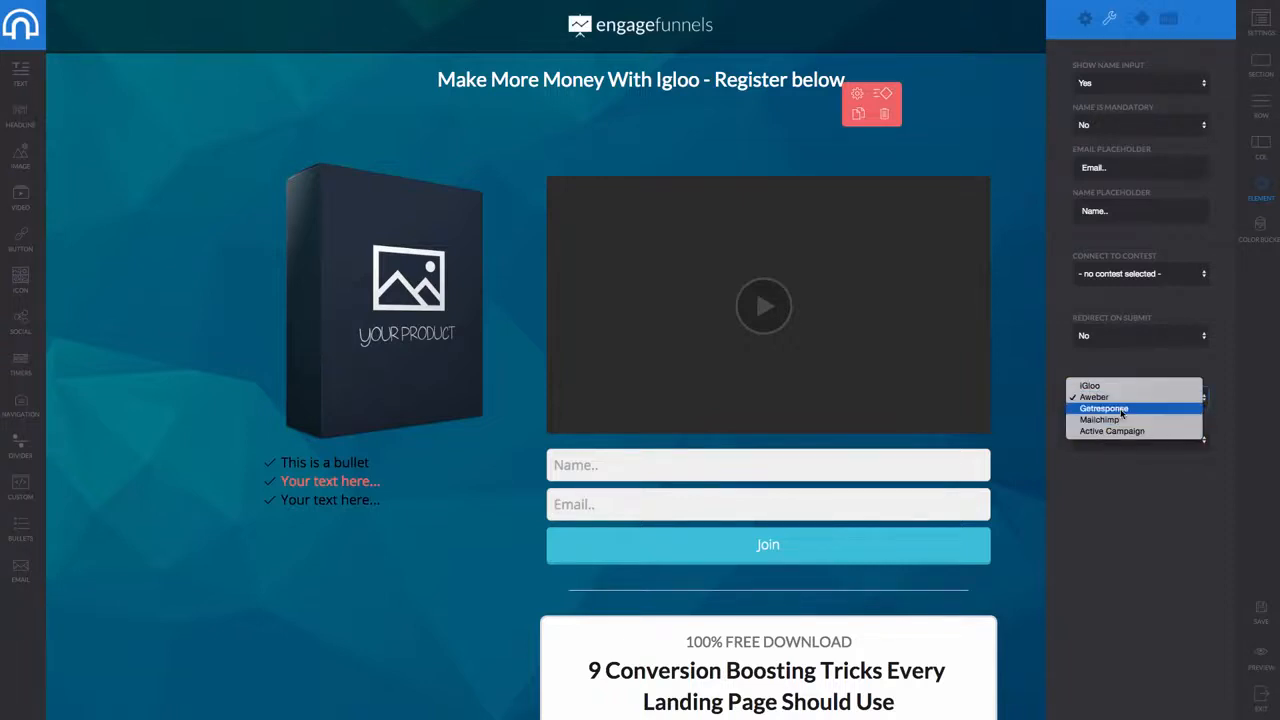
click(1130, 354)
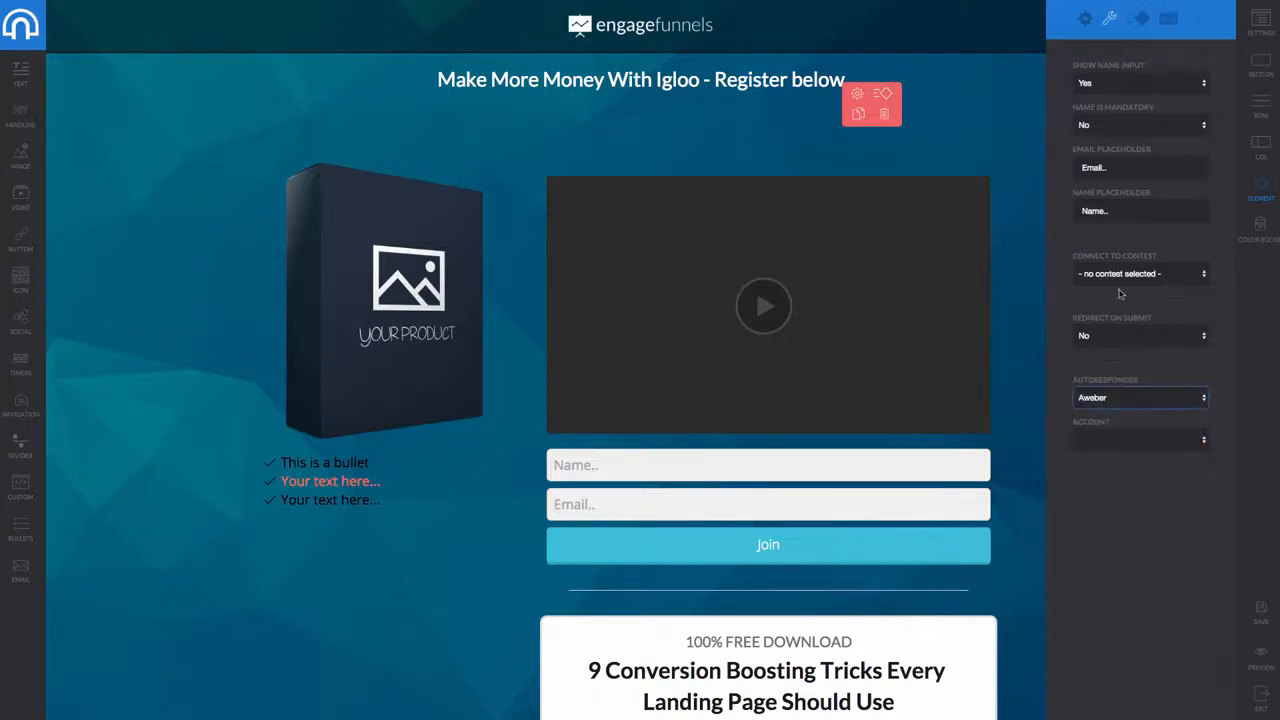
click(1124, 272)
click(1068, 272)
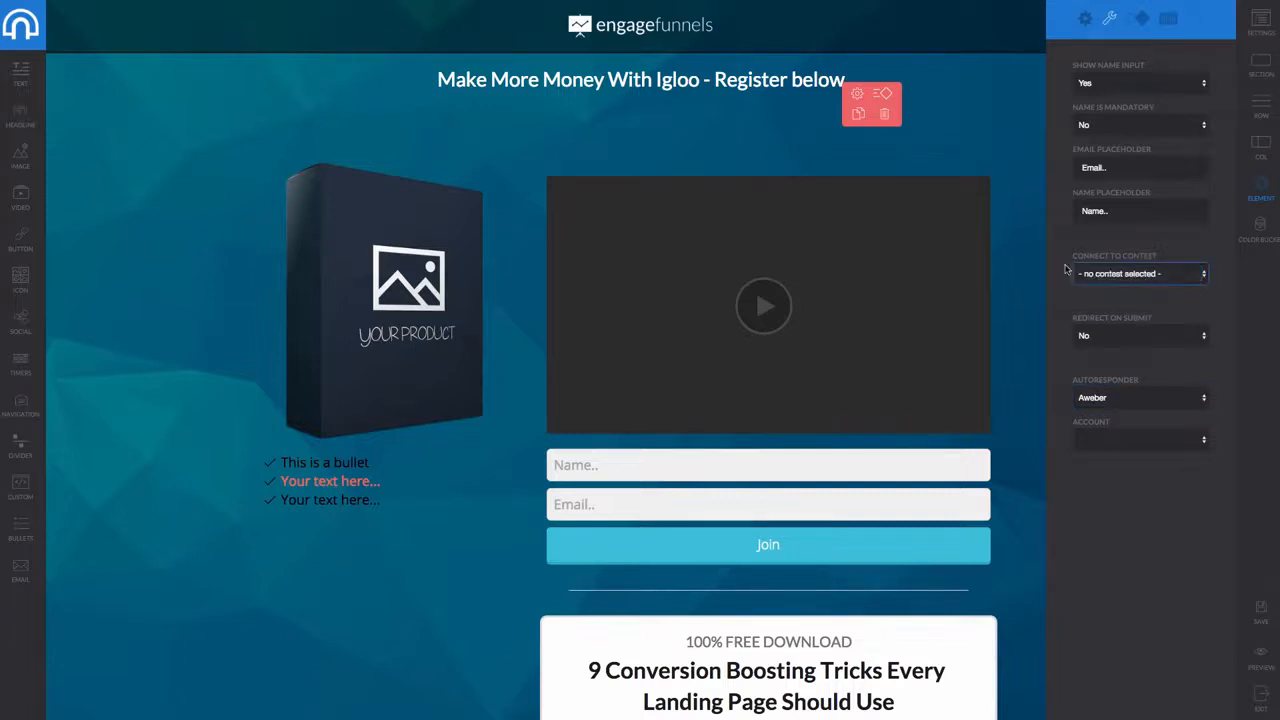
click(1140, 20)
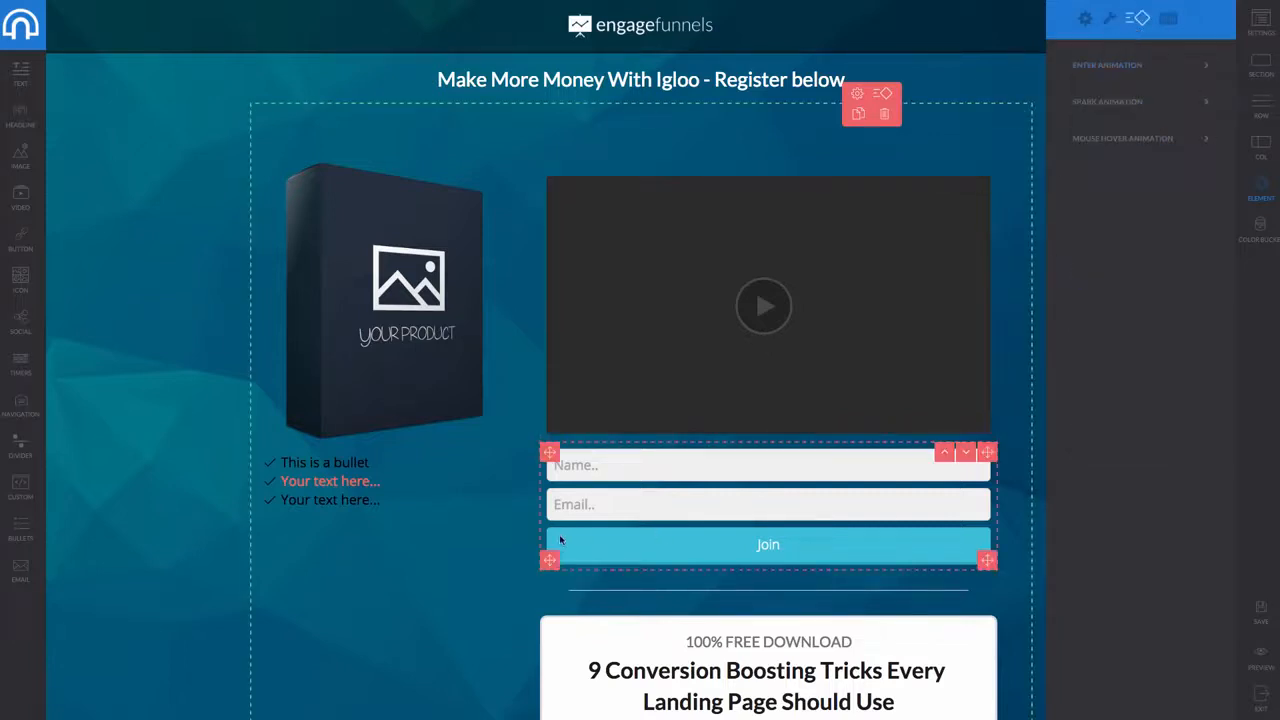
drag(640, 487, 380, 470)
Drag the opt-in form past the countdown into the column beside the man's photo
scroll(646, 509, down, 3)
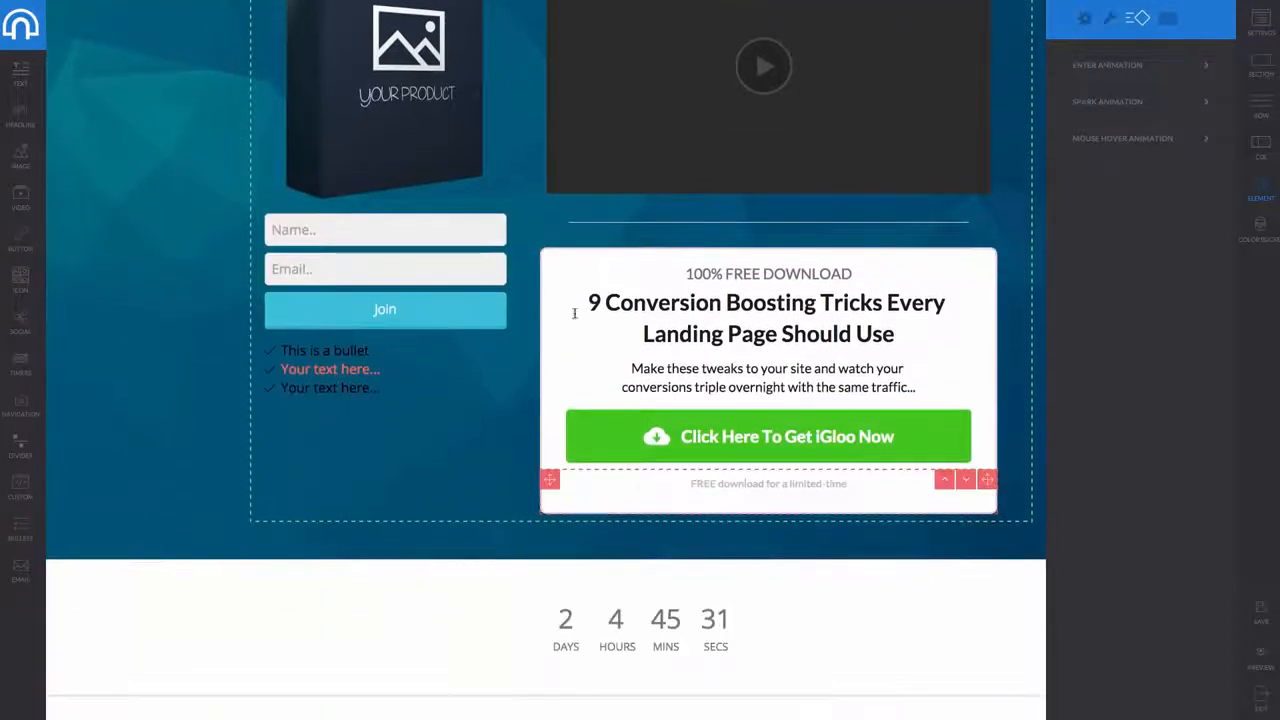
drag(557, 488, 684, 662)
scroll(889, 446, down, 3)
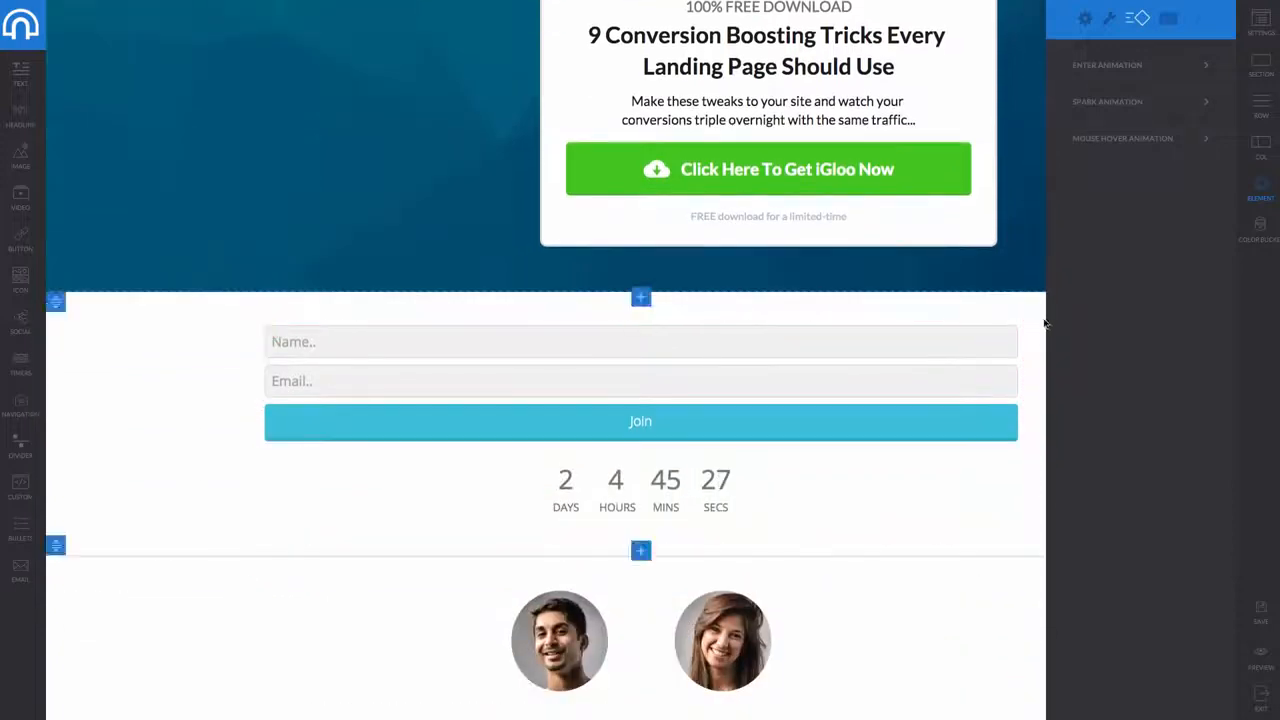
drag(1013, 331, 868, 610)
scroll(868, 610, down, 1)
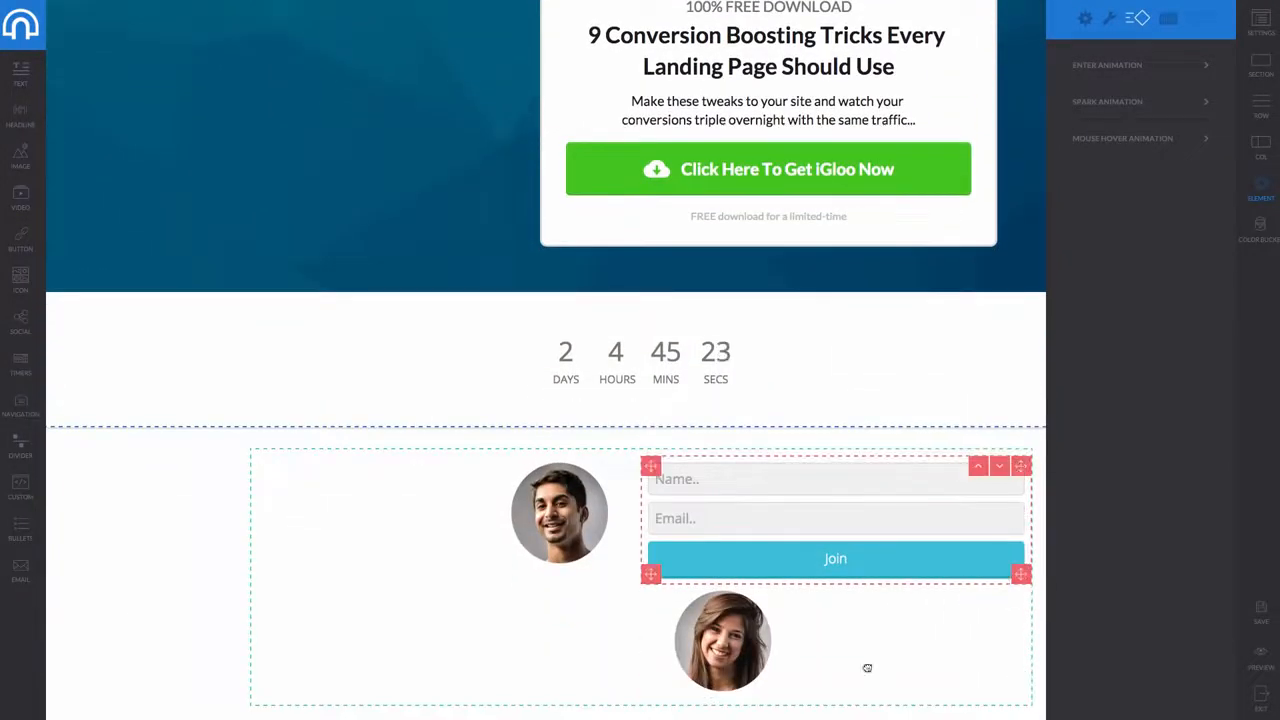
drag(867, 668, 906, 630)
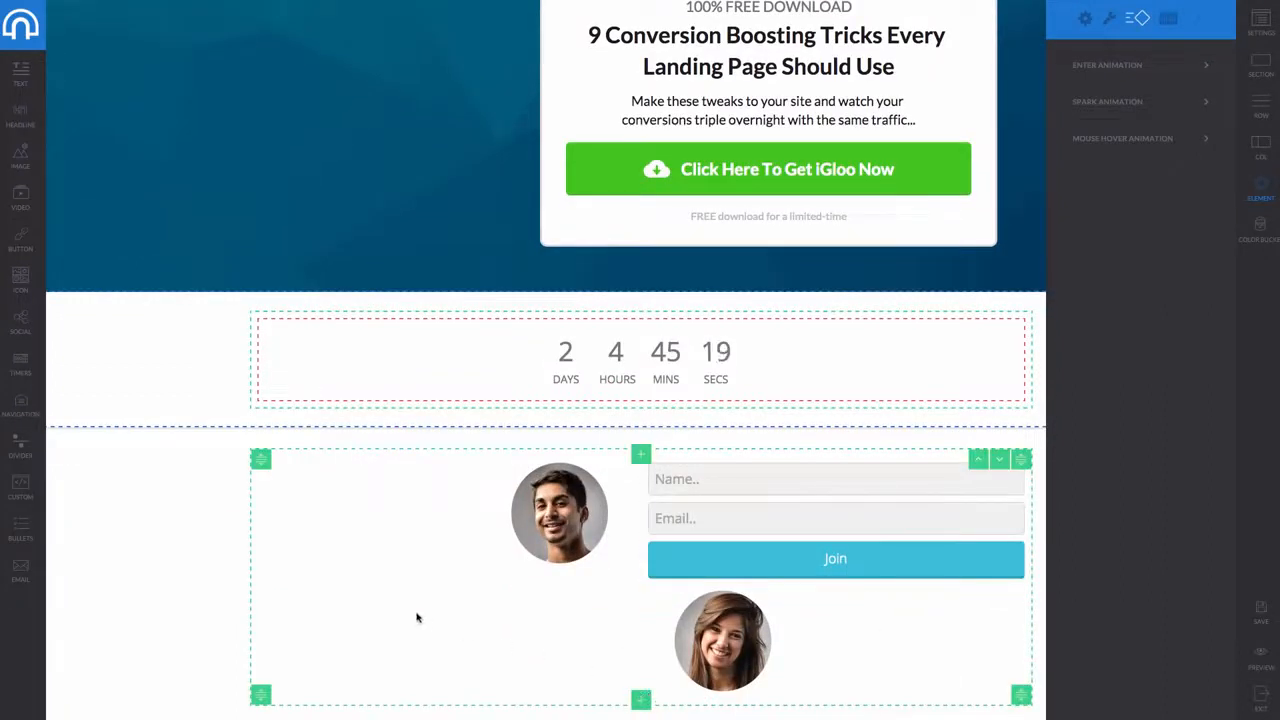
Add a 1 Column row below the photos, delete the extra two-column row, and move the form in
click(641, 709)
scroll(626, 651, down, 3)
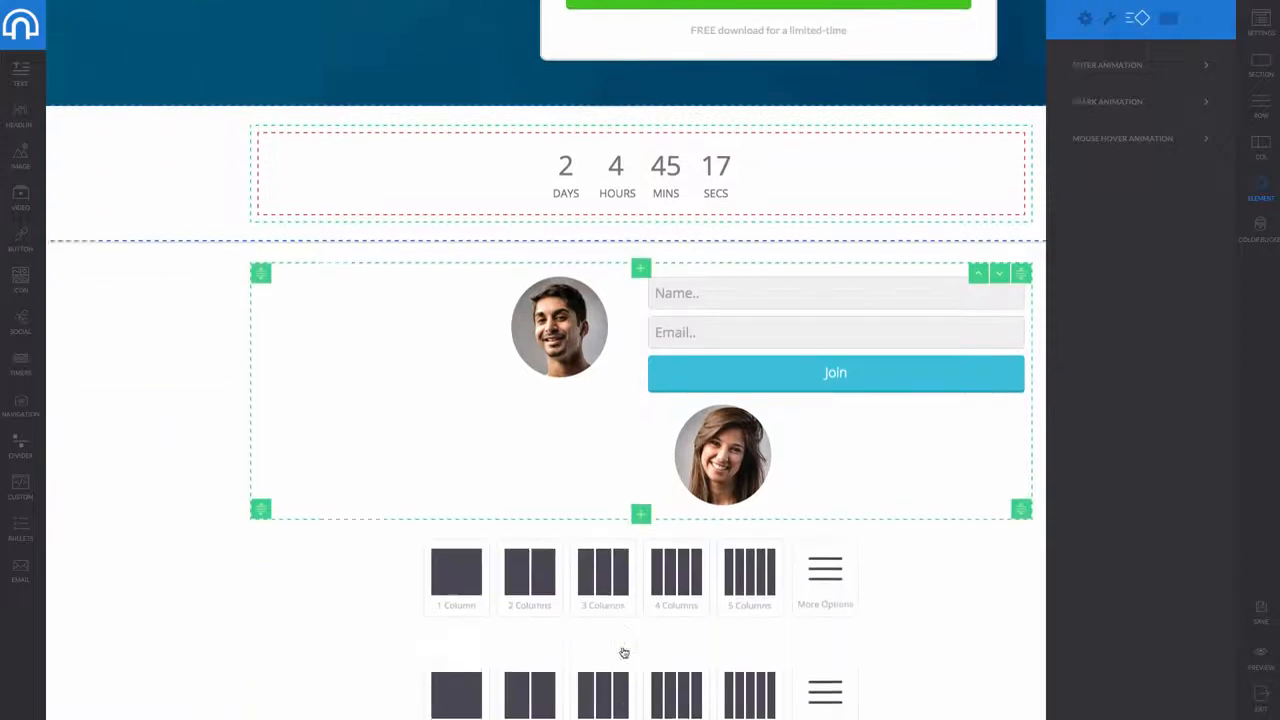
click(464, 526)
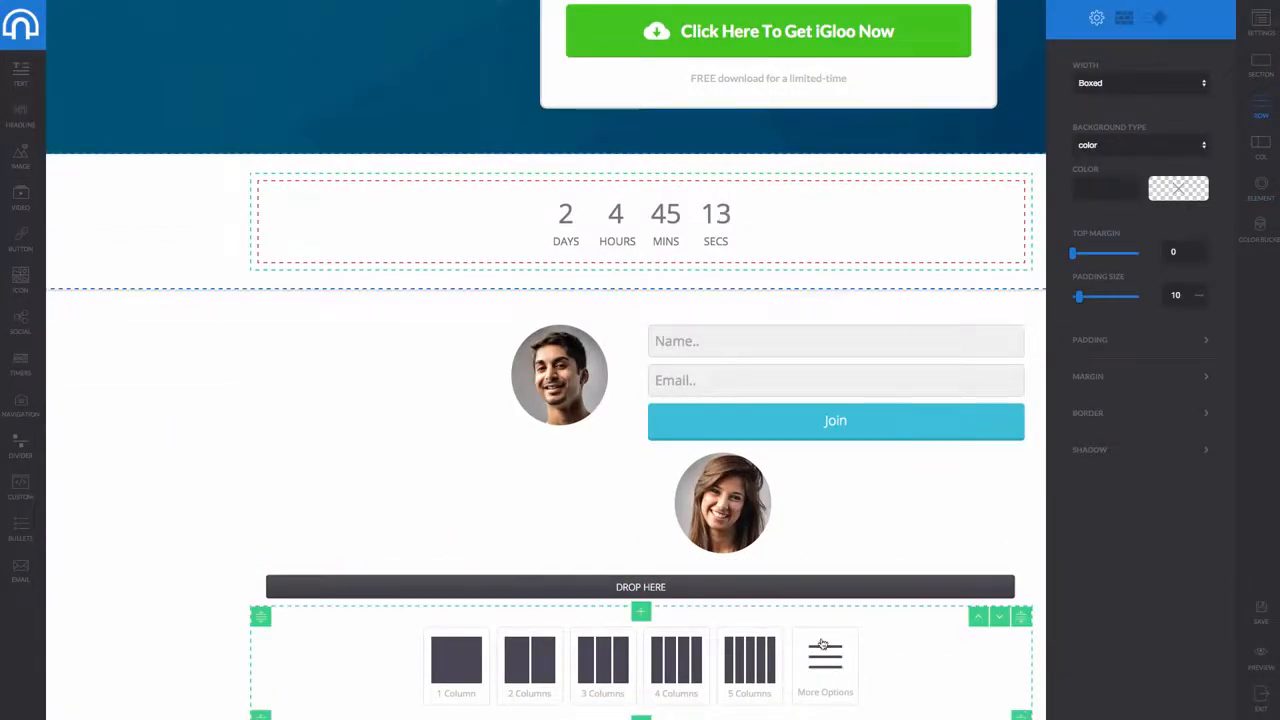
click(539, 652)
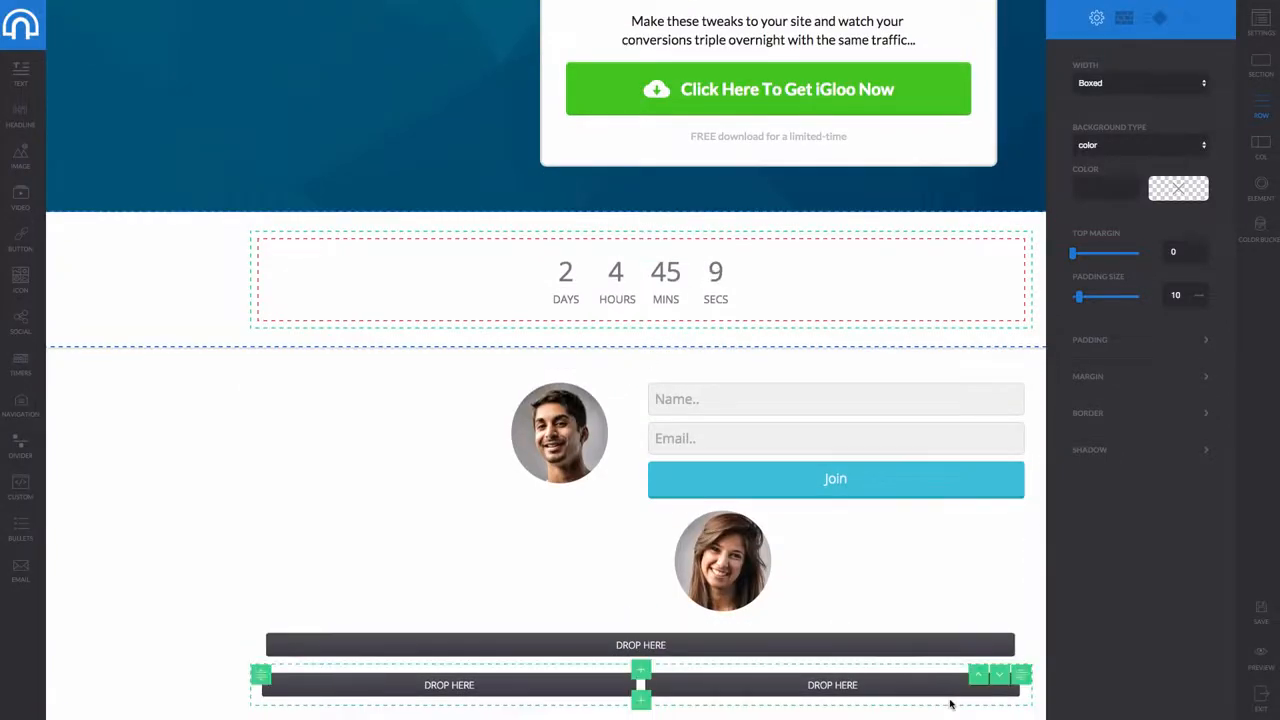
mouse_move(953, 706)
scroll(973, 708, down, 1)
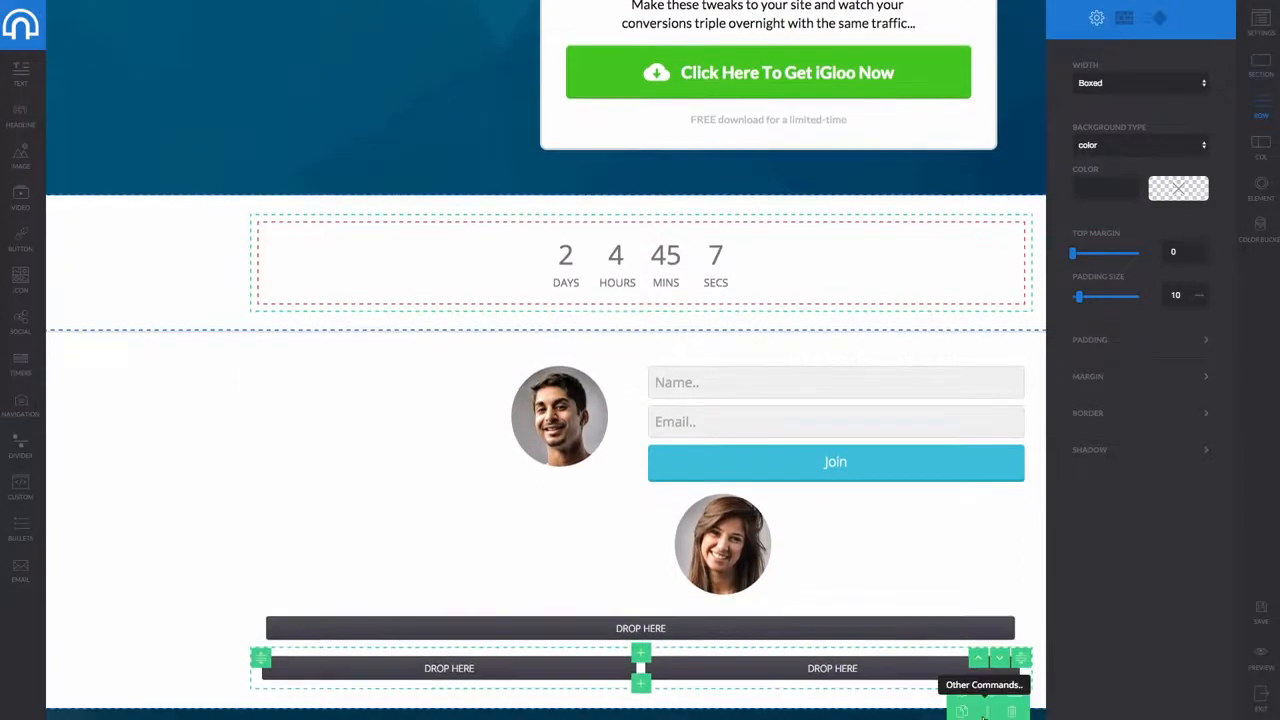
click(1012, 712)
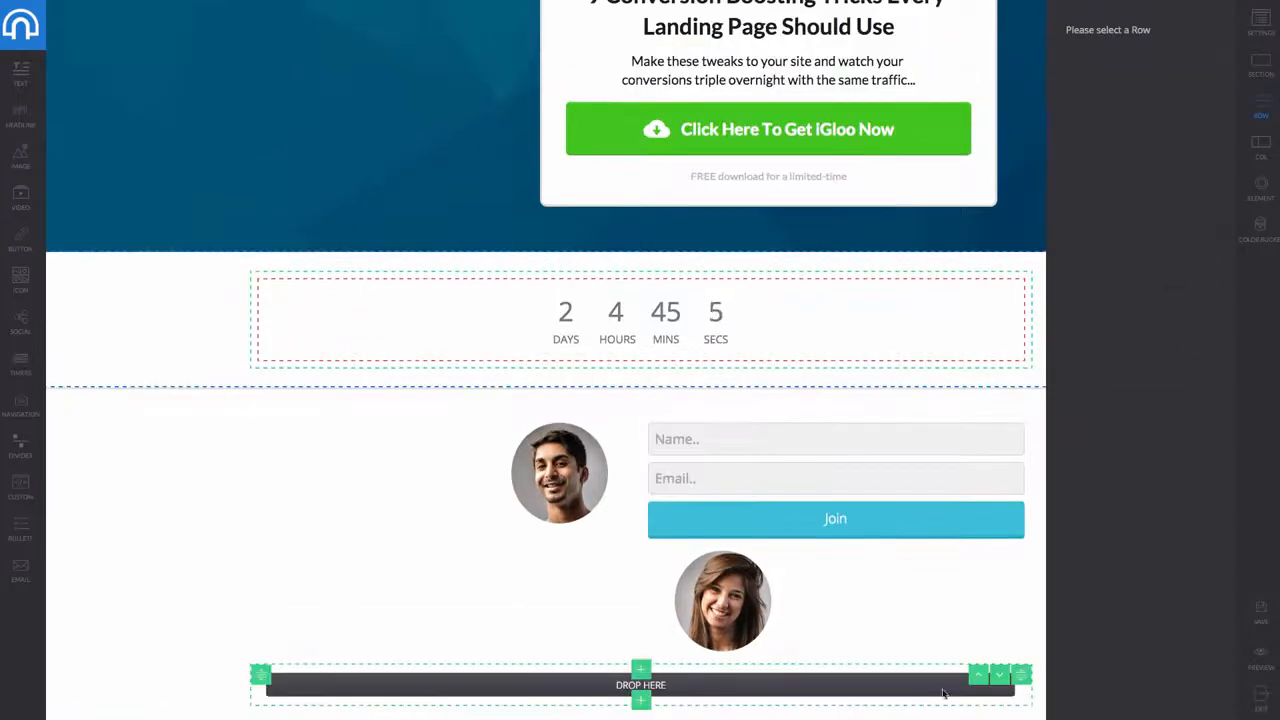
drag(1022, 425, 697, 690)
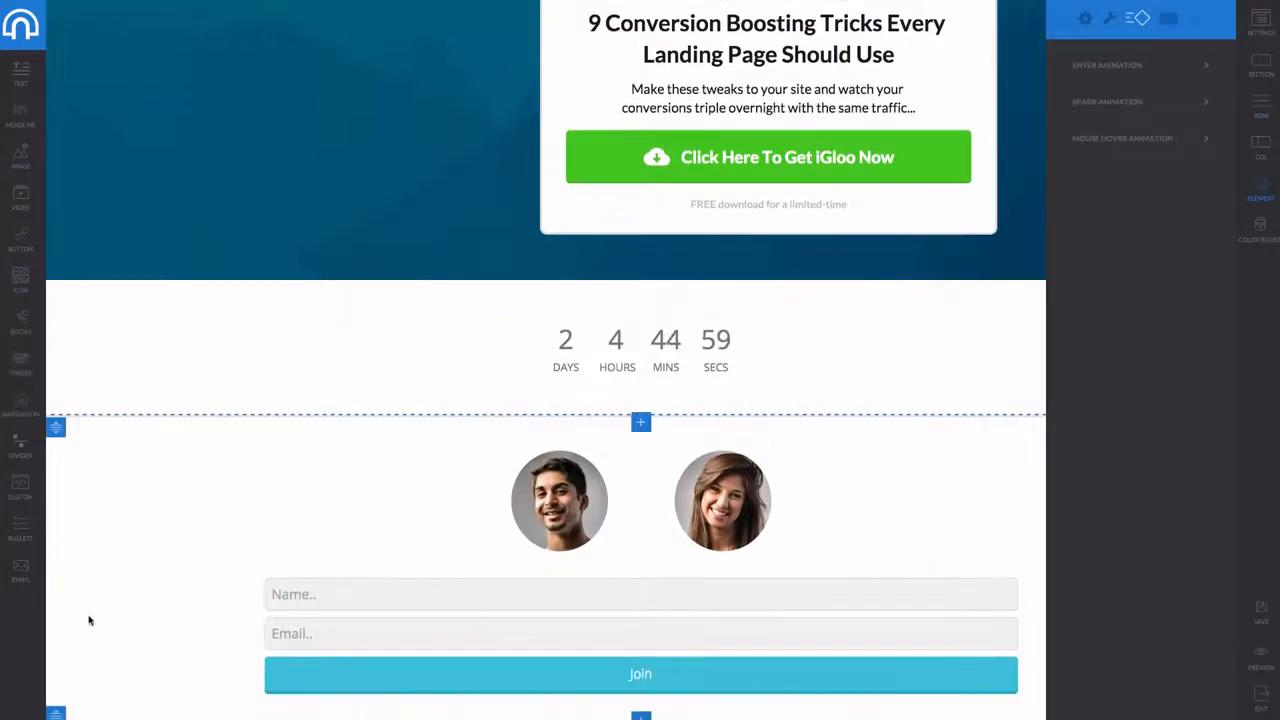
scroll(170, 452, up, 5)
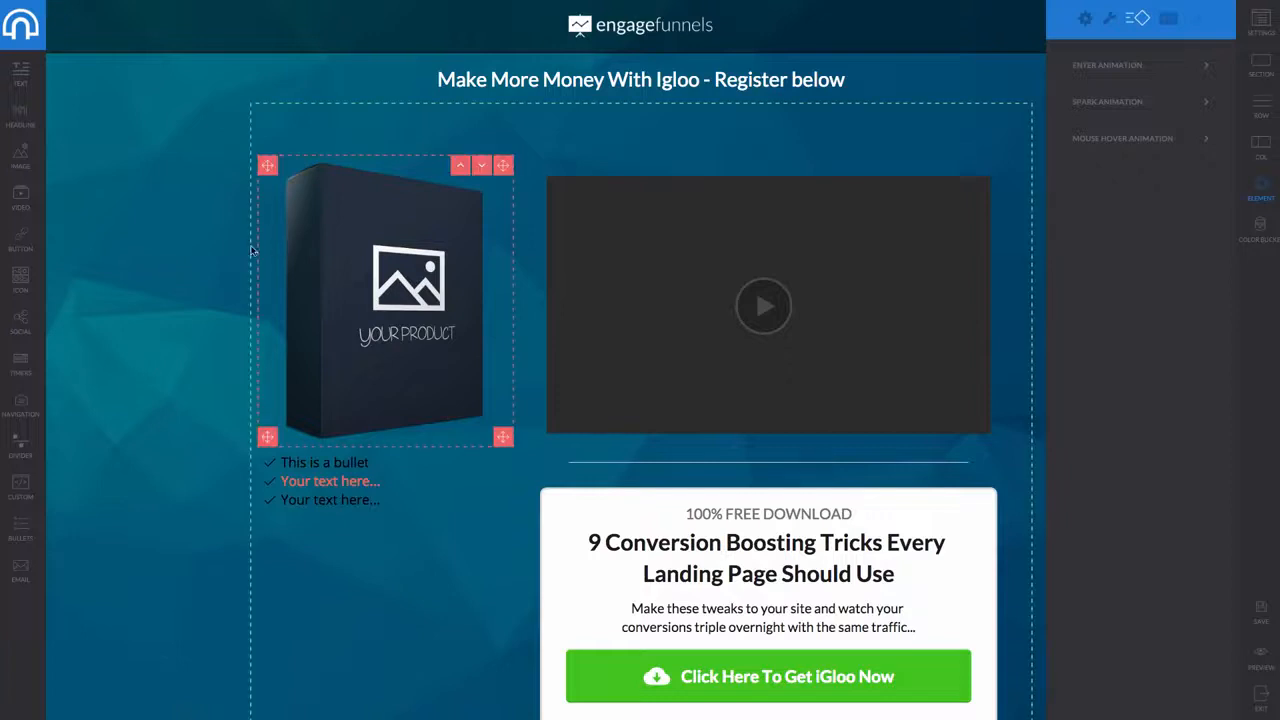
Cut the top section's padding from 30 to 1, trying Boxed before returning to Full Width
click(206, 262)
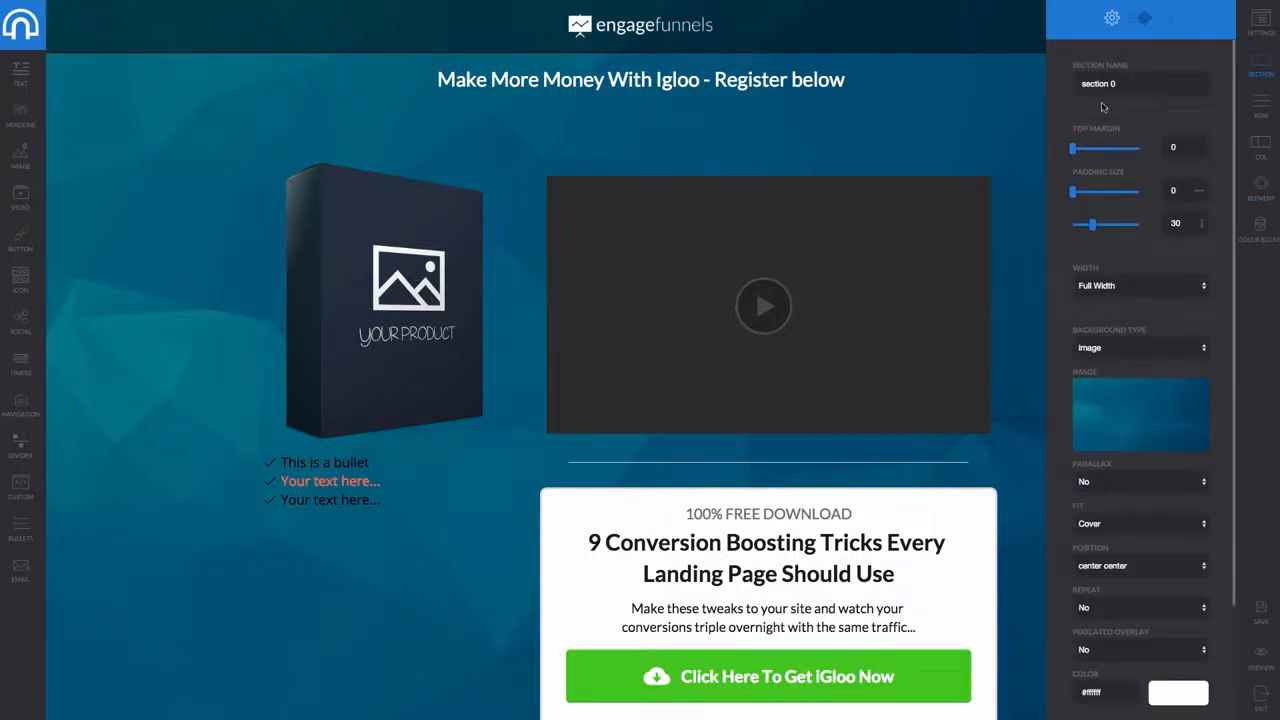
drag(1092, 226, 1073, 222)
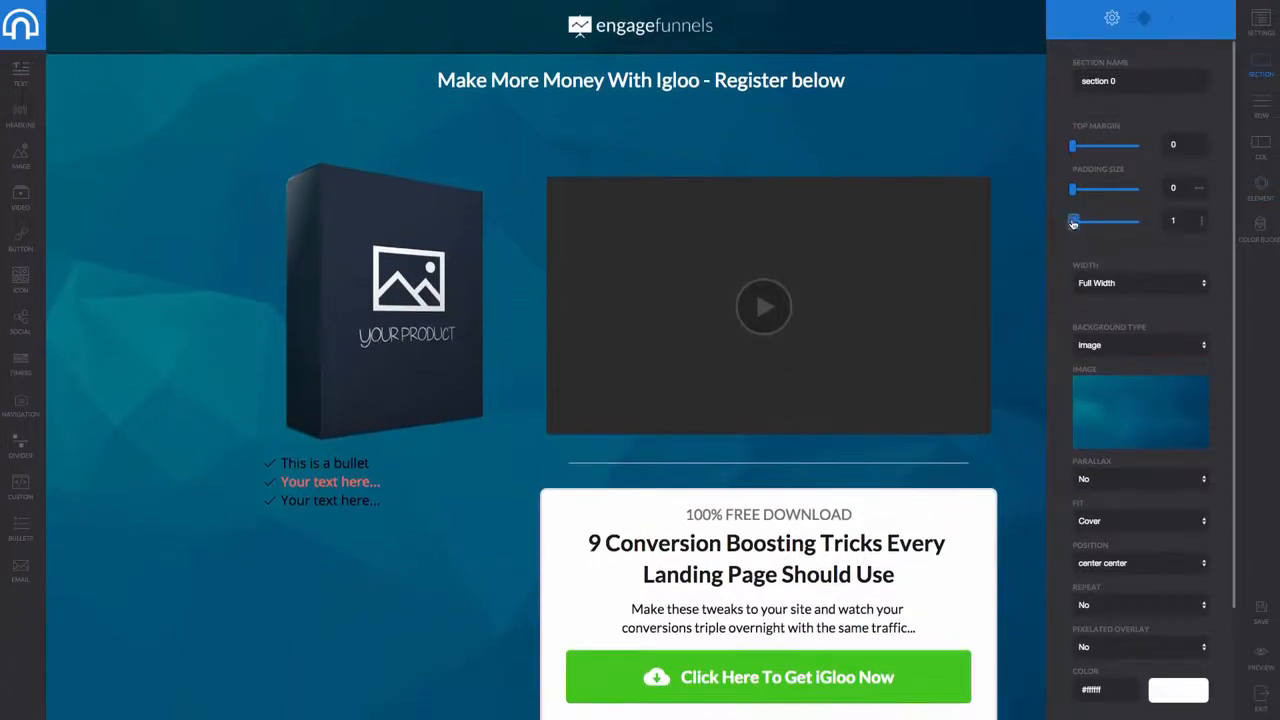
click(1124, 284)
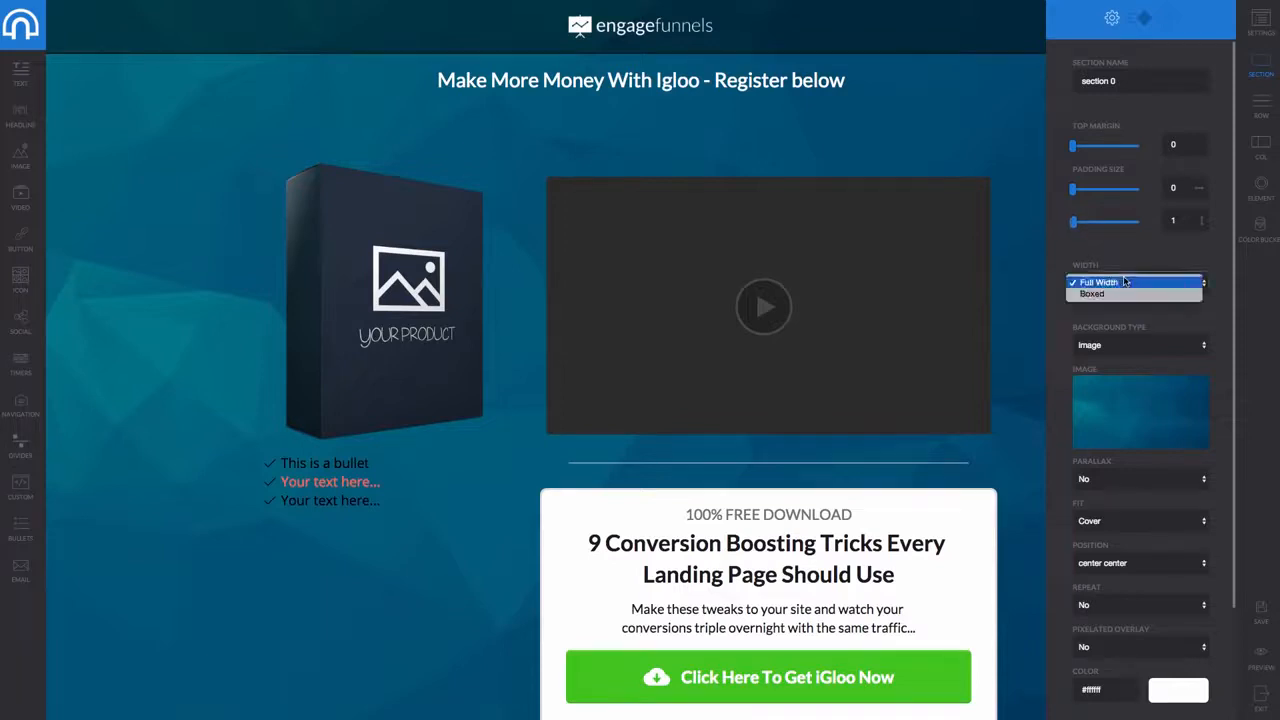
click(1120, 292)
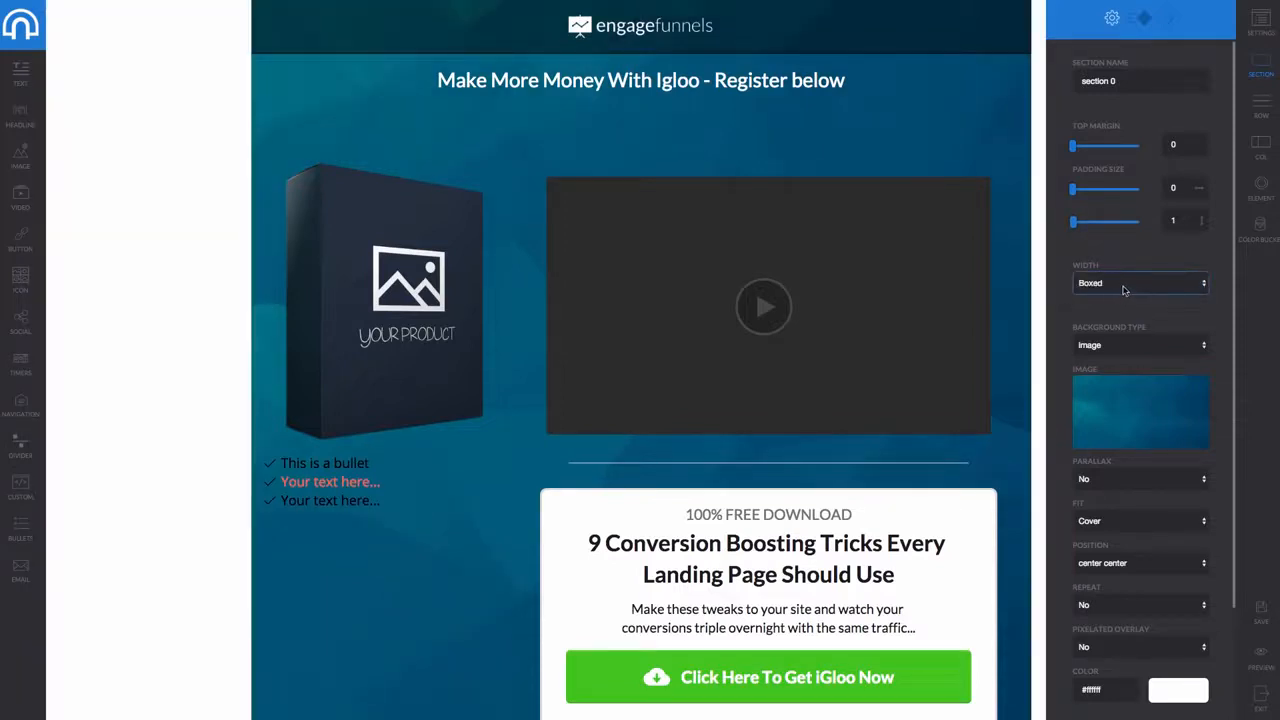
scroll(1124, 291, down, 1)
click(1124, 290)
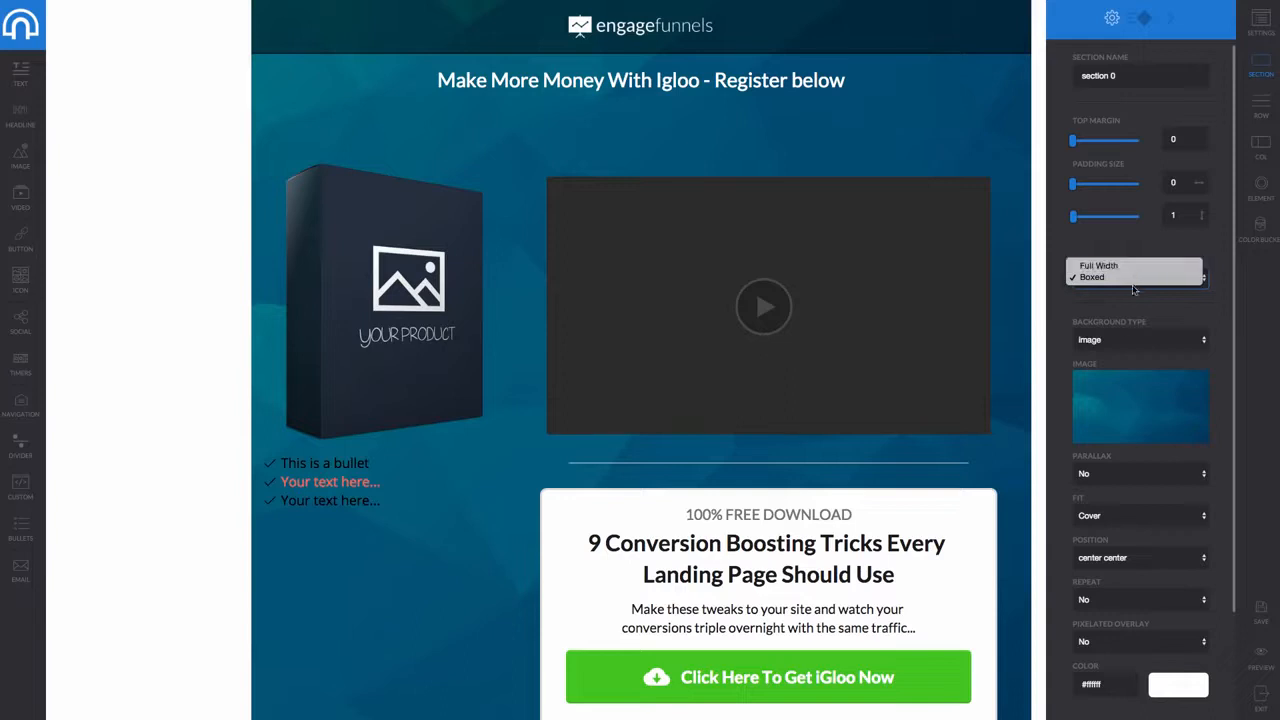
click(1136, 267)
Try Contain, then set the background fit back to Cover, positioned center center
scroll(1126, 397, down, 1)
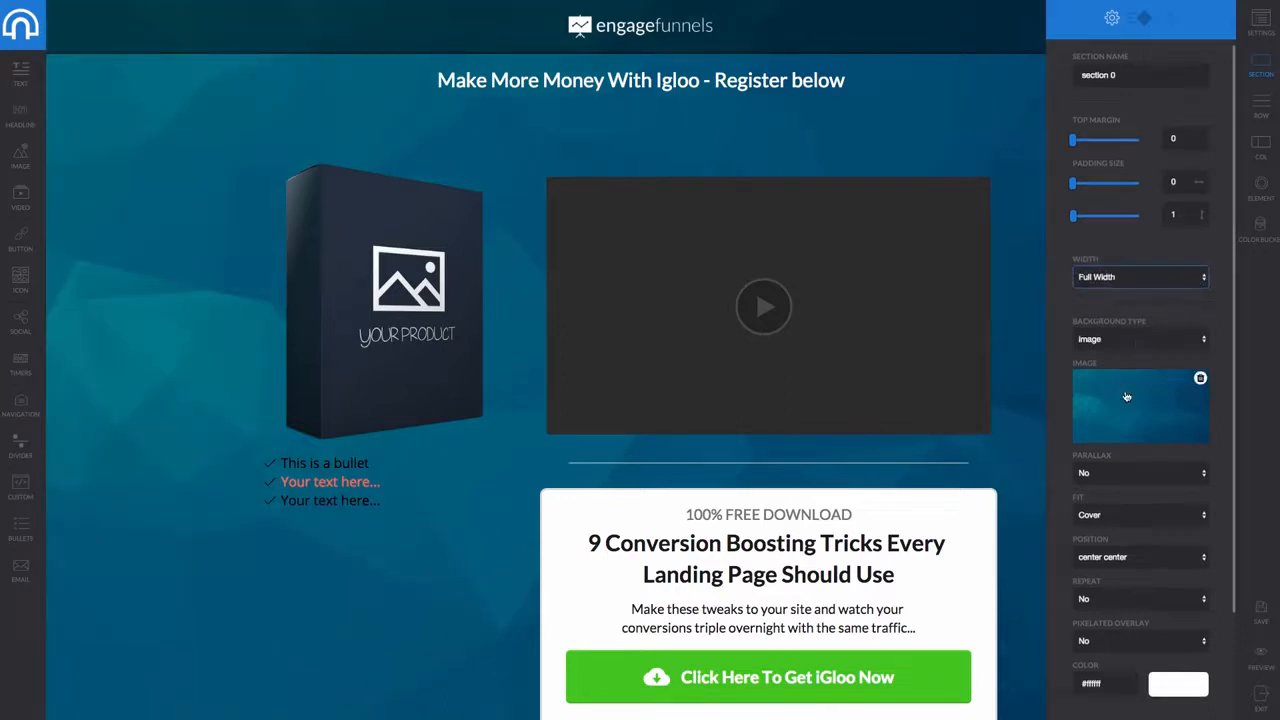
scroll(1105, 478, down, 3)
click(1135, 467)
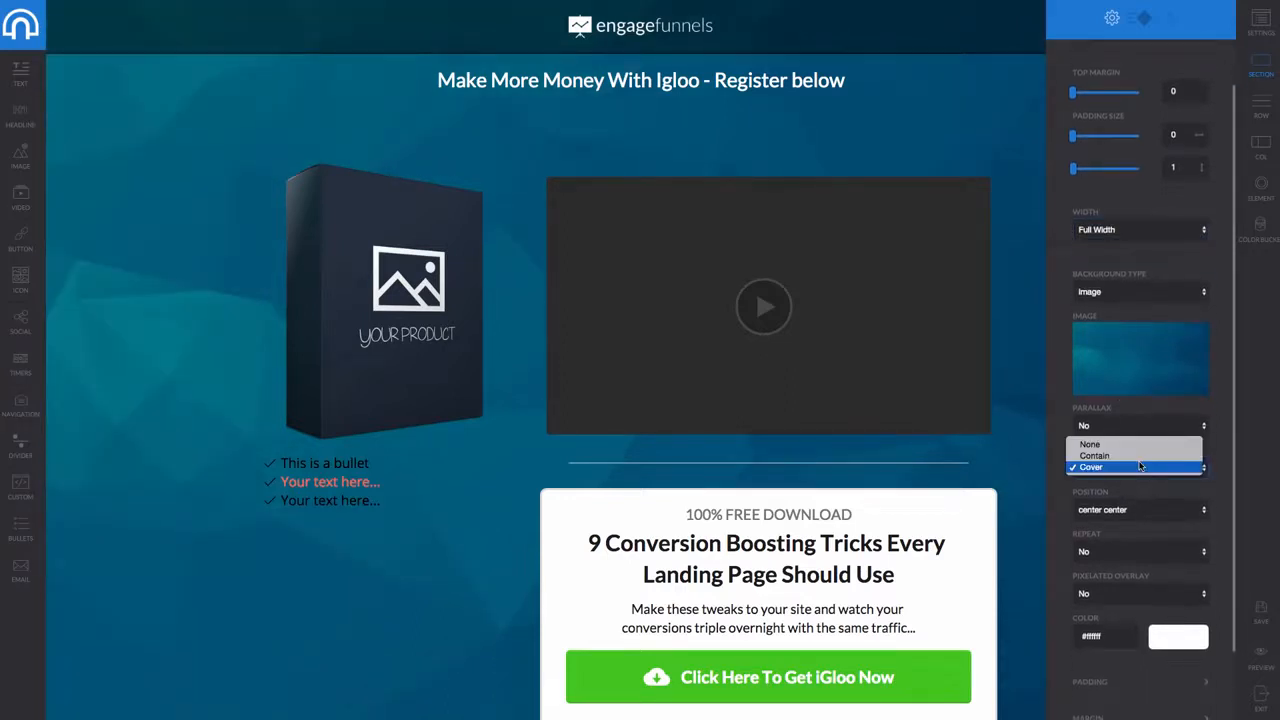
click(1139, 457)
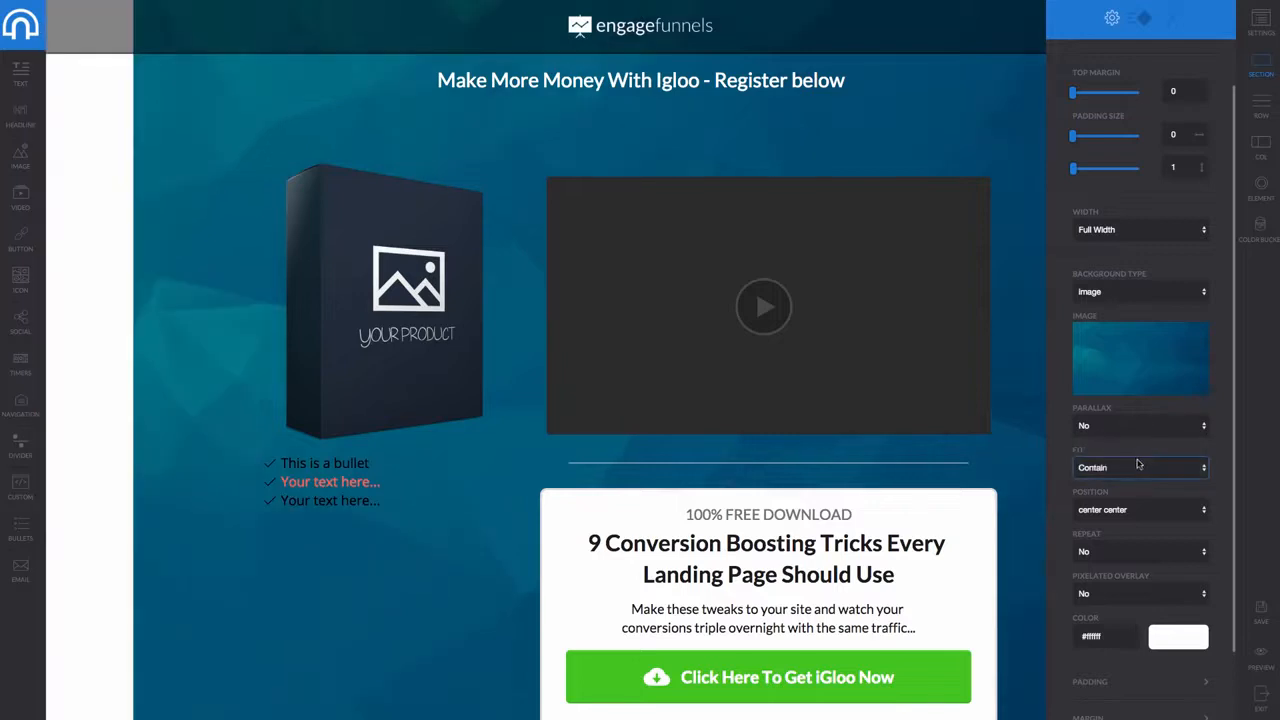
click(1137, 464)
click(1121, 481)
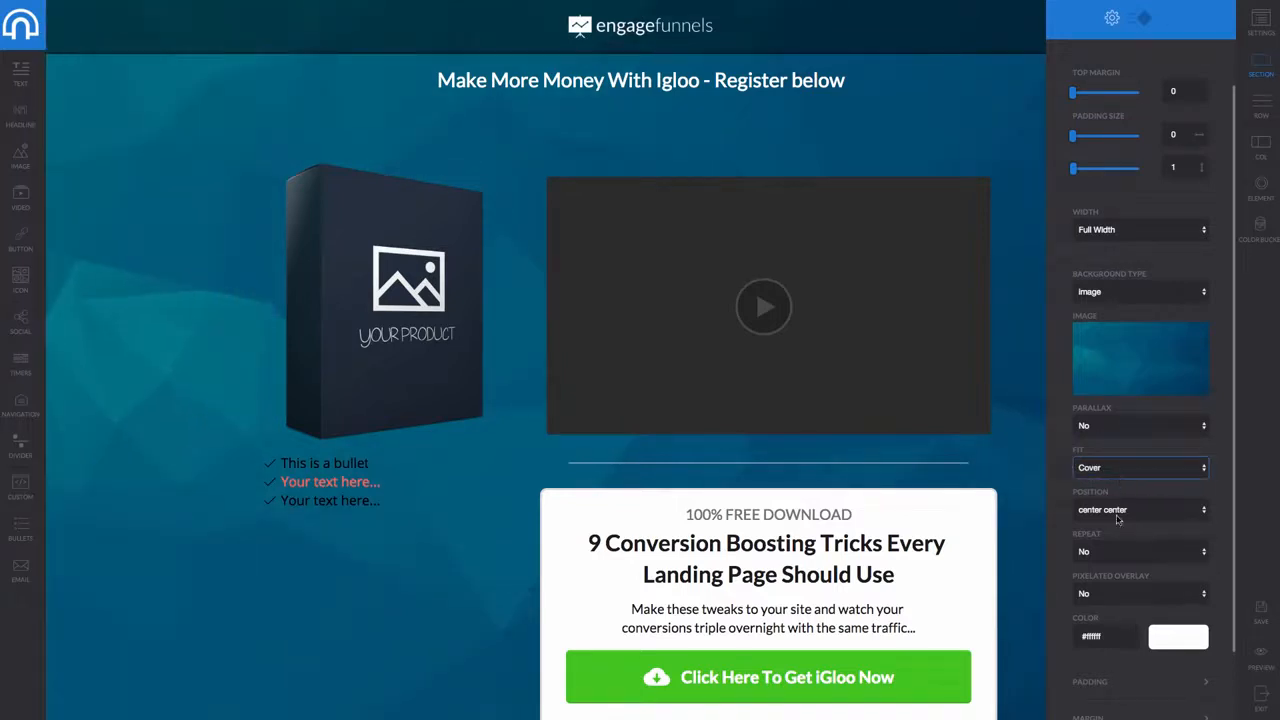
click(1129, 513)
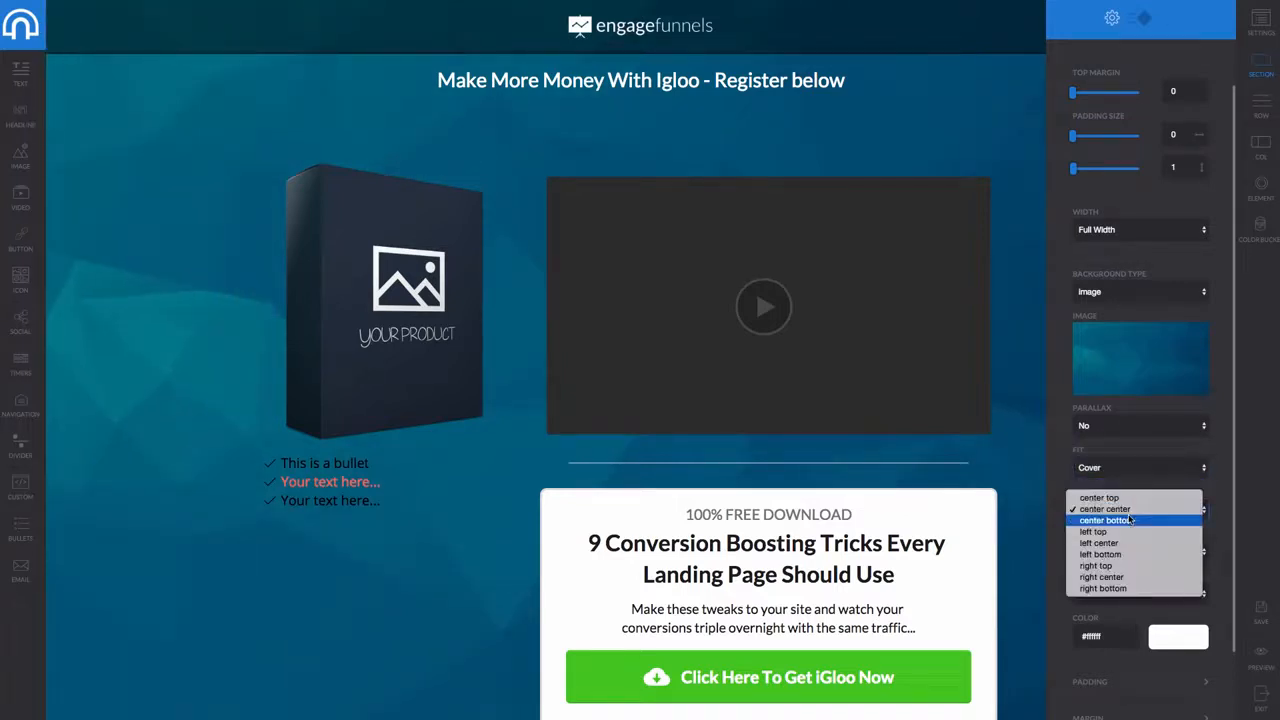
click(1163, 457)
scroll(1157, 459, down, 2)
scroll(1157, 450, up, 4)
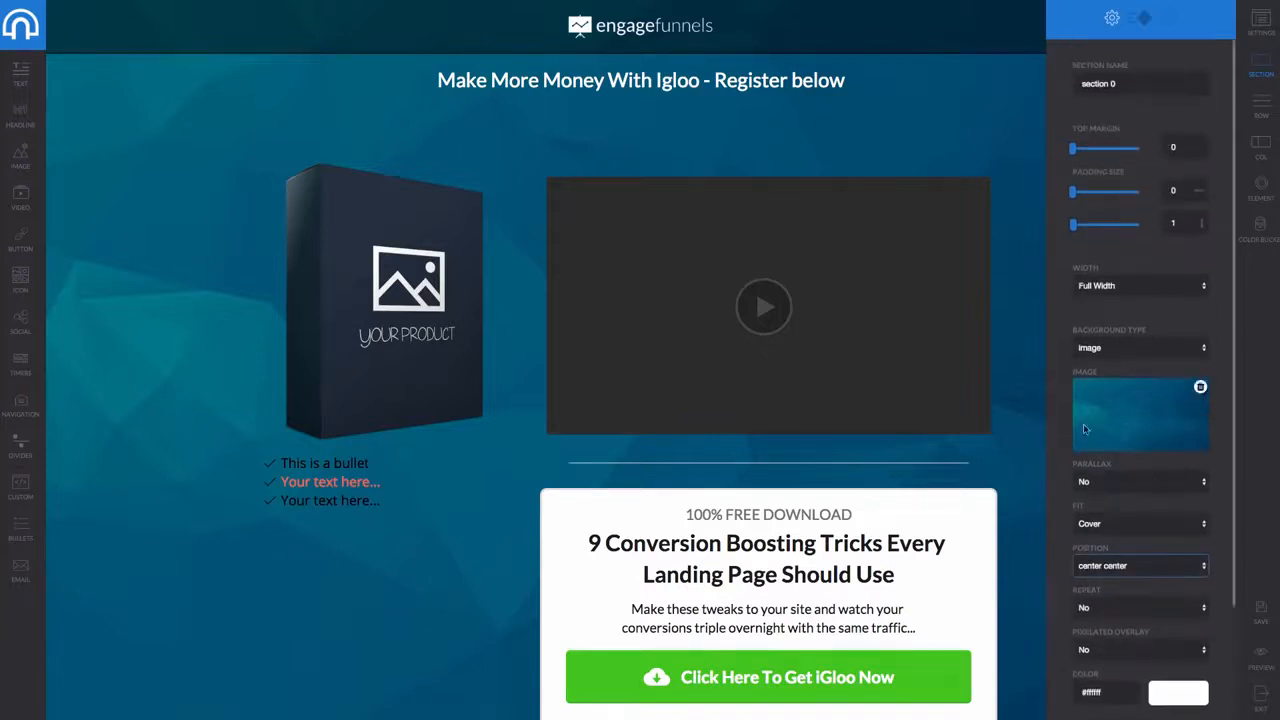
click(549, 558)
click(385, 503)
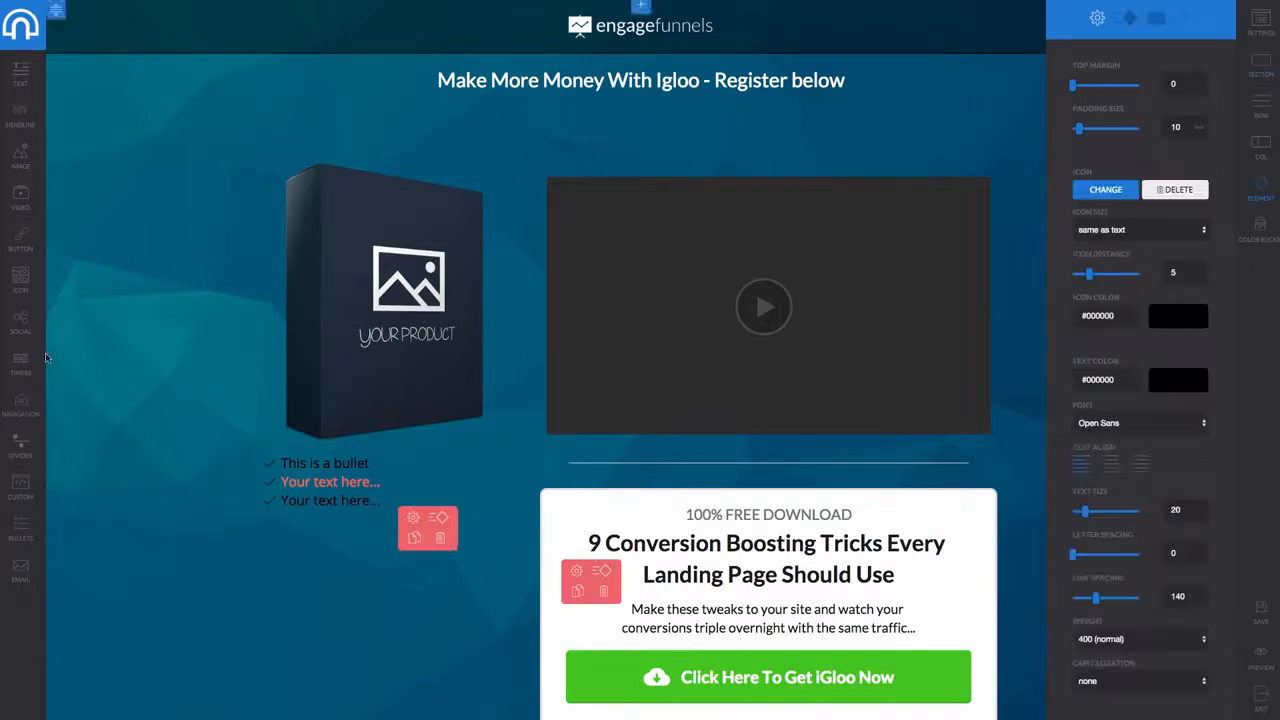
Add an image block with the BakkersBoard logo below the product image, then delete it
click(94, 321)
drag(17, 323, 523, 95)
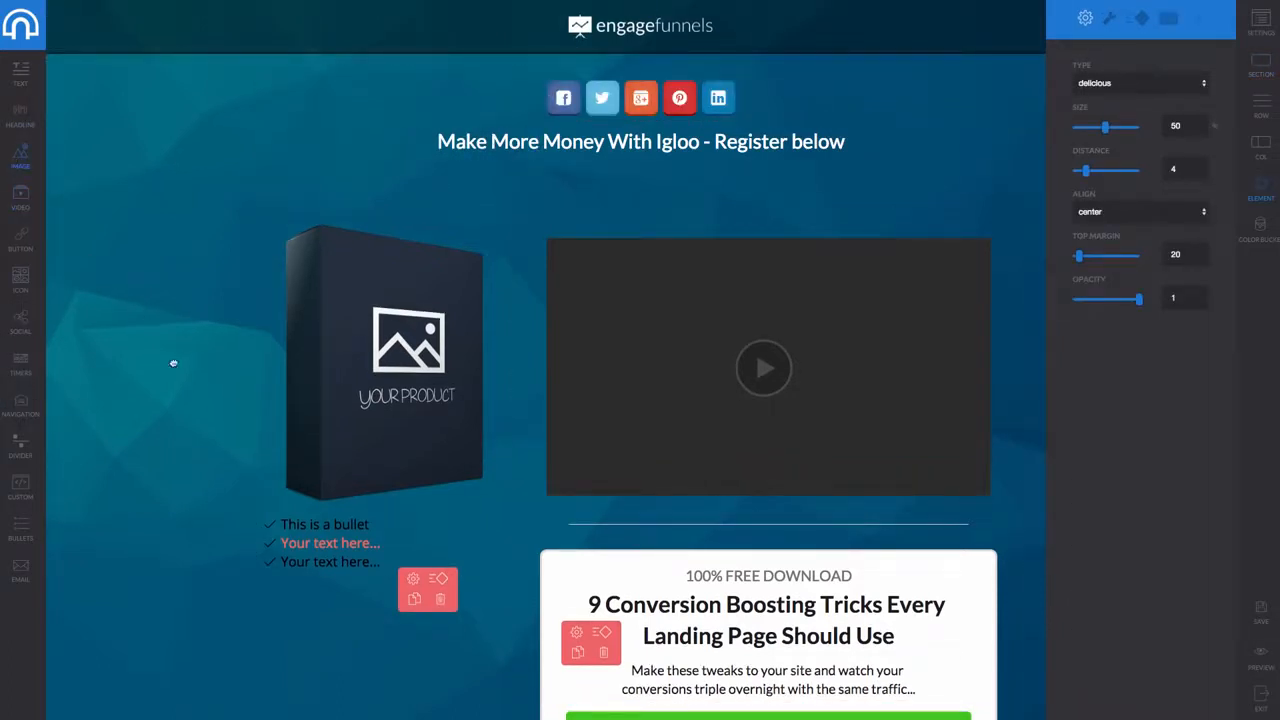
drag(173, 363, 373, 557)
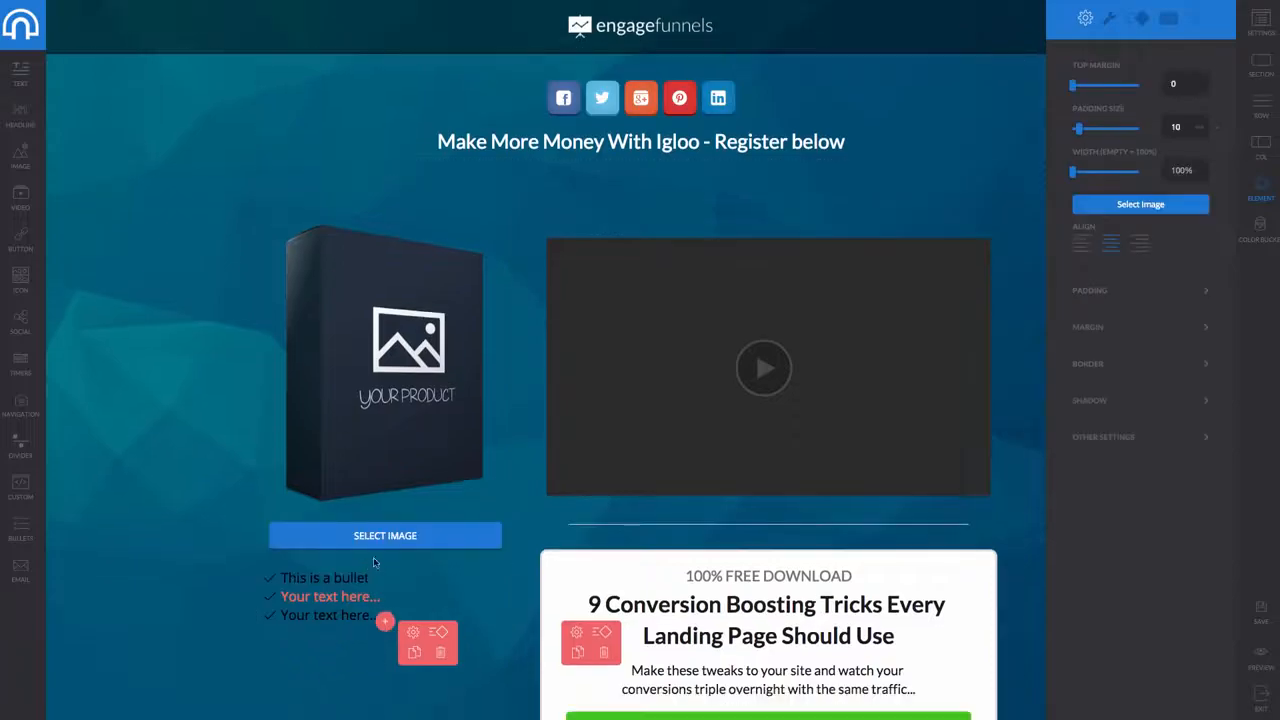
click(373, 538)
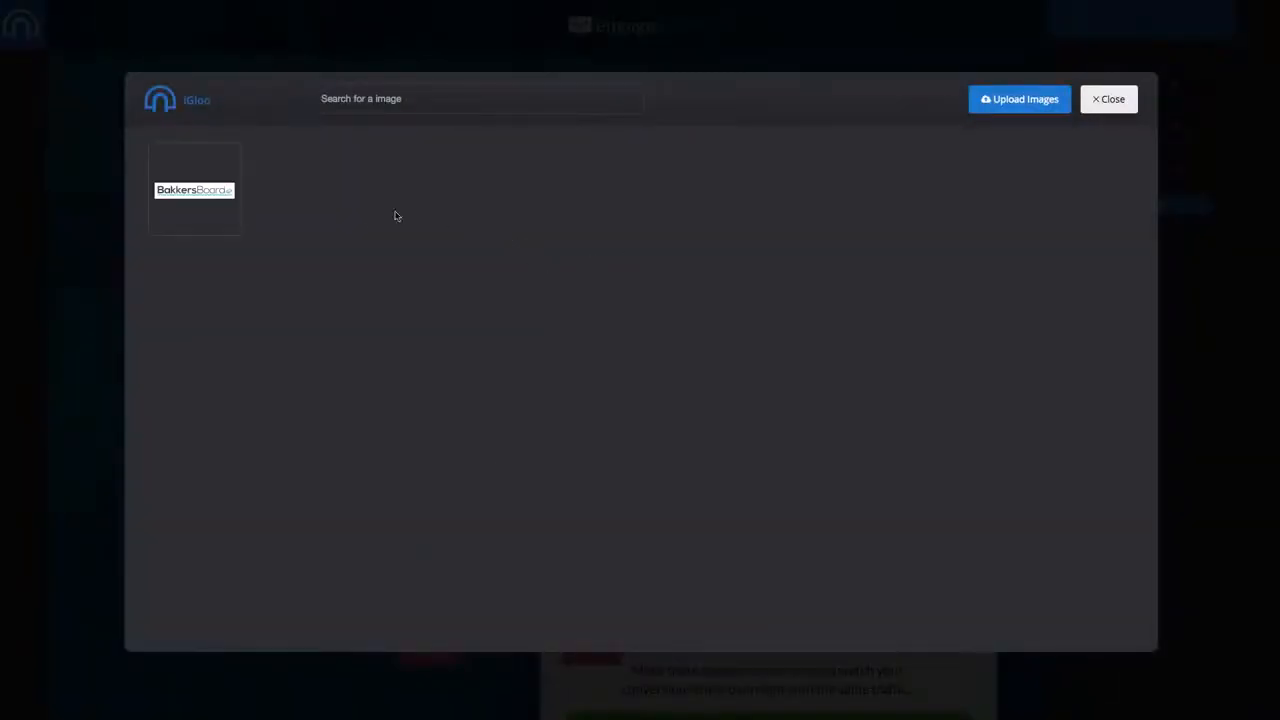
click(187, 199)
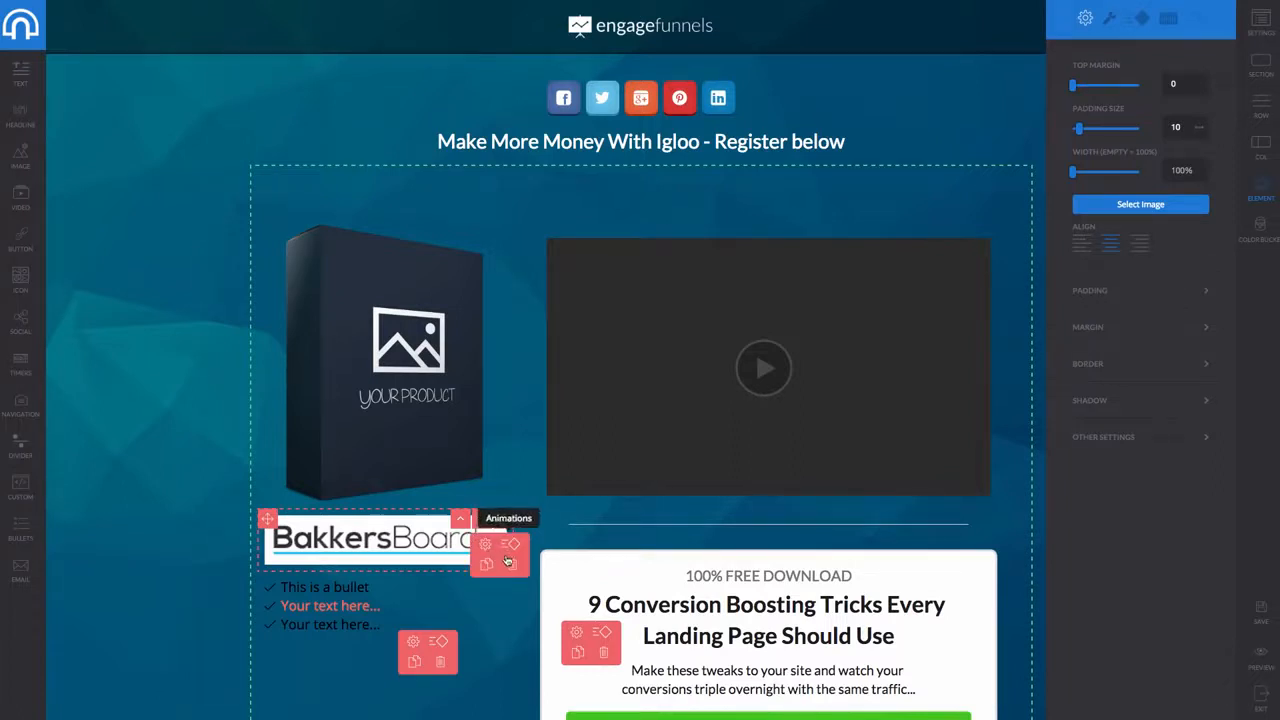
click(503, 518)
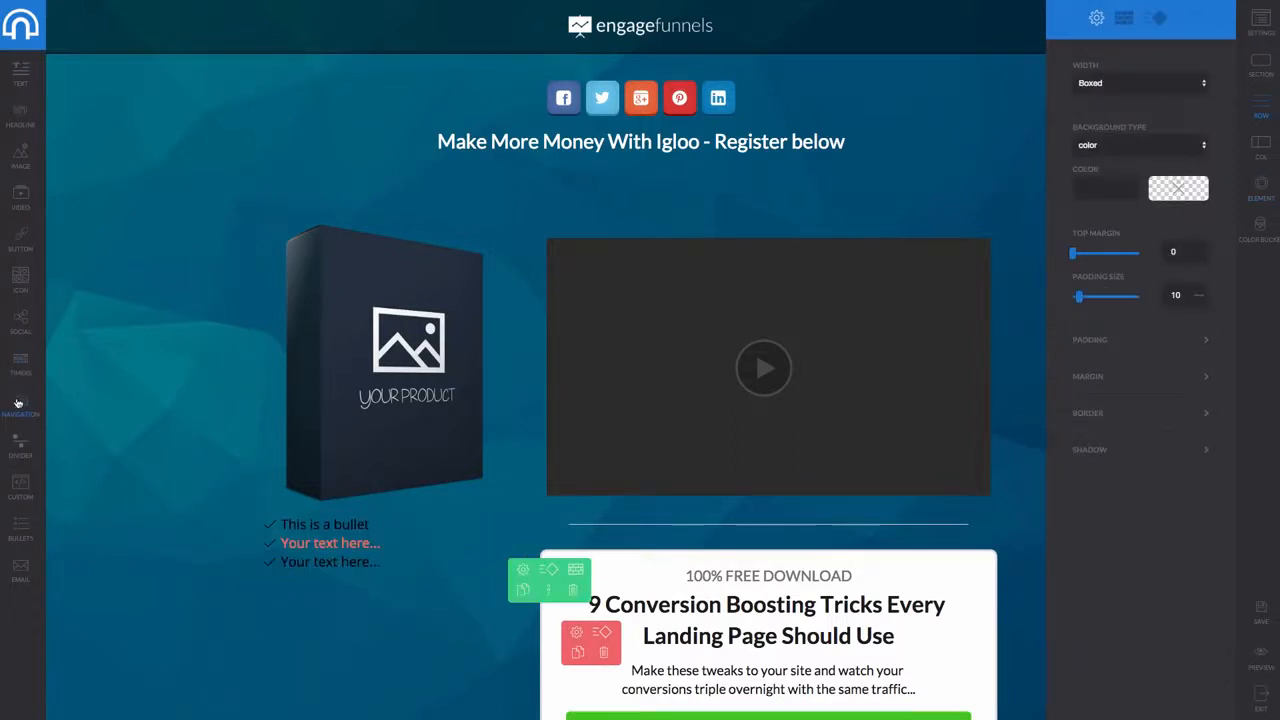
Add a navigation menu with Item 1, Item 2 and Item 3 at the page top
drag(13, 403, 510, 86)
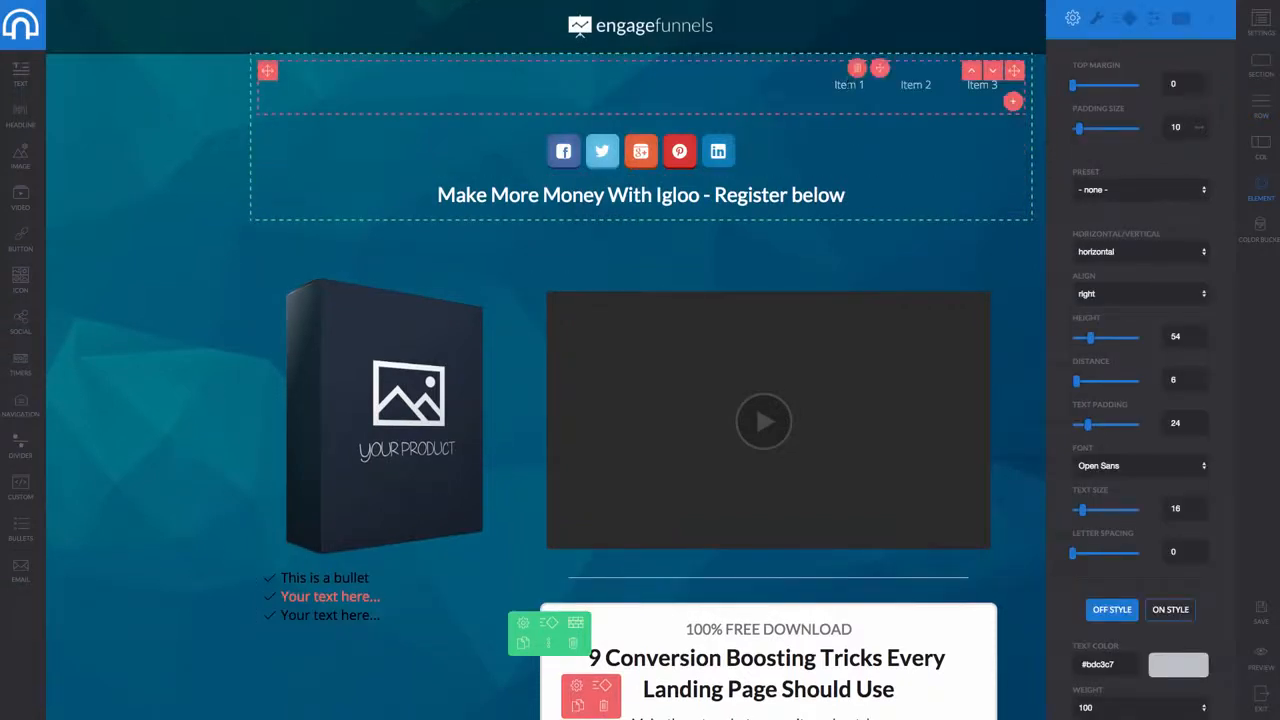
click(851, 85)
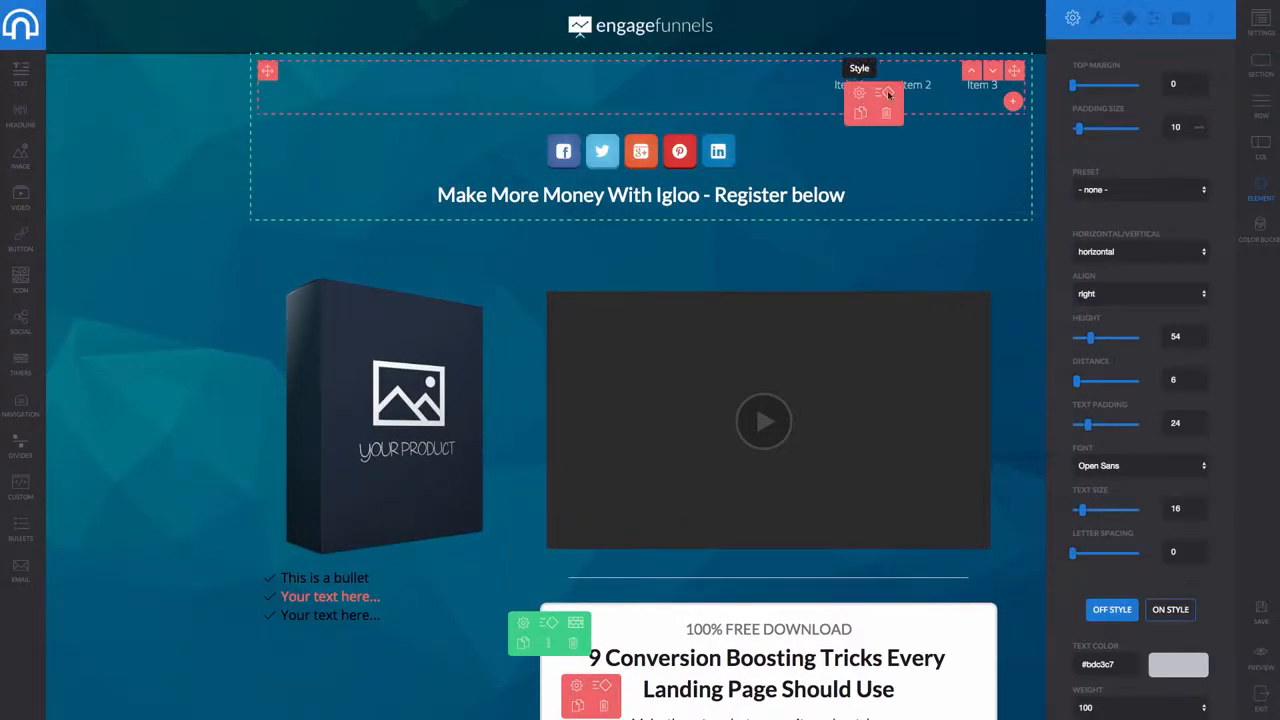
click(835, 88)
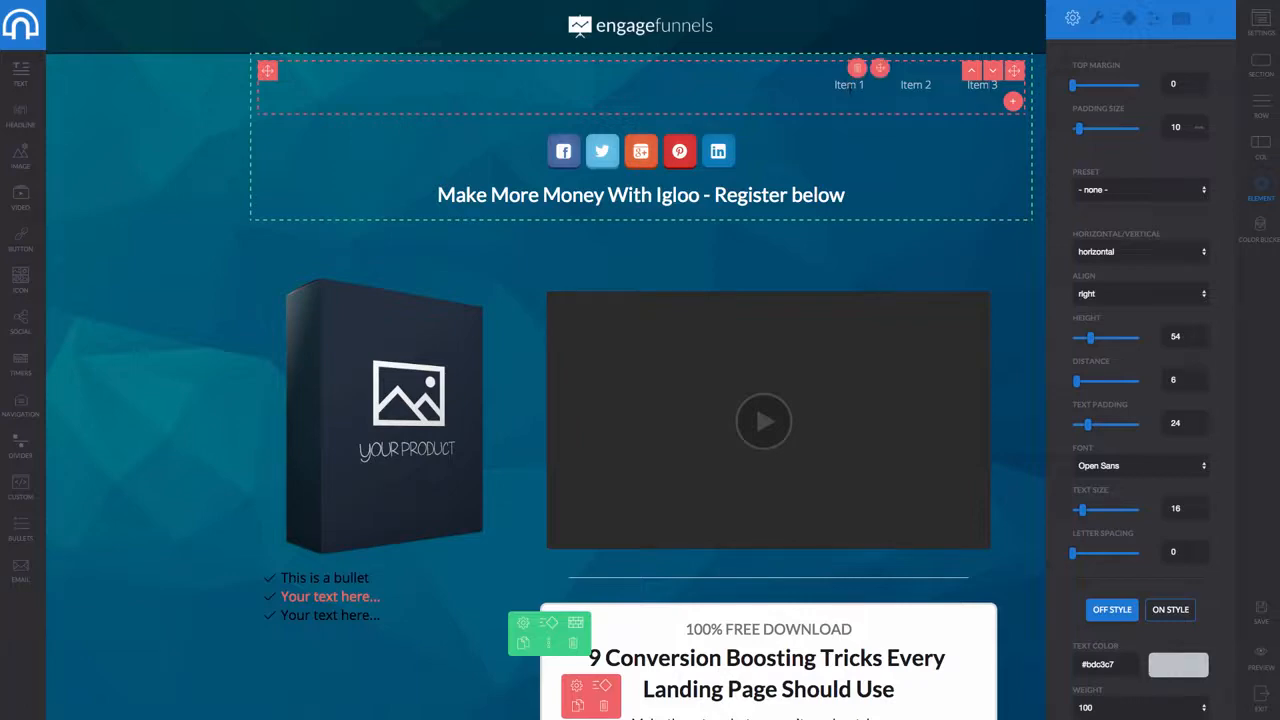
scroll(499, 449, down, 5)
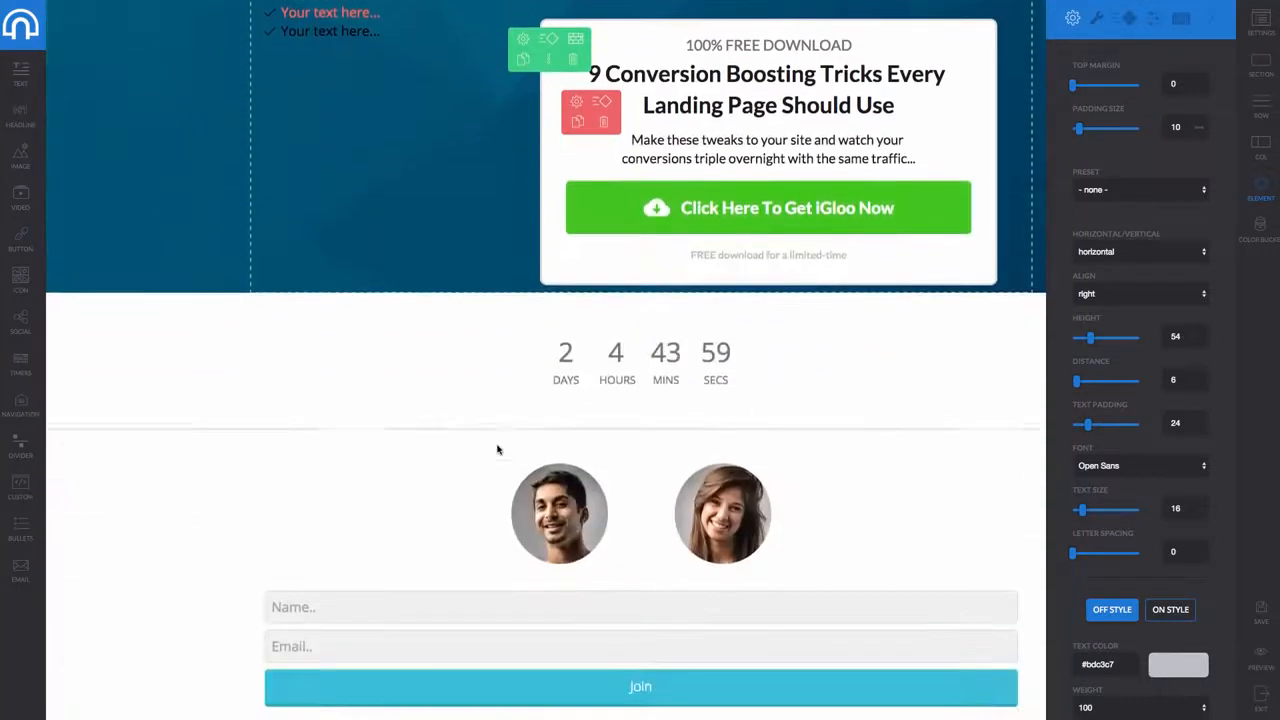
scroll(499, 449, up, 5)
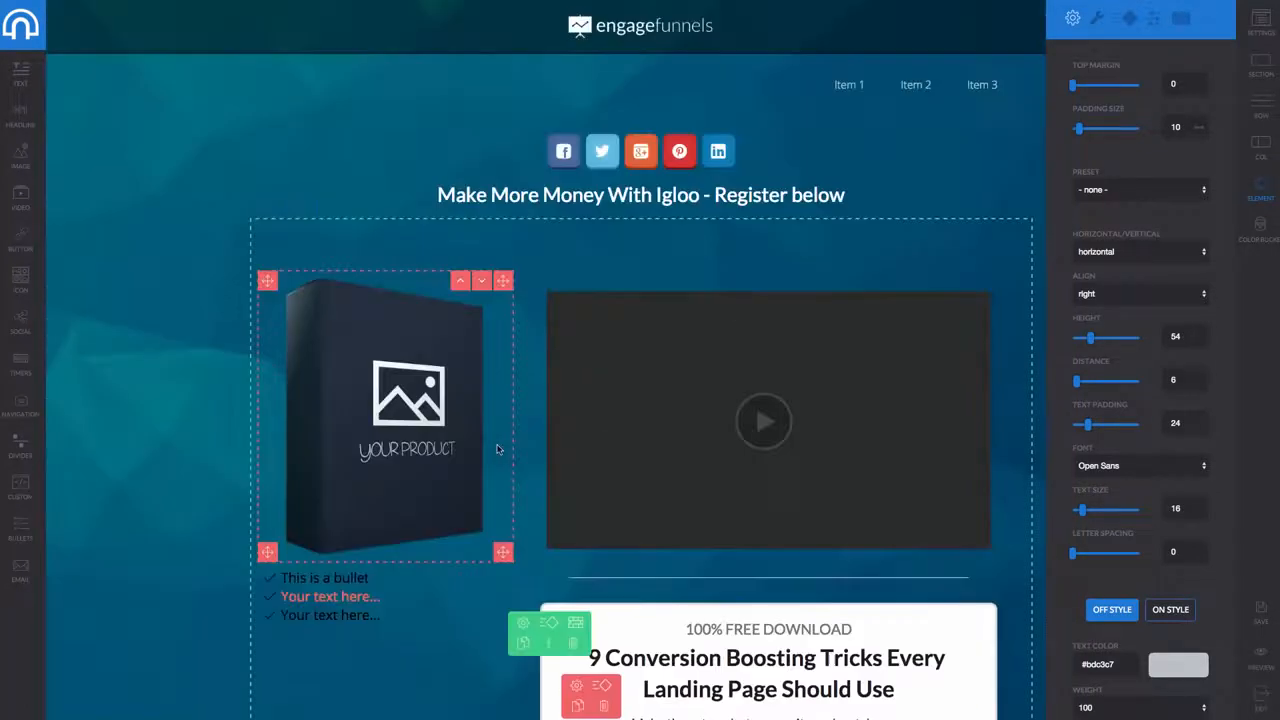
Add a 'Marketing platform/ Software' page from a logospot landing template and open it for editing
click(24, 26)
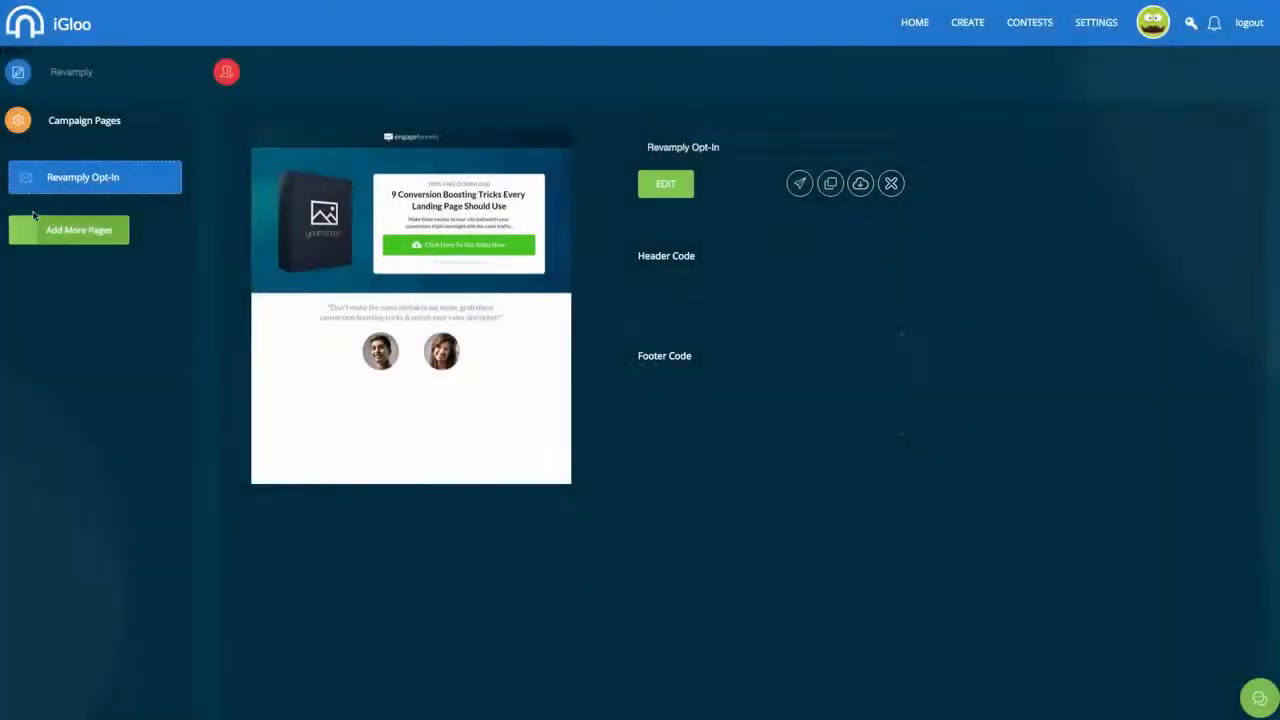
click(52, 234)
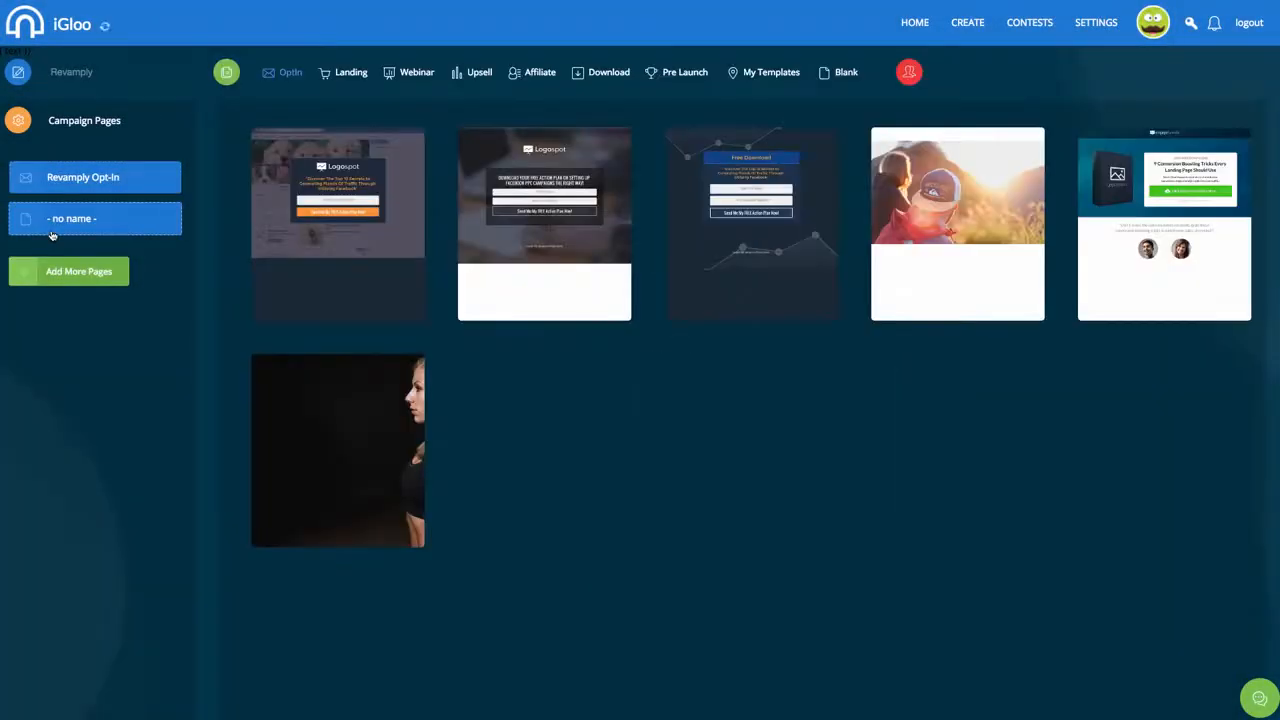
click(343, 74)
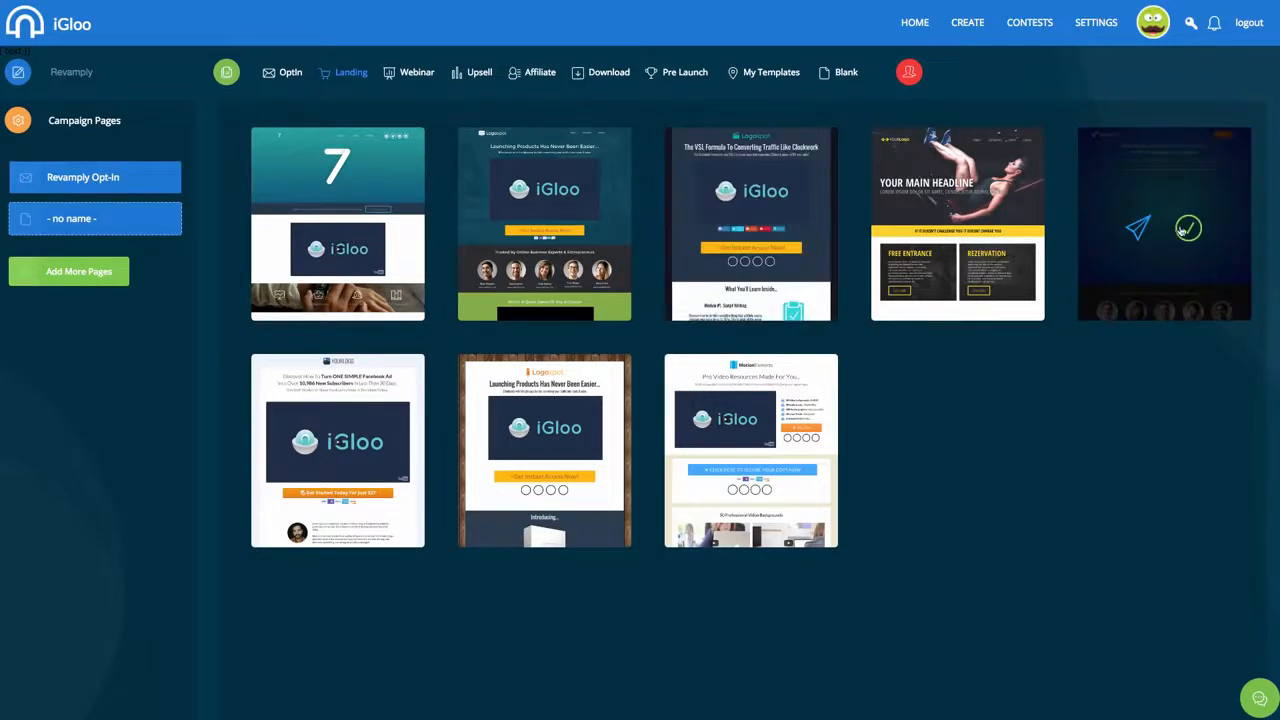
click(1187, 229)
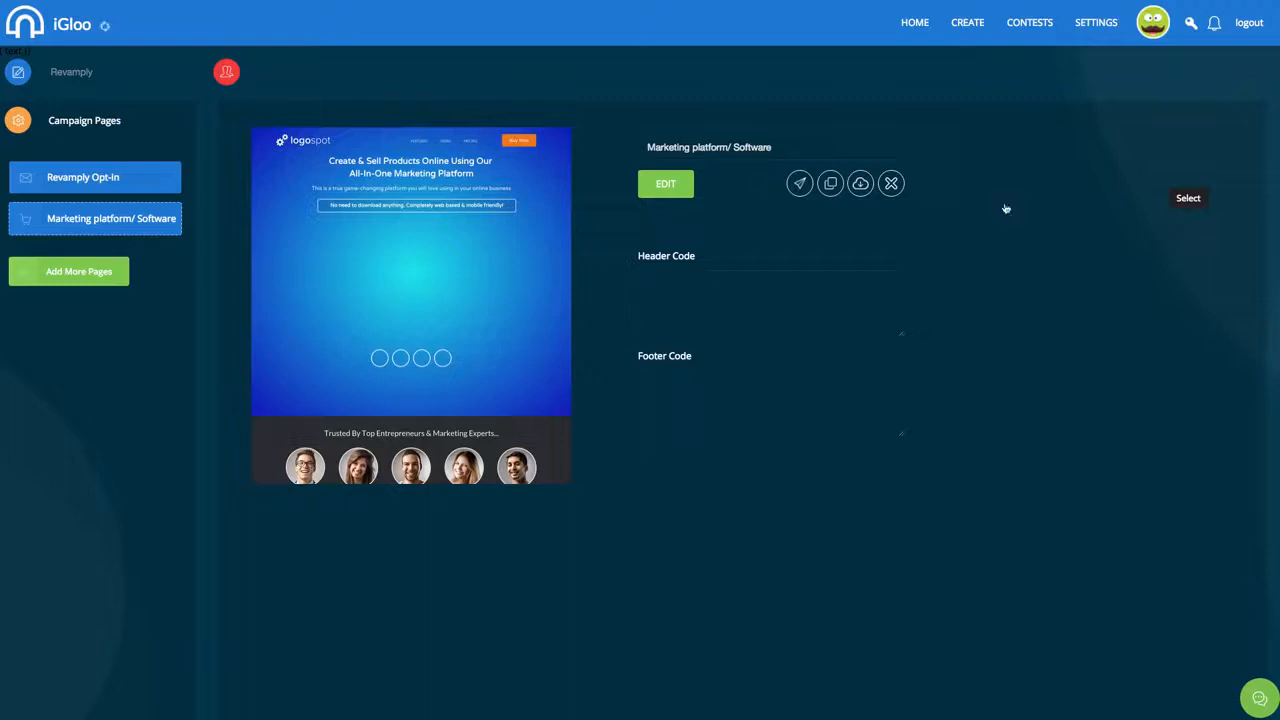
click(667, 186)
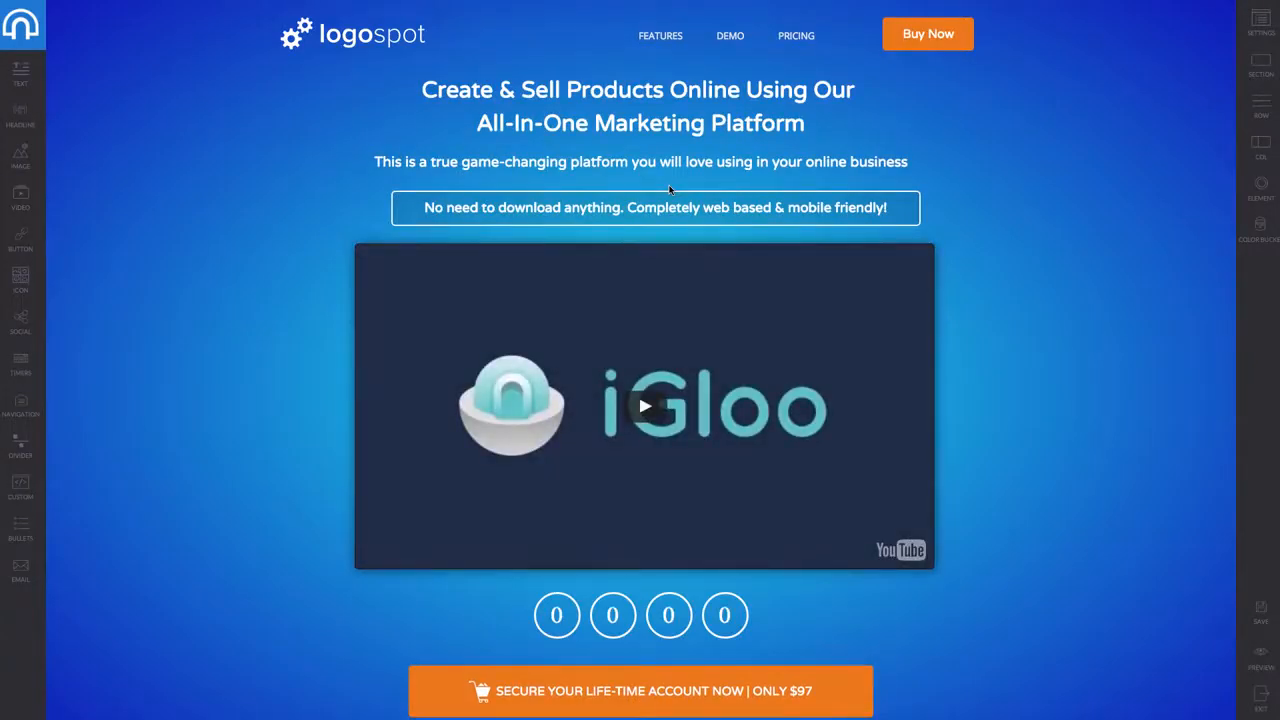
Scroll the logospot landing page between the iGloo video, the $97 button and the footer
scroll(669, 189, down, 15)
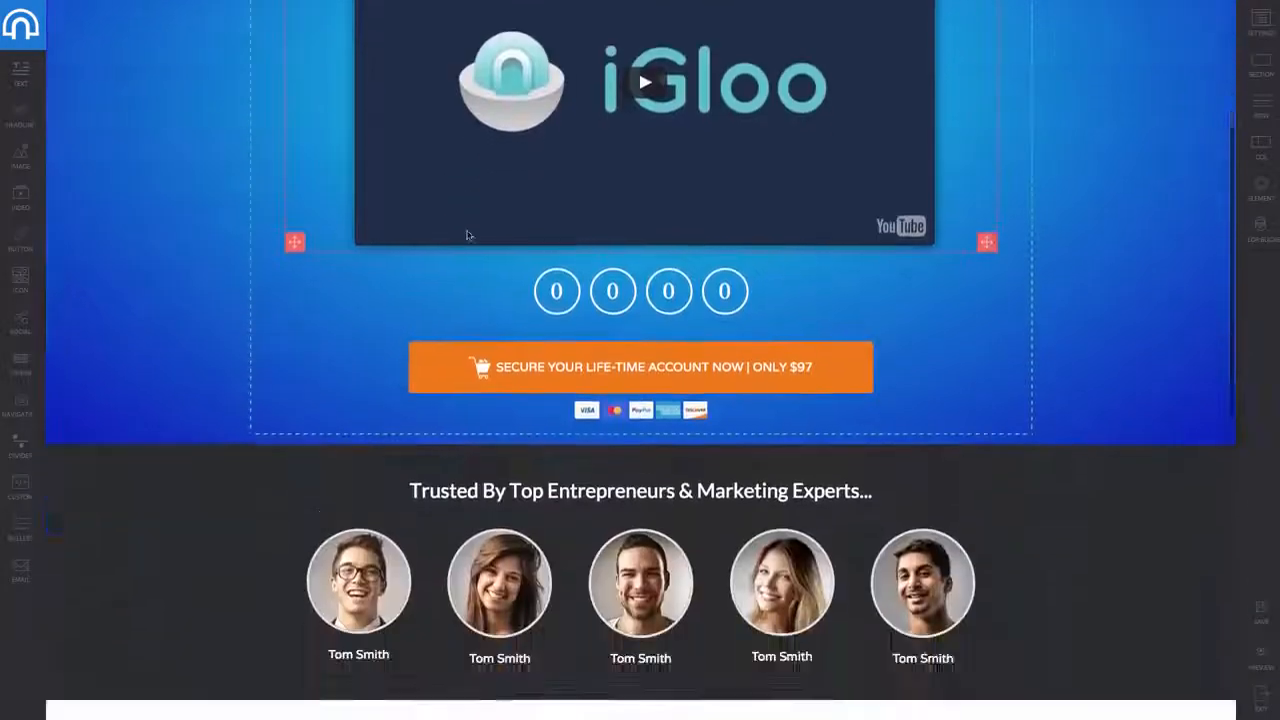
scroll(481, 244, up, 12)
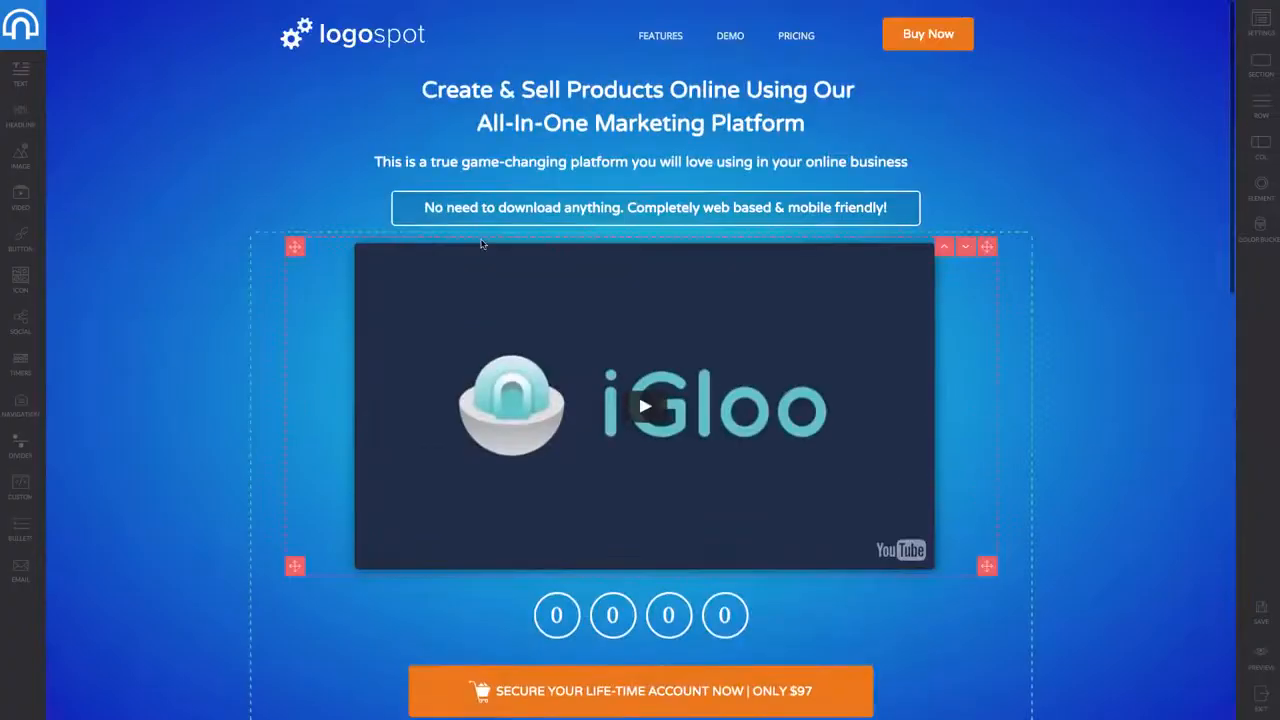
scroll(481, 244, down, 12)
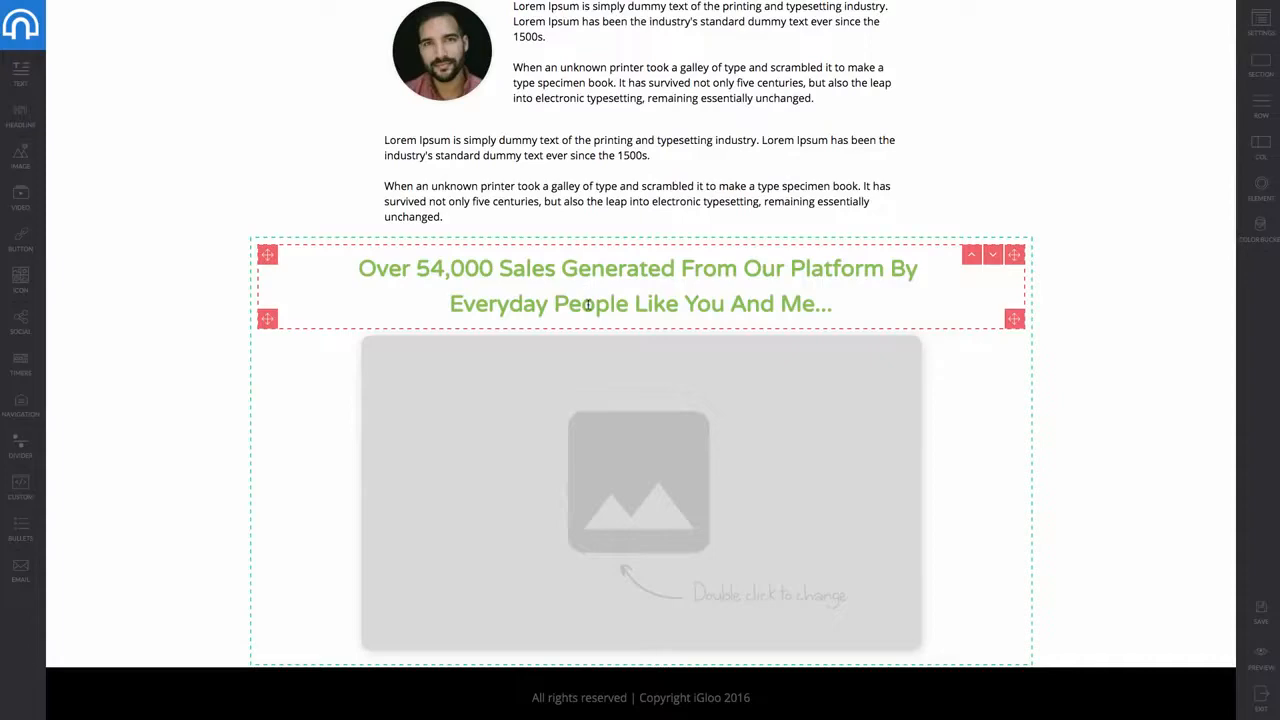
scroll(588, 305, up, 12)
scroll(594, 363, down, 2)
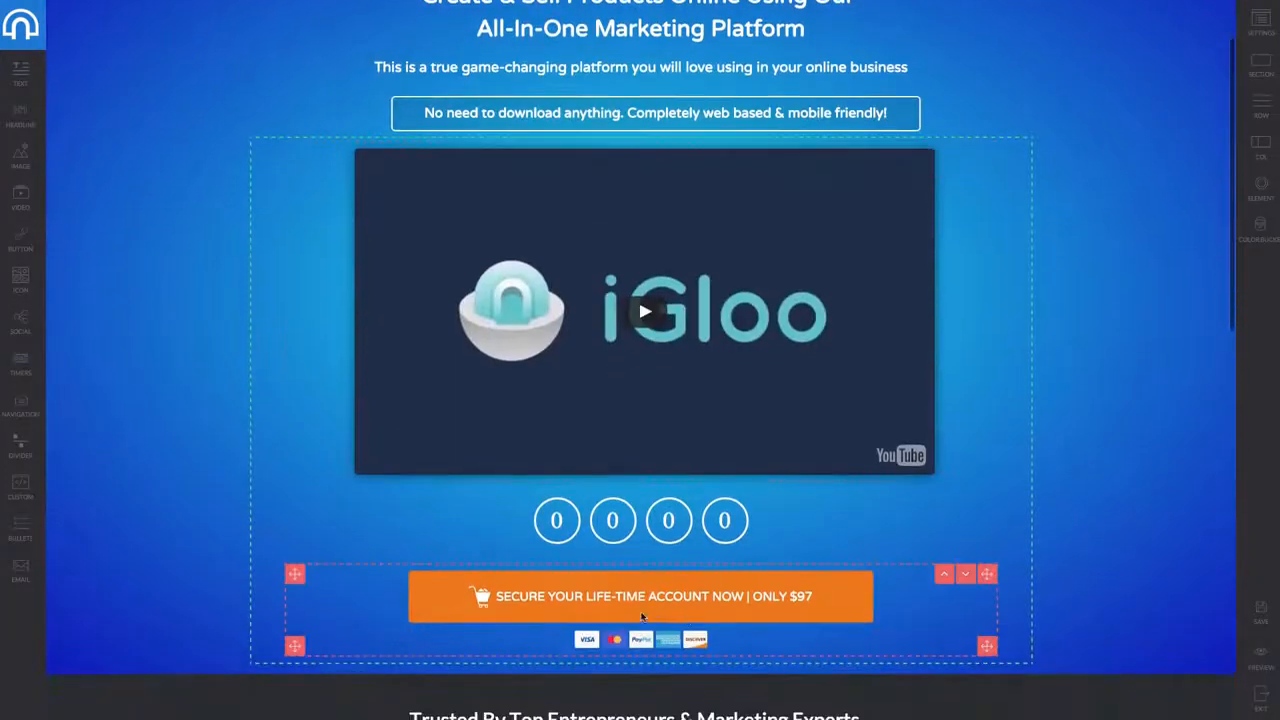
Select the orange $97 buy button and look over its style and action settings
click(667, 605)
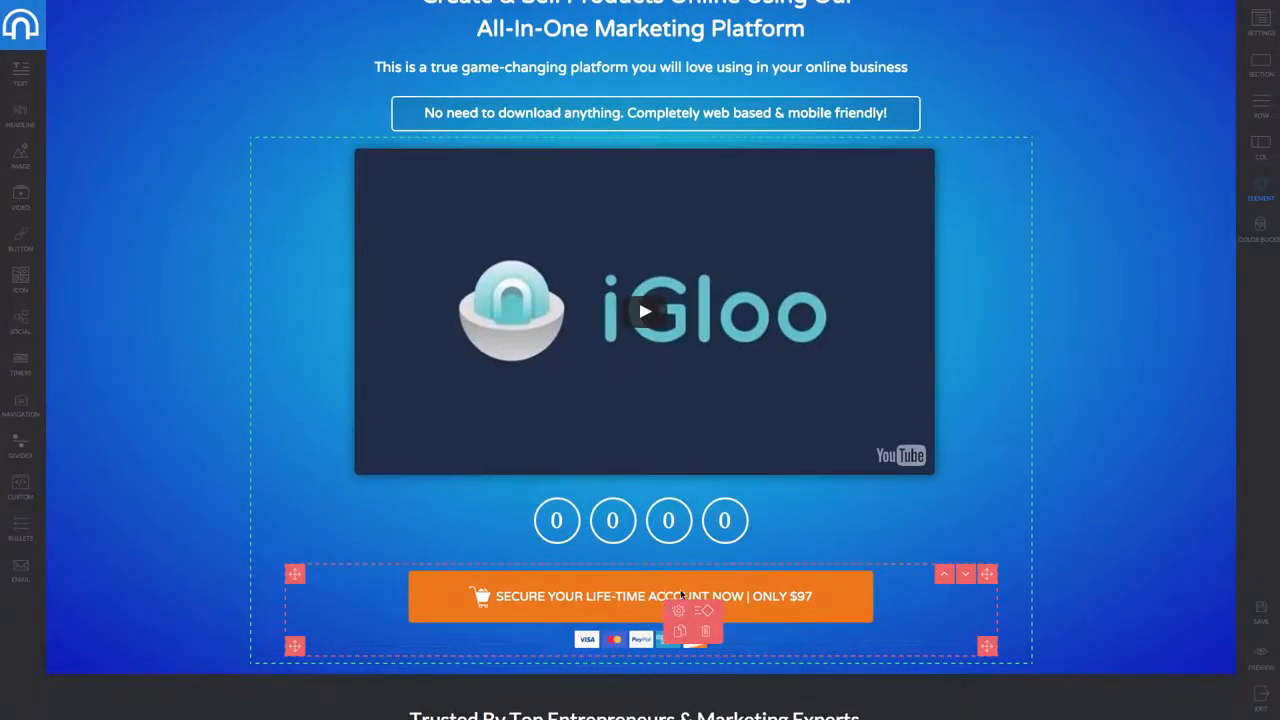
click(678, 610)
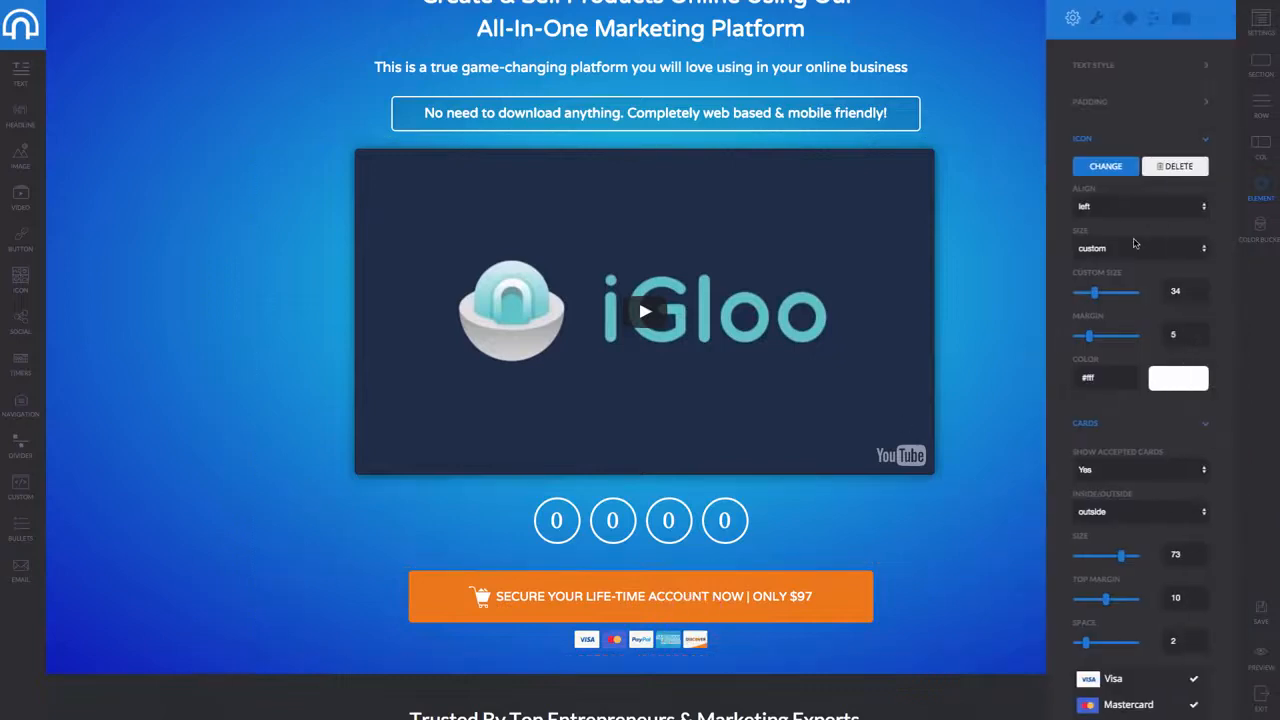
click(1096, 18)
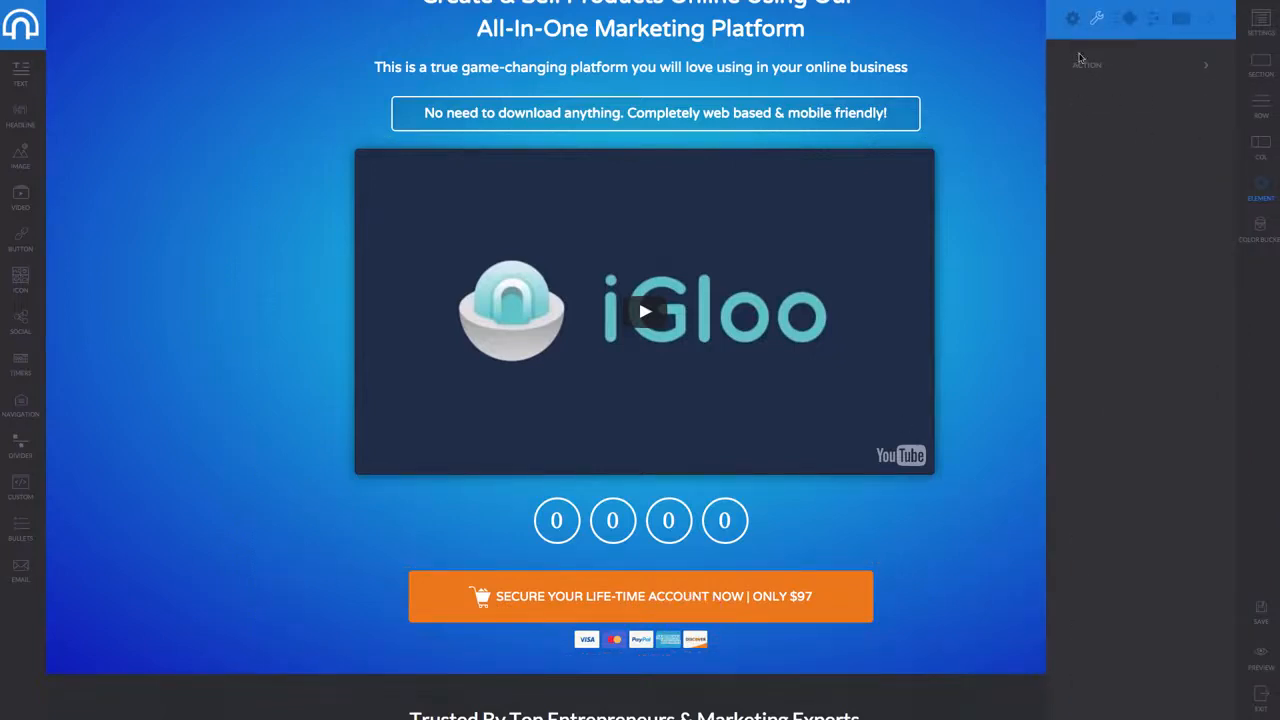
click(1128, 18)
click(1072, 18)
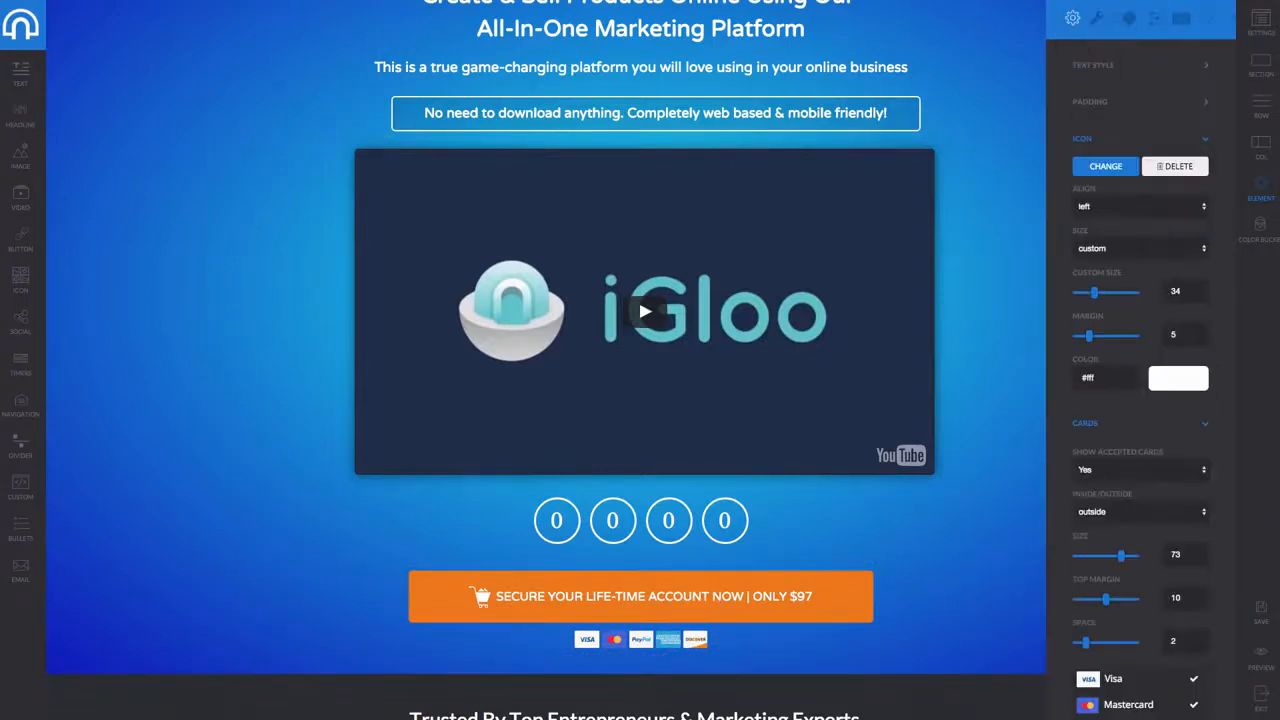
scroll(1130, 419, down, 3)
scroll(1130, 419, down, 3)
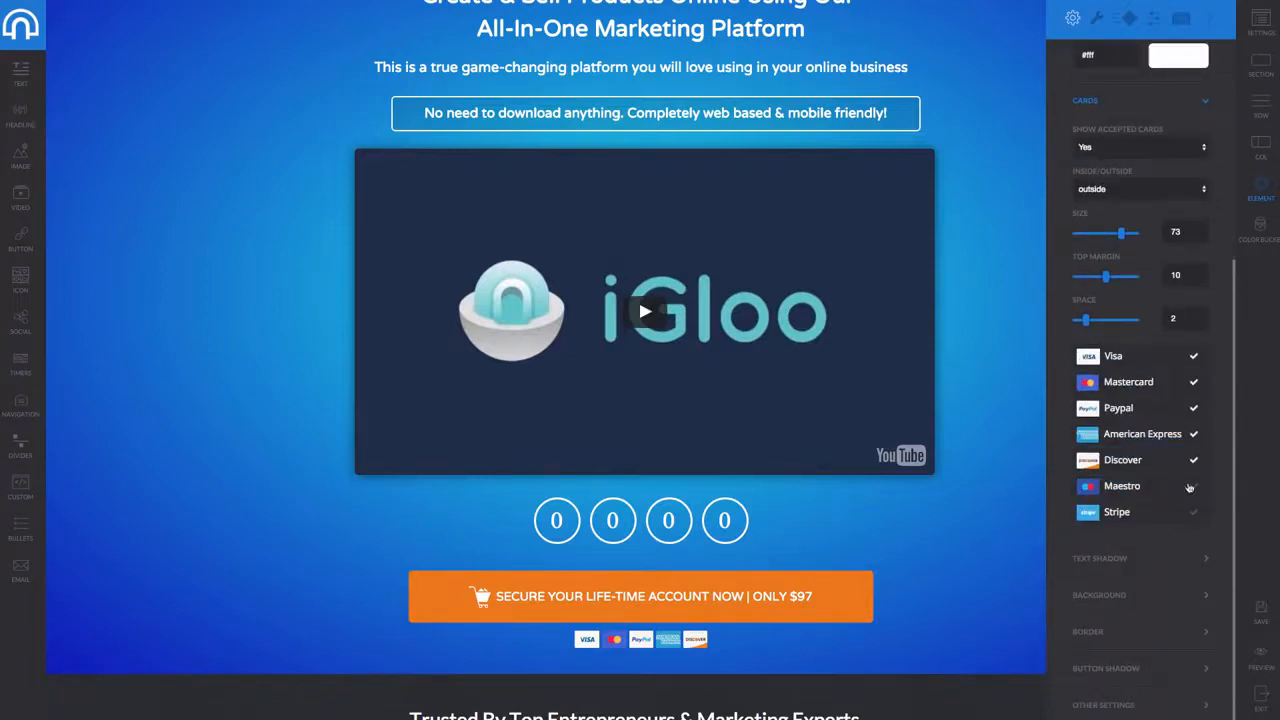
Show Visa, Mastercard, American Express, Discover and Maestro card logos under the buy button
click(1178, 462)
click(1178, 436)
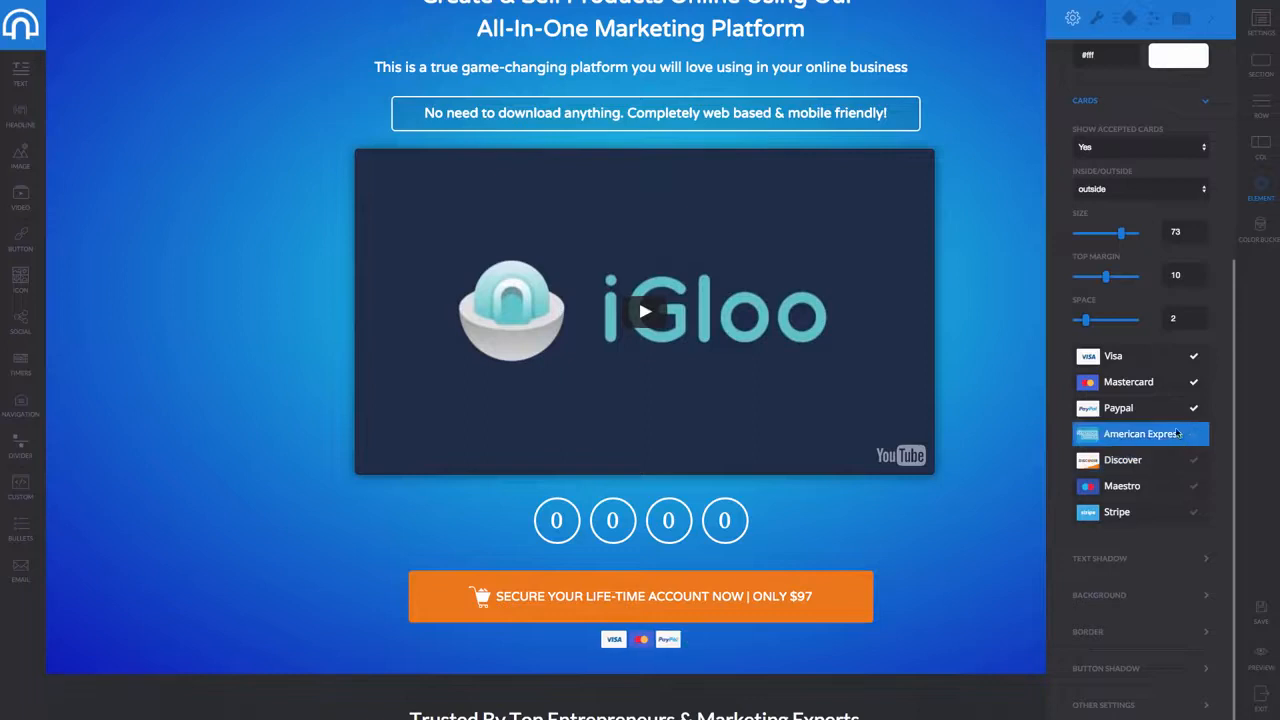
click(1168, 383)
click(1171, 360)
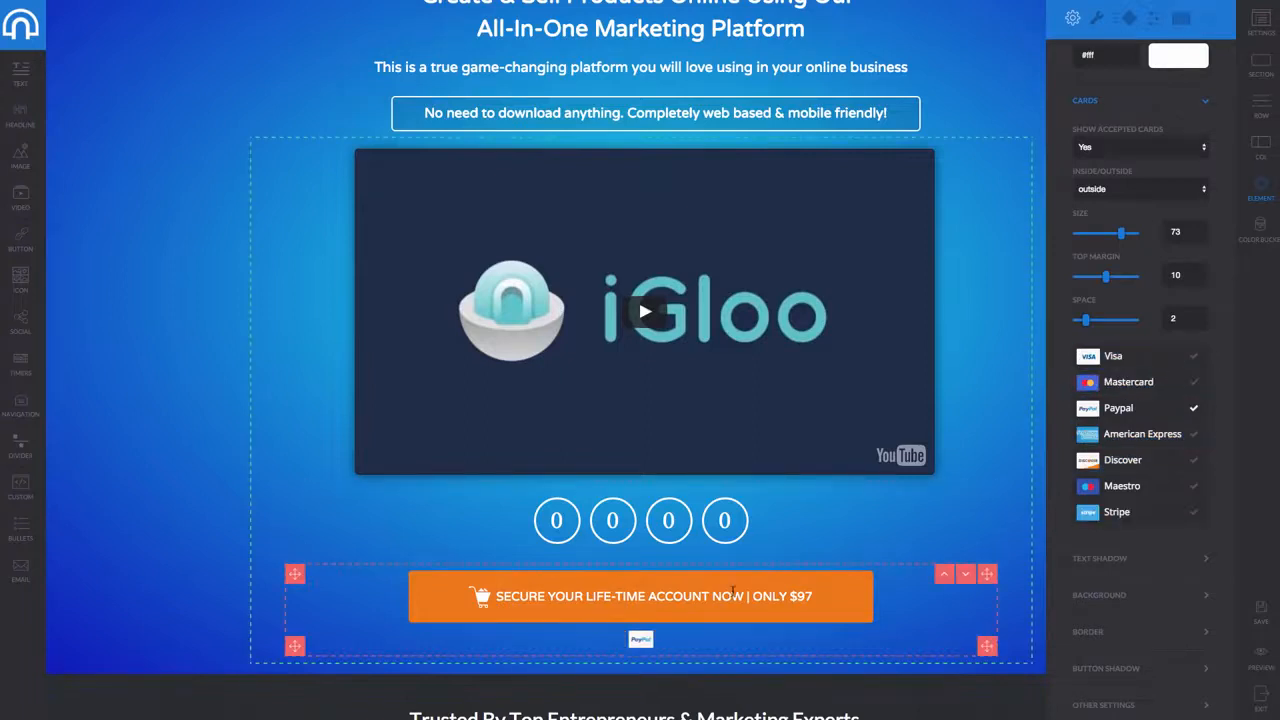
click(1140, 358)
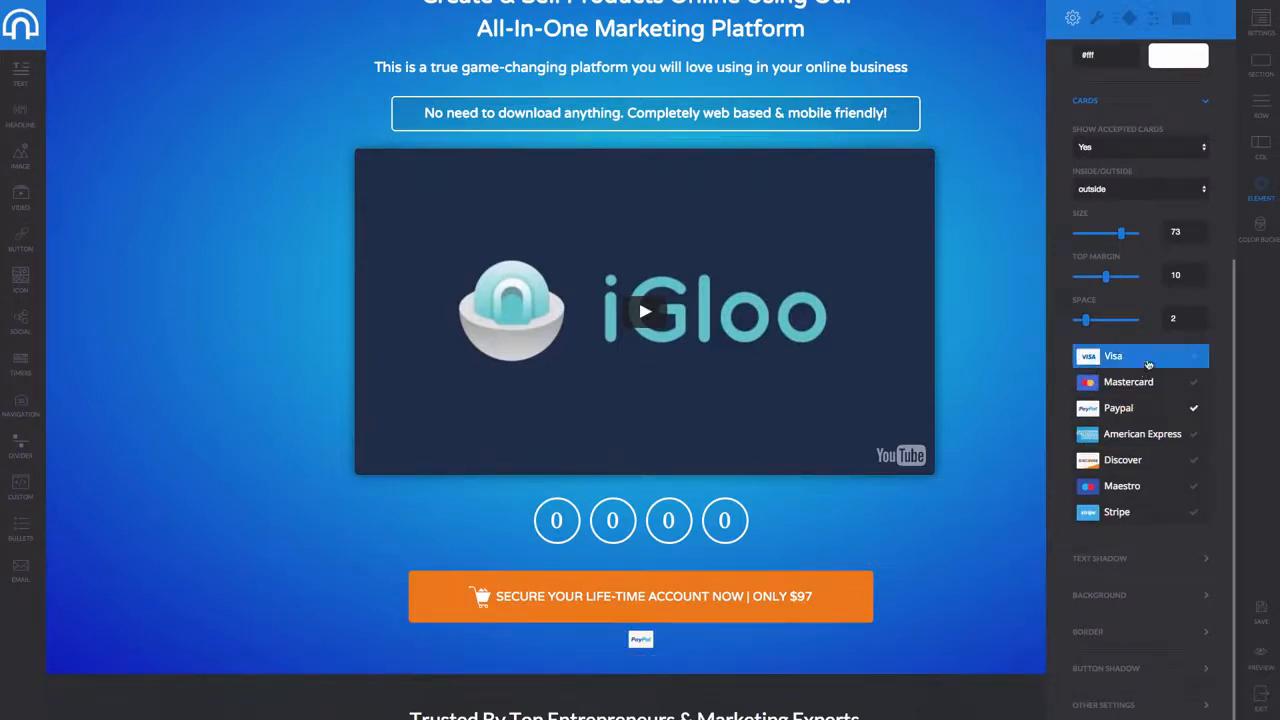
click(1140, 382)
click(1142, 434)
click(1150, 460)
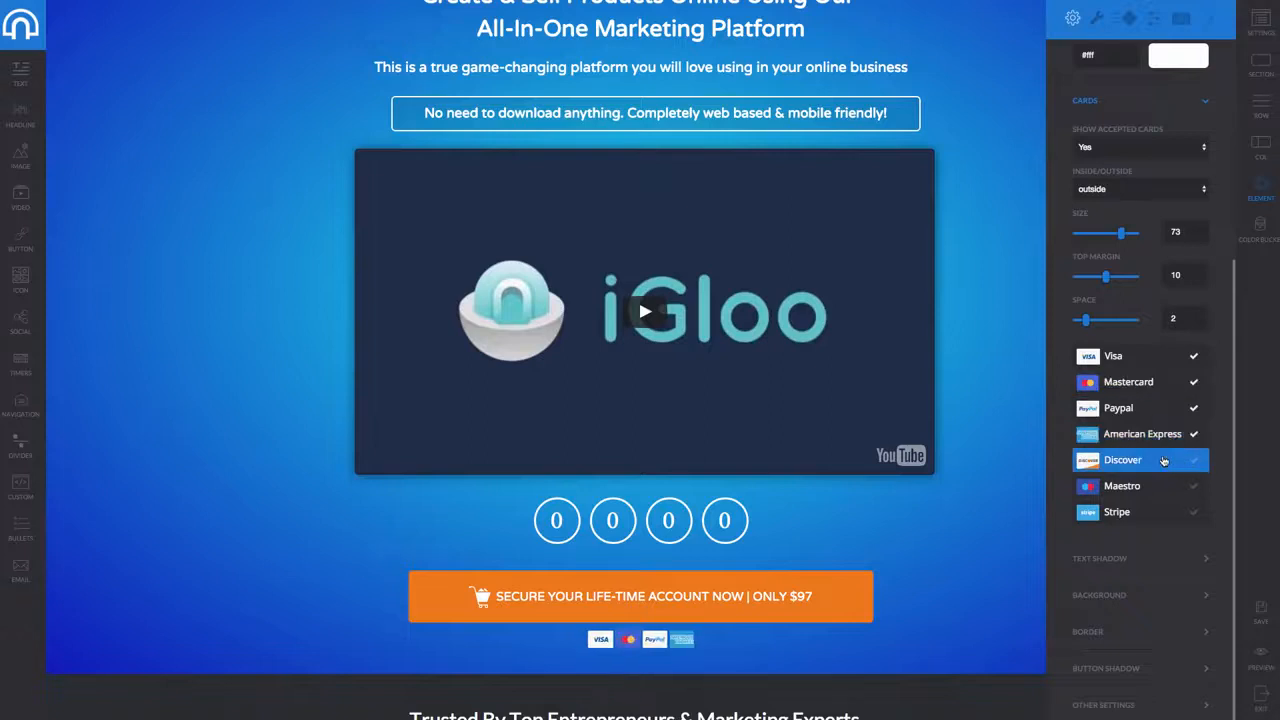
click(1149, 485)
Expand the buy button's click-action settings and list the Action Type options
scroll(1135, 193, up, 2)
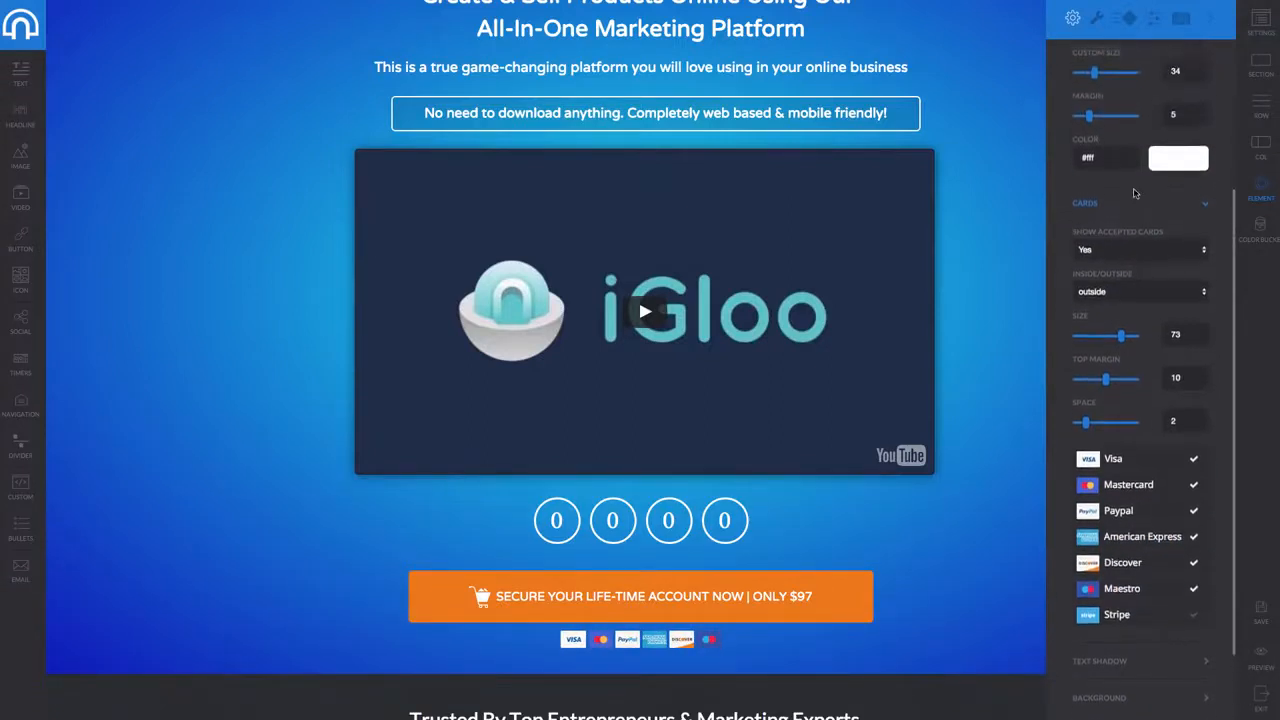
scroll(1135, 193, up, 3)
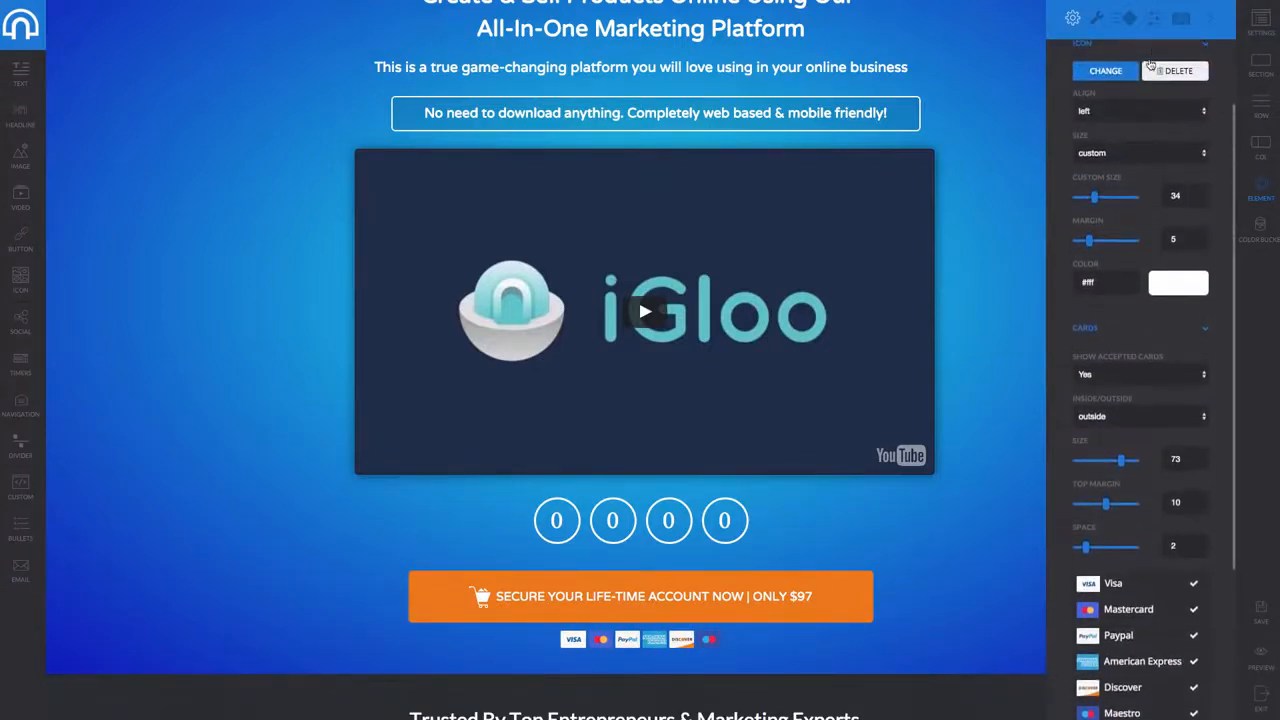
scroll(1136, 80, up, 1)
scroll(1136, 80, up, 1)
click(1097, 18)
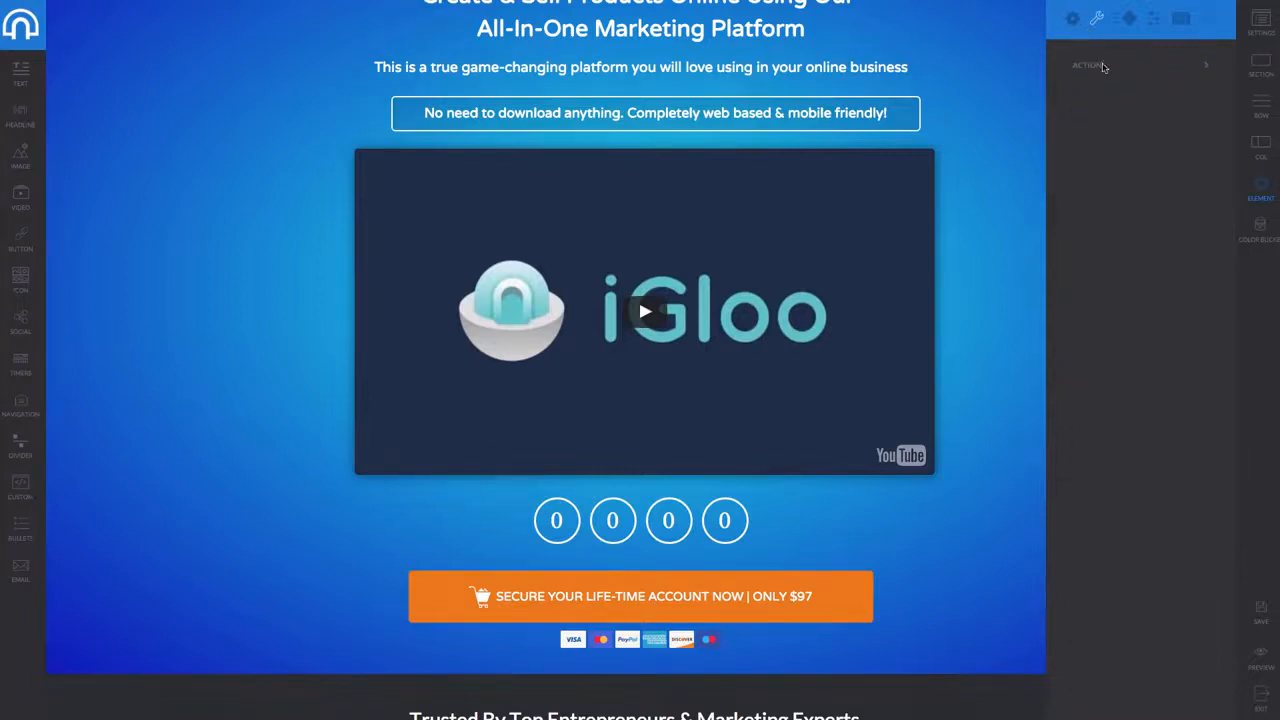
right_click(688, 591)
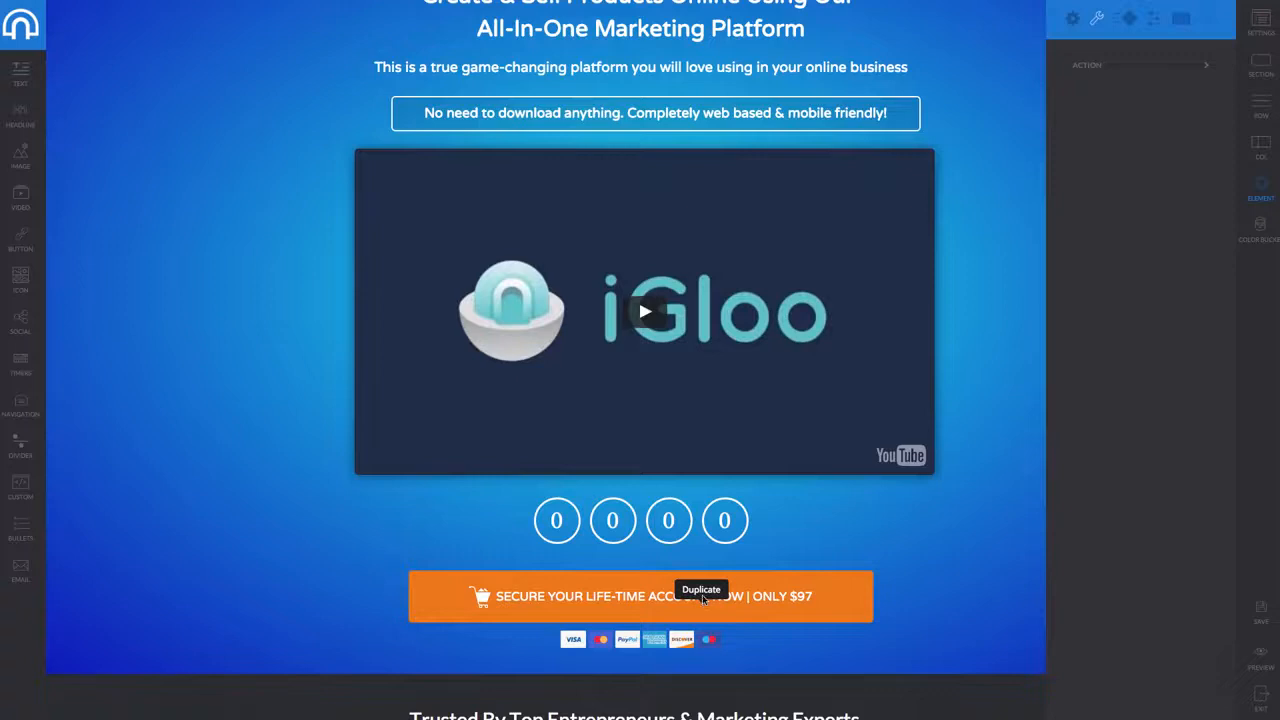
right_click(692, 600)
click(675, 609)
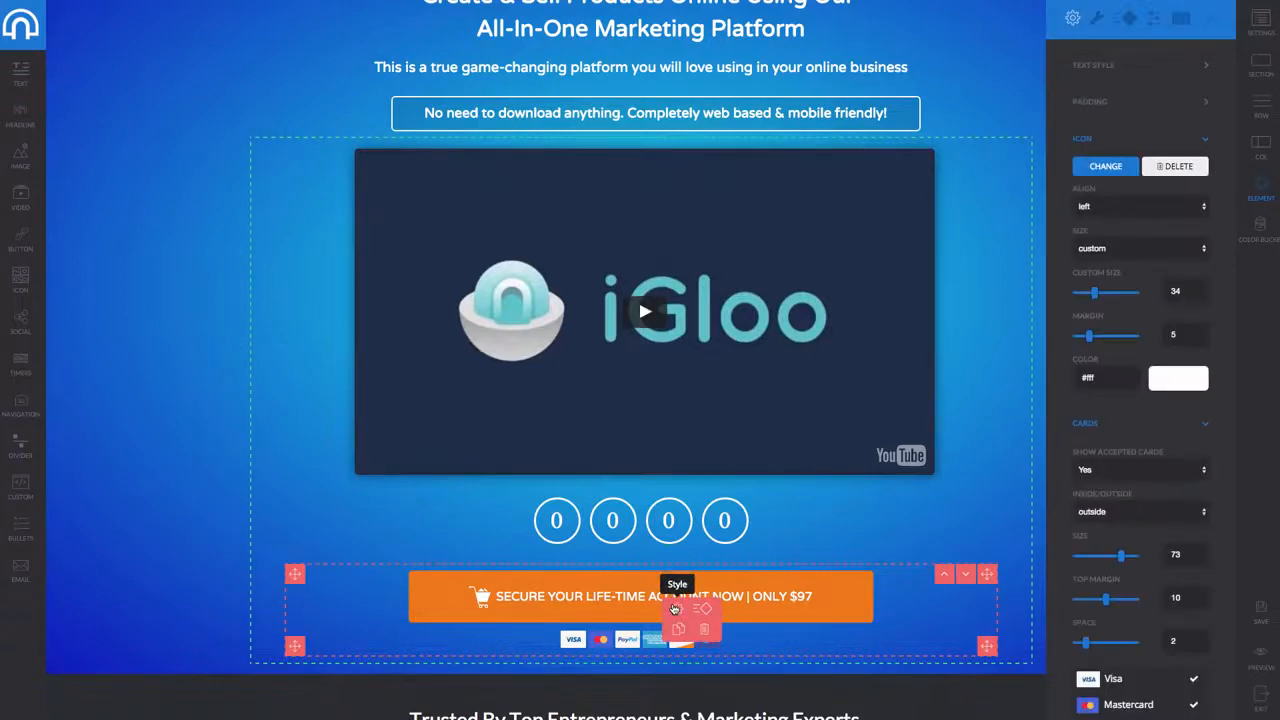
scroll(1139, 430, down, 5)
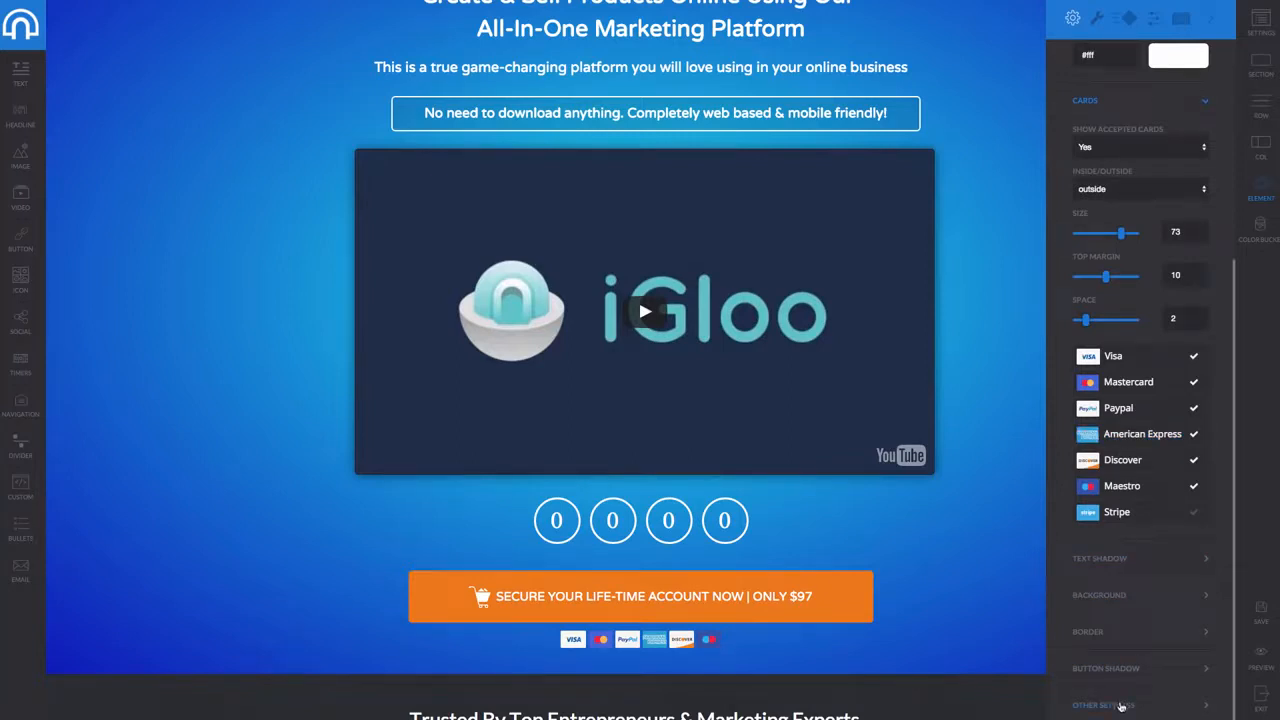
click(1121, 706)
click(1192, 111)
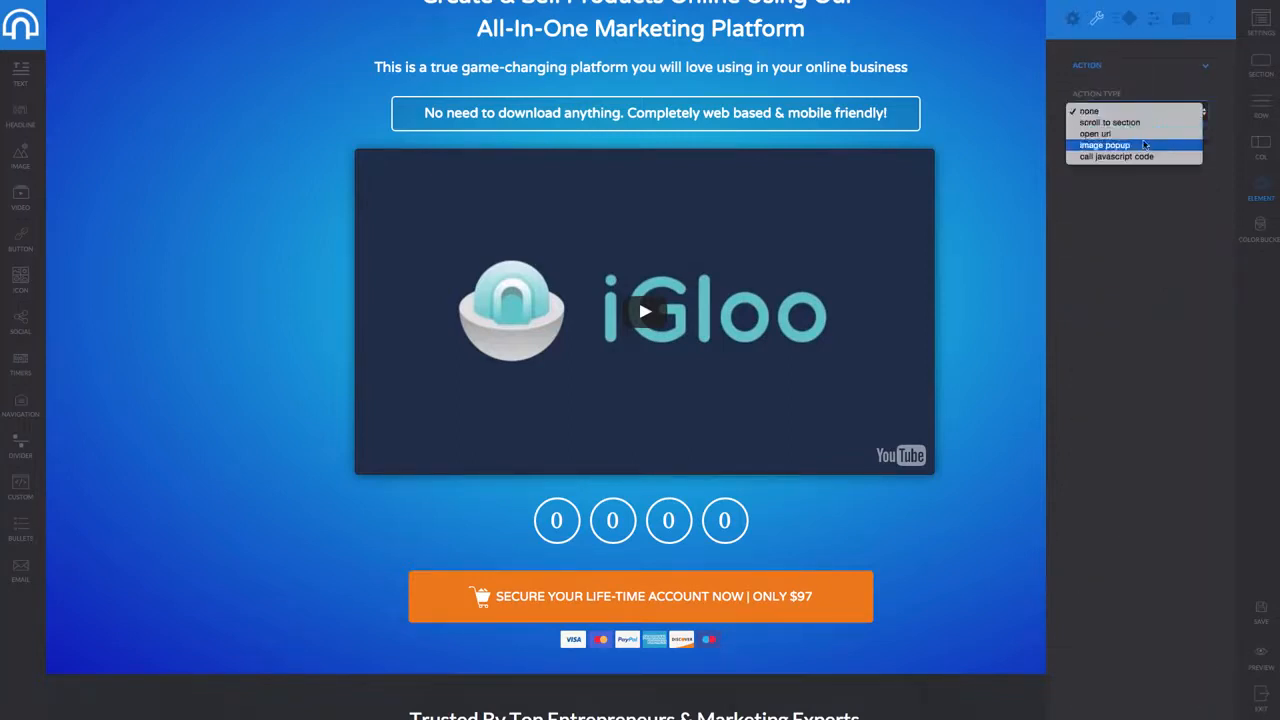
click(1138, 134)
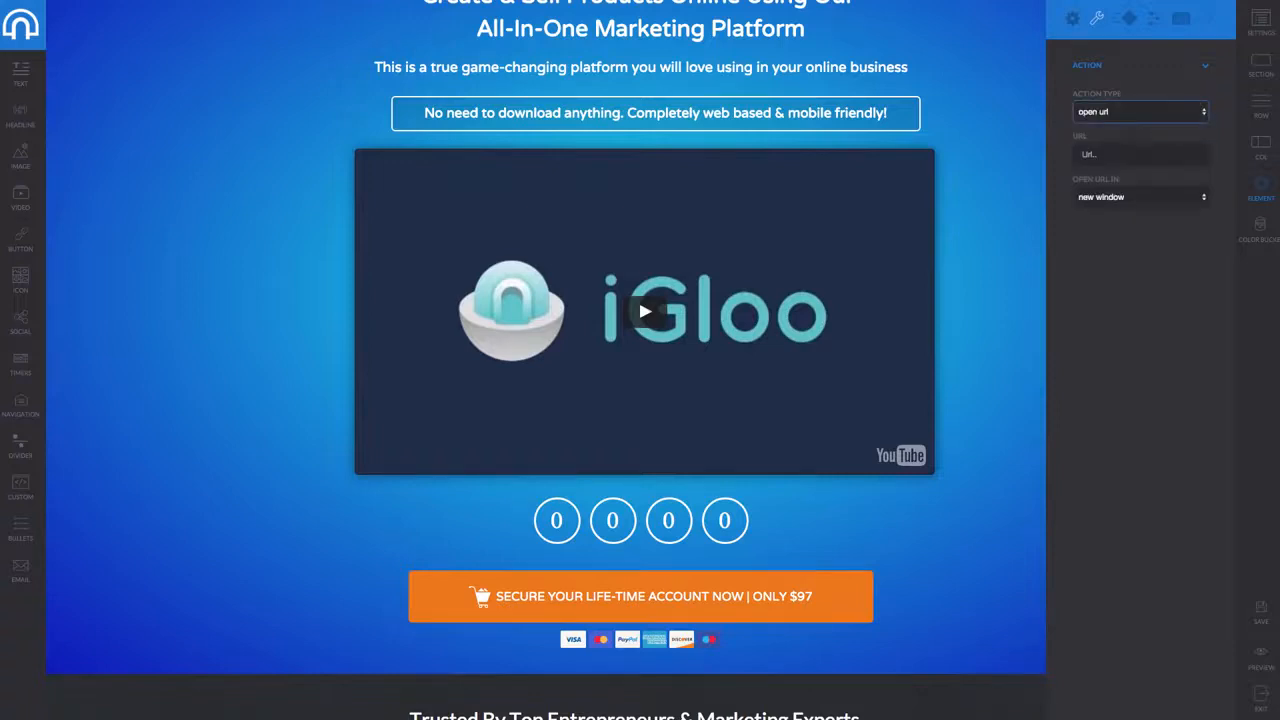
click(1122, 152)
click(1130, 203)
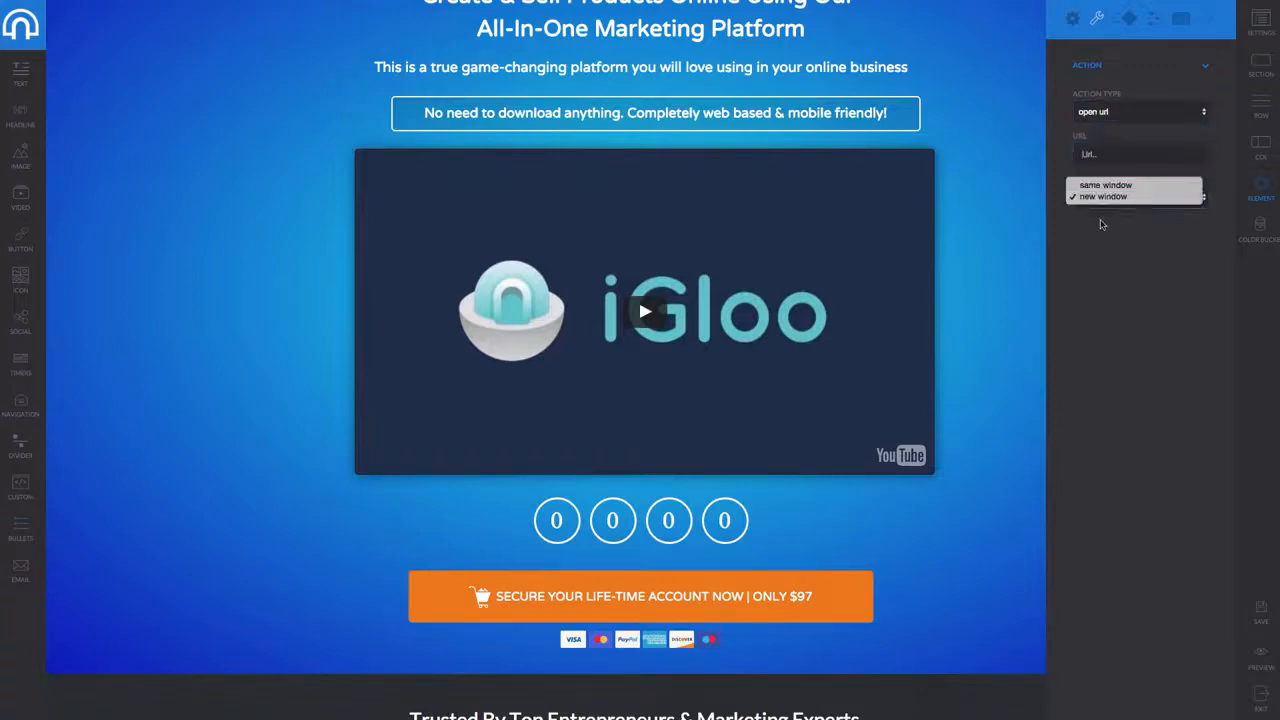
click(1110, 182)
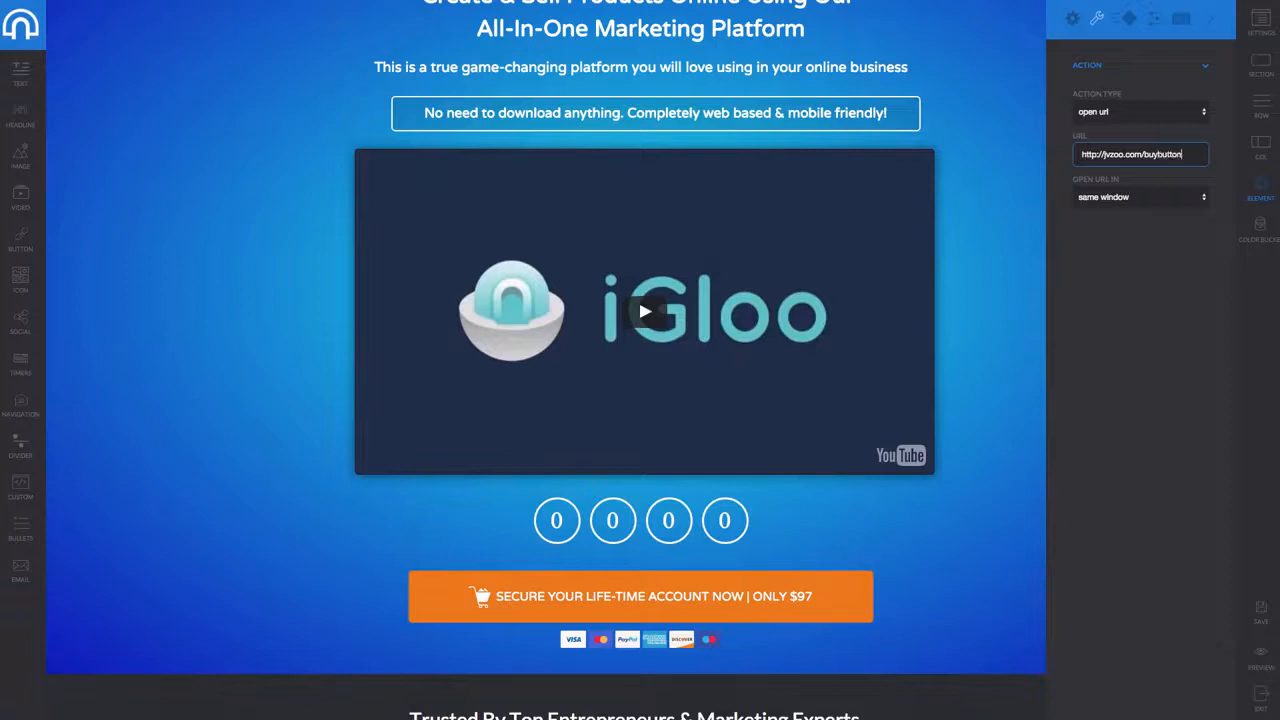
click(1115, 288)
click(989, 303)
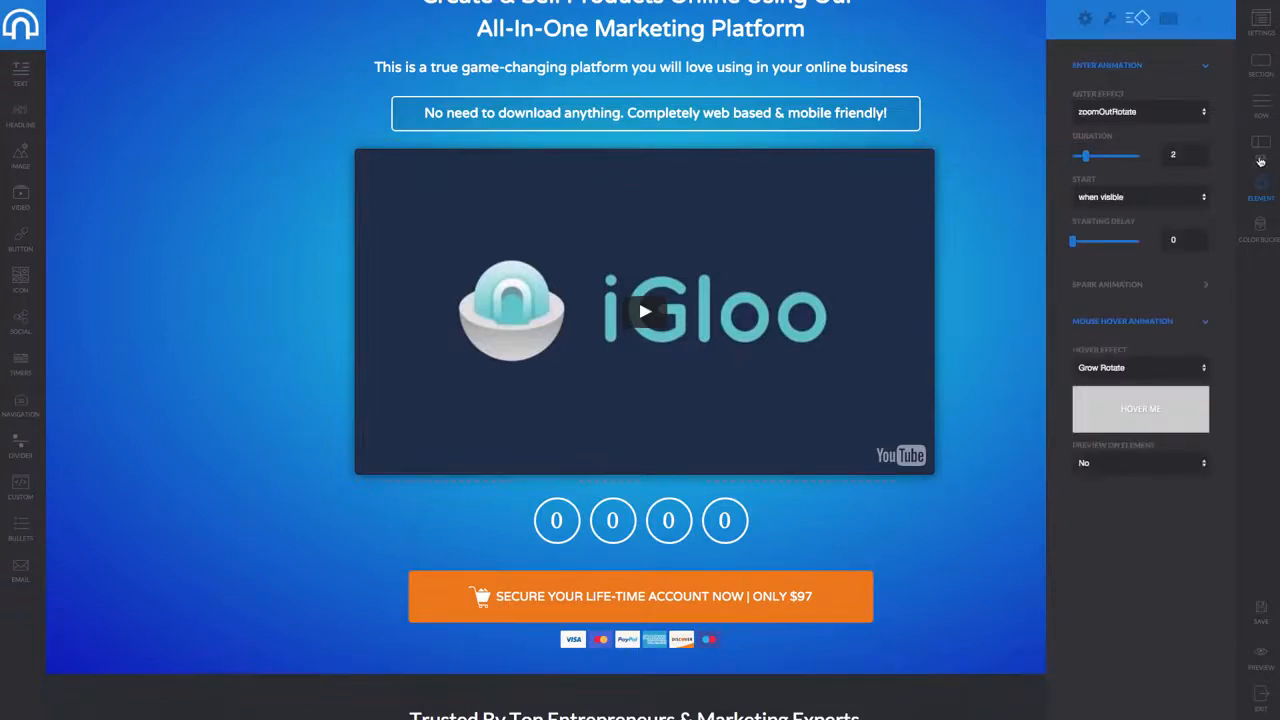
Review the video's column, row, section and page settings, then save and preview the sales page
click(1265, 150)
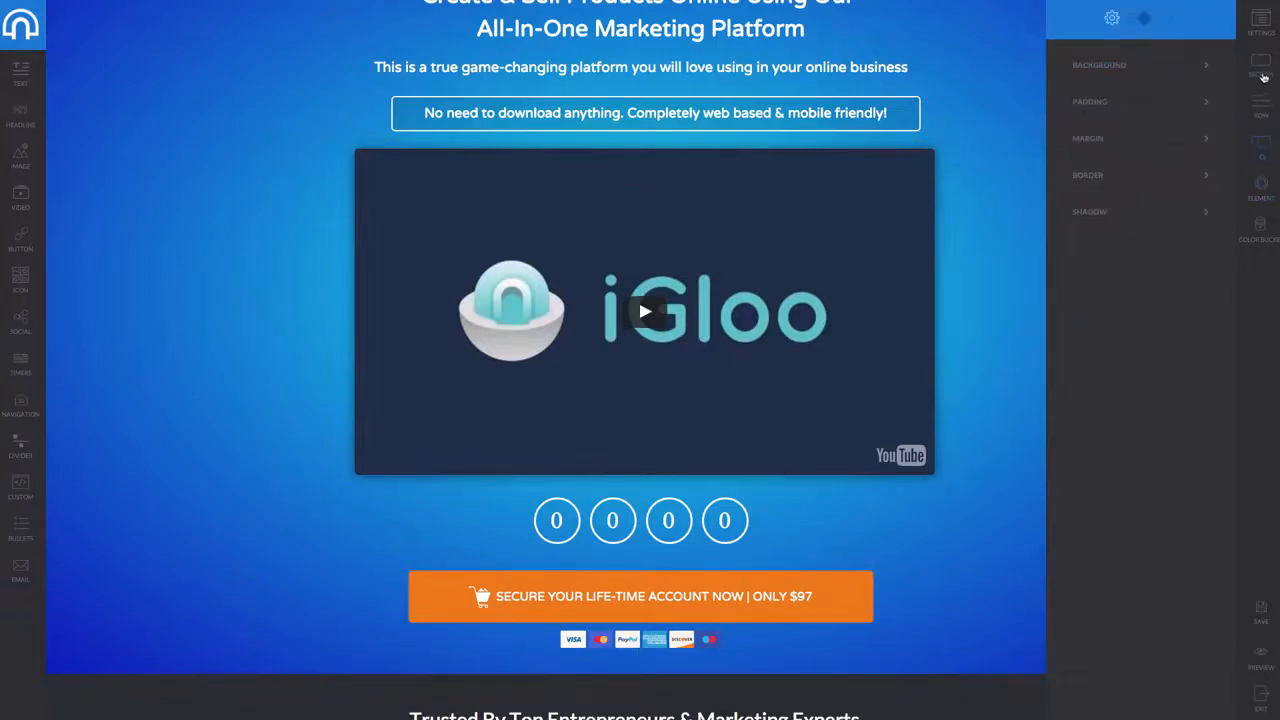
click(1264, 113)
click(1262, 66)
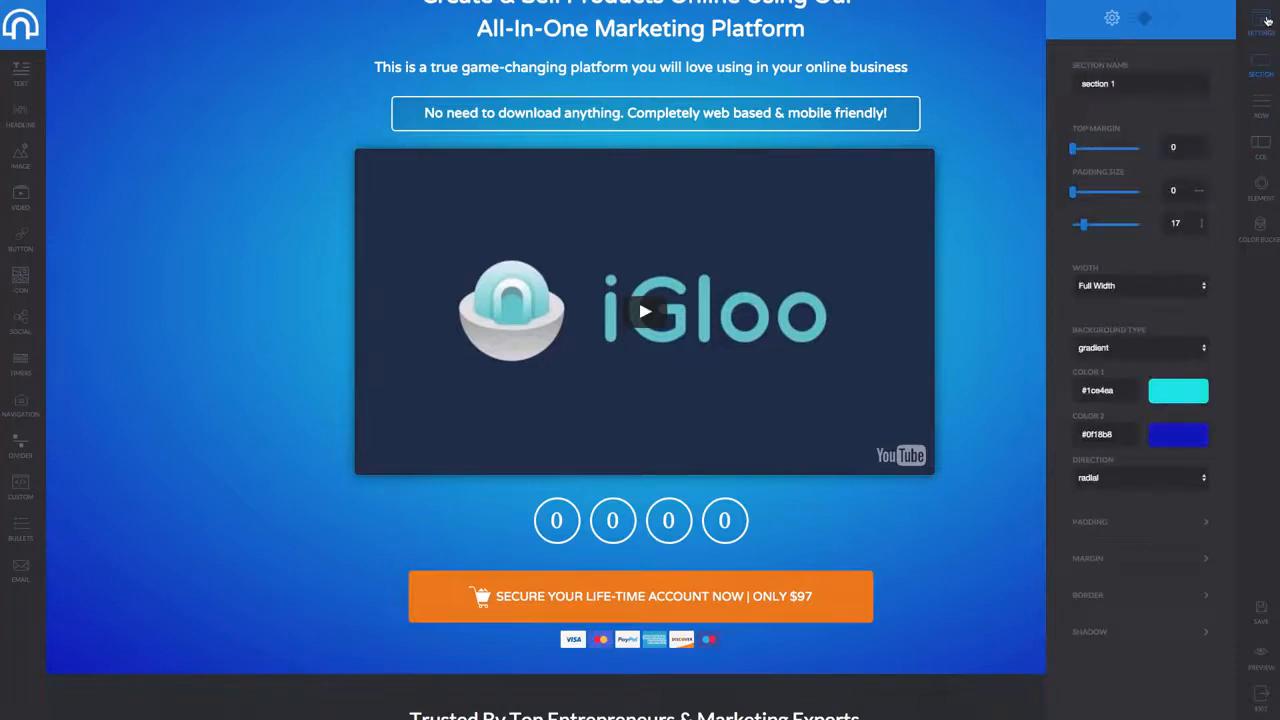
click(1265, 22)
click(463, 316)
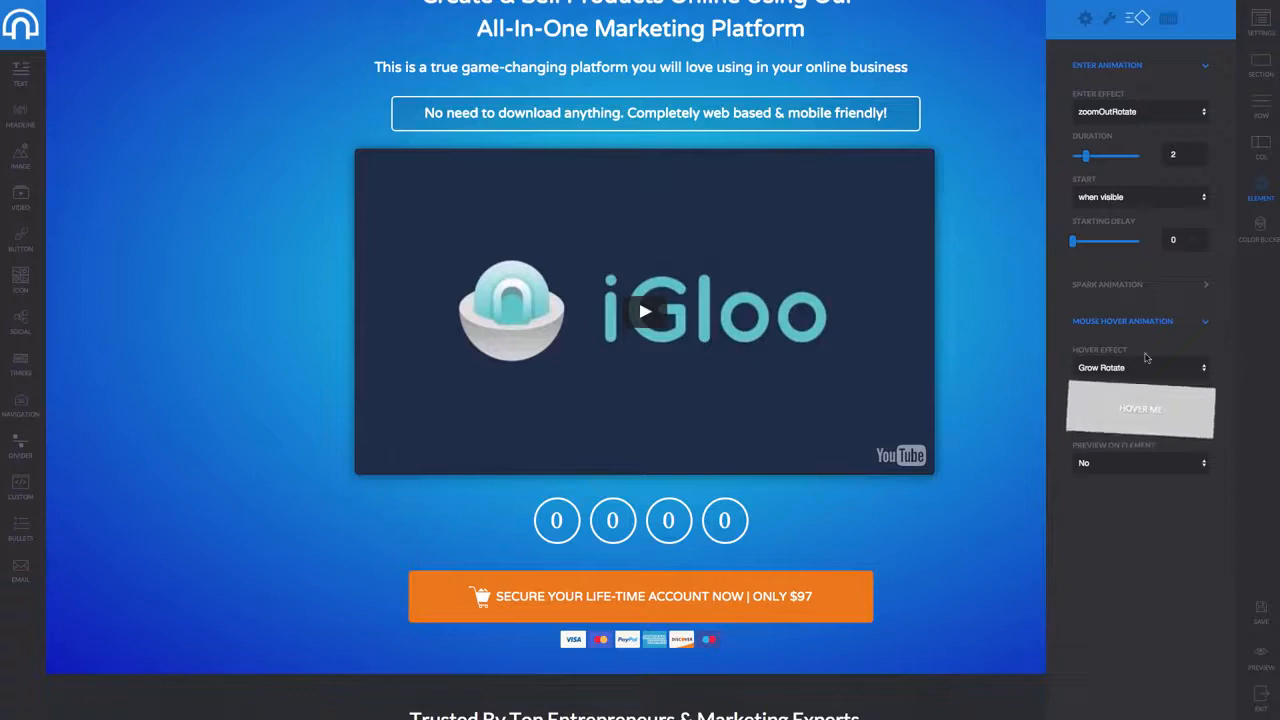
click(1109, 18)
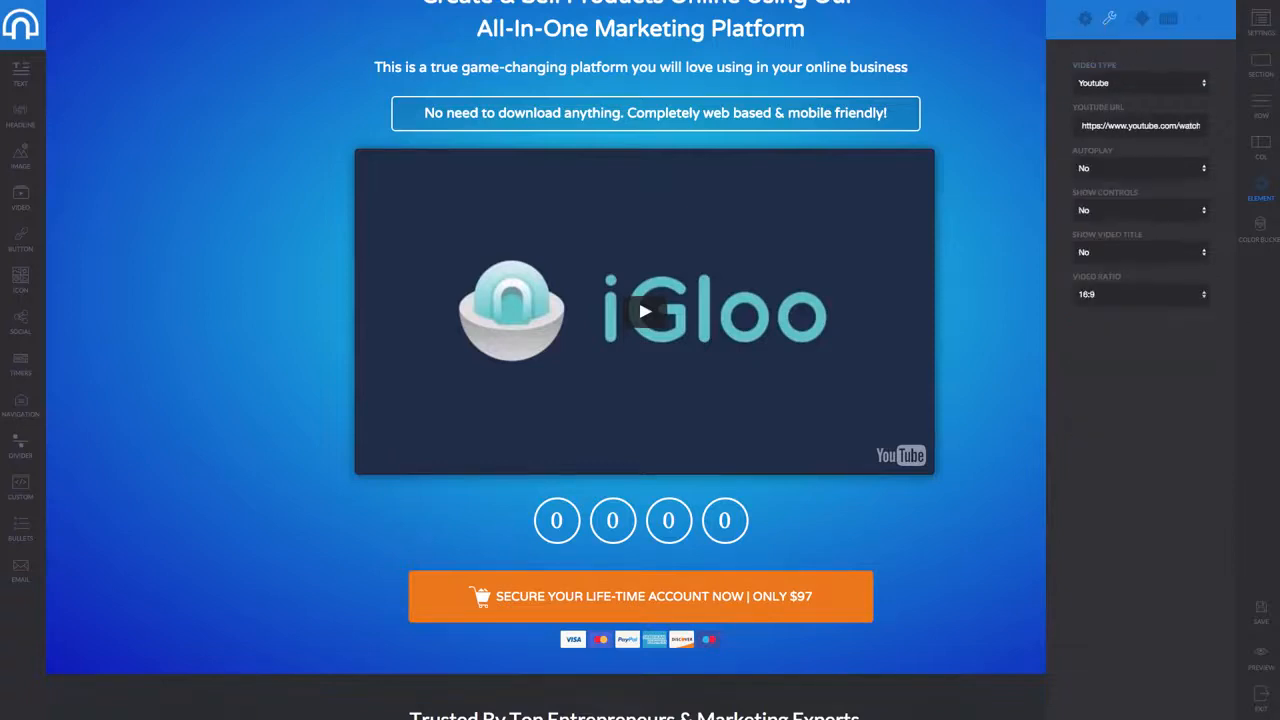
click(1262, 619)
click(1267, 657)
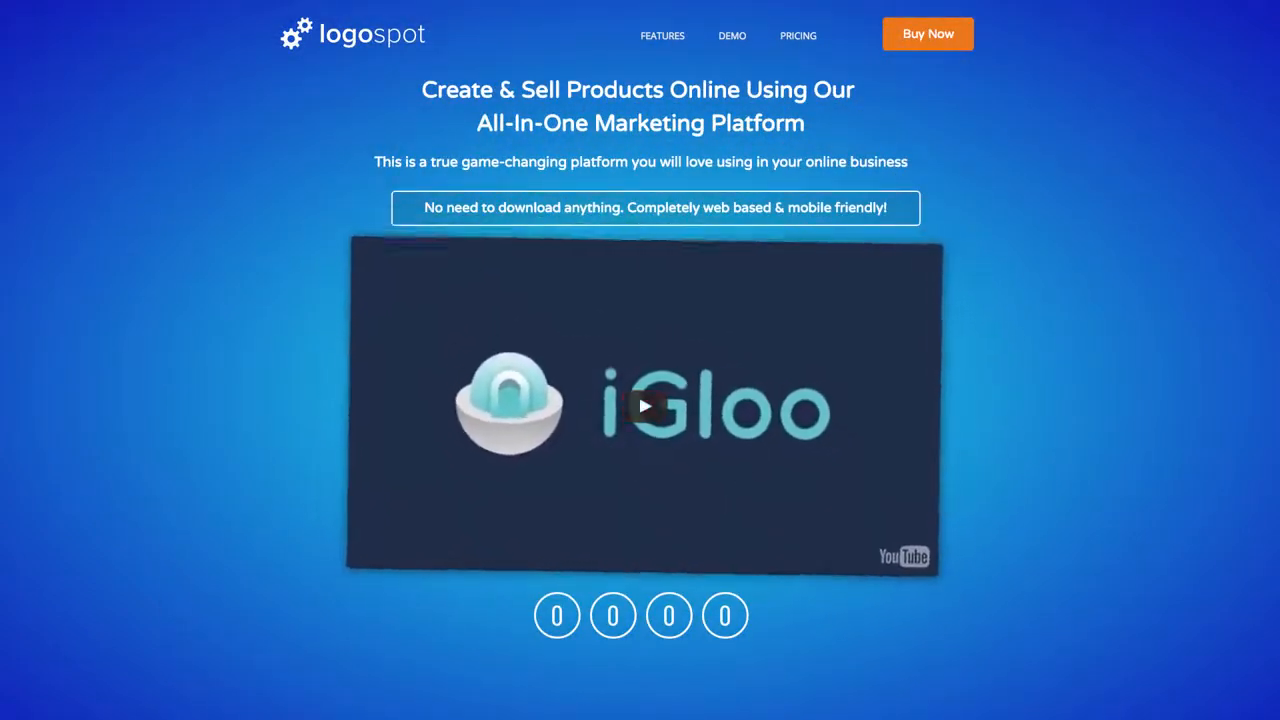
Scroll the live preview of the logospot sales page from headline to footer and back
scroll(615, 445, down, 5)
scroll(600, 396, up, 5)
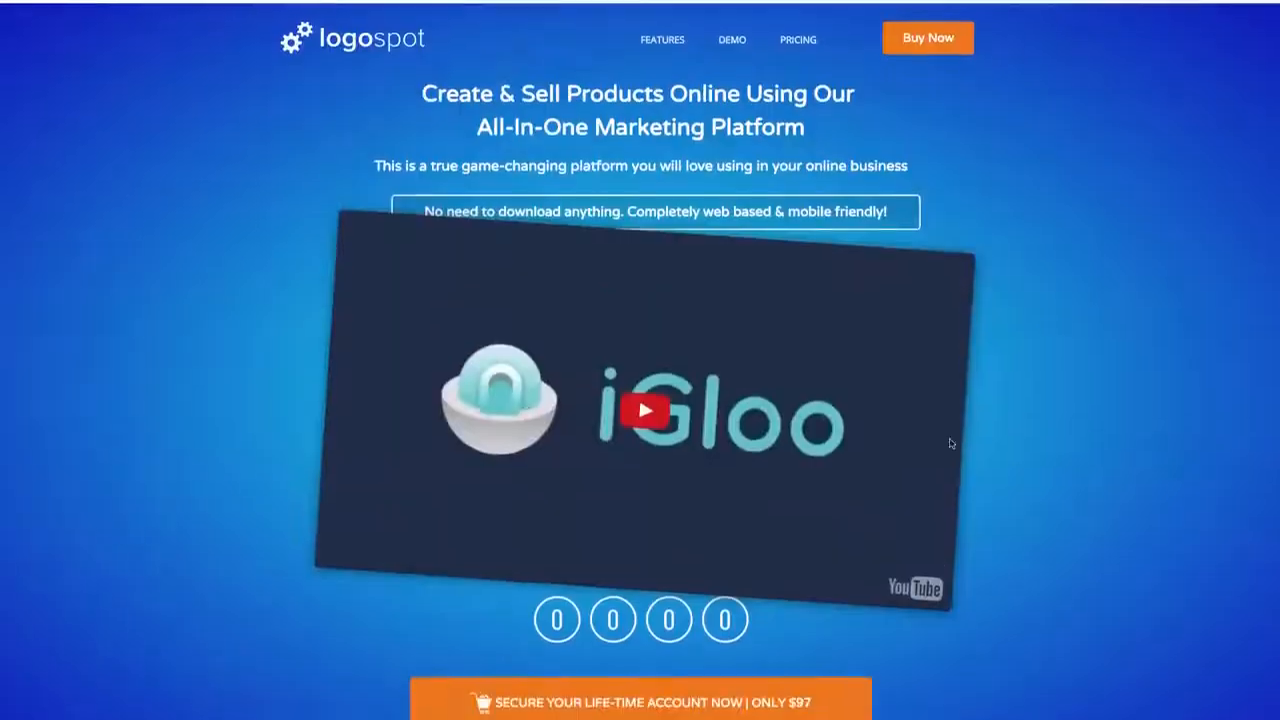
scroll(625, 380, down, 3)
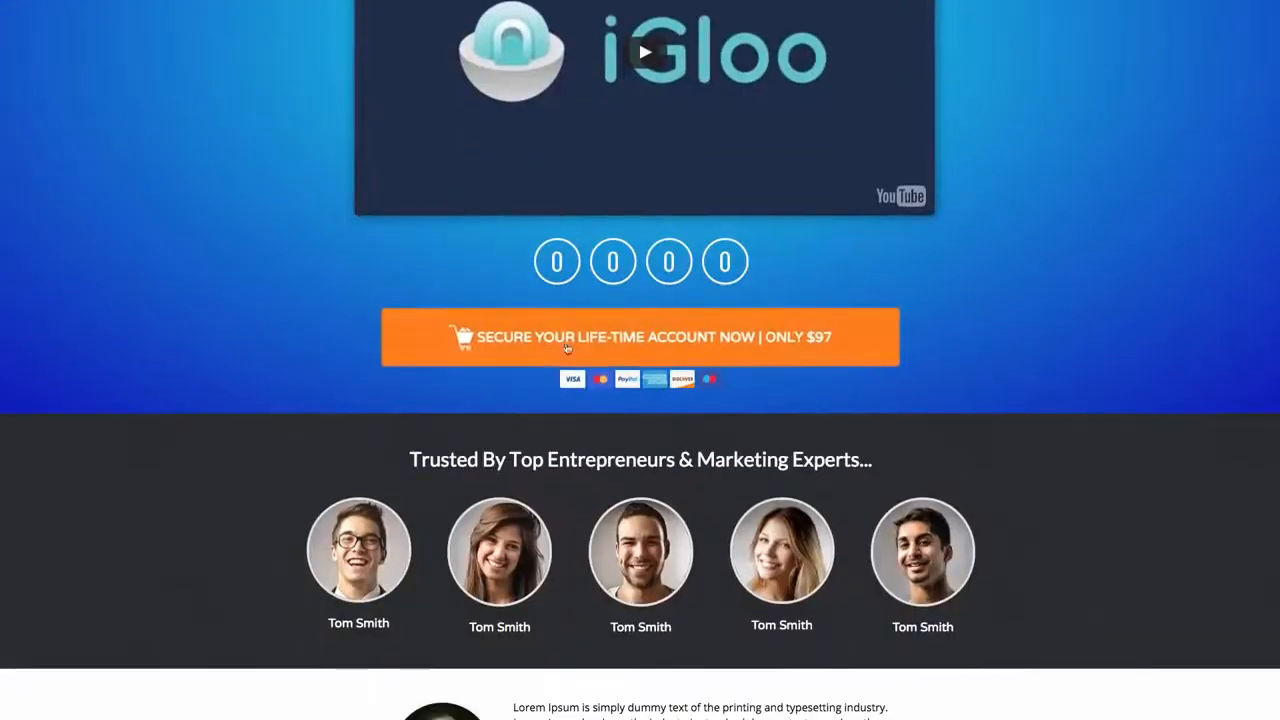
scroll(700, 348, down, 4)
scroll(719, 342, down, 3)
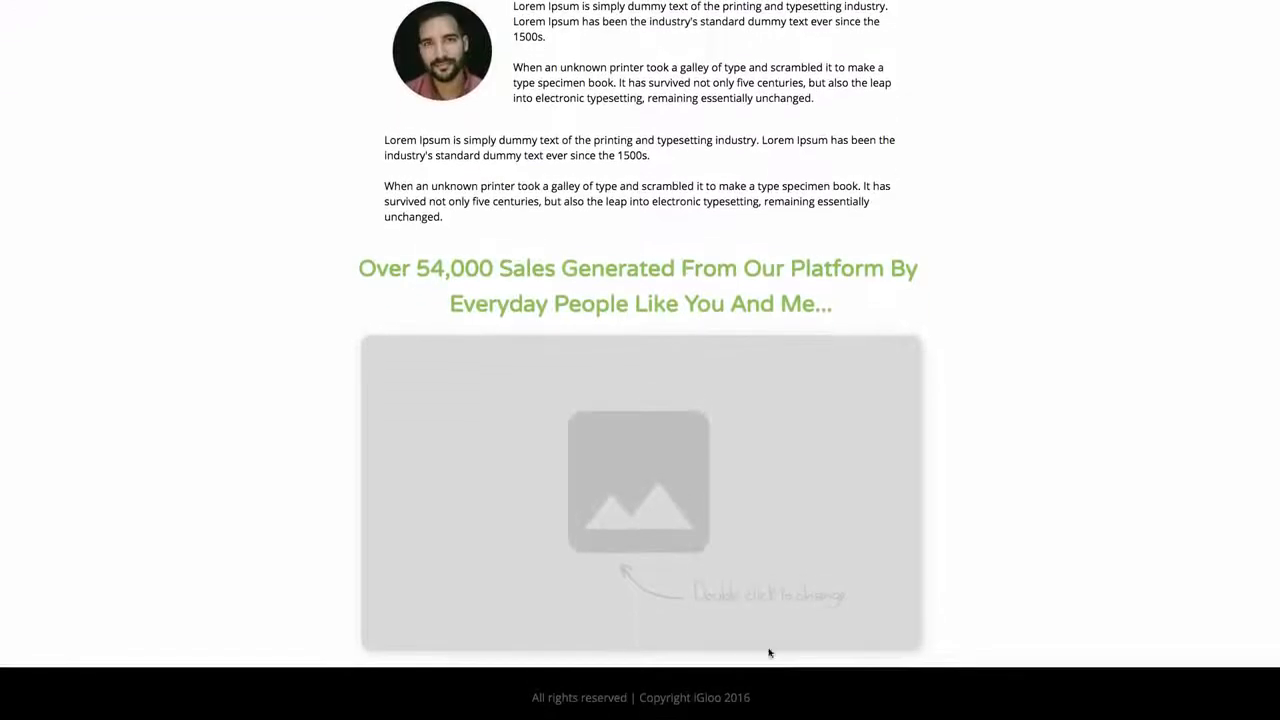
scroll(625, 285, up, 4)
scroll(874, 274, up, 1)
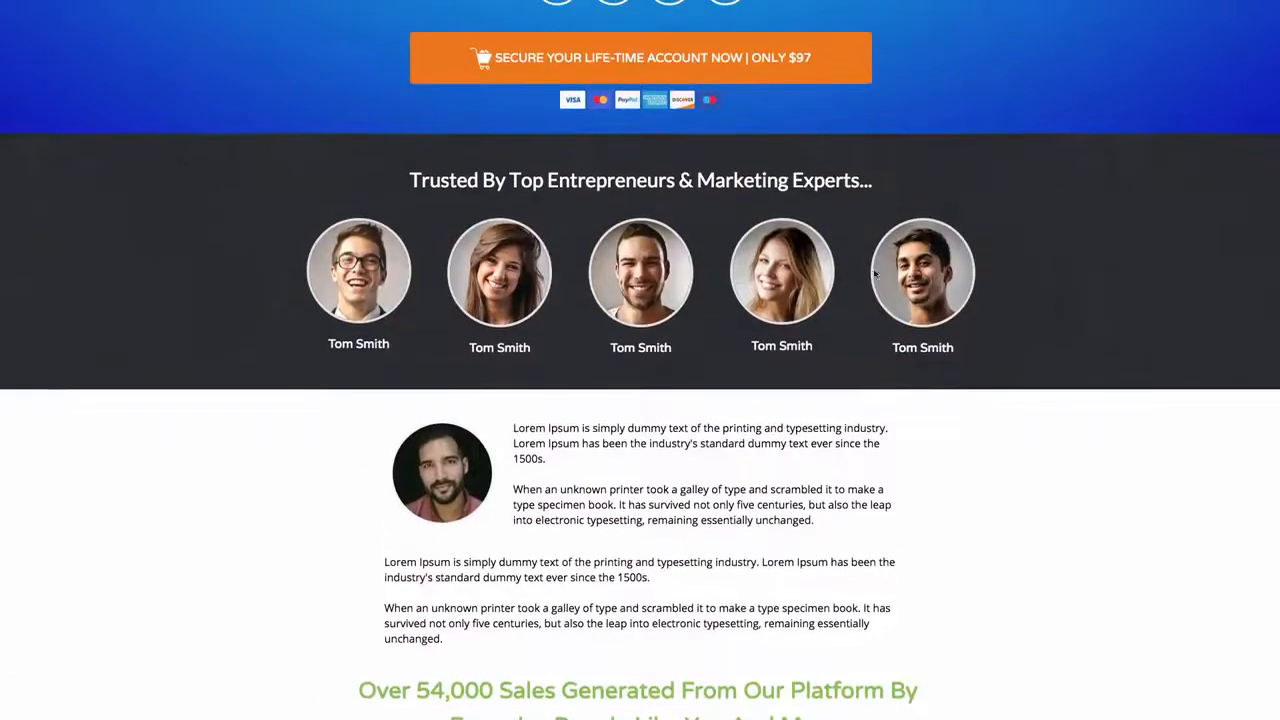
scroll(486, 497, down, 4)
scroll(309, 117, up, 10)
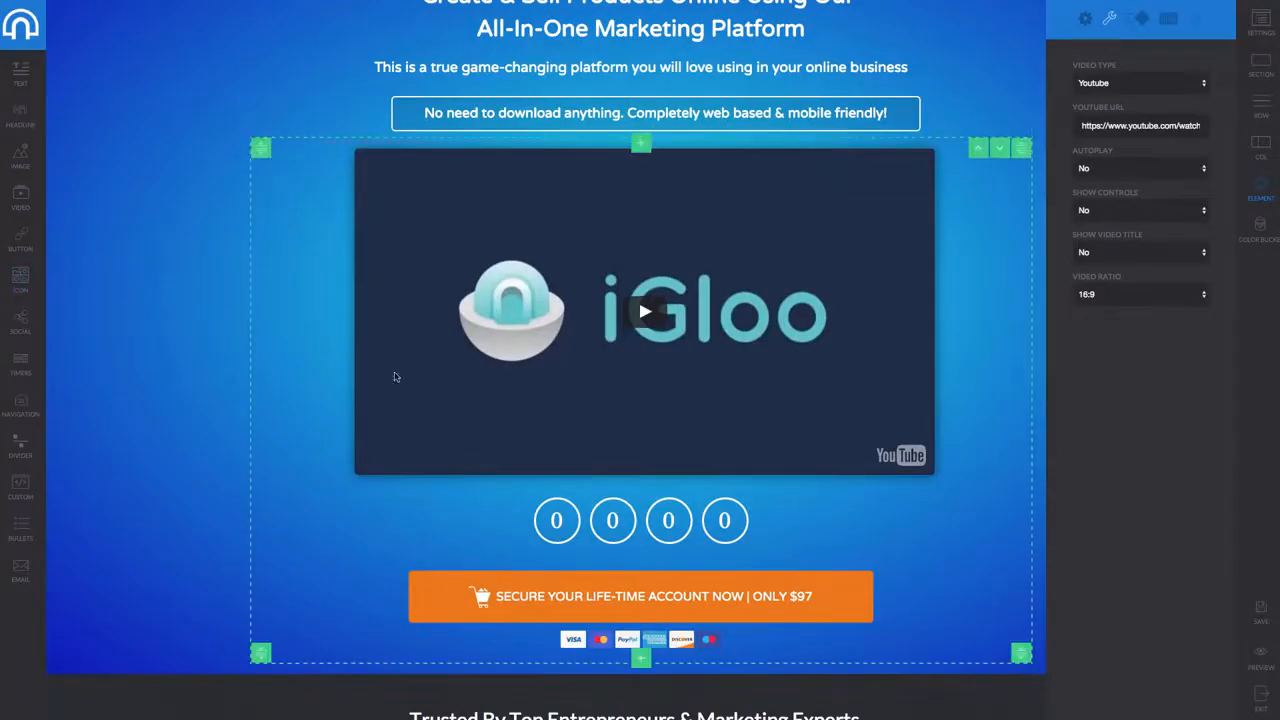
Add a button to the footer styled as the orange 'Click Here to Get Started | 37$'
scroll(445, 522, down, 5)
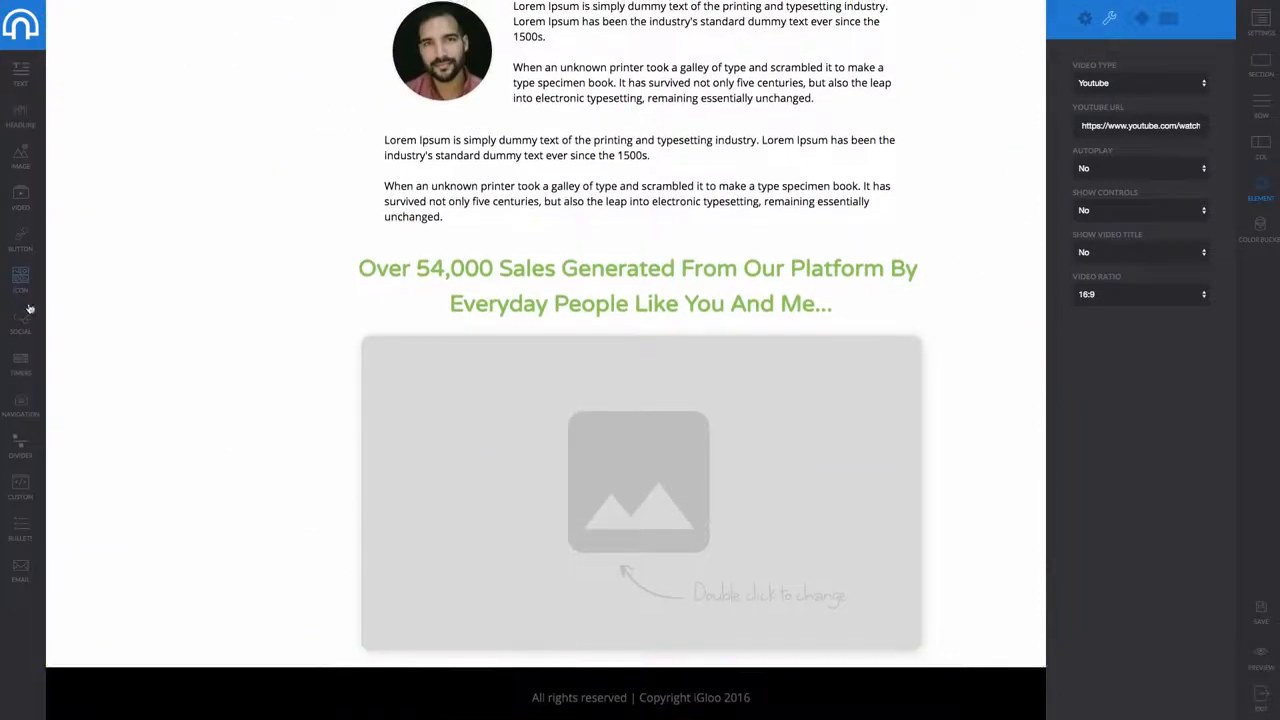
drag(422, 547, 665, 654)
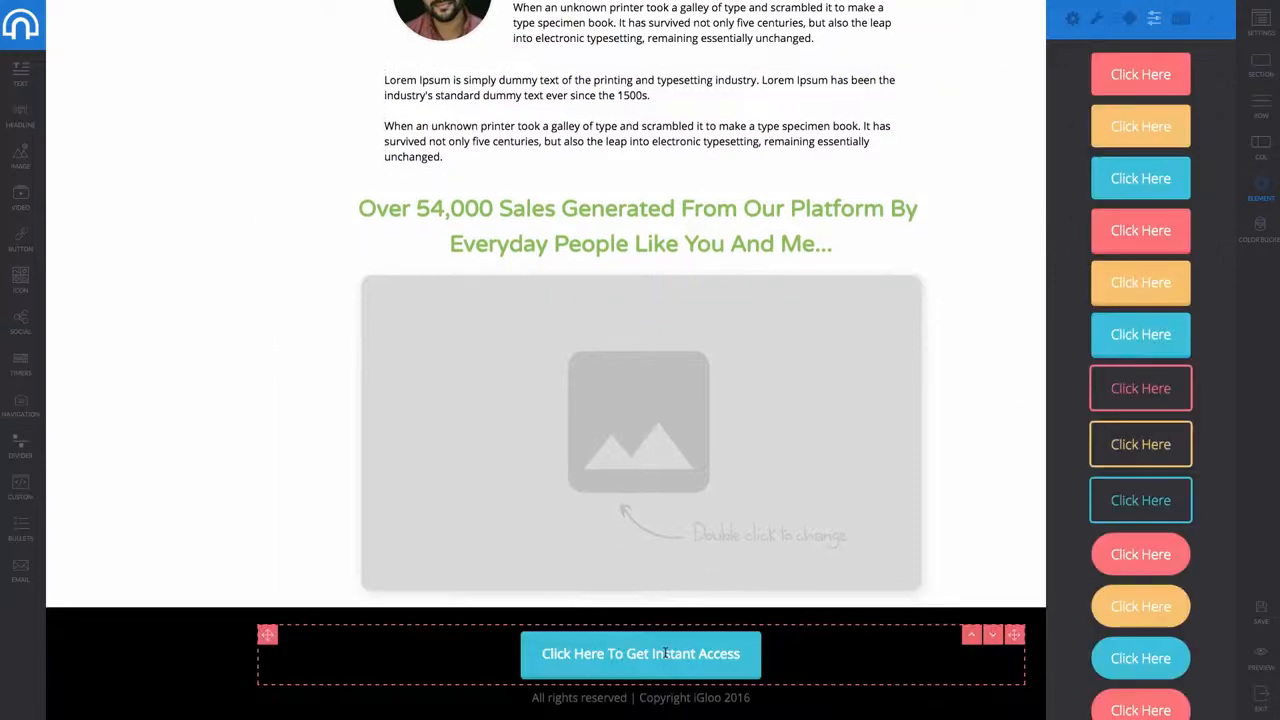
scroll(1143, 470, down, 4)
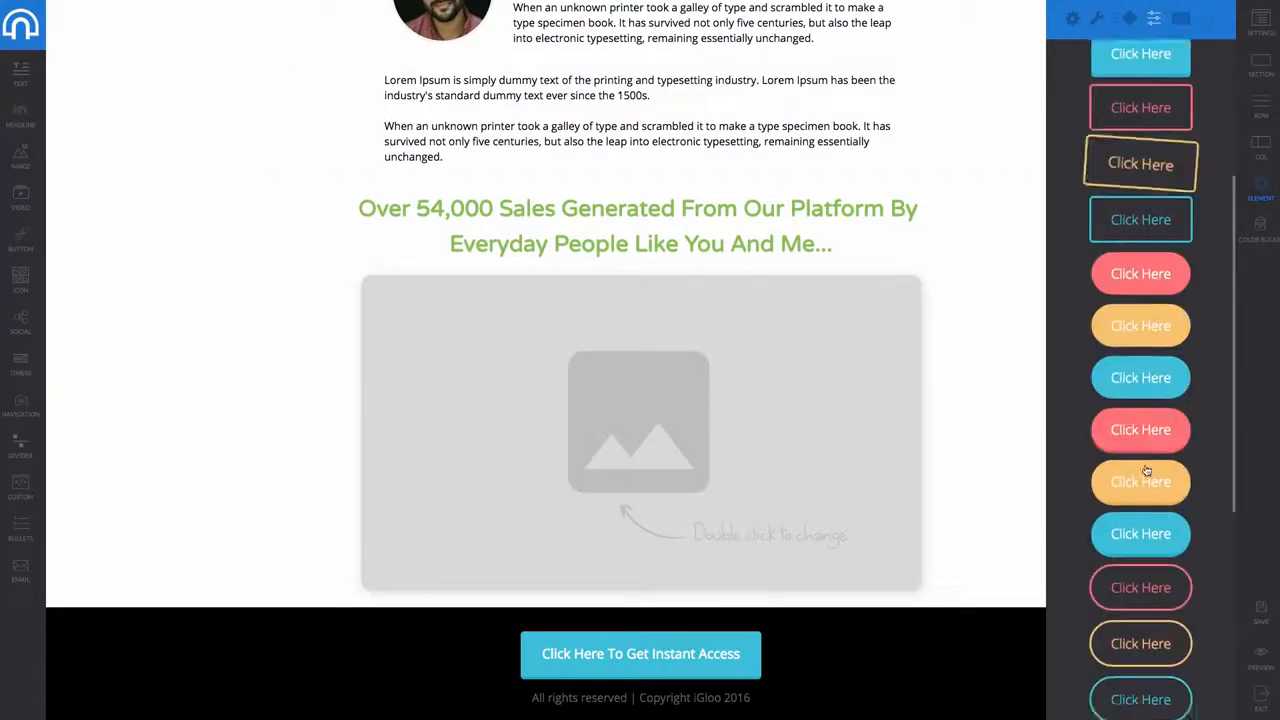
click(1150, 325)
click(1143, 636)
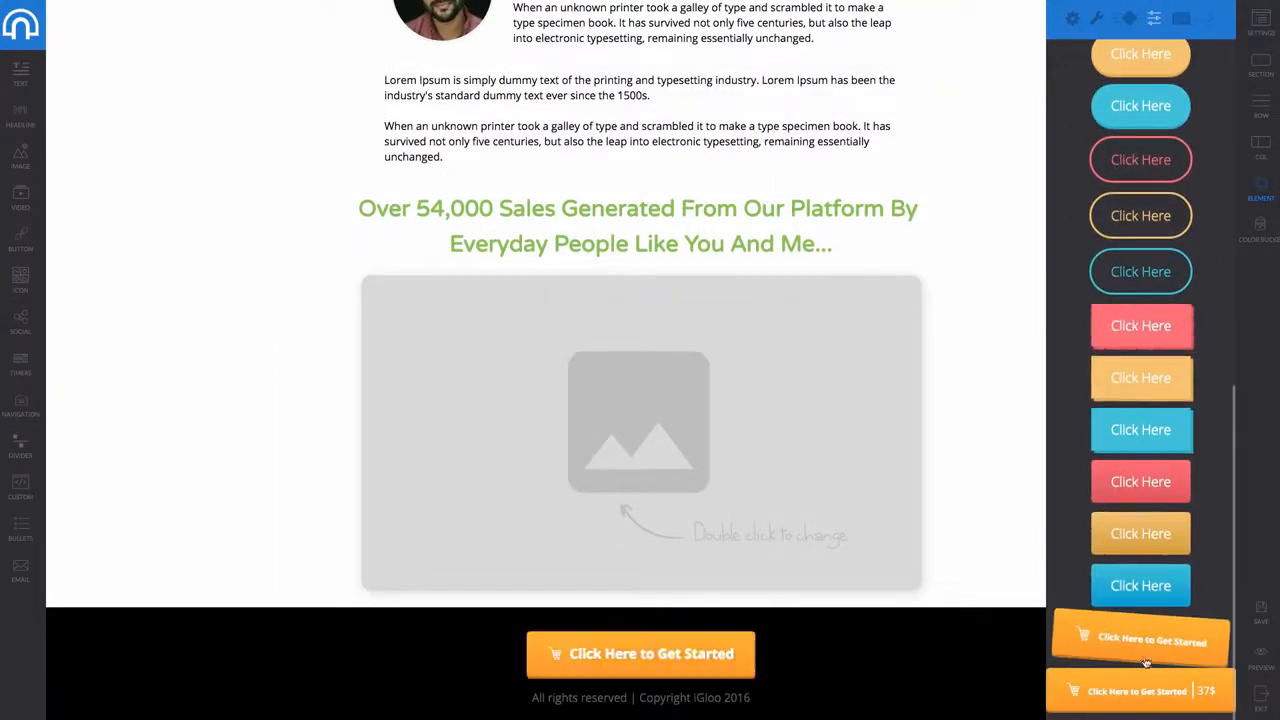
click(1153, 681)
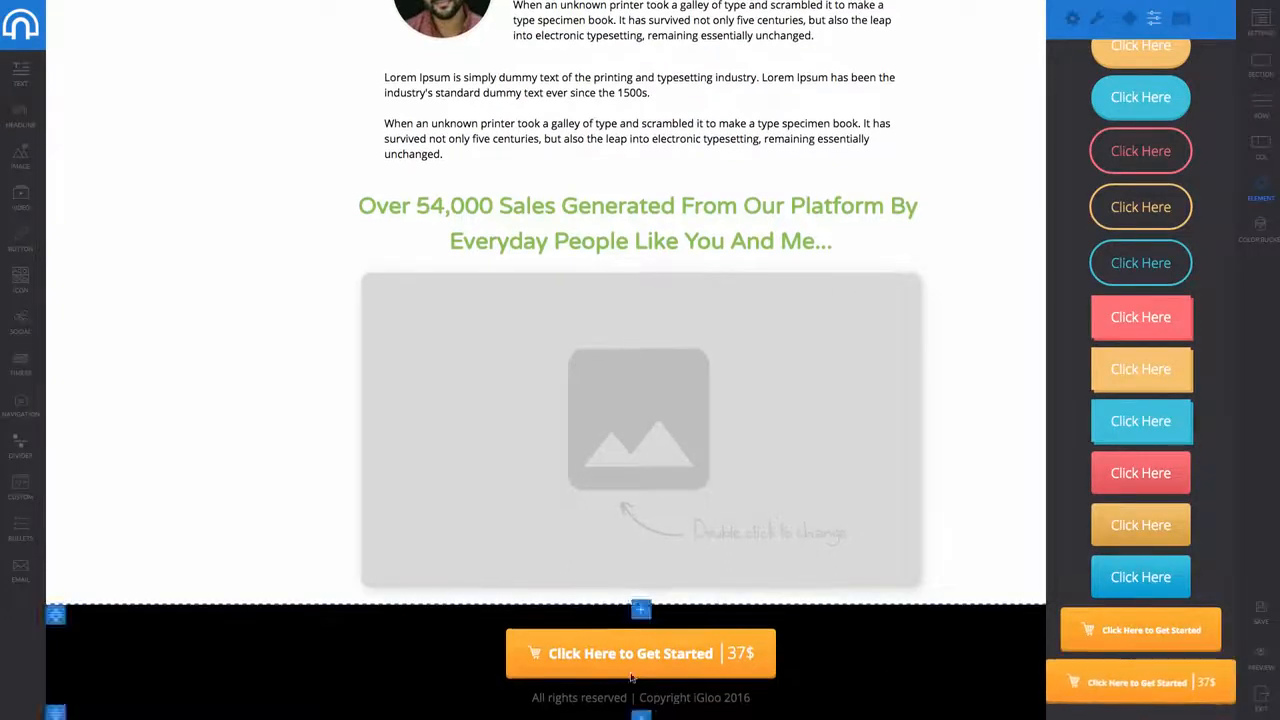
Move the 37$ button into a new one-column row under the image, save, and exit
click(641, 597)
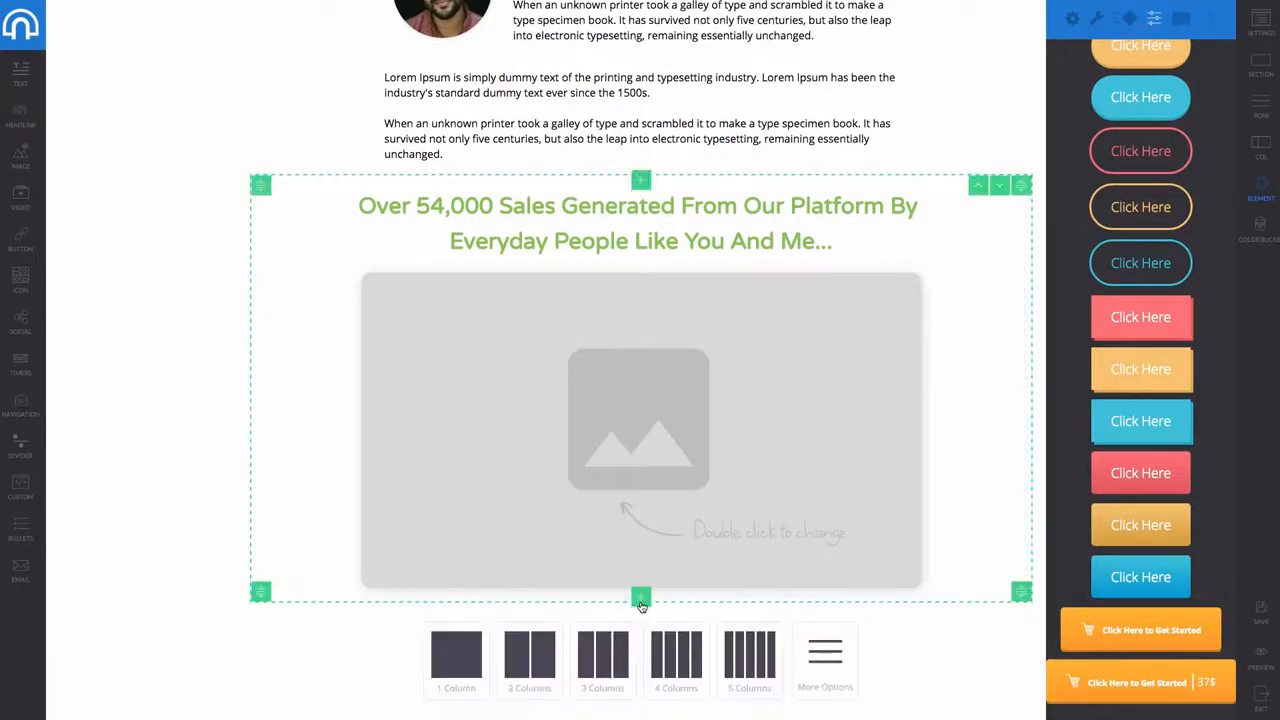
click(456, 655)
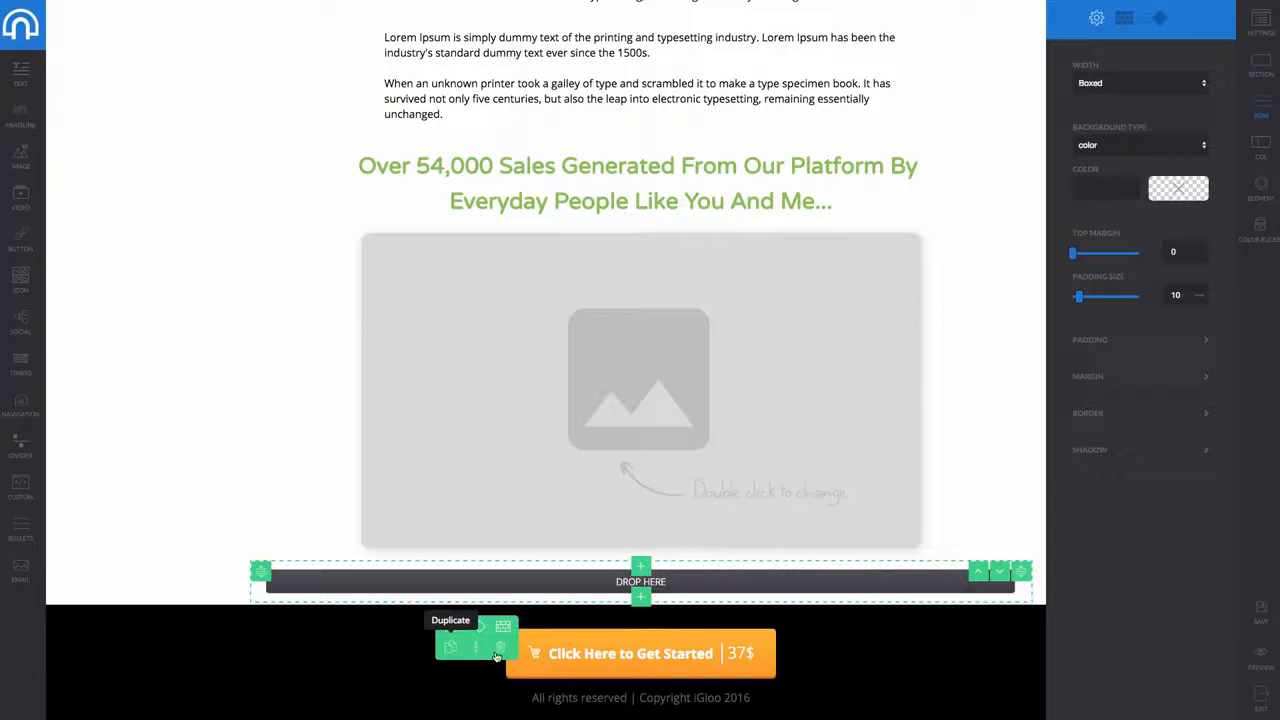
click(645, 653)
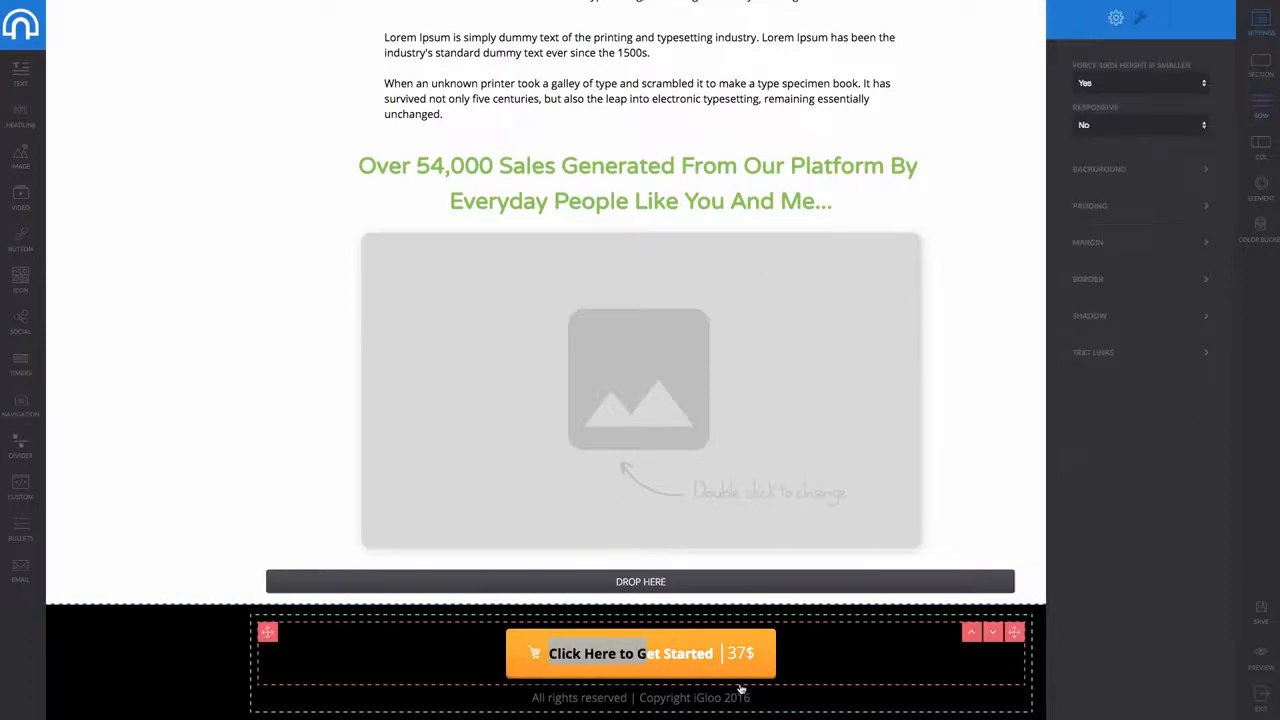
click(971, 637)
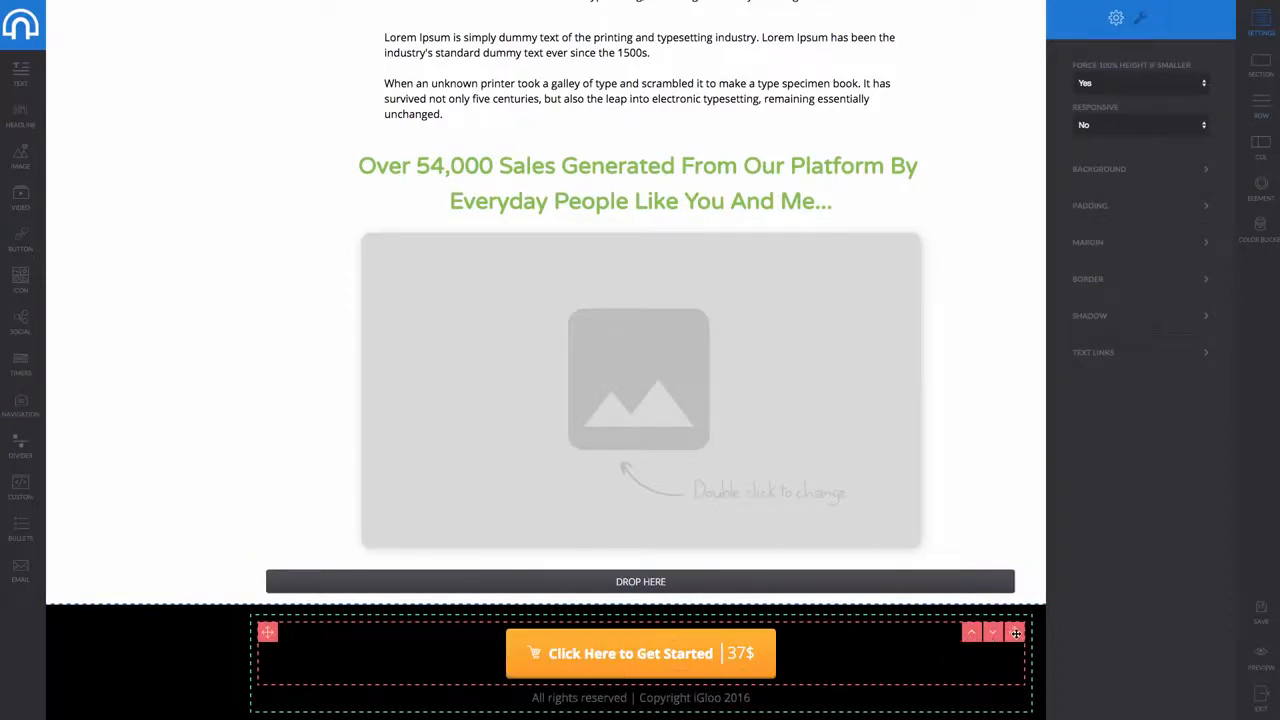
drag(1015, 633, 669, 630)
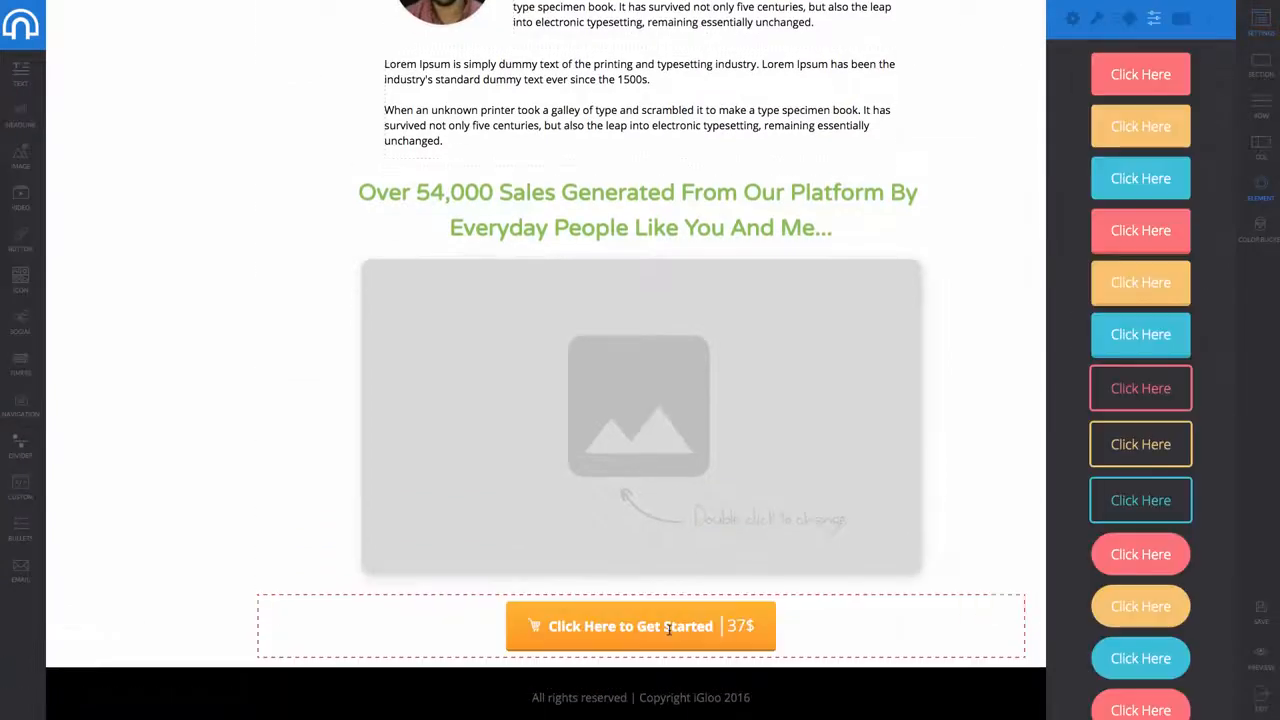
click(122, 483)
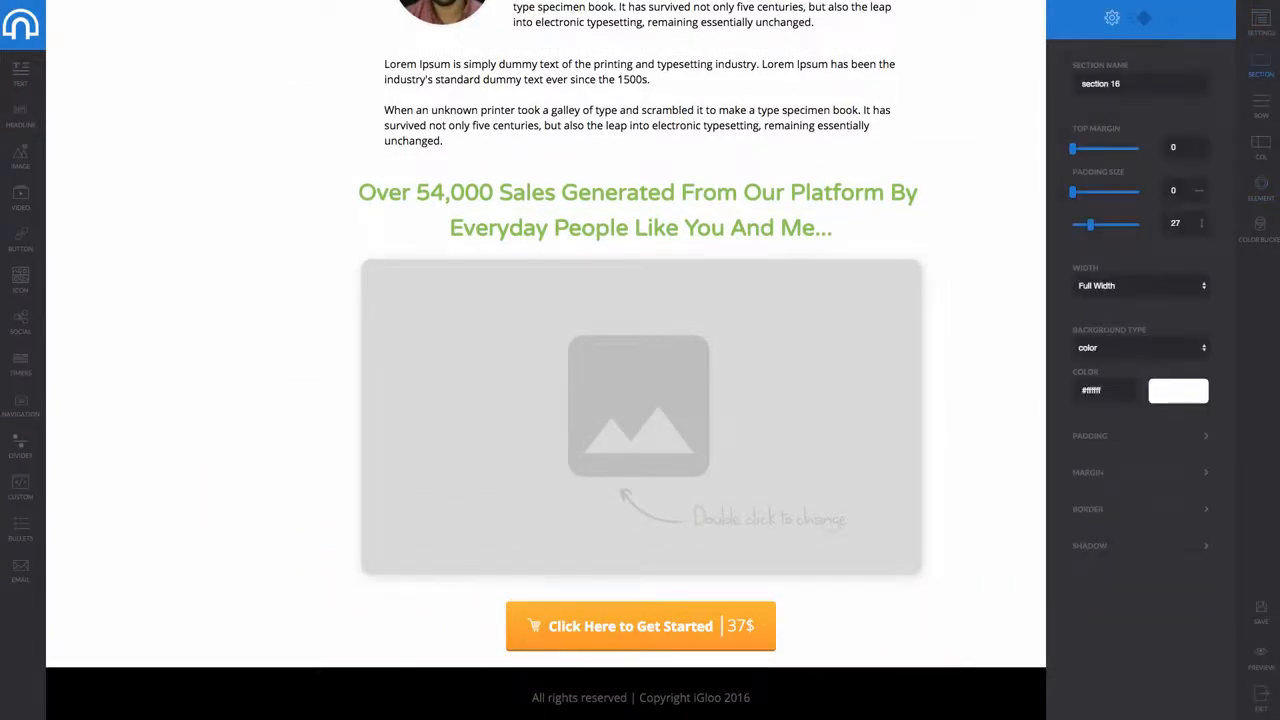
click(1264, 622)
click(18, 18)
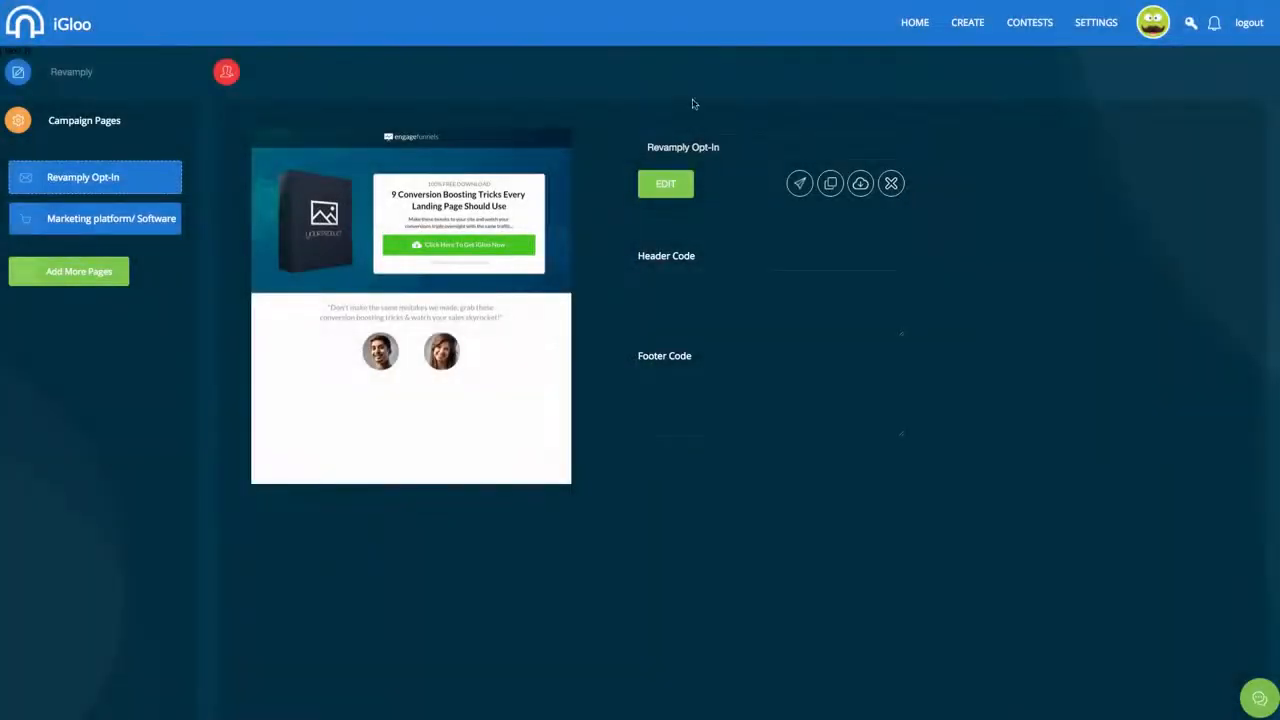
Add page 3. Upsell Upgrade from the third upsell template, Upgrade, and scroll through it
click(62, 265)
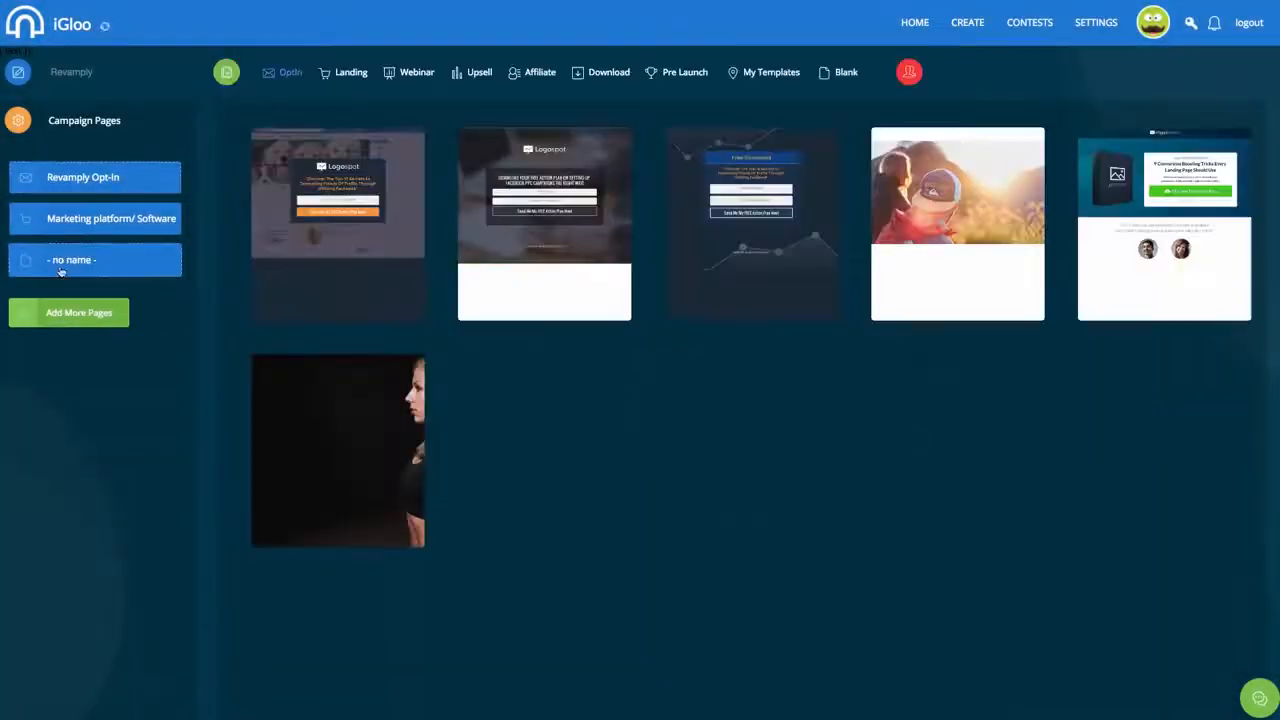
click(476, 77)
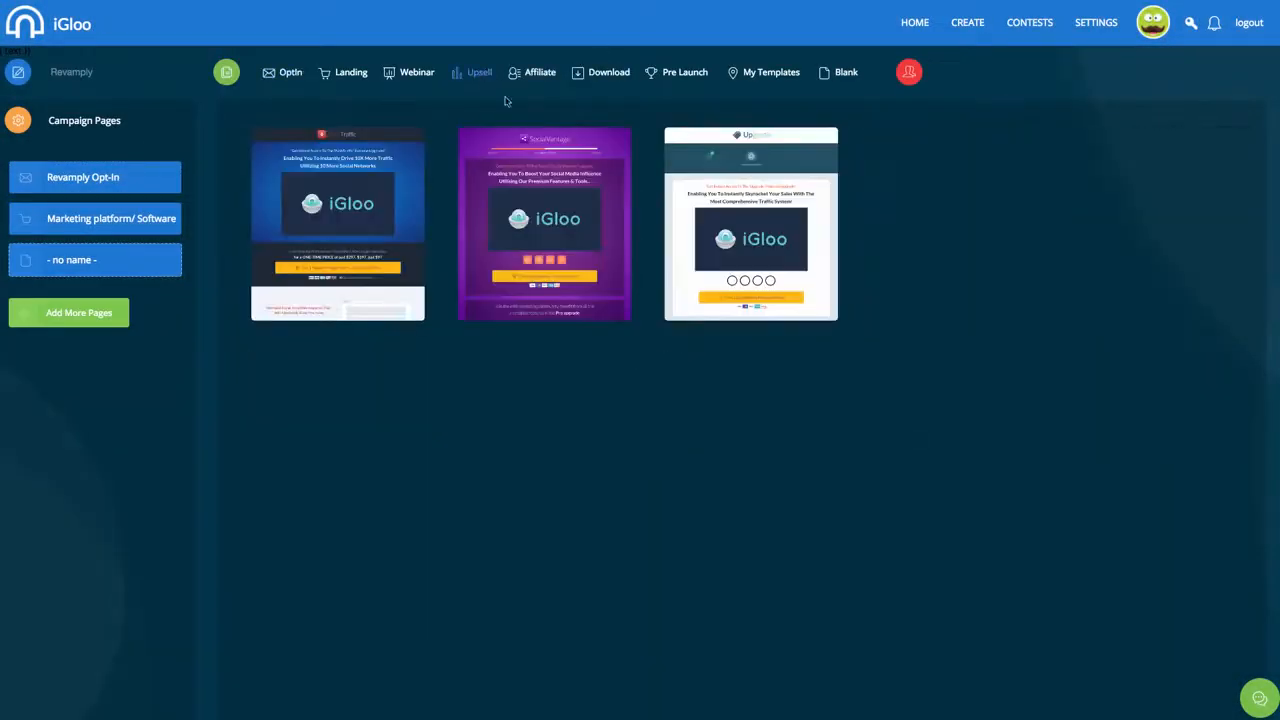
click(774, 230)
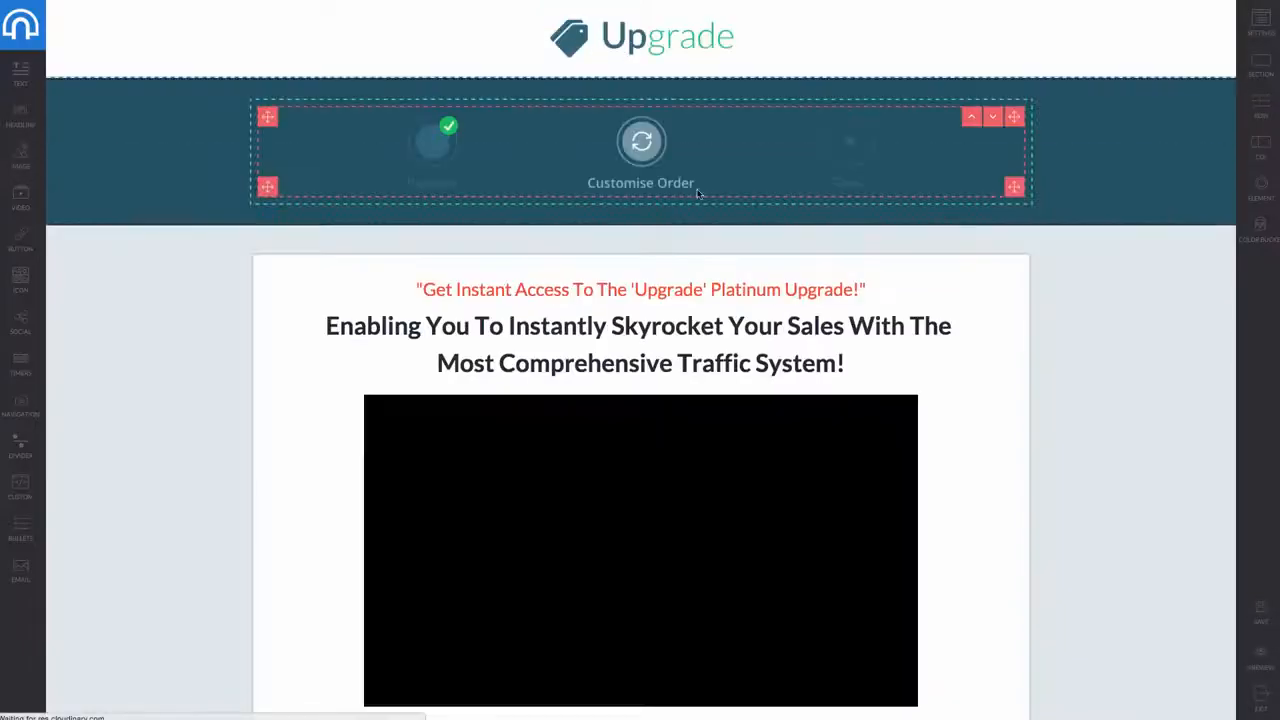
scroll(640, 300, down, 5)
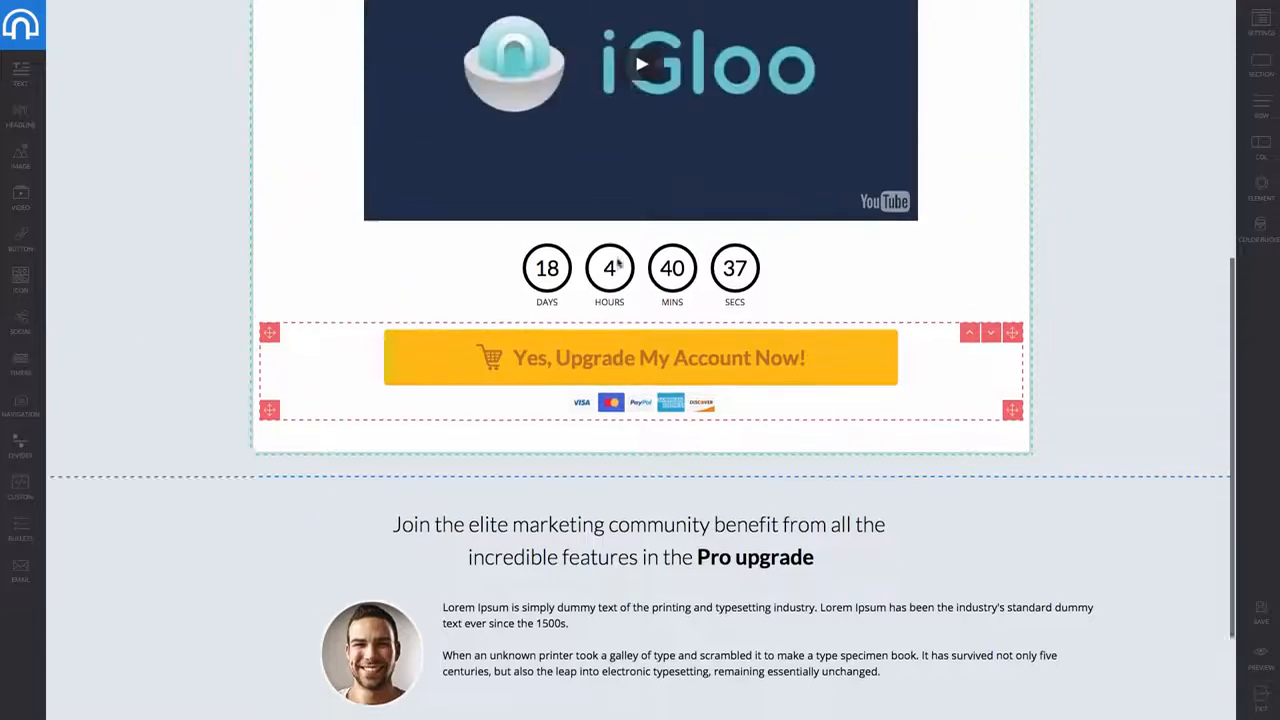
scroll(618, 263, down, 2)
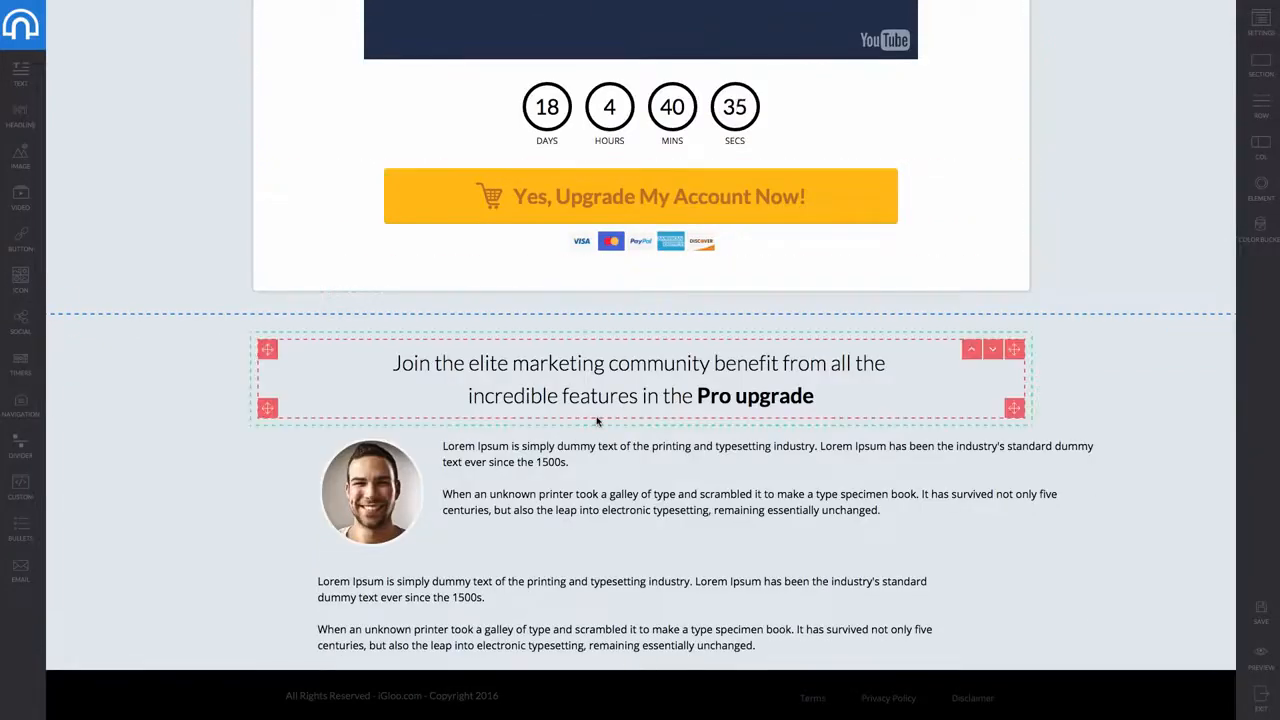
scroll(597, 421, up, 7)
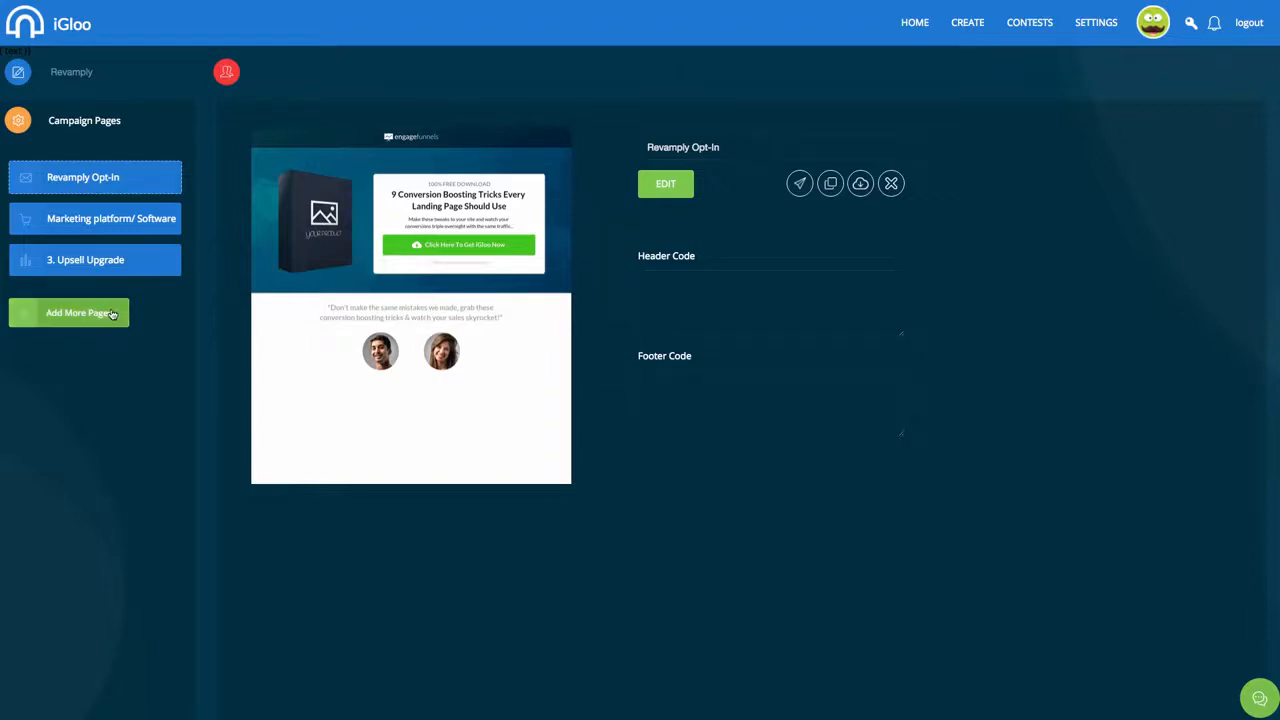
Create the JV Page from the fourth affiliate template, Fresh, and open it for editing
click(80, 312)
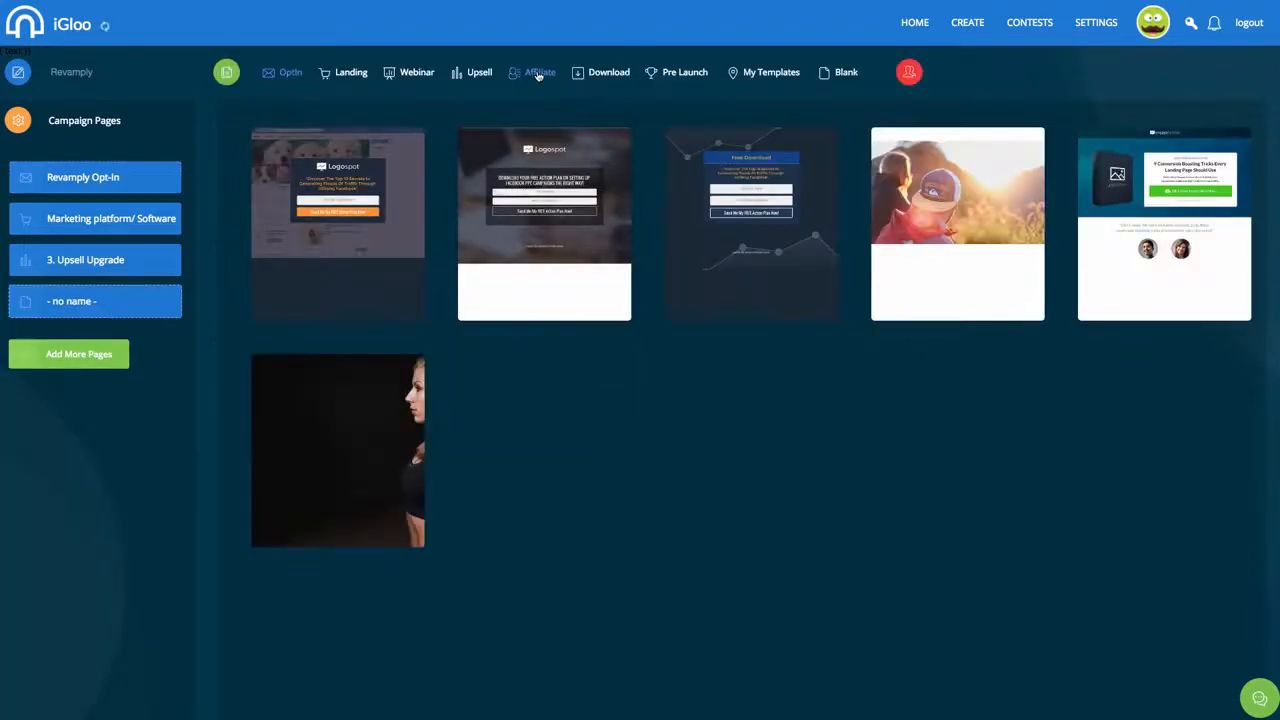
click(539, 77)
mouse_move(547, 252)
mouse_move(766, 229)
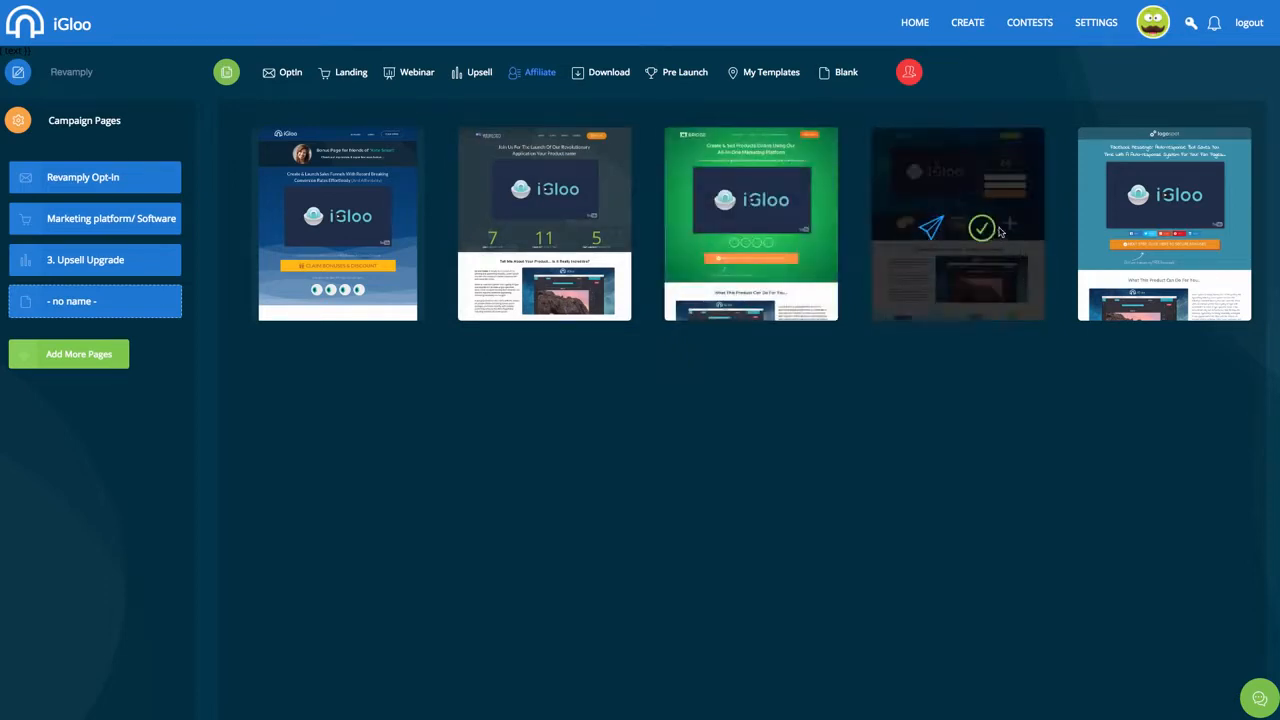
click(983, 229)
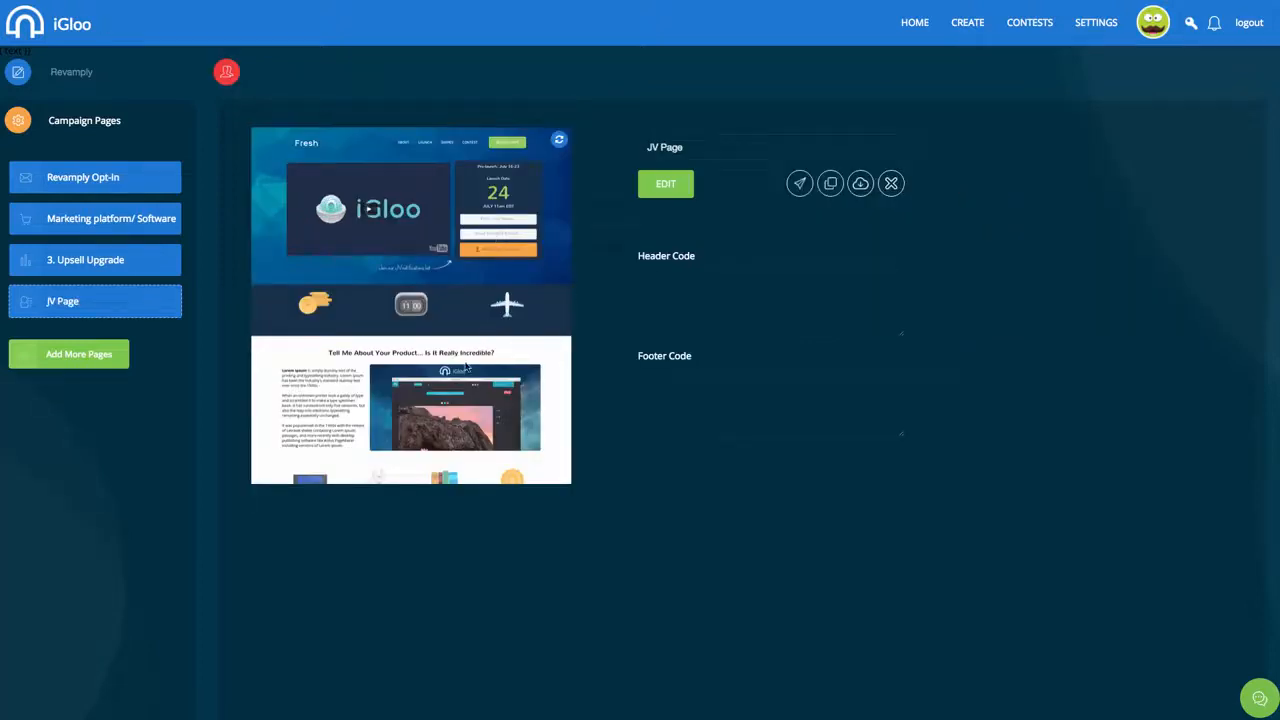
click(666, 183)
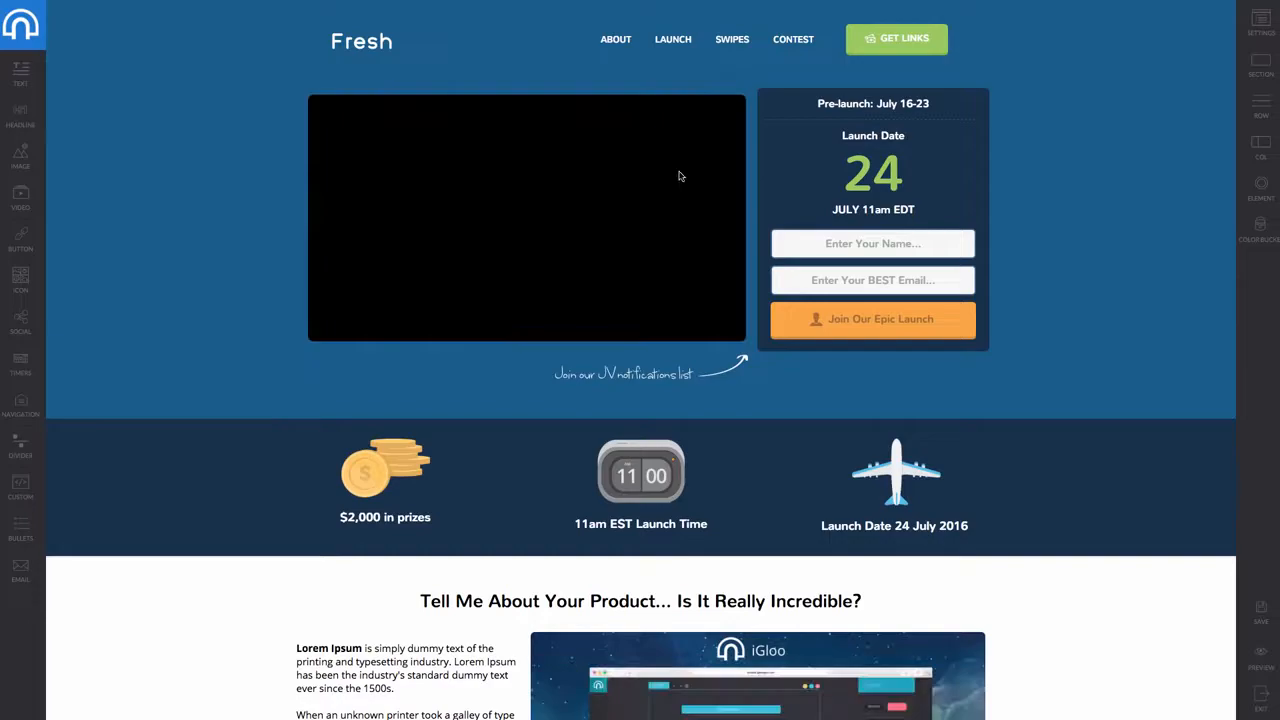
Scroll through the JV page's video, 24 July opt-in box and launch-detail icons
scroll(680, 175, down, 6)
scroll(679, 172, down, 11)
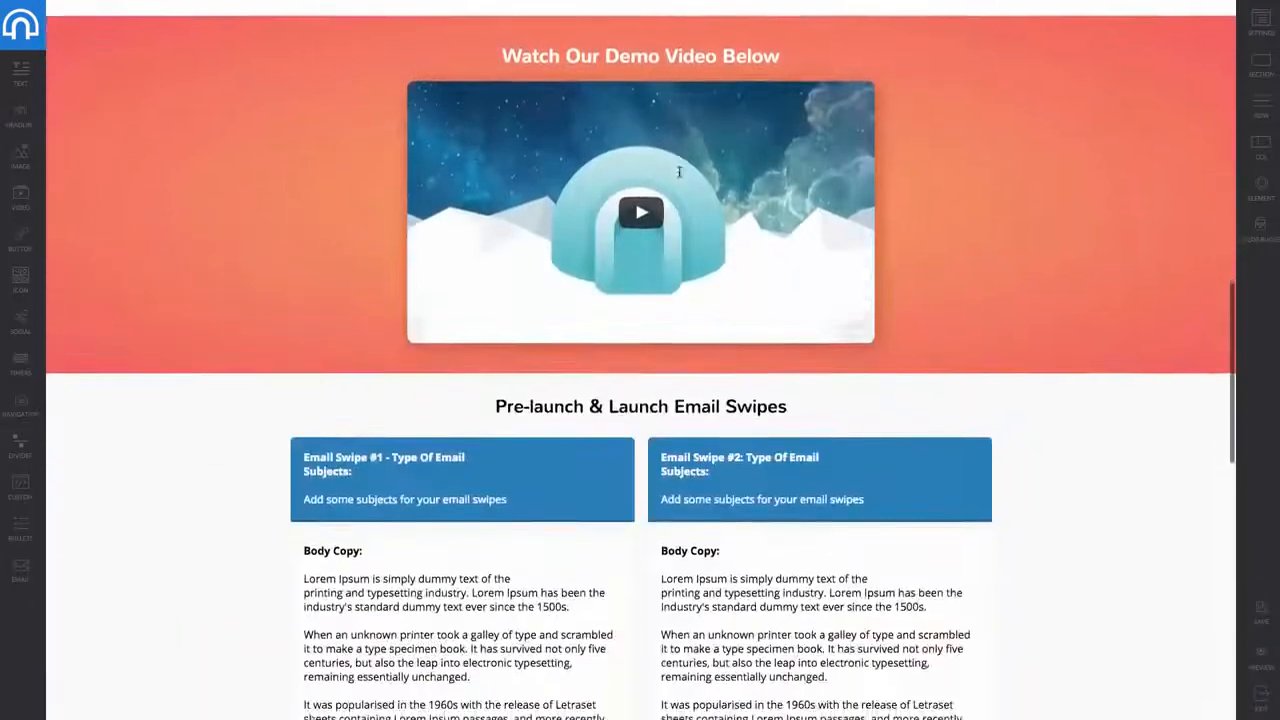
scroll(679, 172, down, 4)
scroll(679, 174, up, 20)
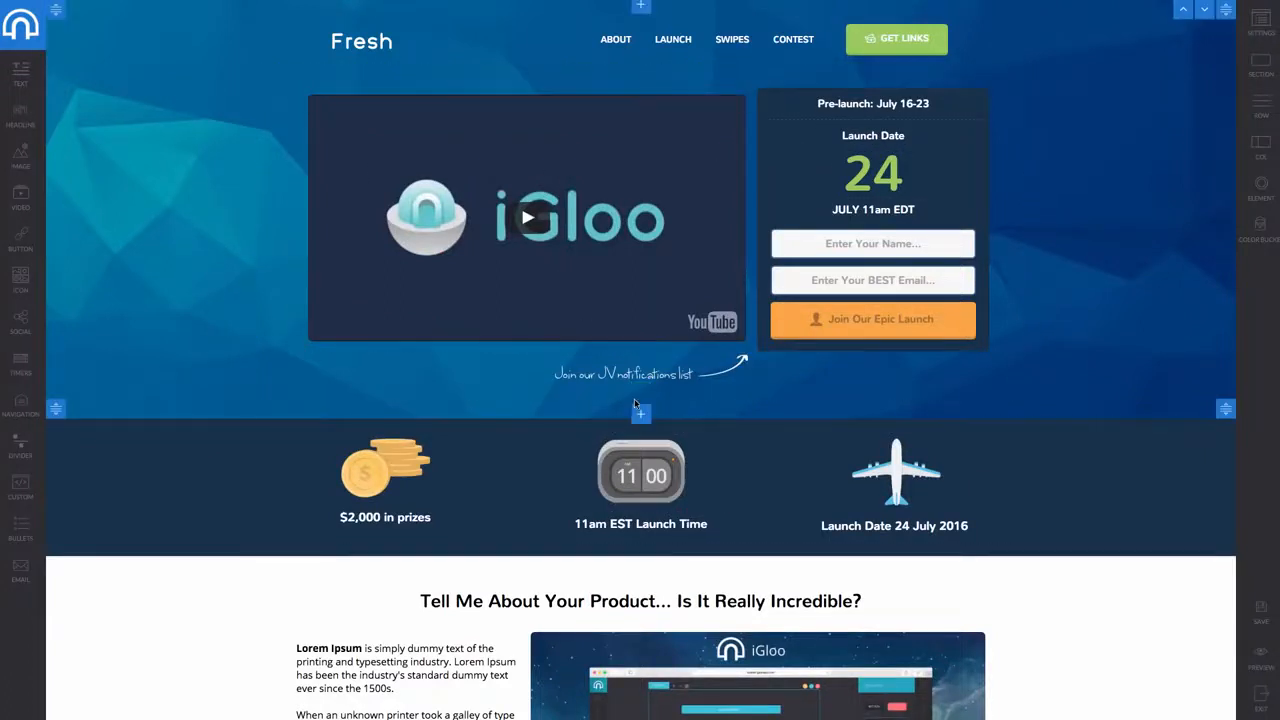
scroll(634, 400, down, 1)
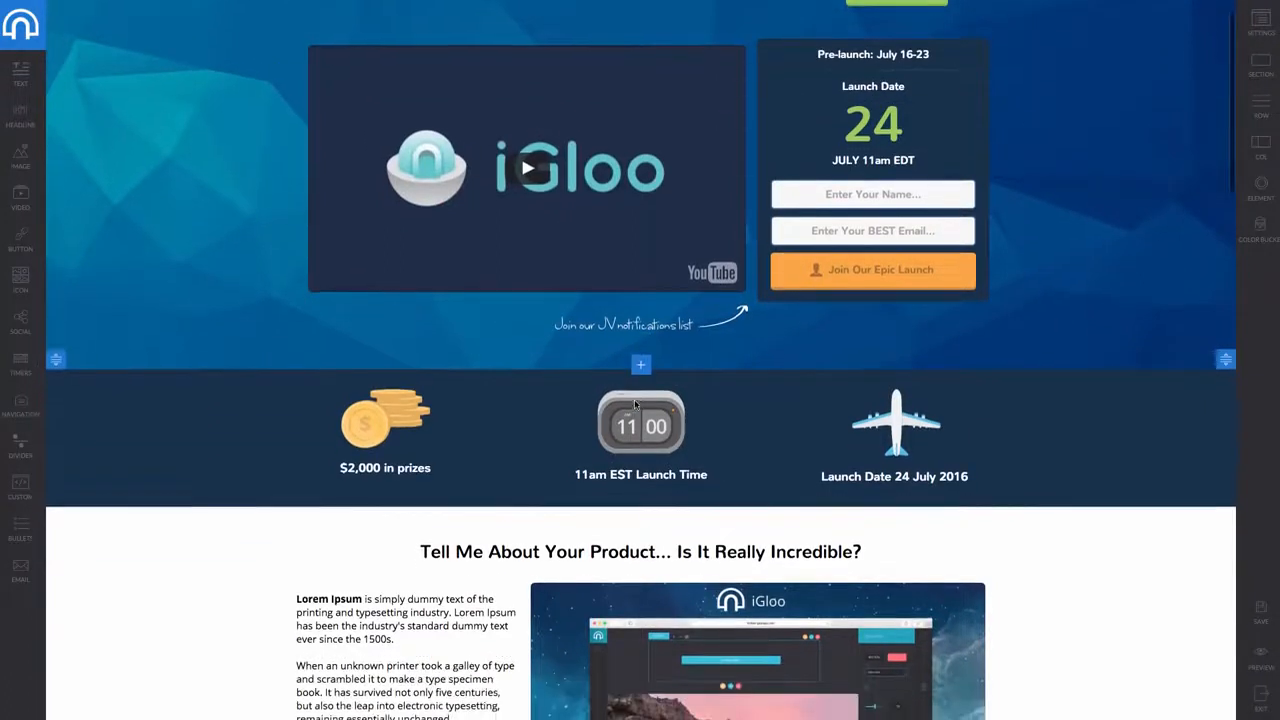
scroll(634, 400, up, 1)
scroll(634, 405, down, 20)
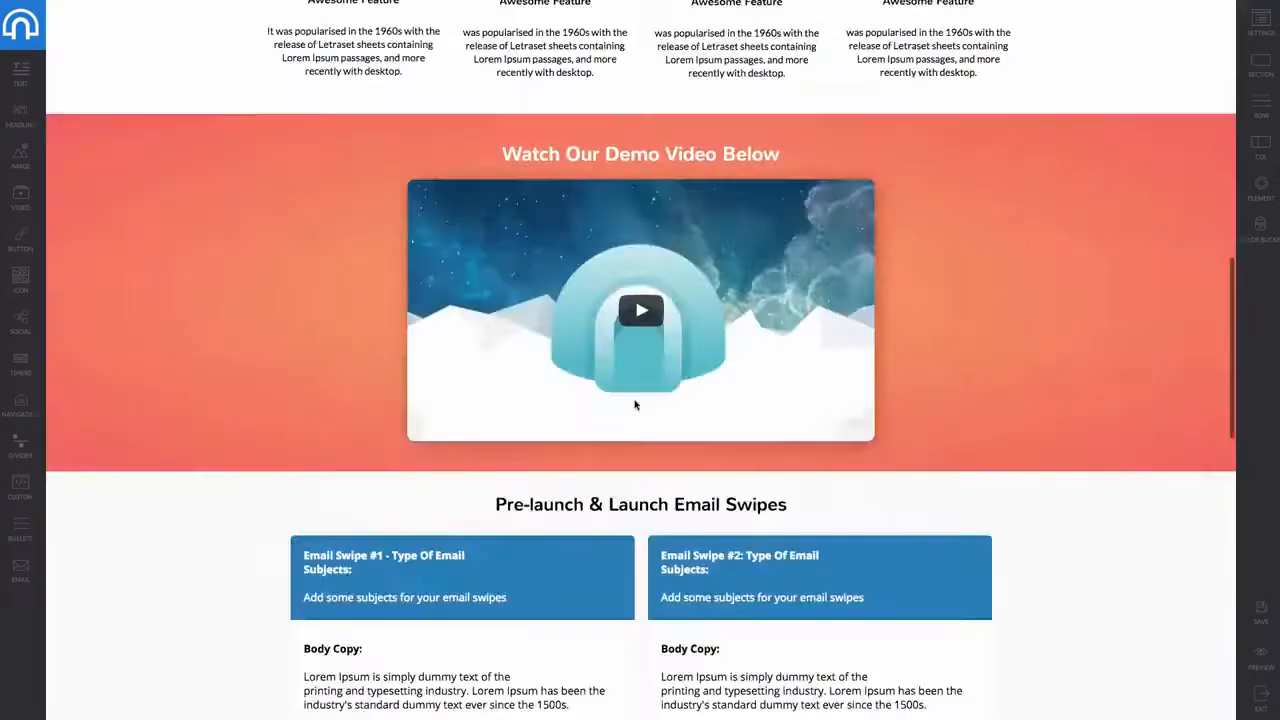
scroll(645, 321, up, 20)
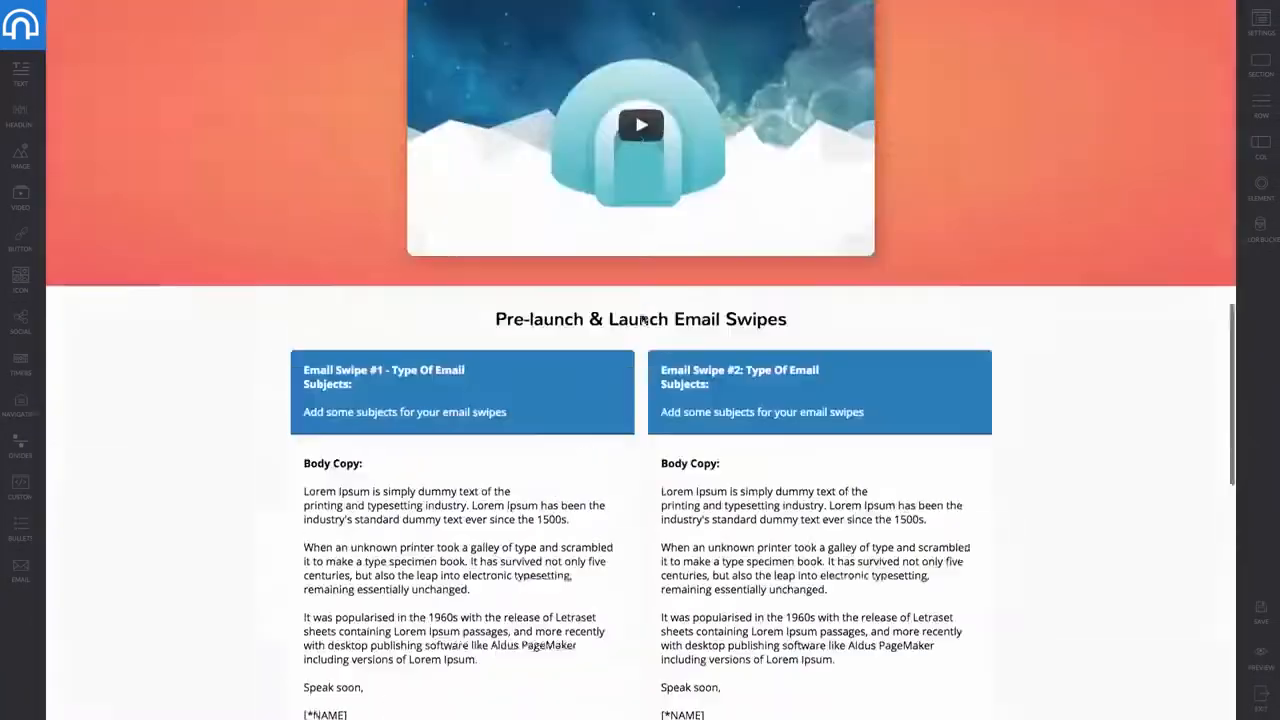
scroll(1020, 447, up, 3)
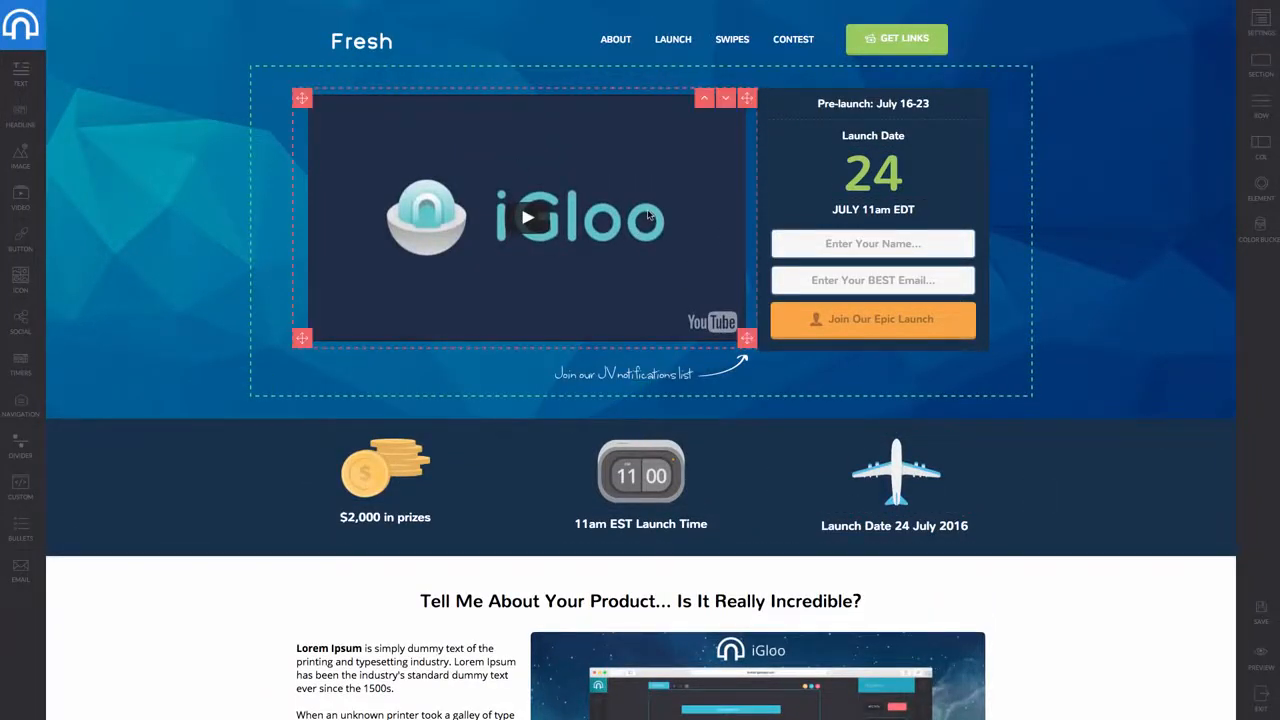
scroll(649, 215, down, 8)
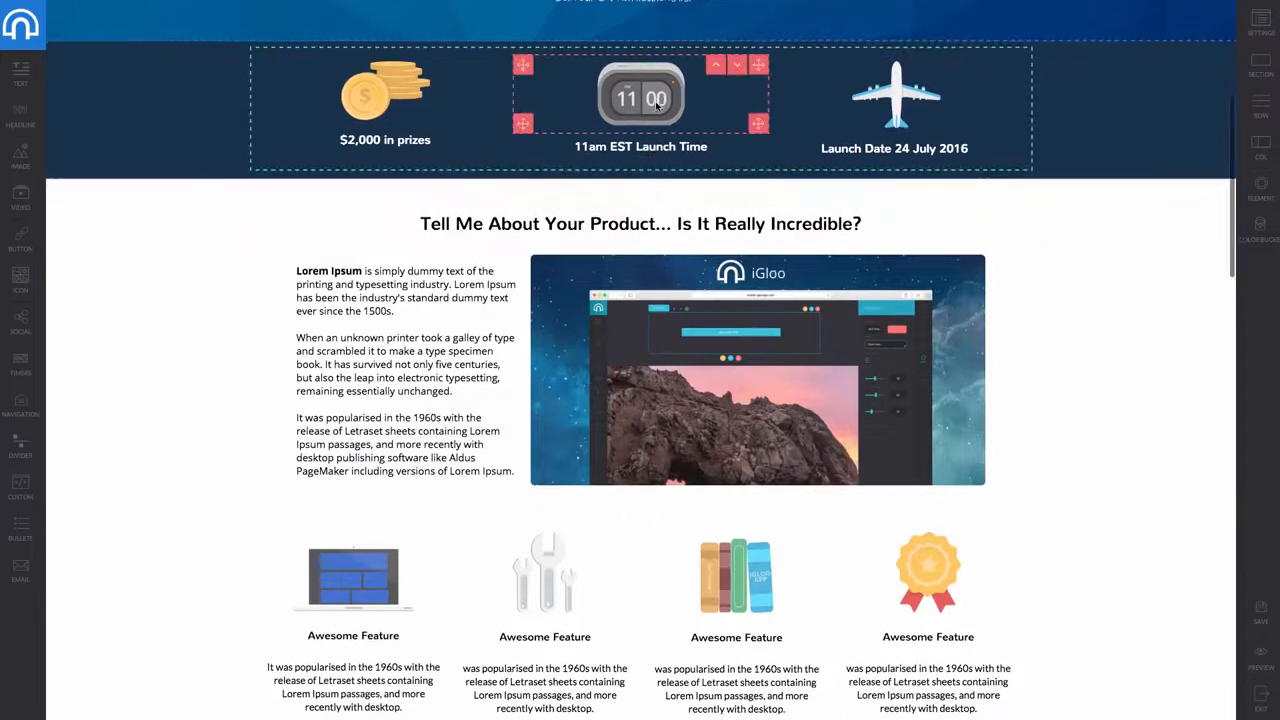
Select the clock image, check its settings and style, and open then close the image library
click(655, 101)
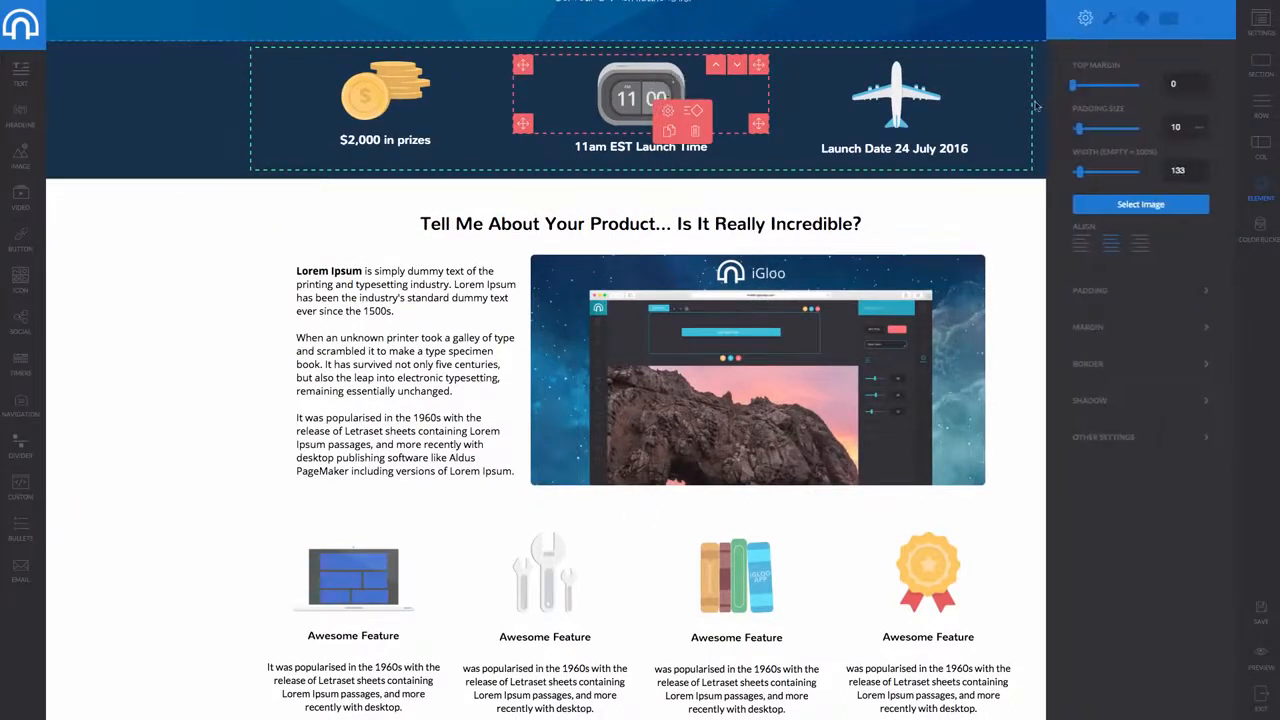
click(1113, 22)
click(1086, 19)
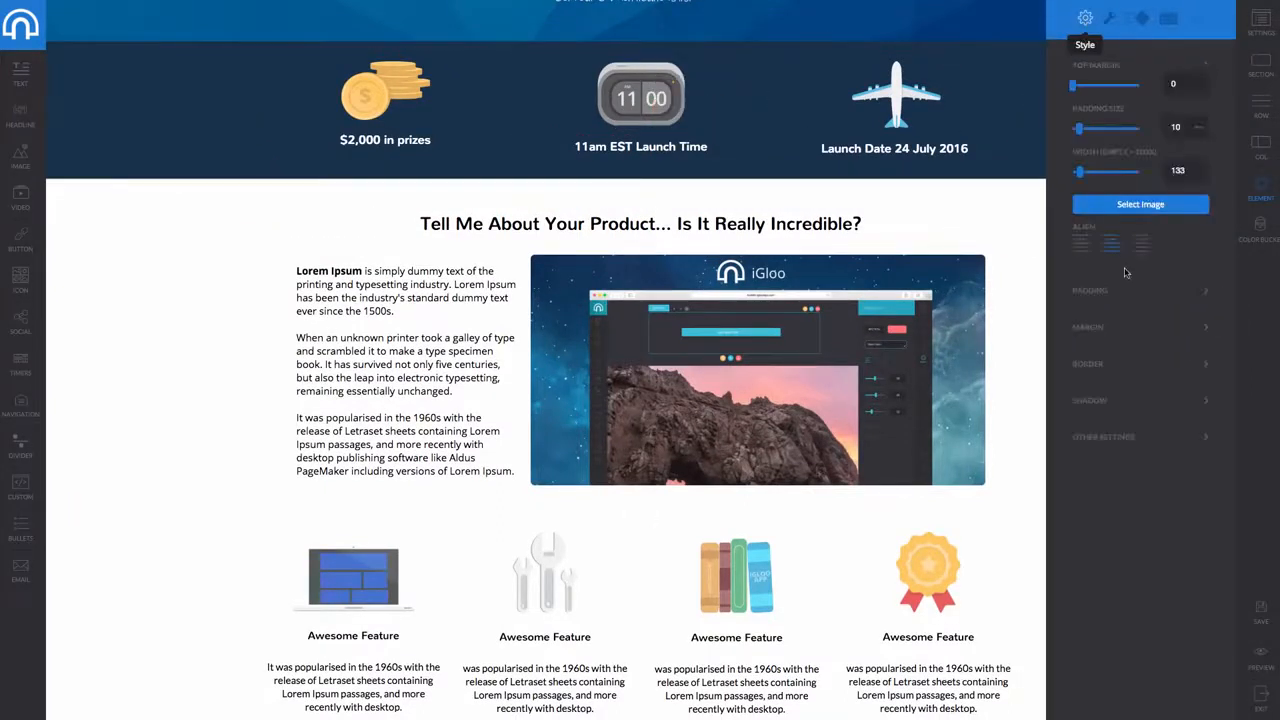
click(1156, 208)
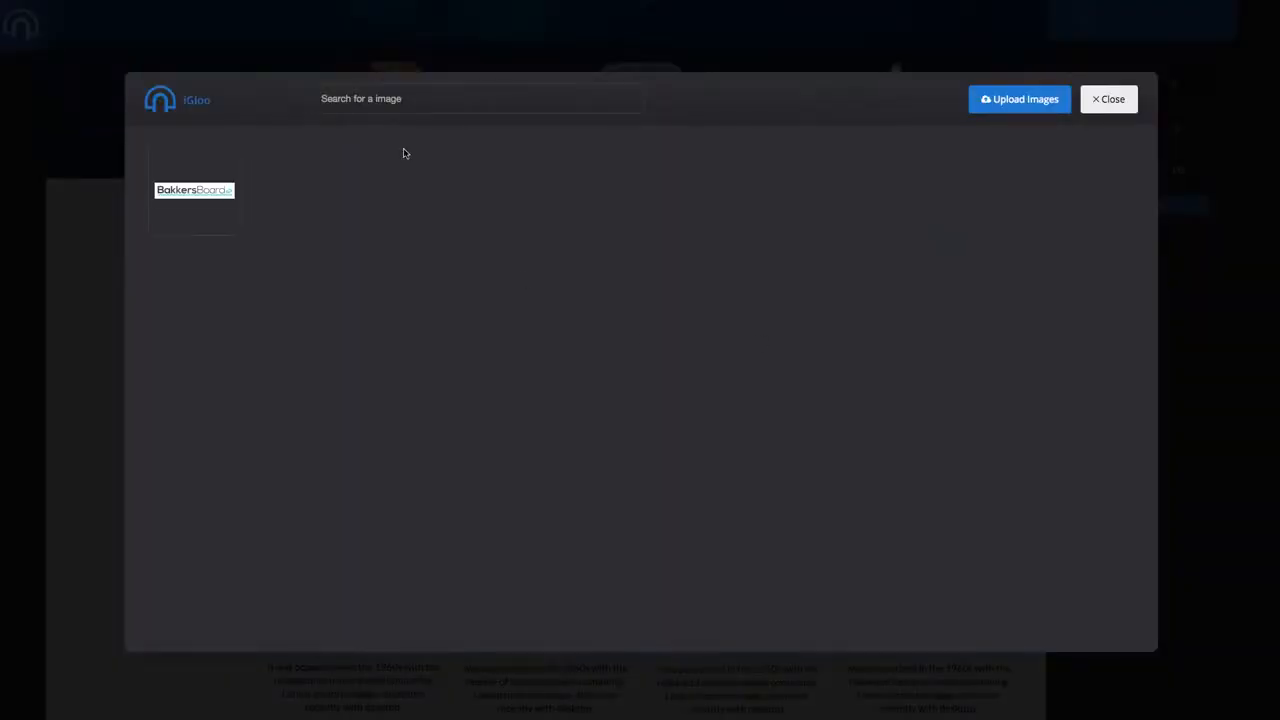
click(1104, 99)
scroll(590, 165, up, 4)
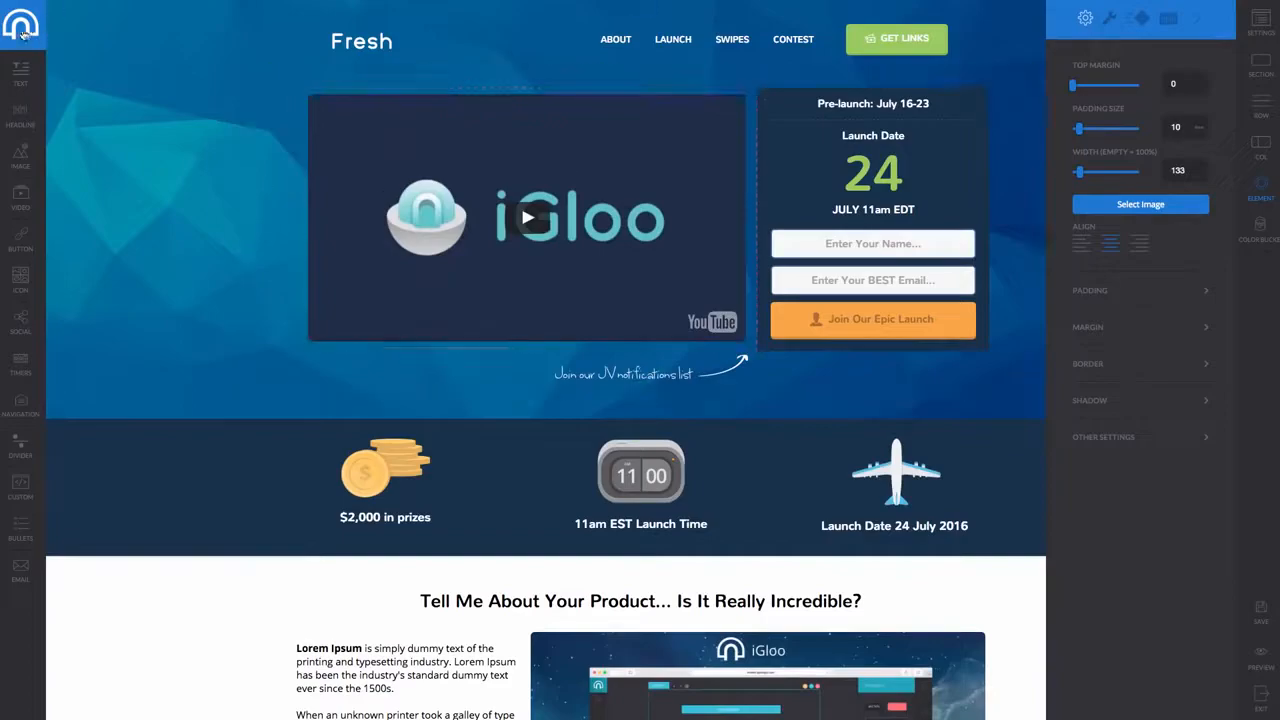
Add a Download Page from the 'Thanks For Purchasing Our Product' template, review it, and exit
click(57, 30)
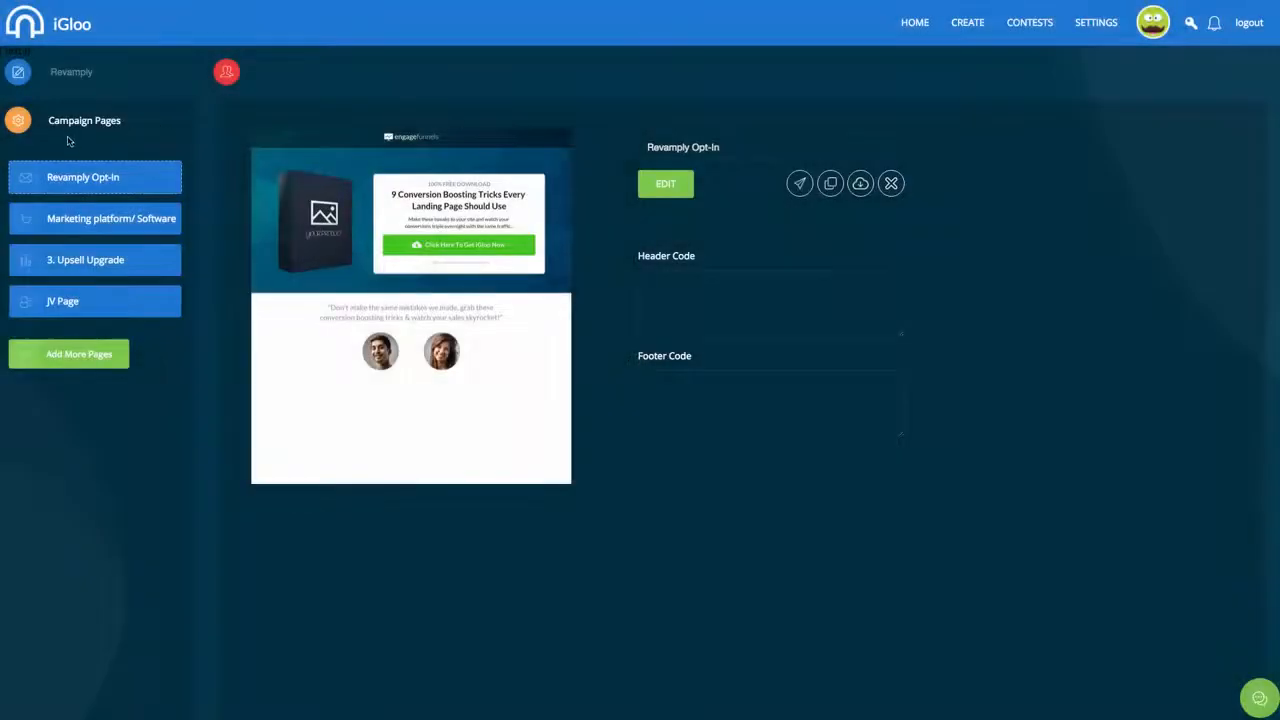
click(85, 352)
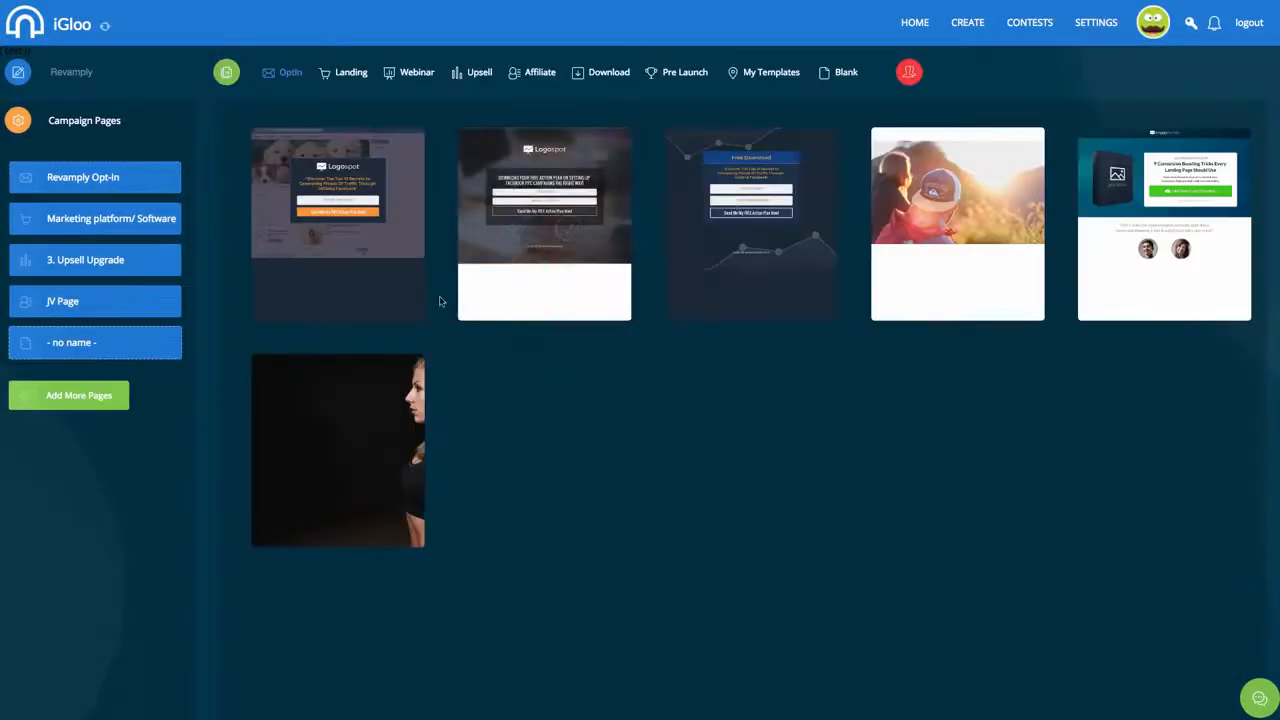
click(620, 72)
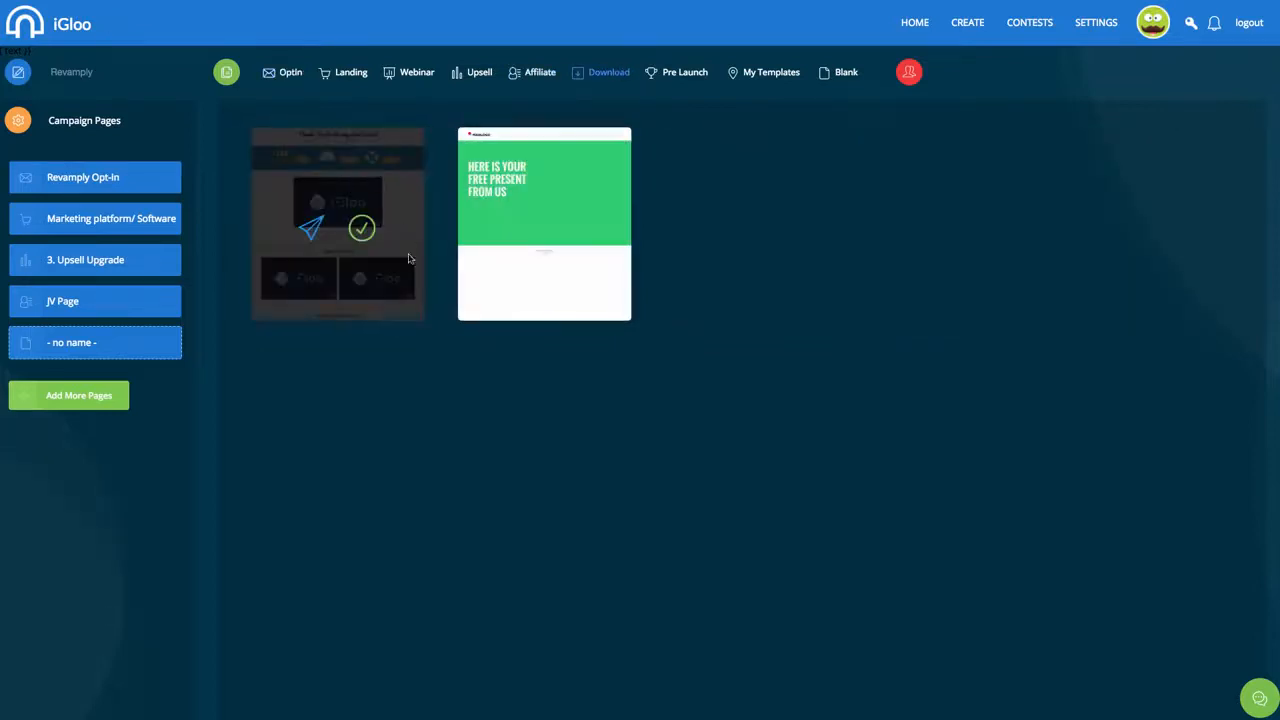
click(362, 230)
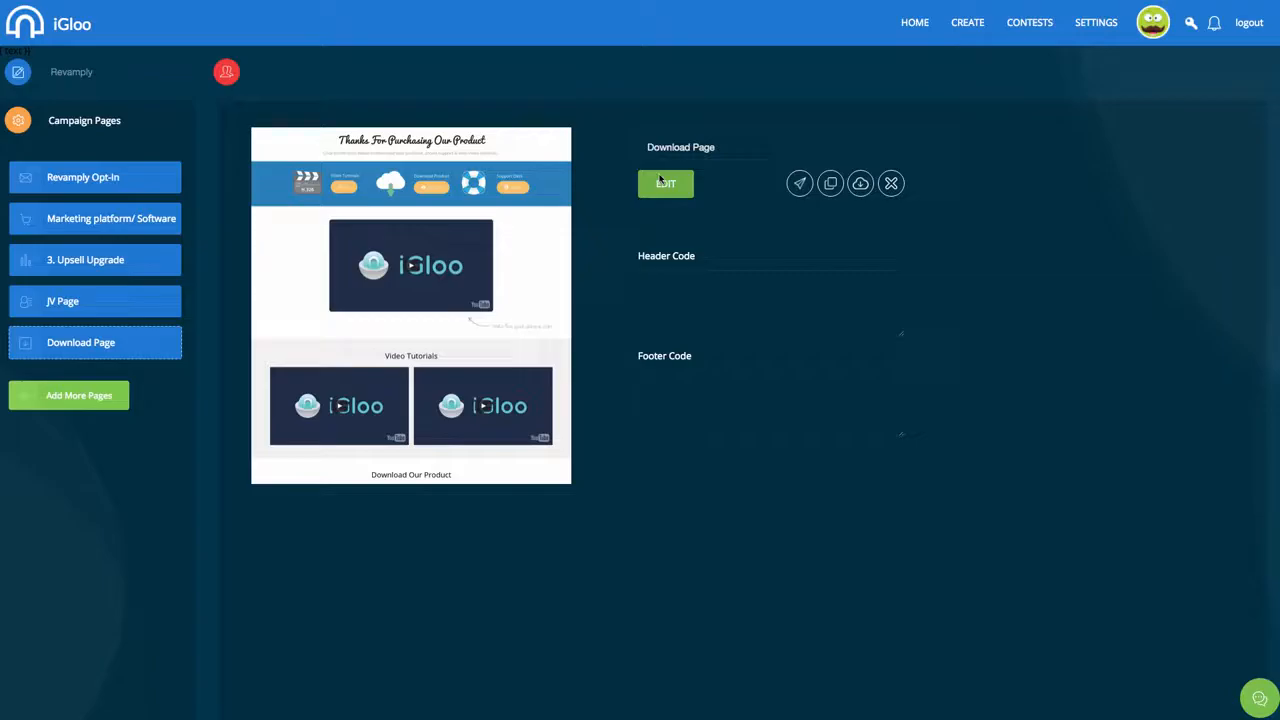
click(660, 181)
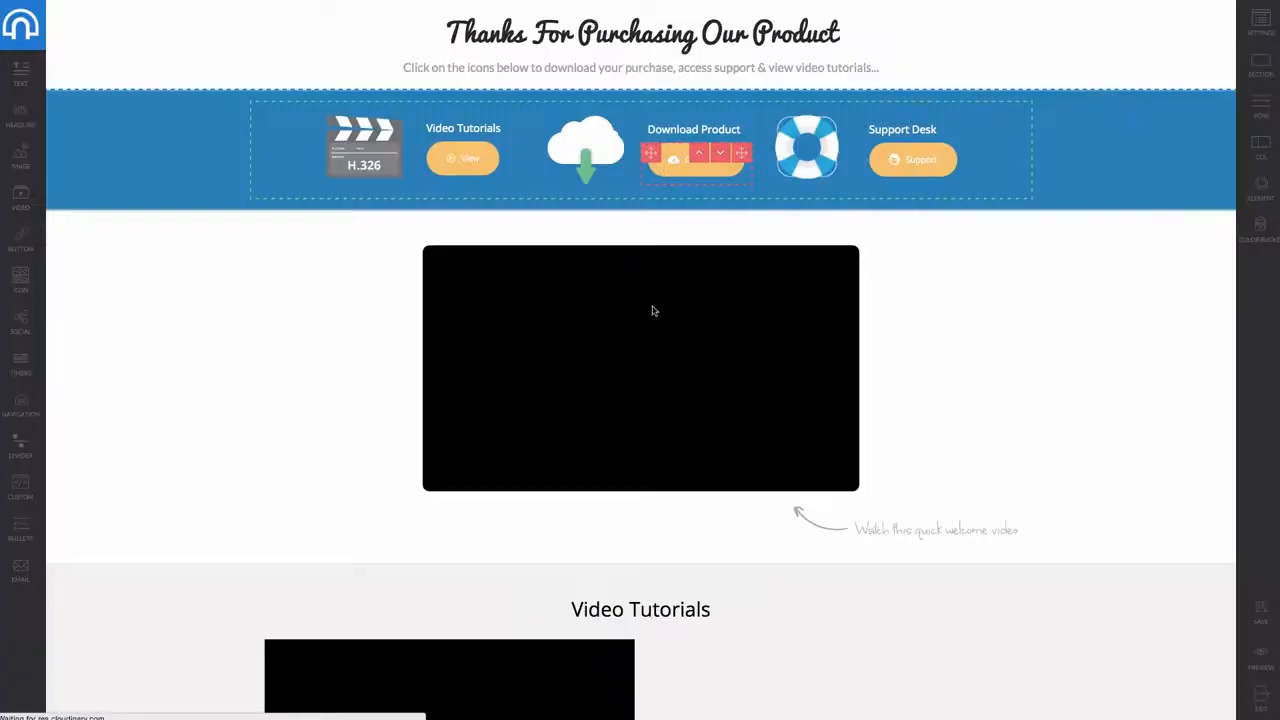
scroll(534, 409, down, 5)
scroll(535, 408, up, 5)
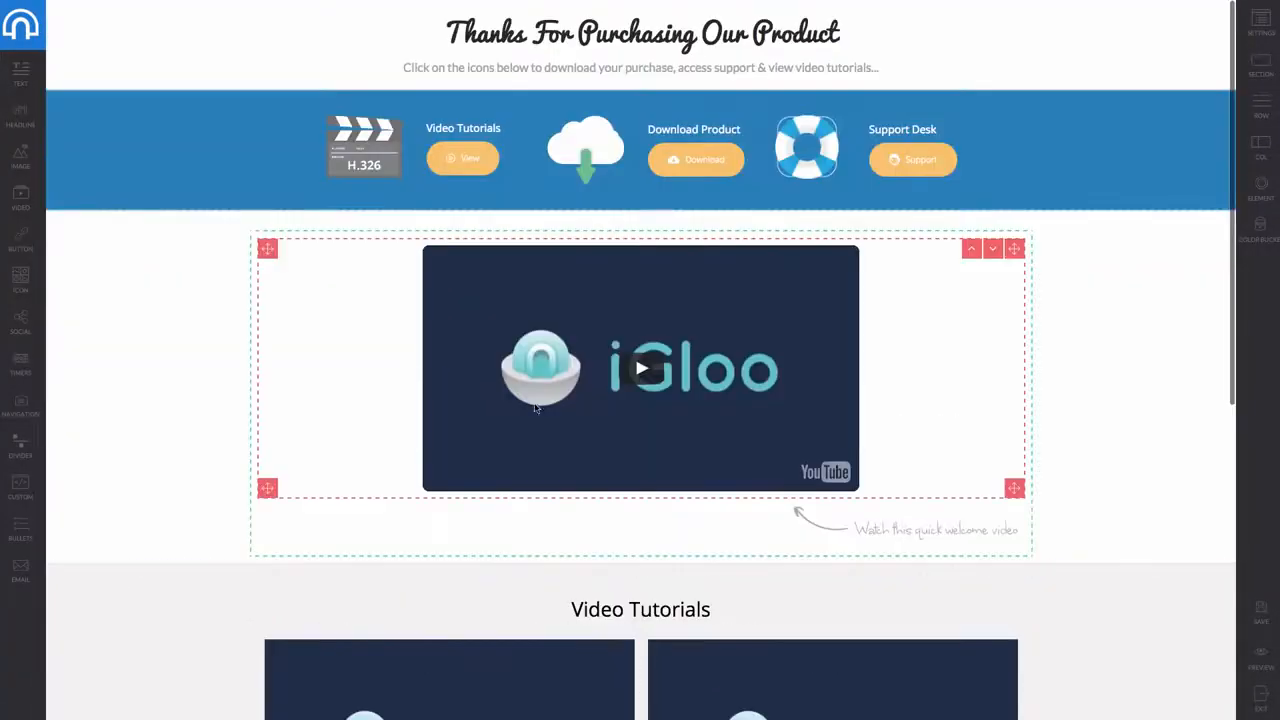
click(31, 39)
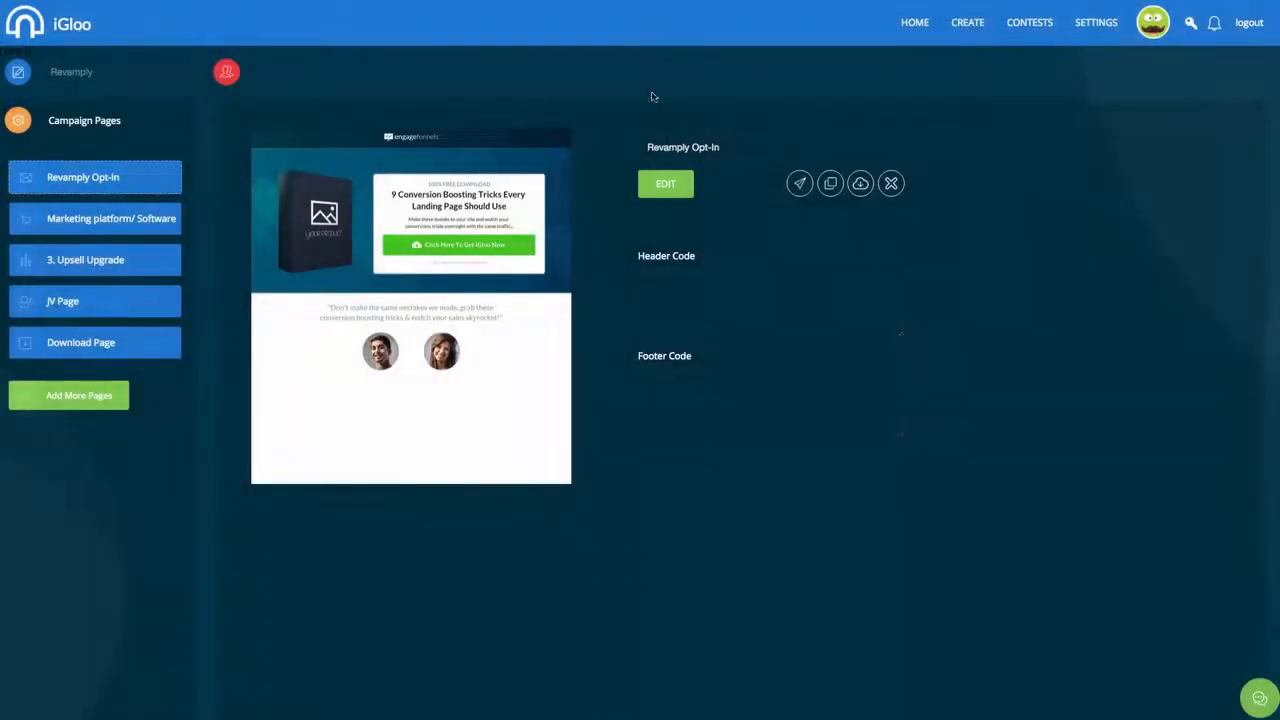
Add a sixth campaign page built on the second Pre Launch template (LaunchSpace)
click(85, 398)
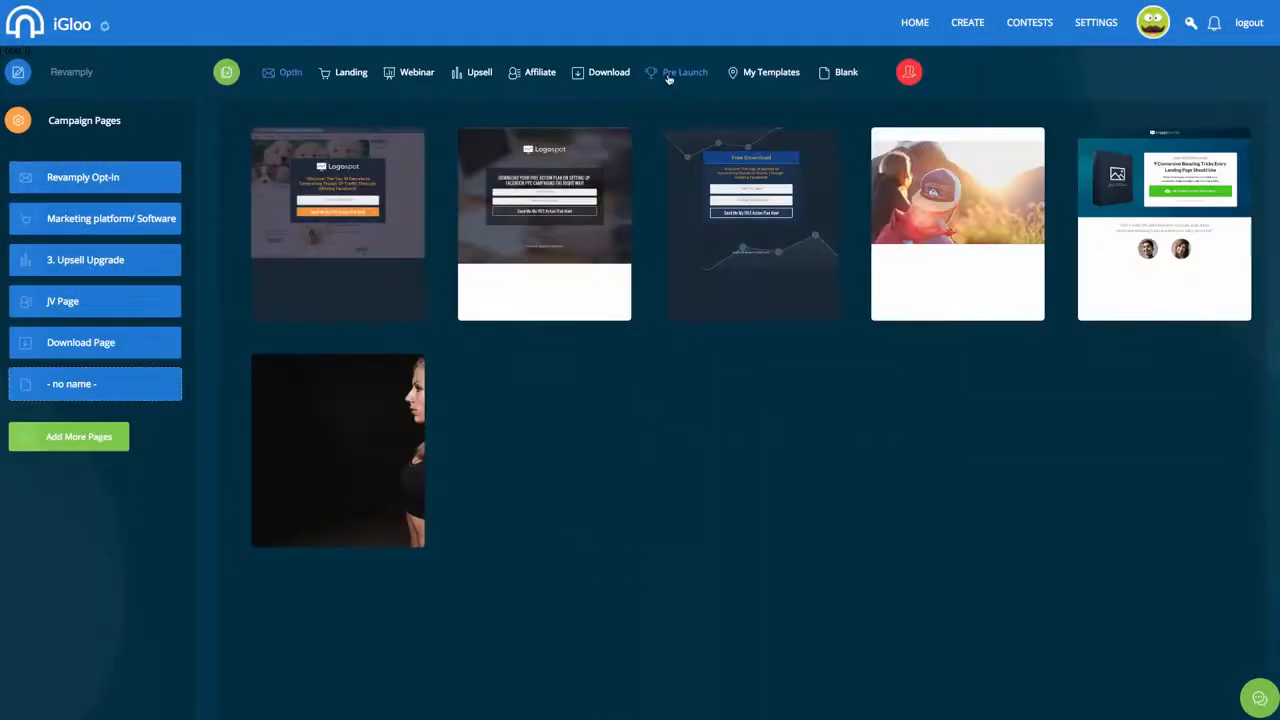
click(668, 78)
mouse_move(567, 234)
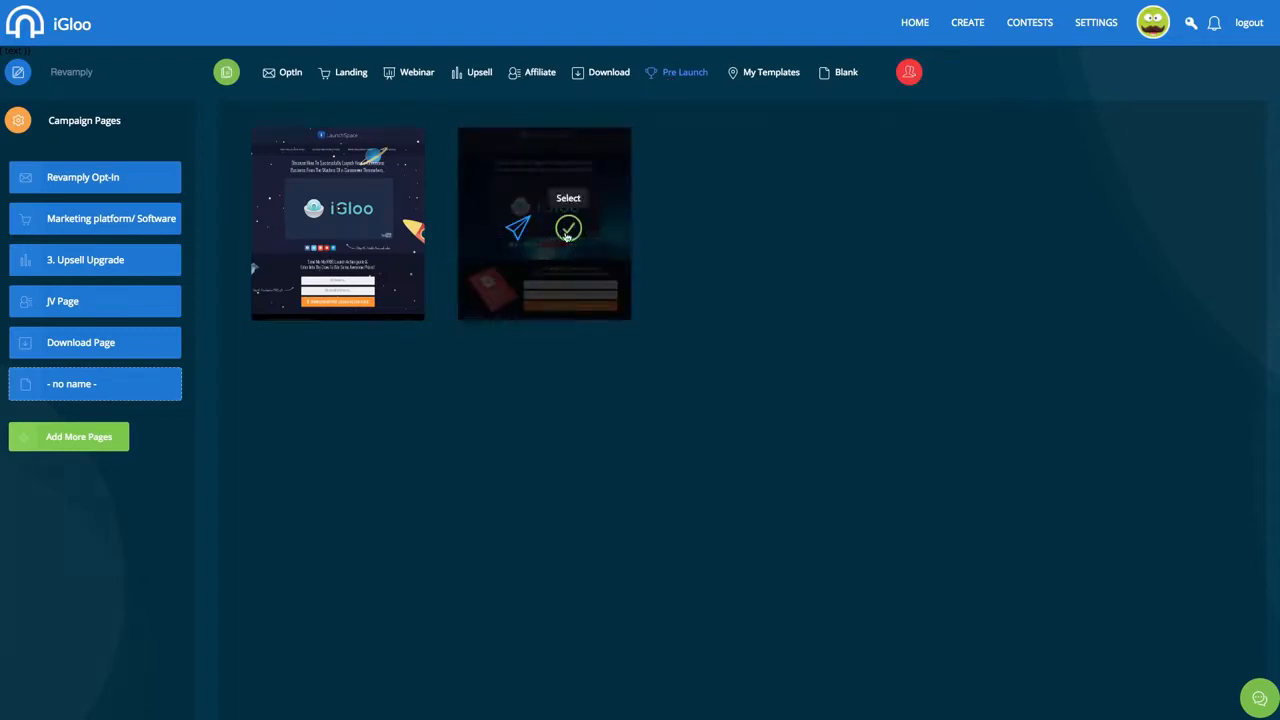
click(567, 231)
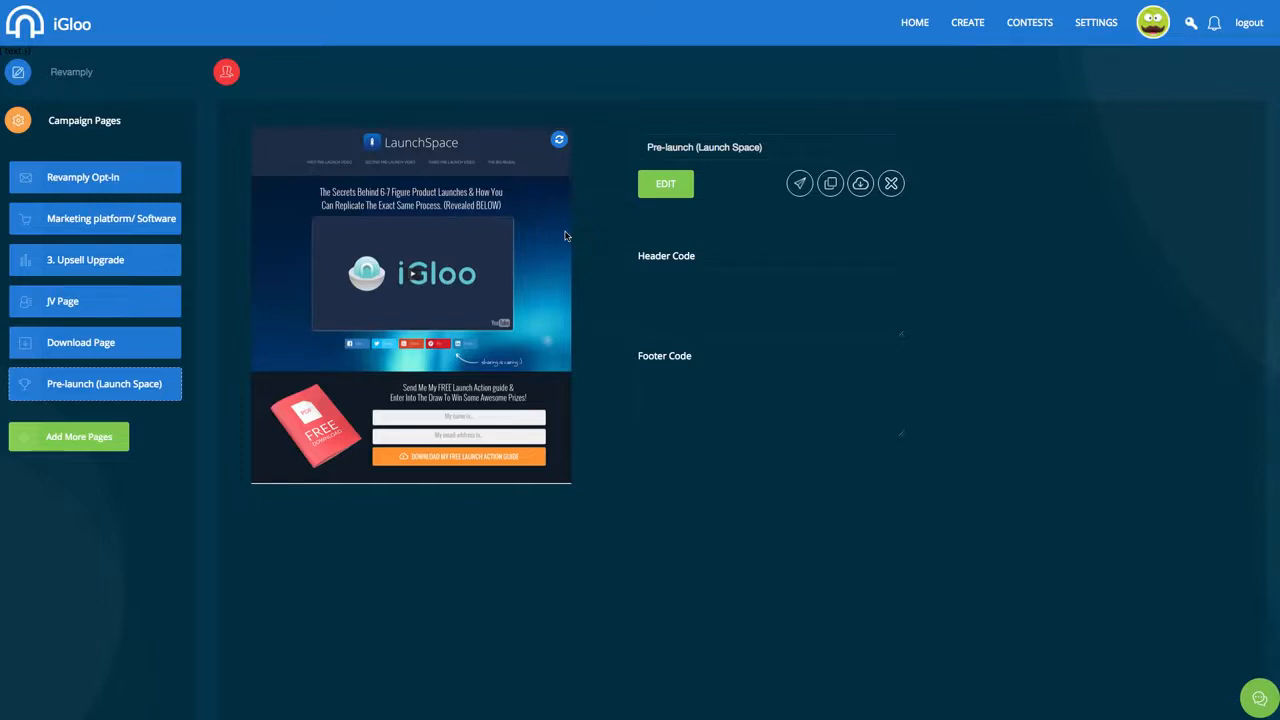
Open the Pre-launch (Launch Space) page, review its layout, and select the top headline-and-video section
click(665, 192)
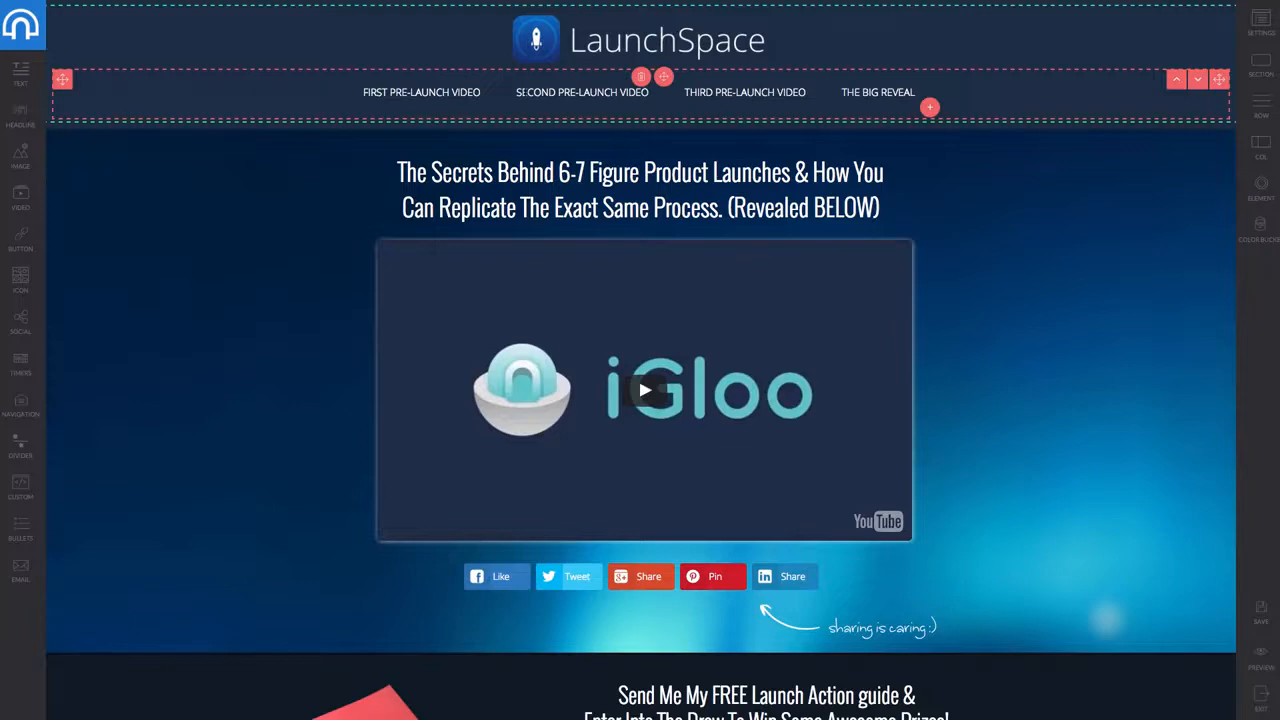
scroll(526, 96, down, 4)
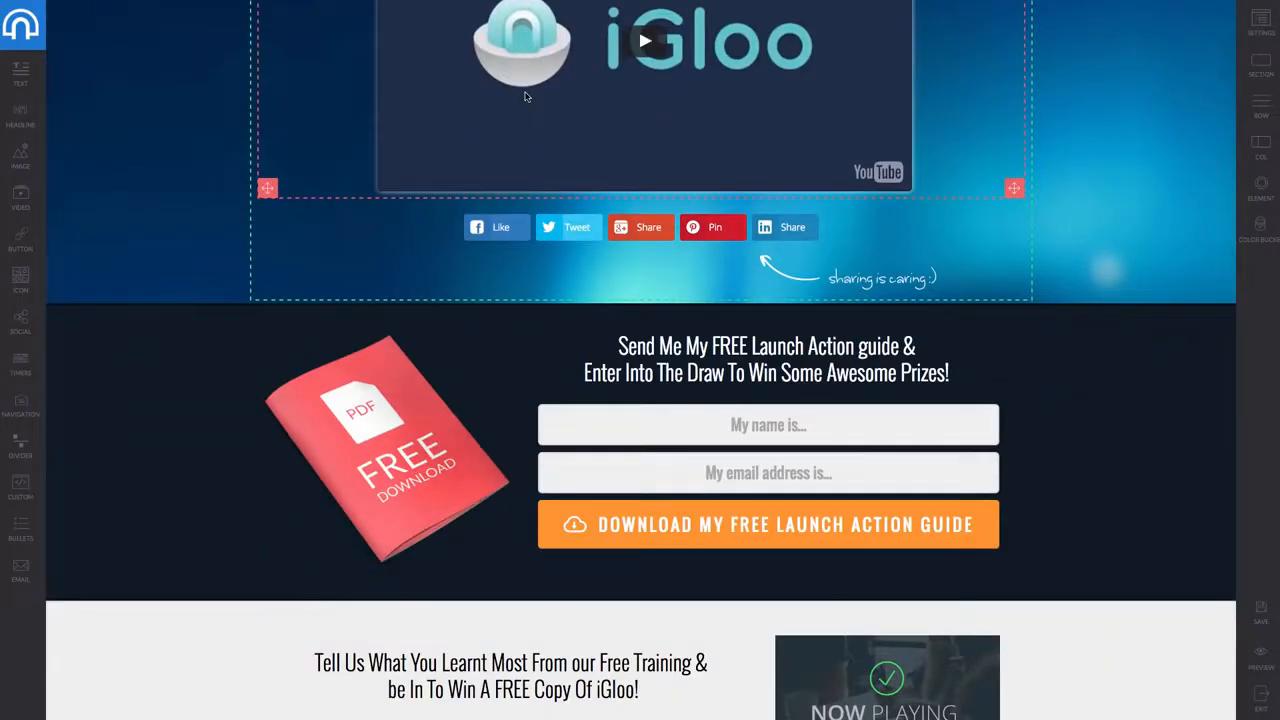
scroll(654, 463, up, 1)
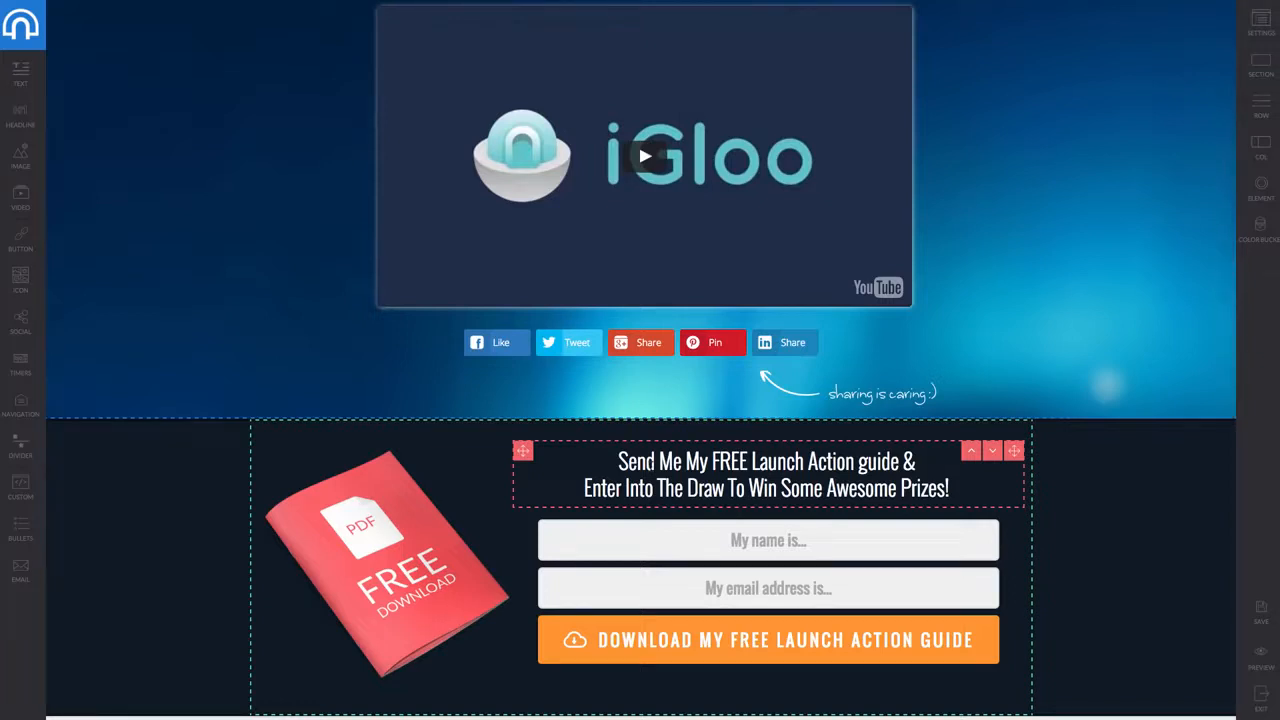
scroll(651, 470, up, 2)
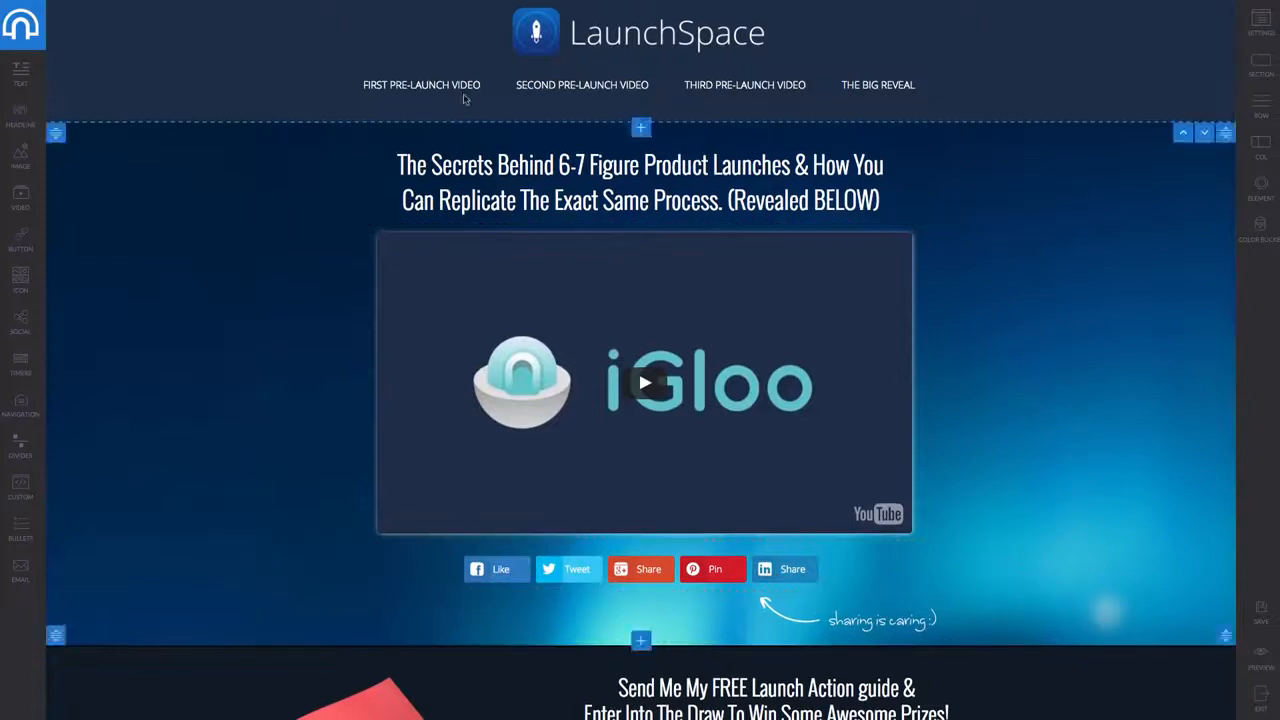
scroll(663, 489, down, 8)
scroll(661, 490, down, 1)
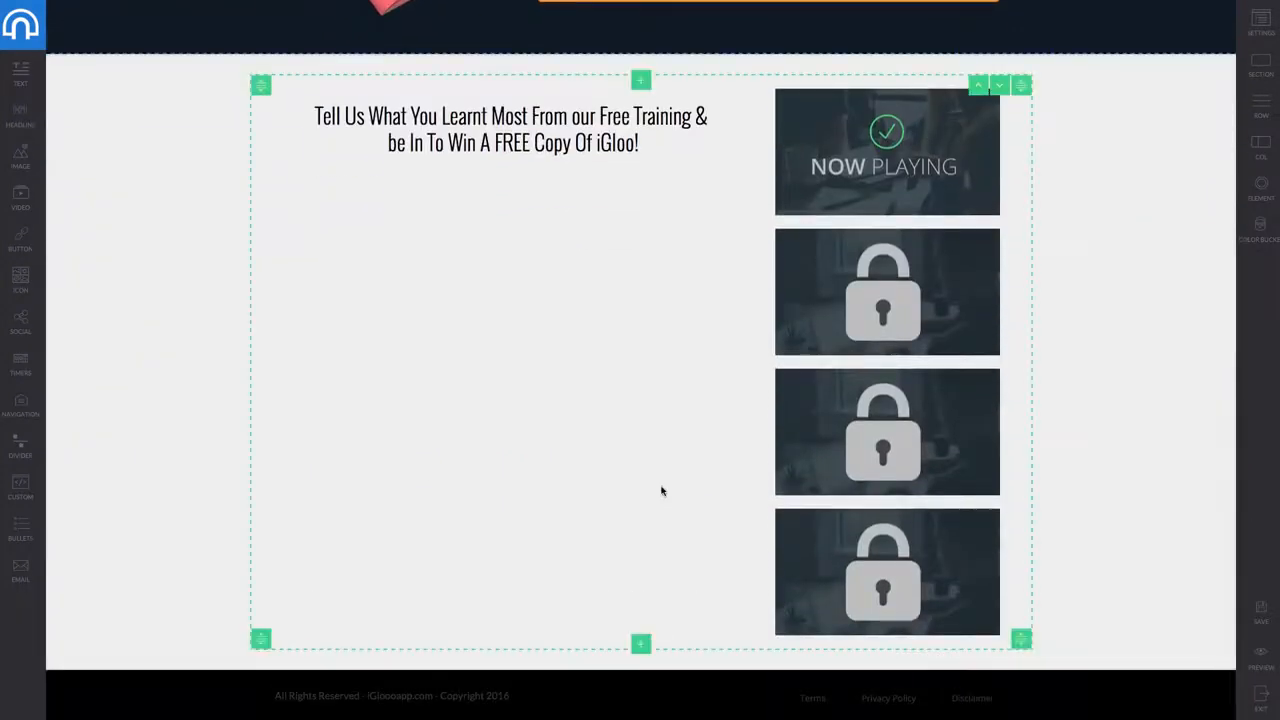
scroll(661, 489, up, 5)
scroll(661, 487, down, 5)
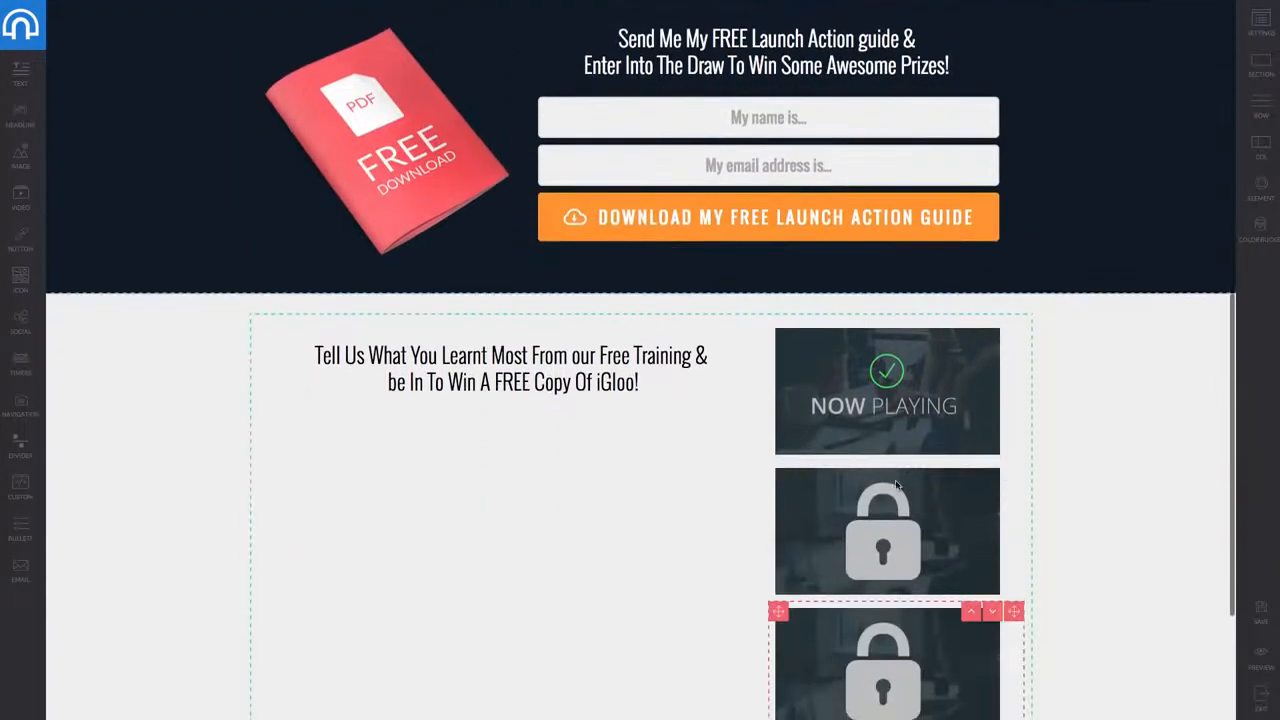
scroll(869, 592, up, 7)
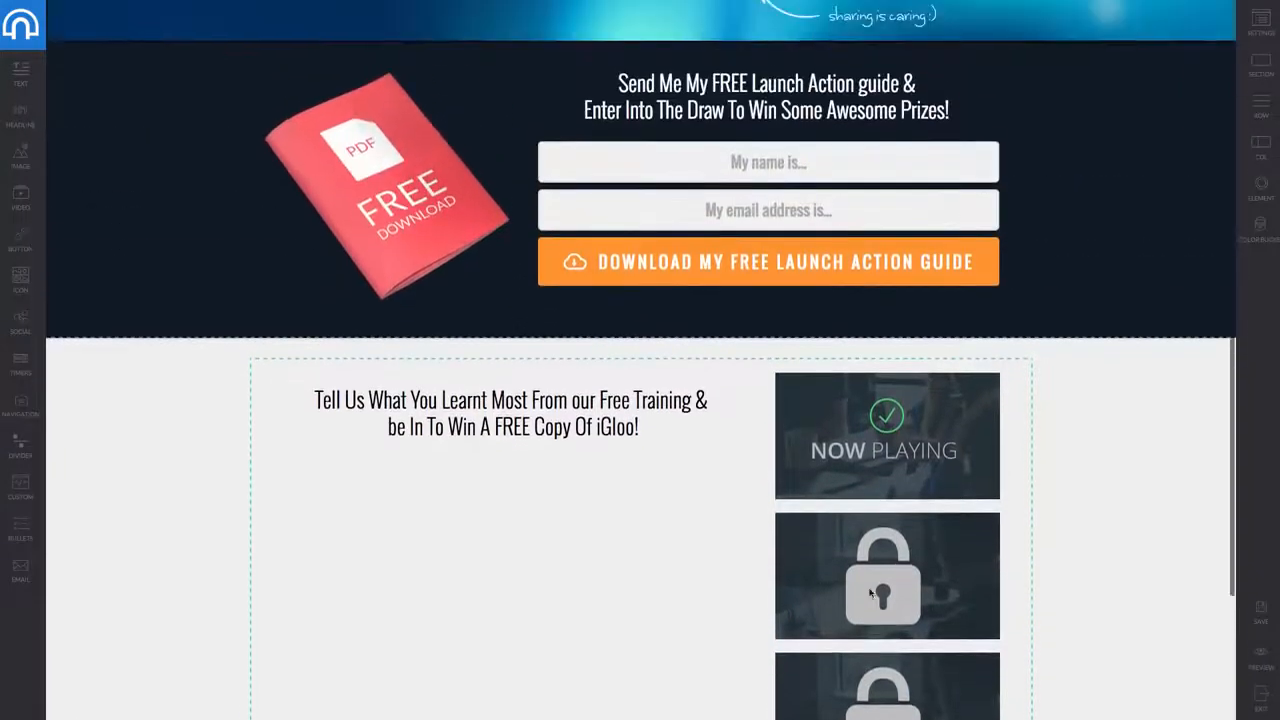
scroll(869, 592, down, 4)
scroll(869, 592, down, 1)
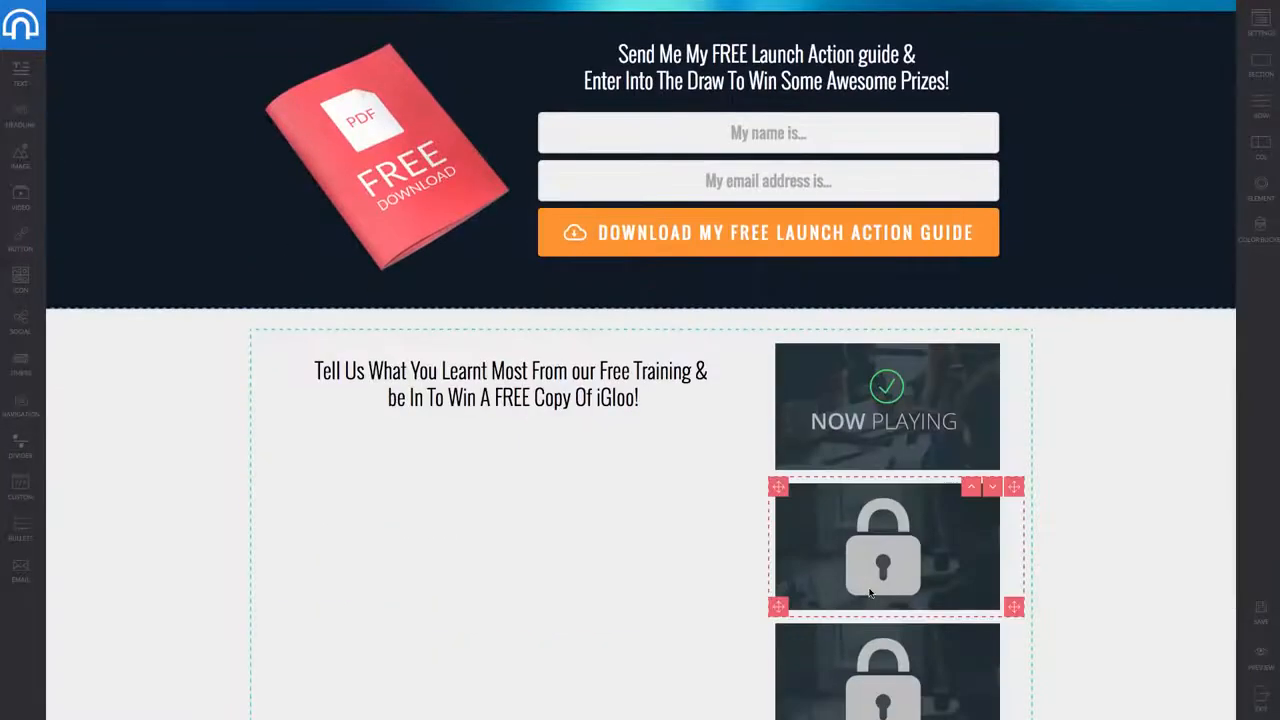
scroll(869, 592, up, 3)
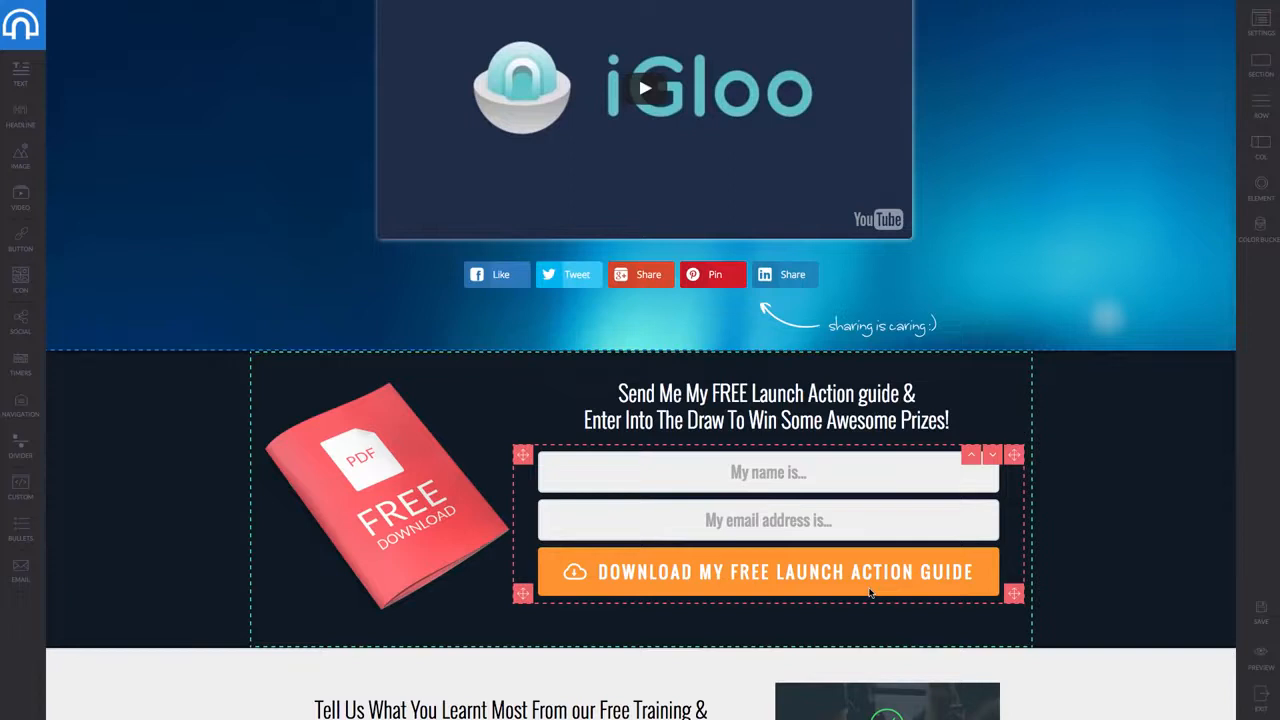
scroll(869, 592, up, 1)
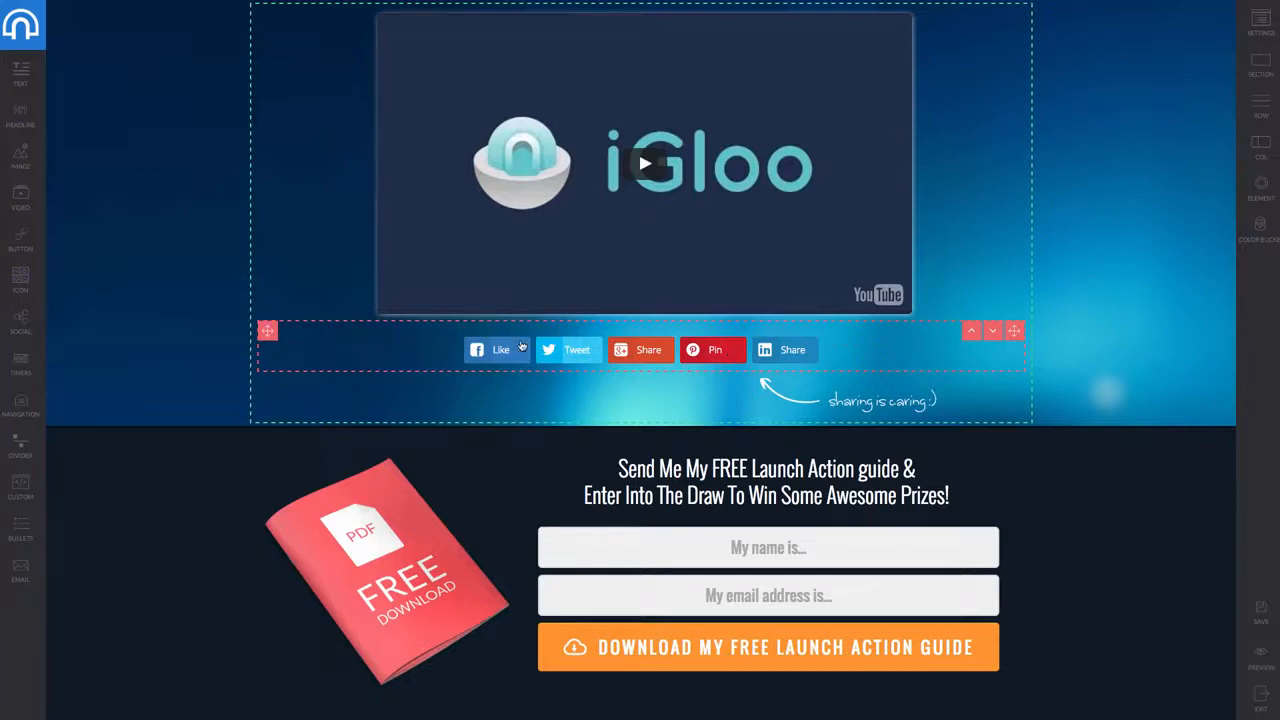
scroll(520, 345, up, 2)
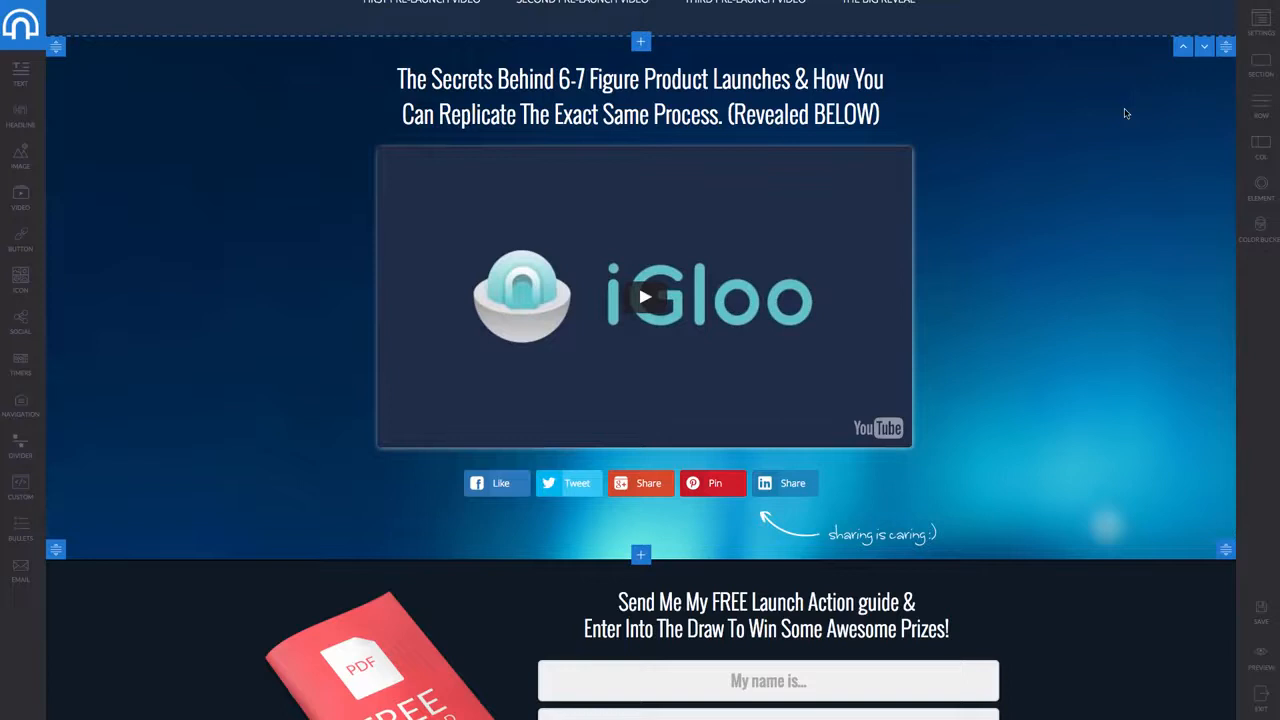
click(1019, 433)
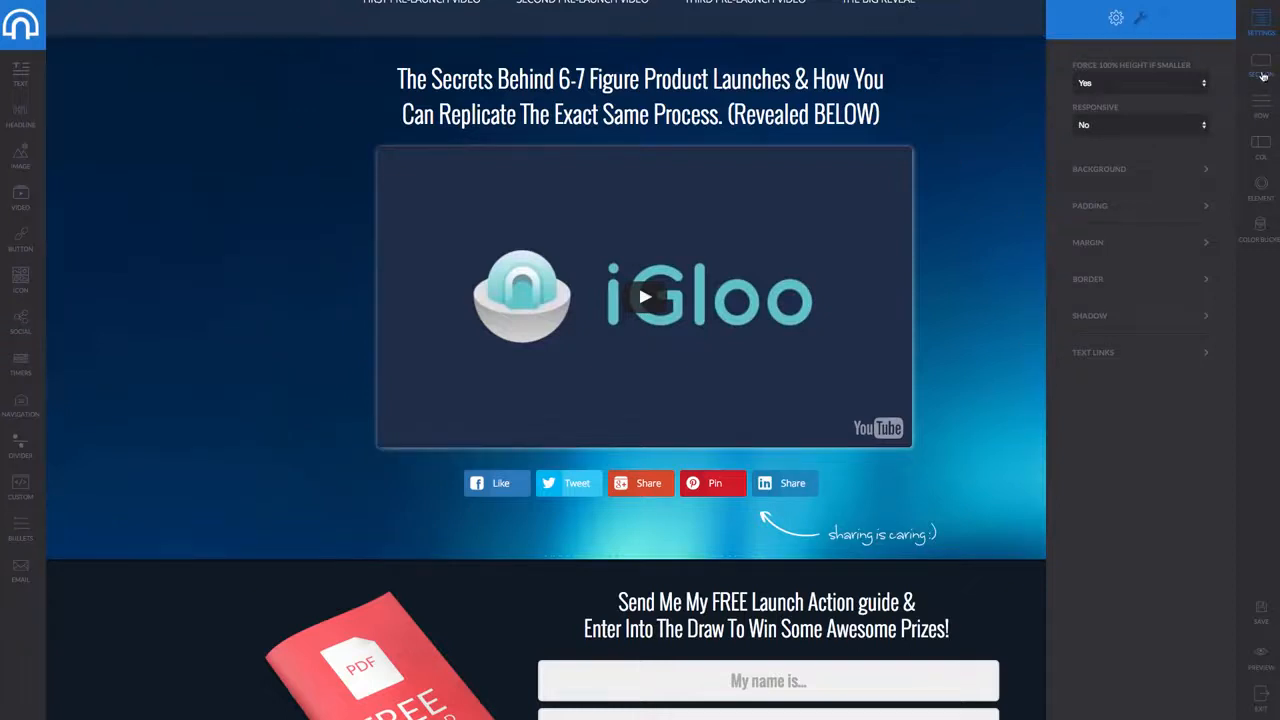
Review the page-wide title and description settings
click(1263, 76)
click(1261, 18)
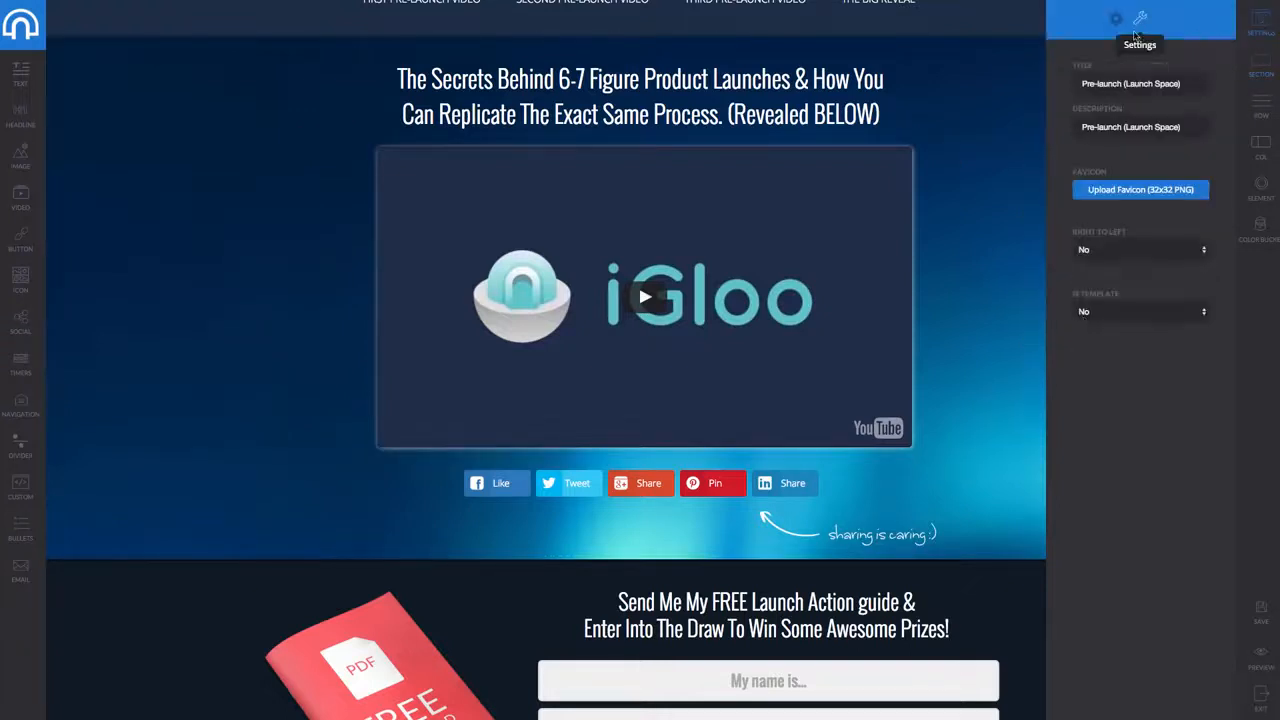
scroll(699, 352, down, 3)
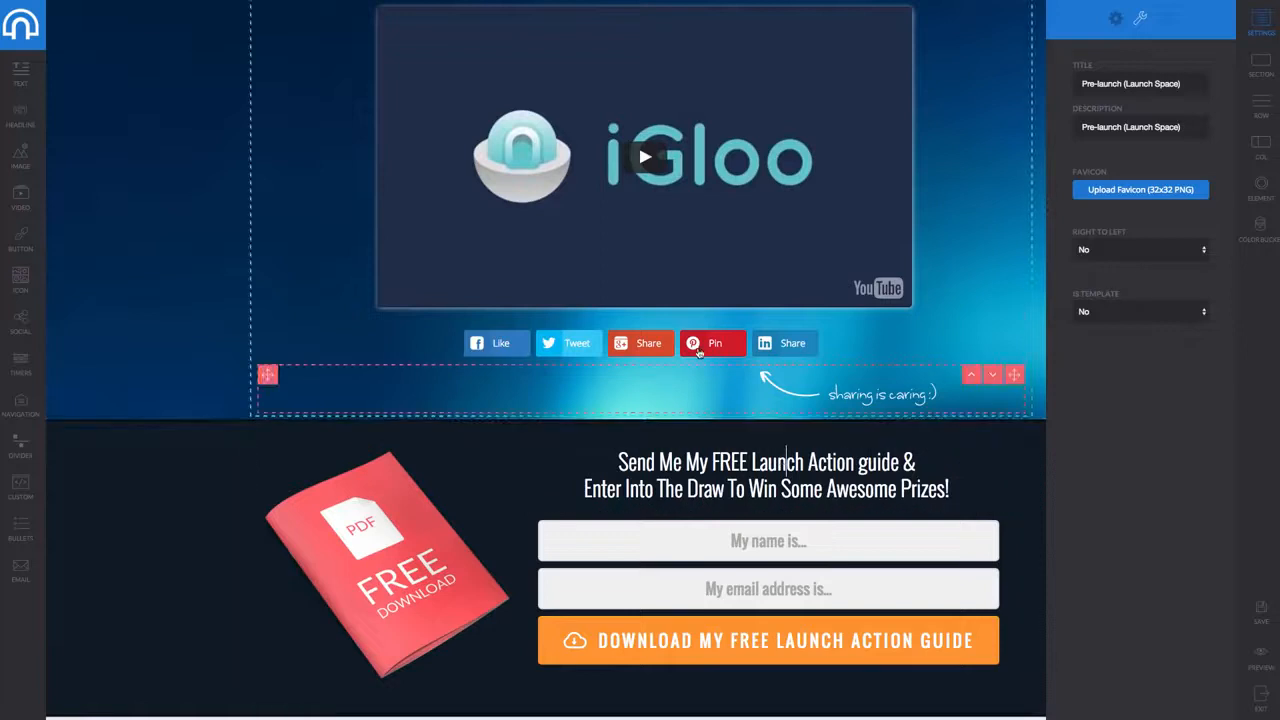
Check the social share row's options, toggling Facebook off and back on
click(699, 352)
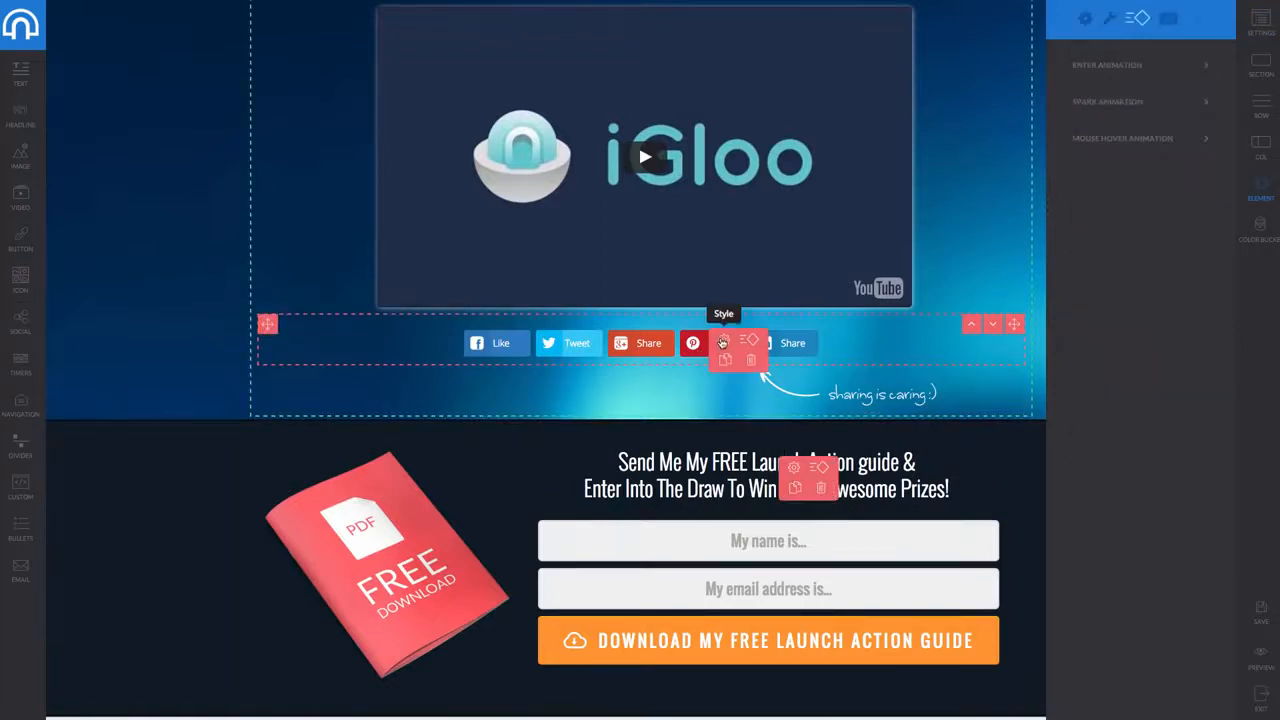
click(722, 341)
click(1110, 19)
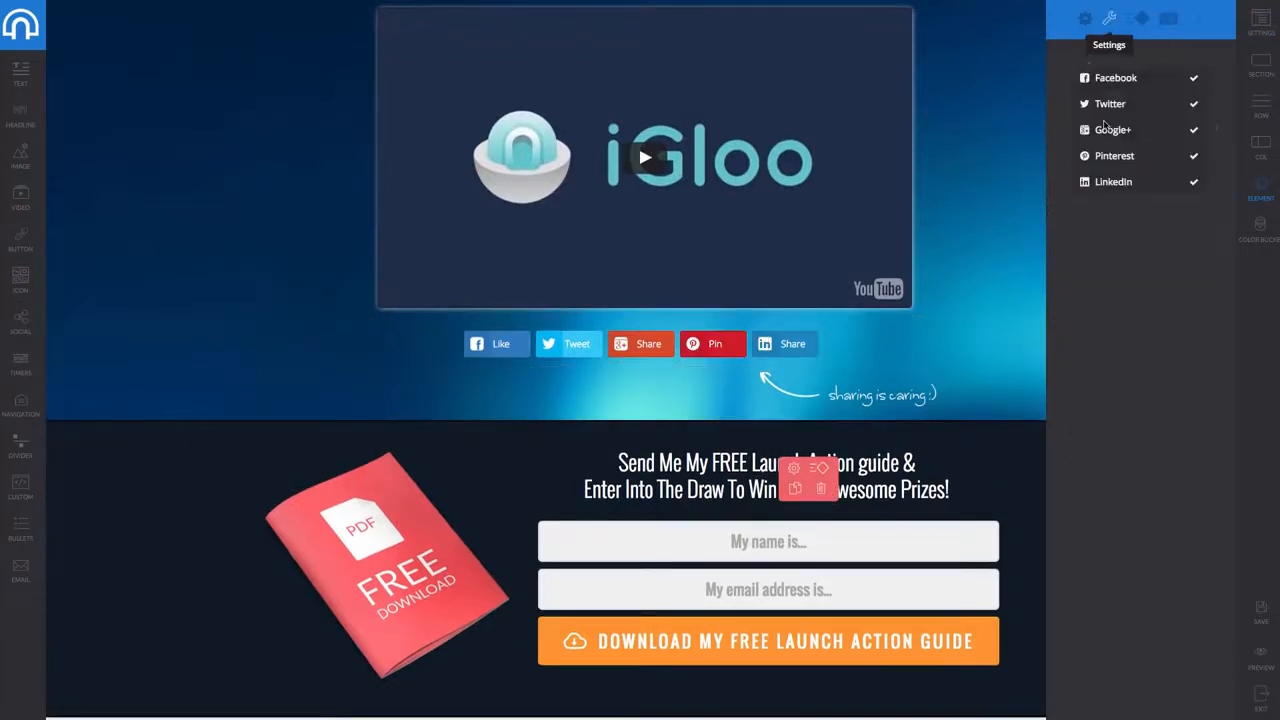
click(1140, 78)
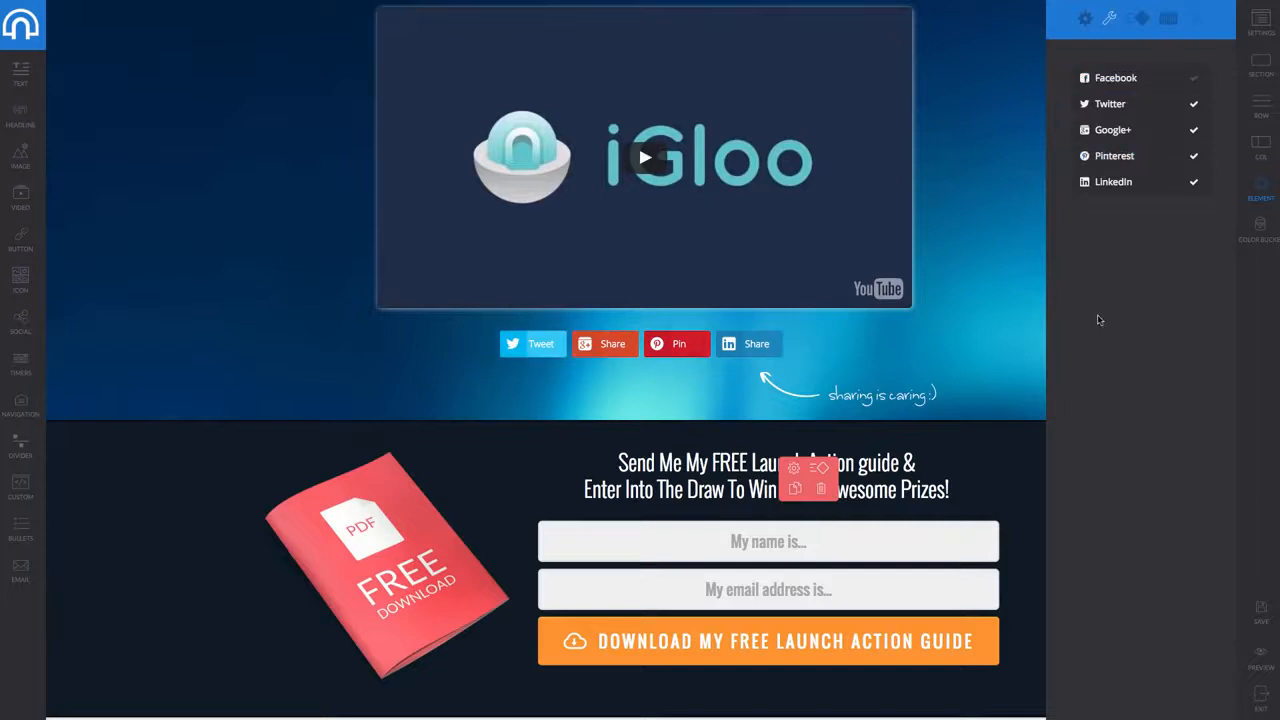
click(1140, 80)
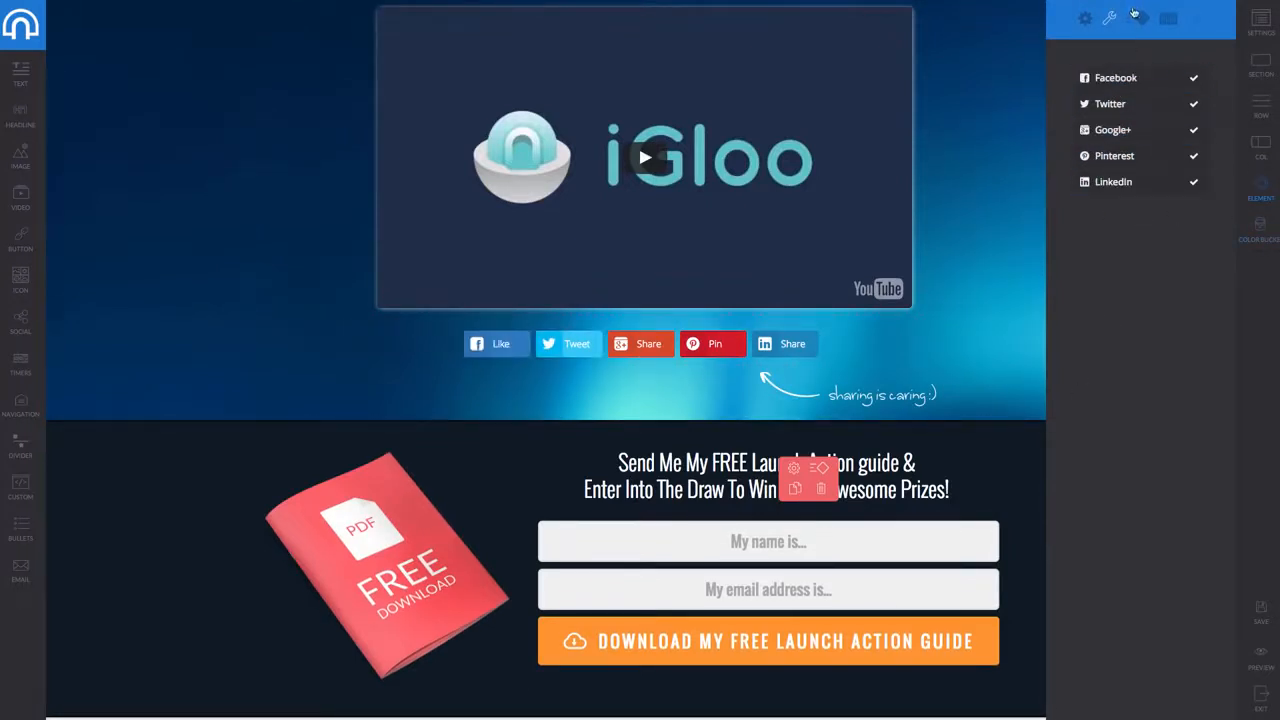
click(1138, 17)
click(1168, 18)
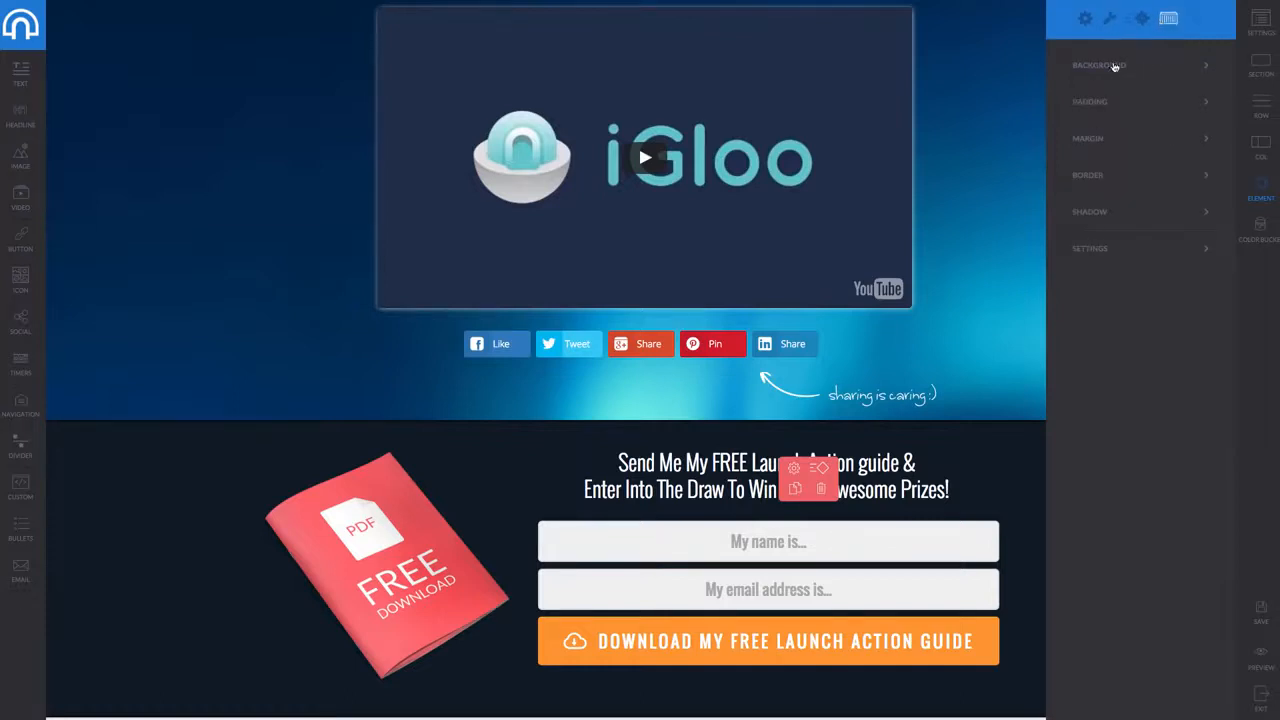
click(1085, 18)
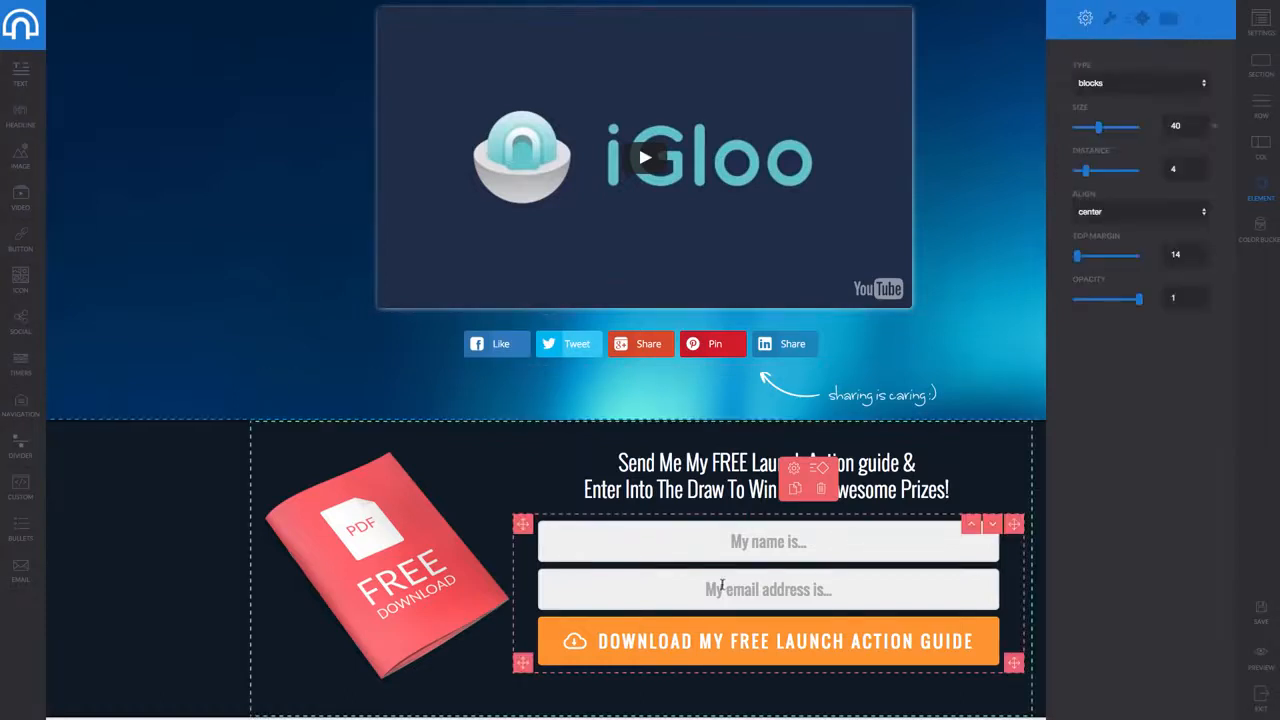
Leave the opt-in form with no contest connected, then exit the editor
click(932, 539)
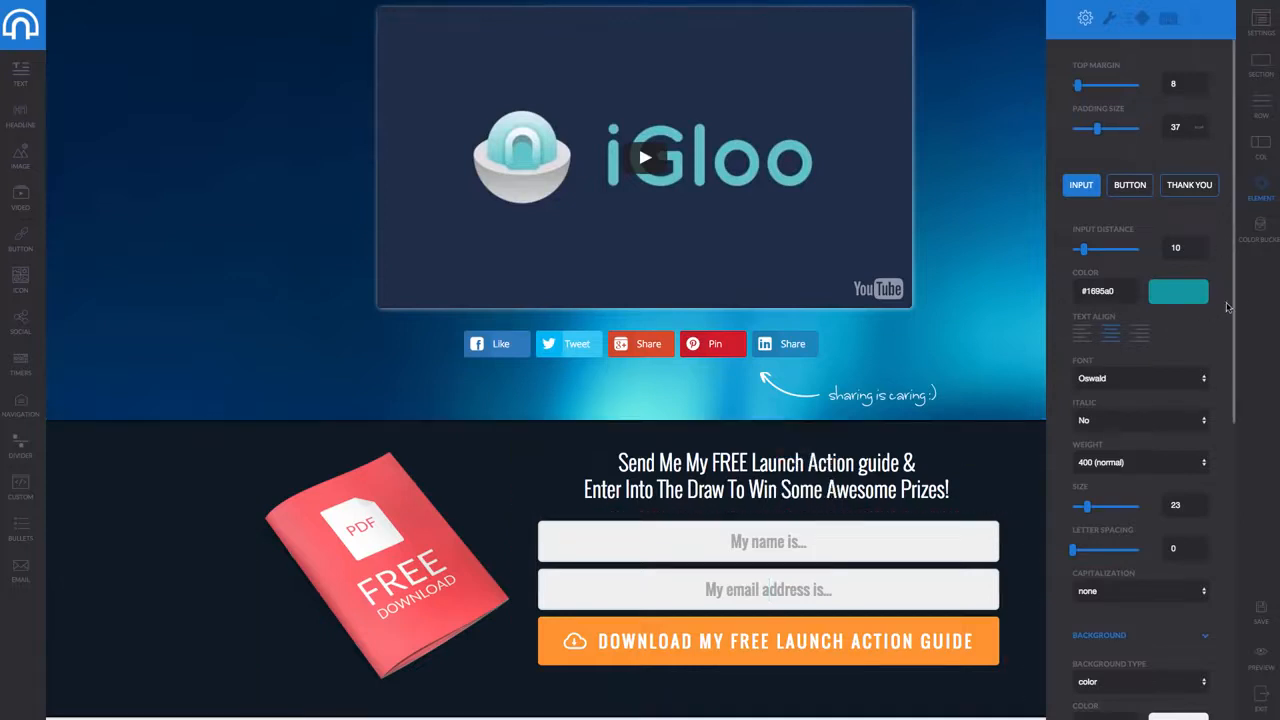
scroll(1220, 314, down, 2)
scroll(1220, 314, down, 5)
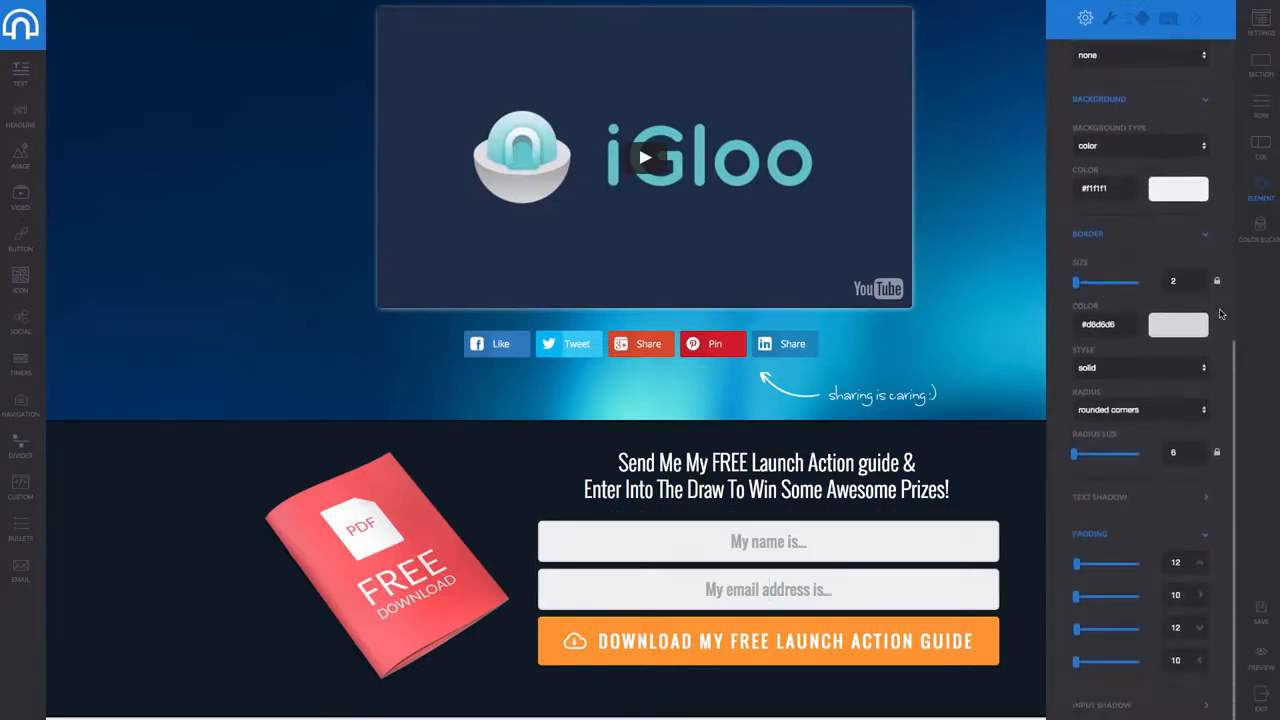
scroll(1220, 314, up, 8)
click(1109, 18)
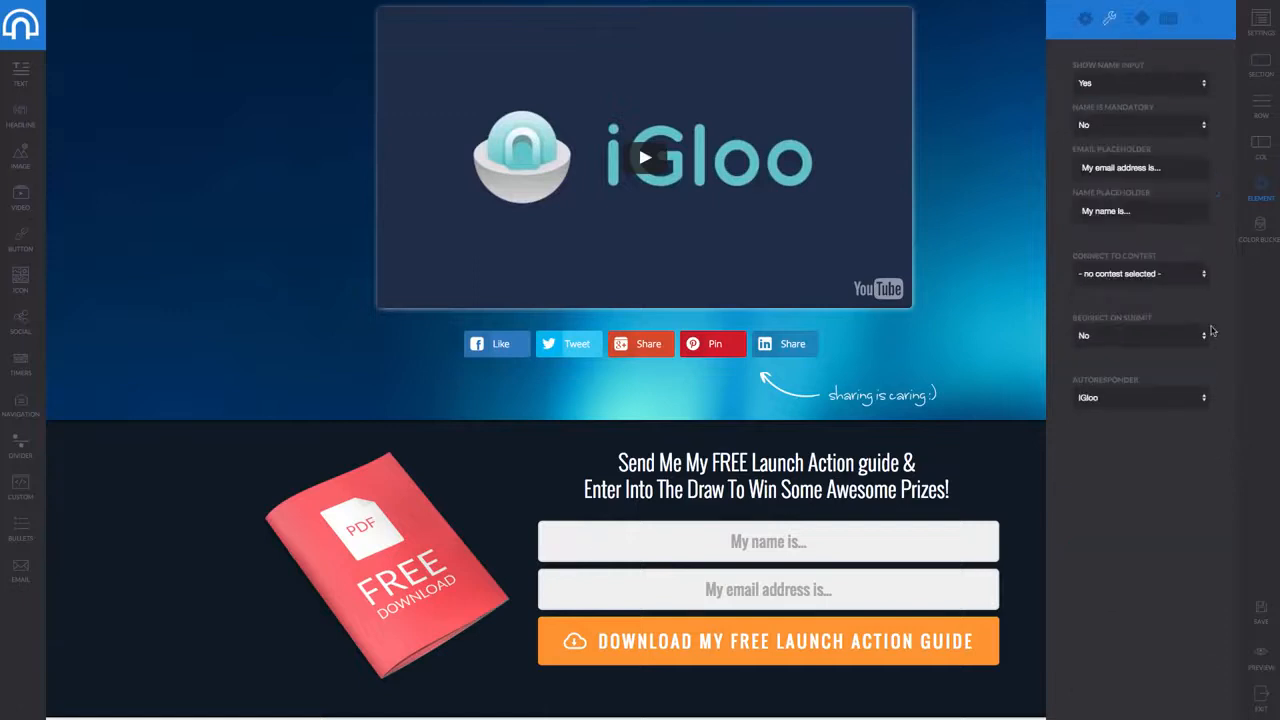
click(1179, 278)
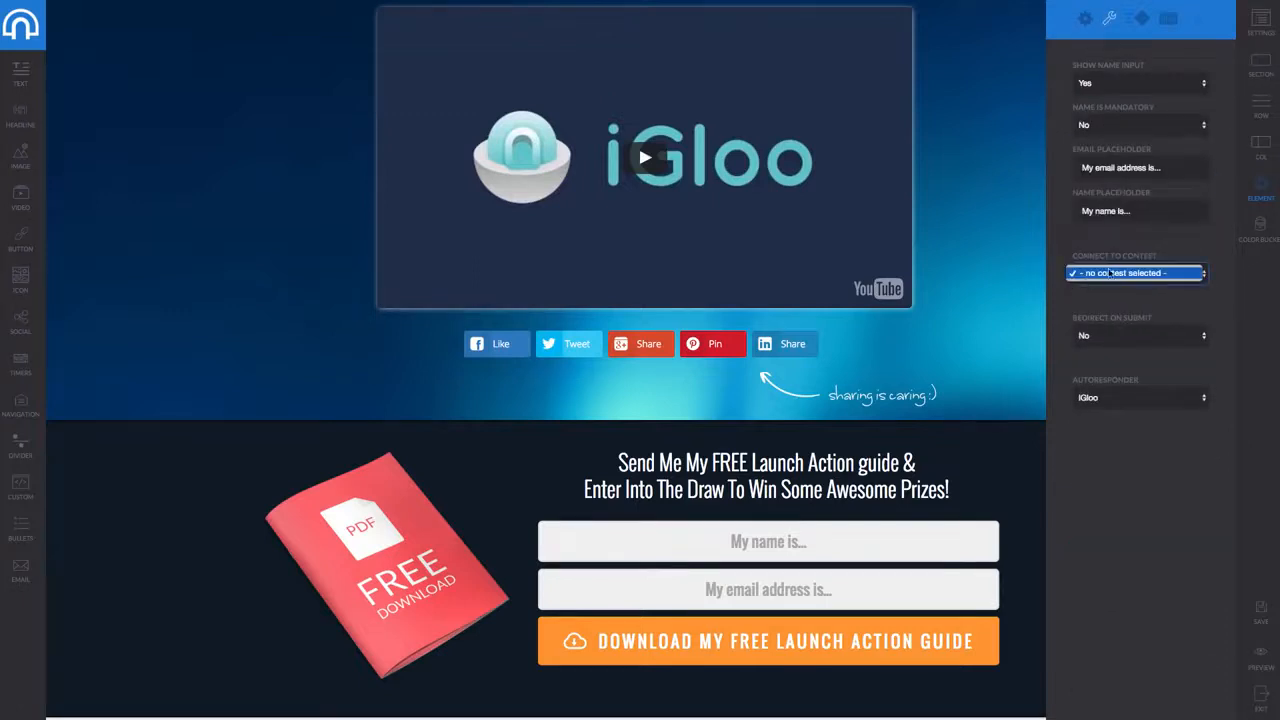
click(1136, 274)
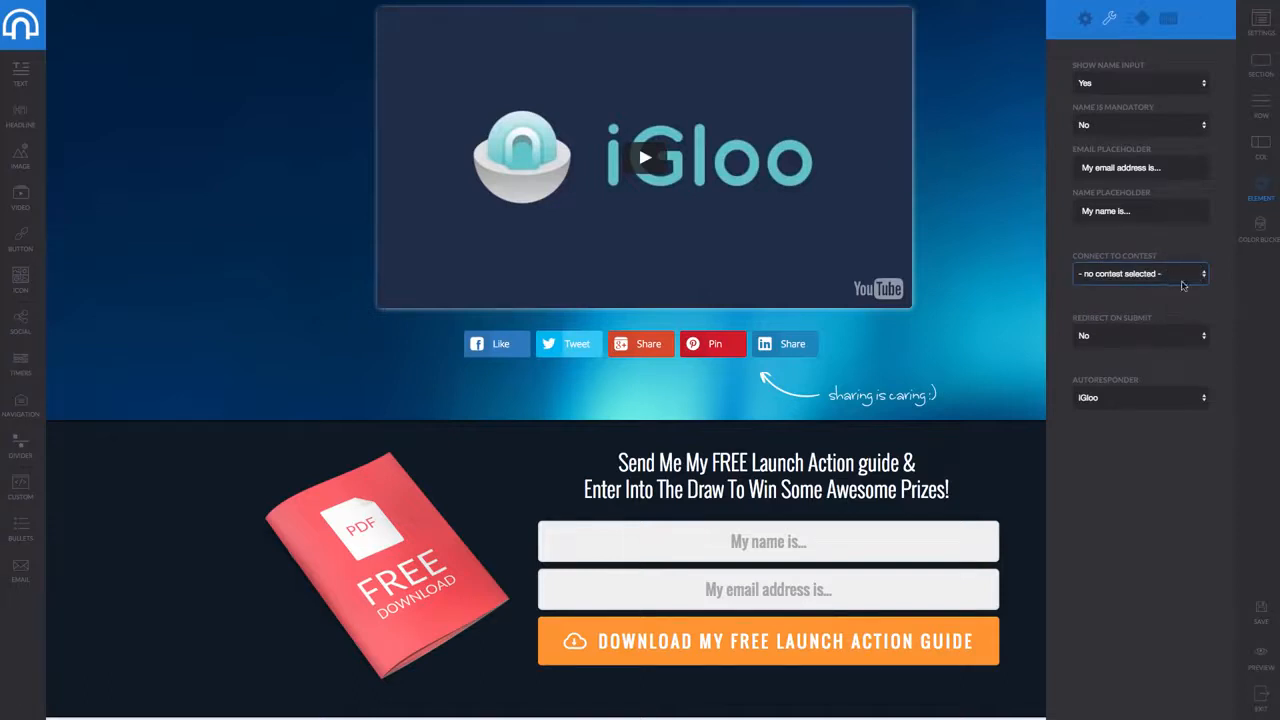
click(1265, 691)
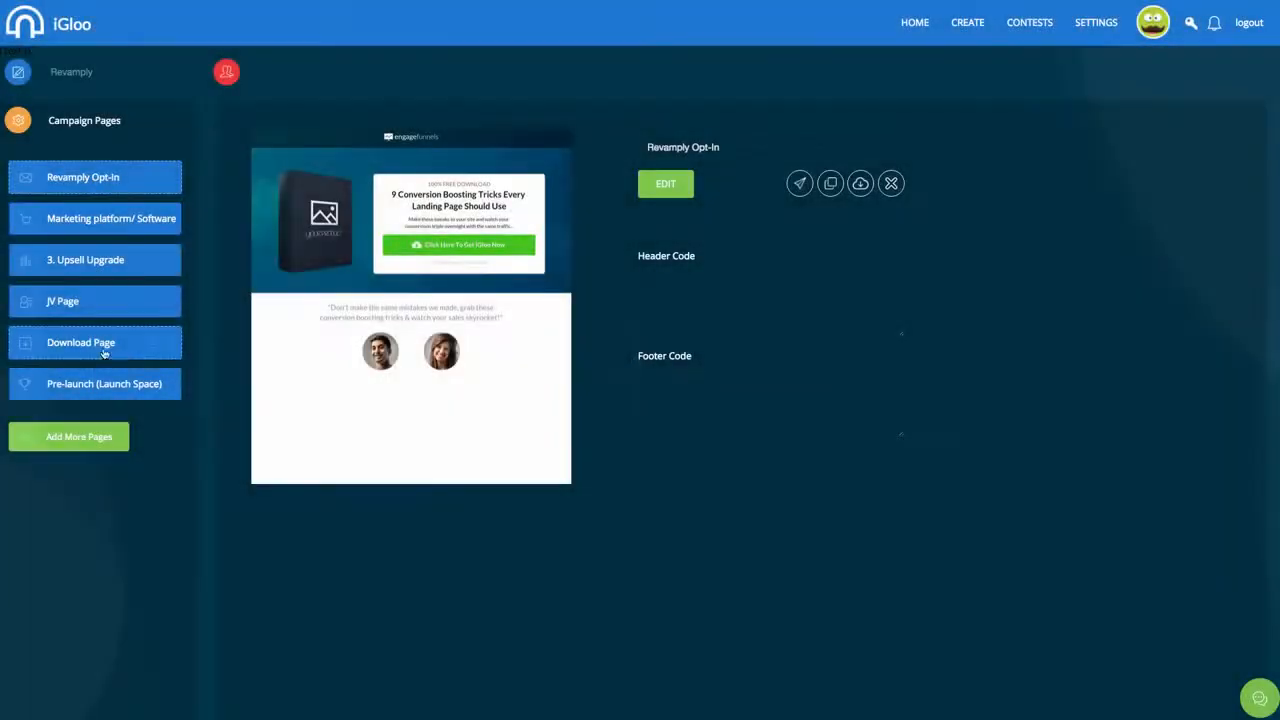
Create a new contest in the Contests area named 'MY CONTEST'
click(1049, 24)
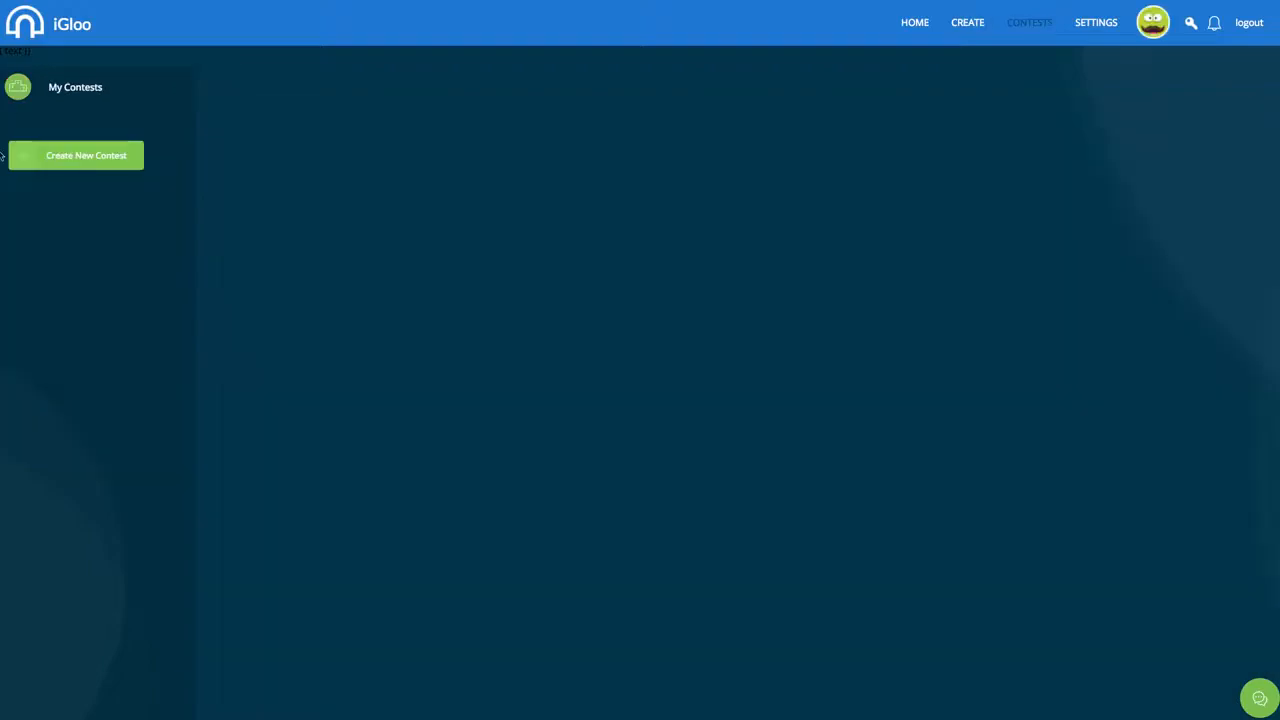
click(66, 162)
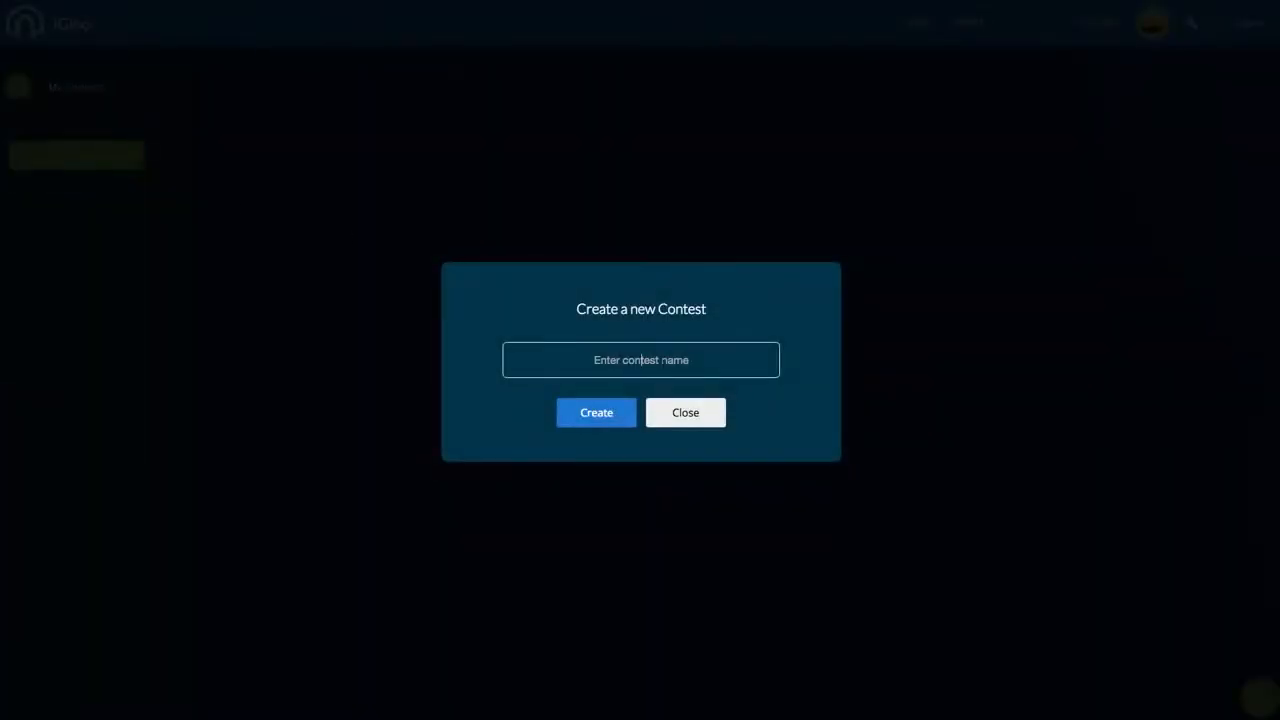
text(a)
key(BackSpace)
text(MY CONTEST)
click(565, 407)
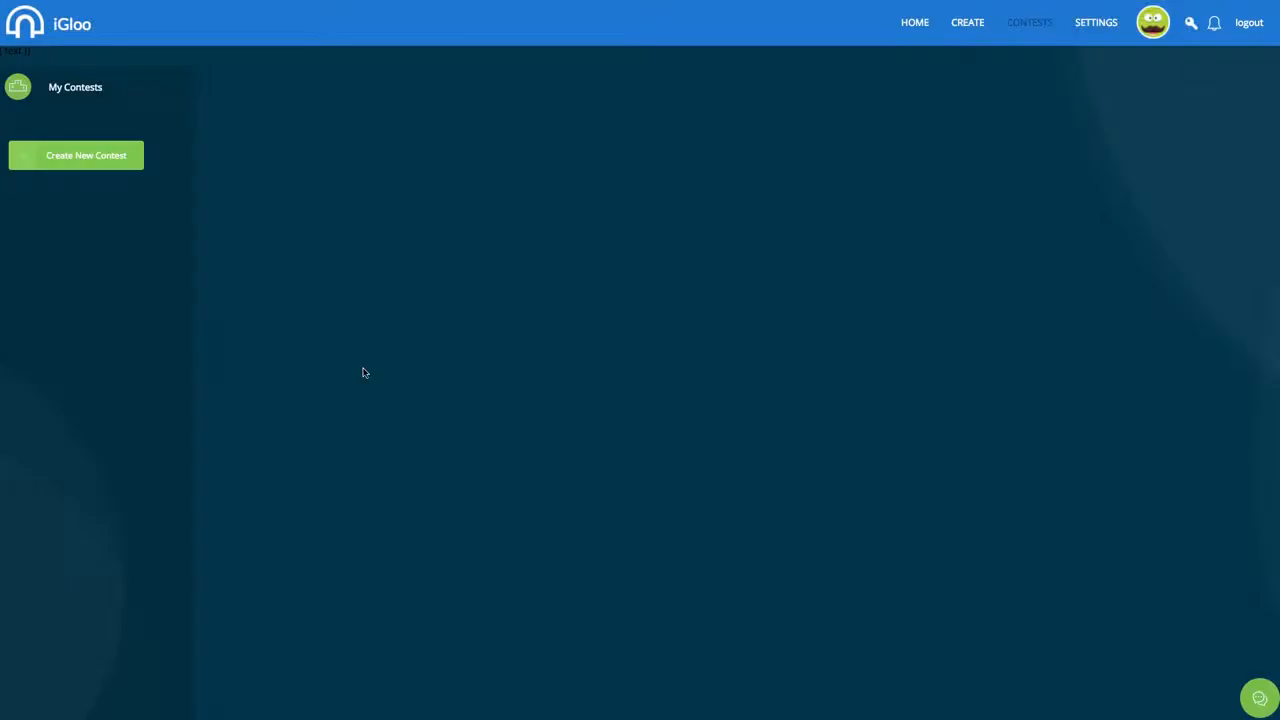
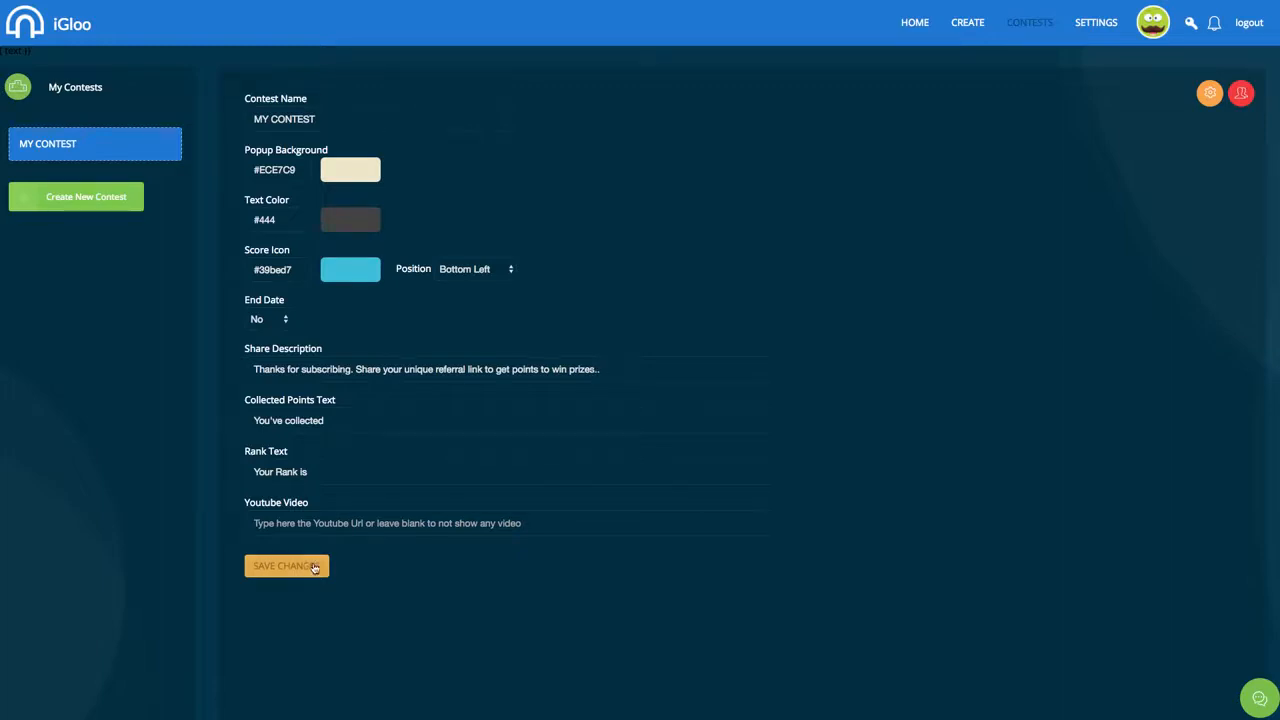
Save the contest settings, then rename the contest to 'Igloo contest' and save
click(314, 567)
click(108, 202)
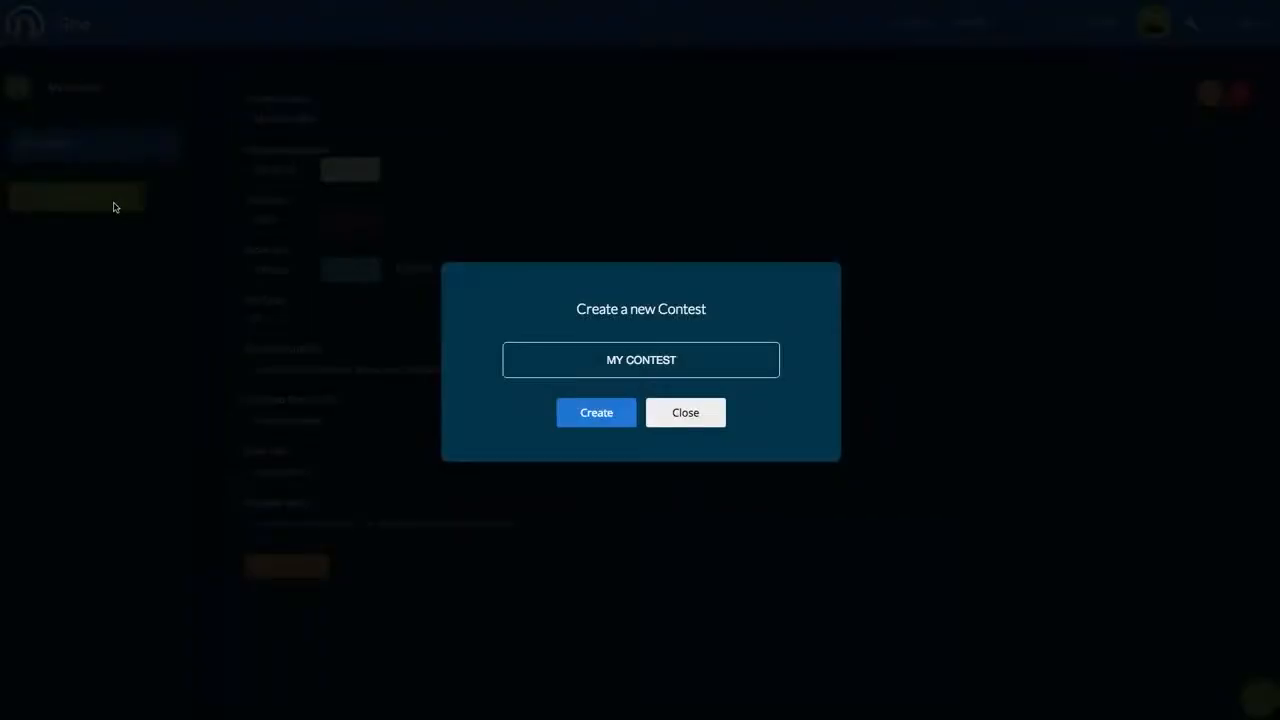
click(666, 416)
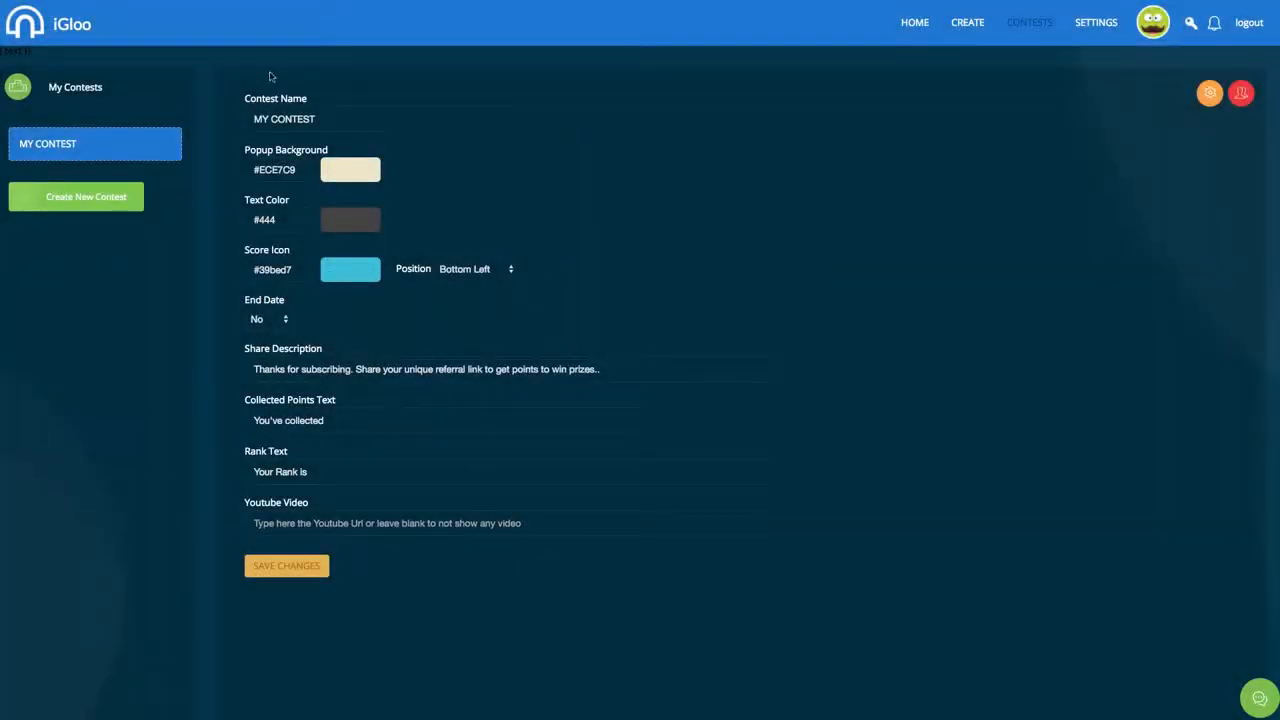
drag(318, 119, 252, 119)
text(I)
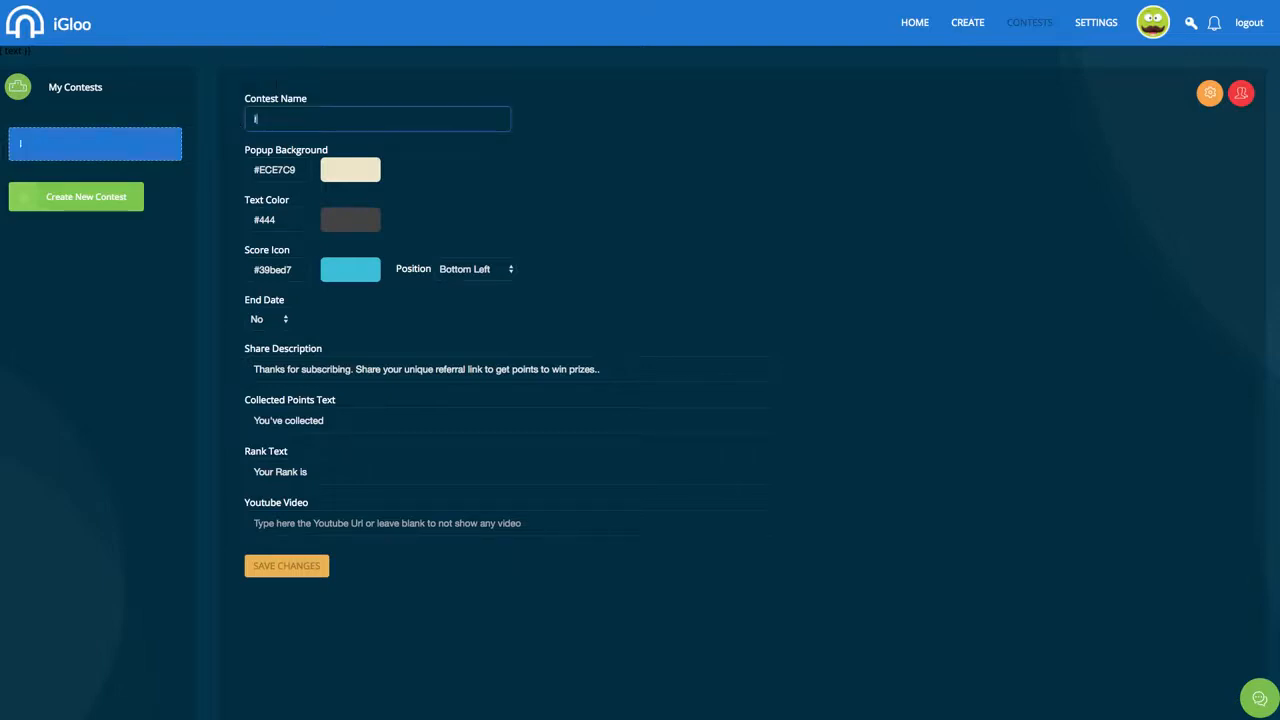
text(gloo contest)
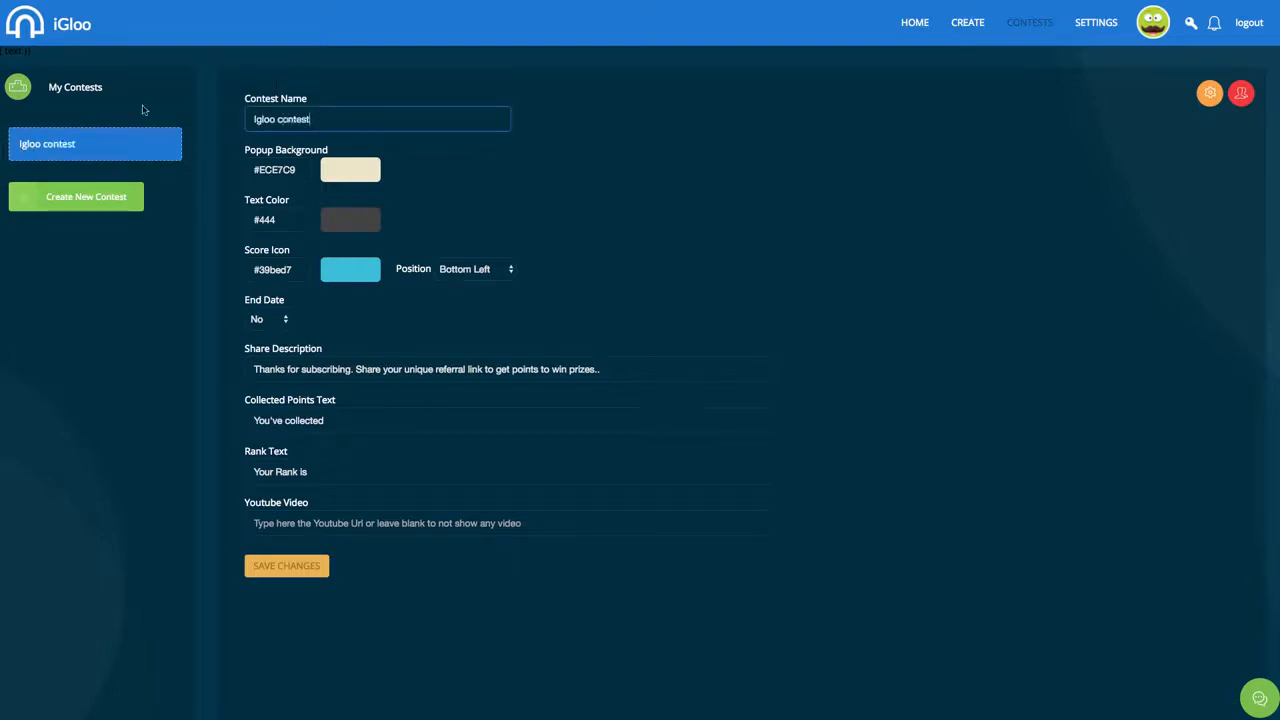
click(316, 566)
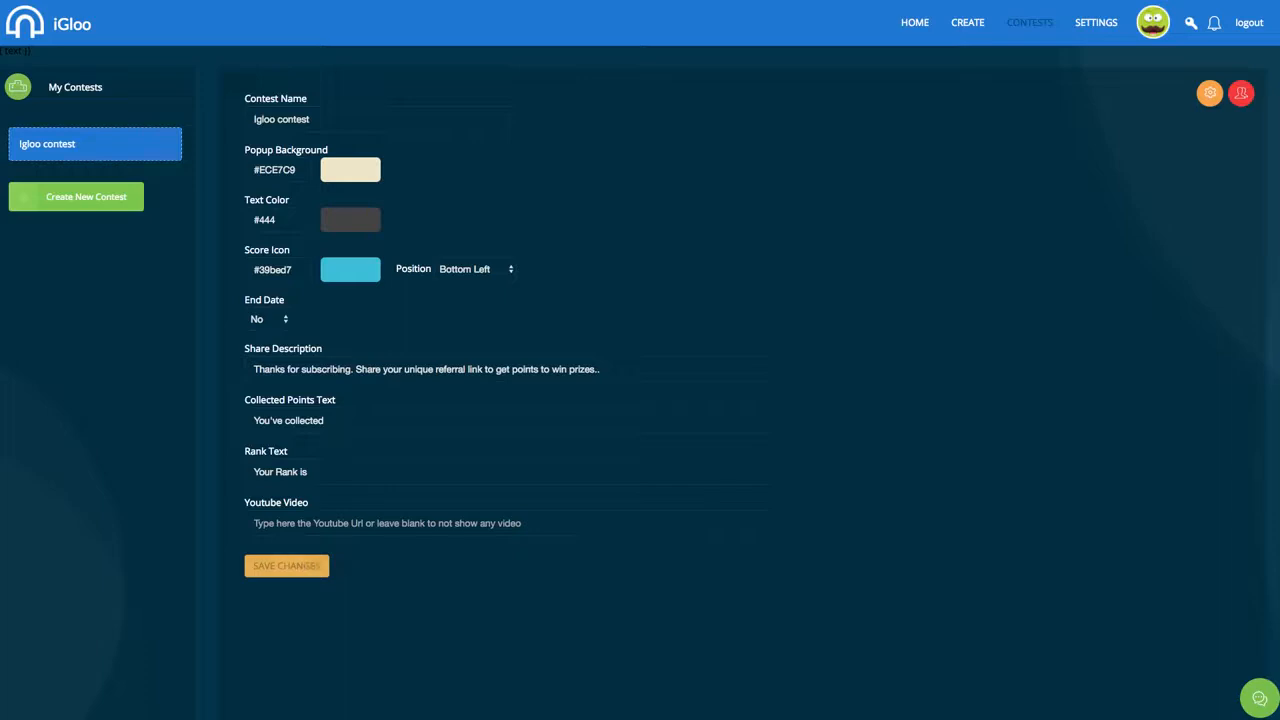
Turn on the contest's End Date and set it to 2016-06-16
click(268, 319)
click(262, 303)
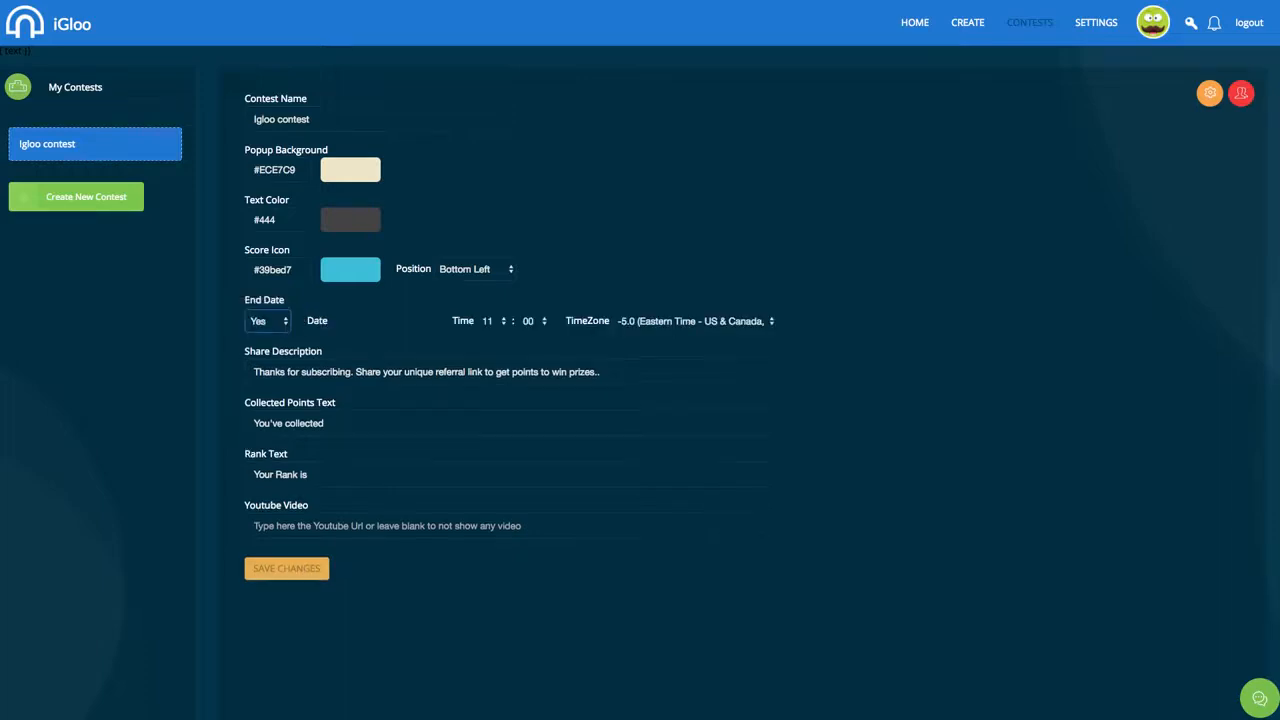
click(380, 320)
click(438, 440)
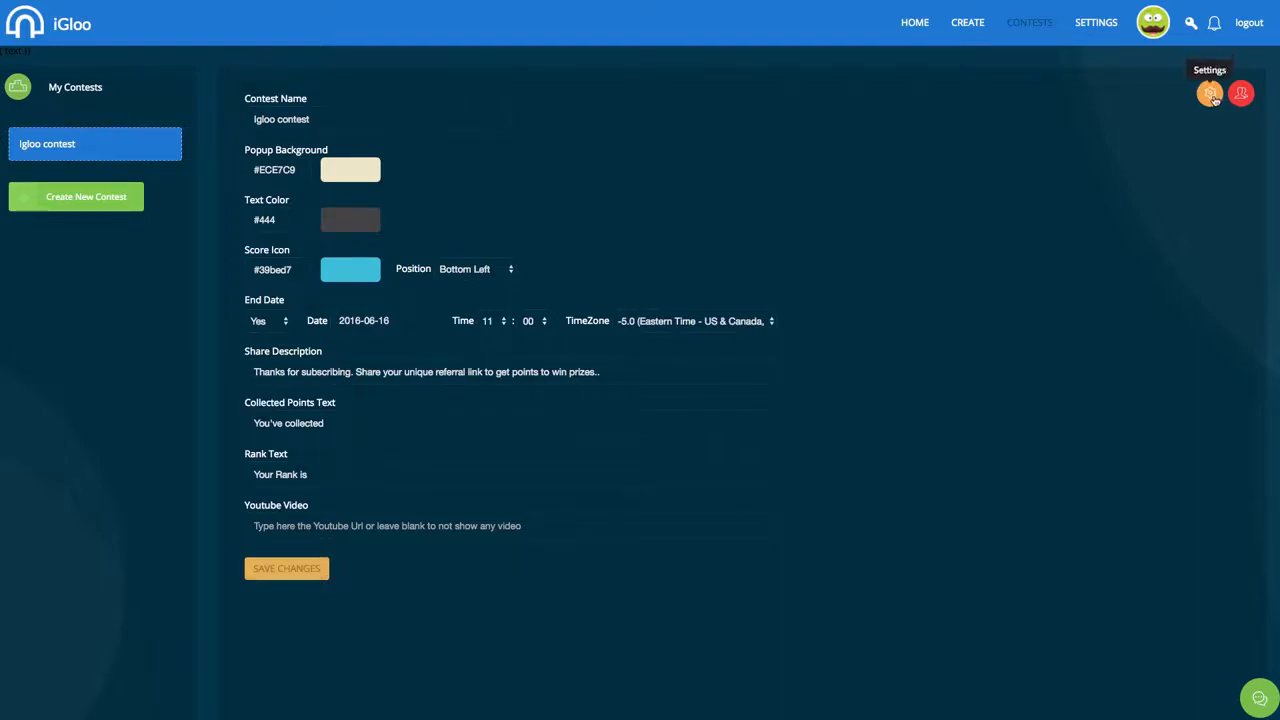
click(968, 23)
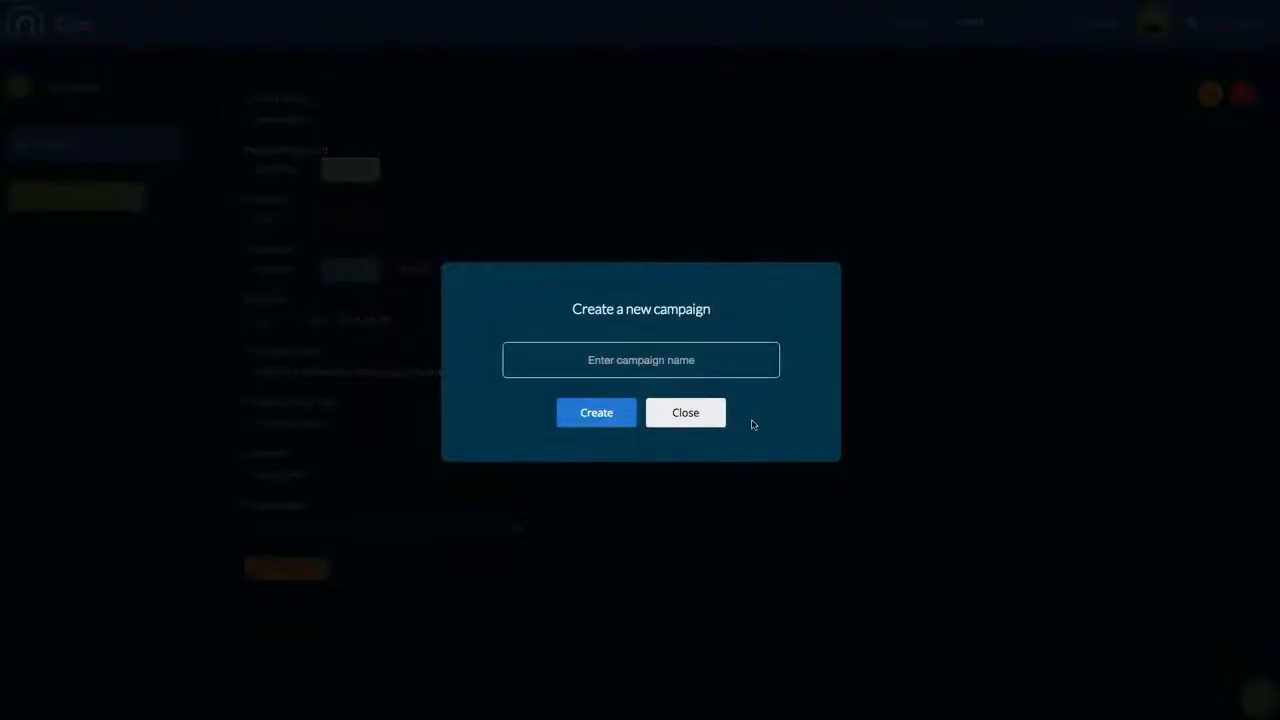
Browse the Test1 campaign's Upsell PushTraffic and Sales Letter pages from My Campaigns
click(700, 414)
click(914, 24)
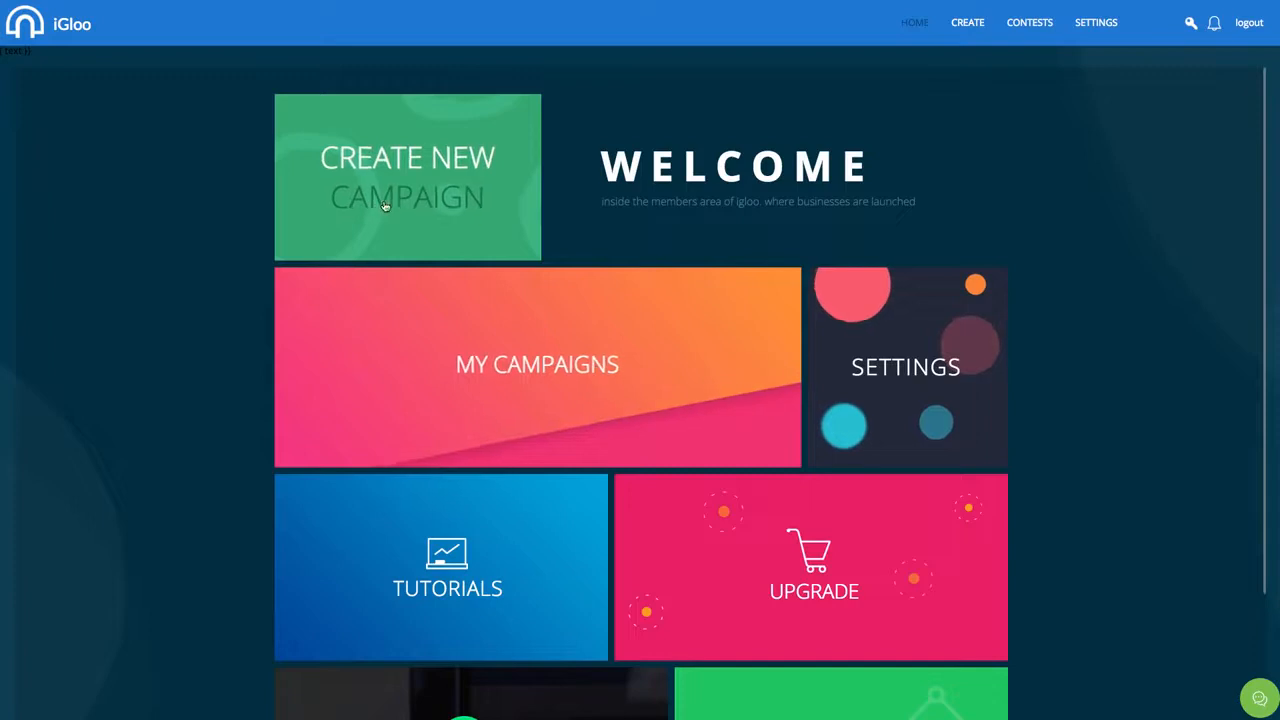
click(649, 383)
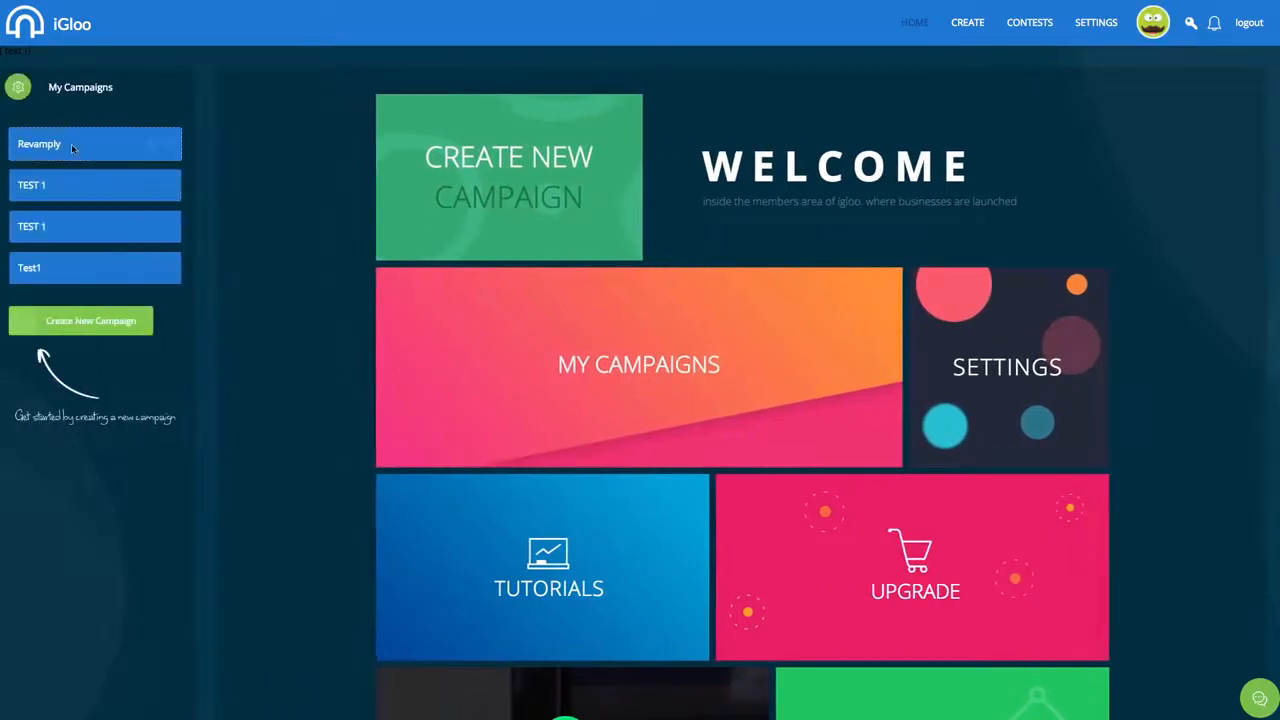
click(60, 266)
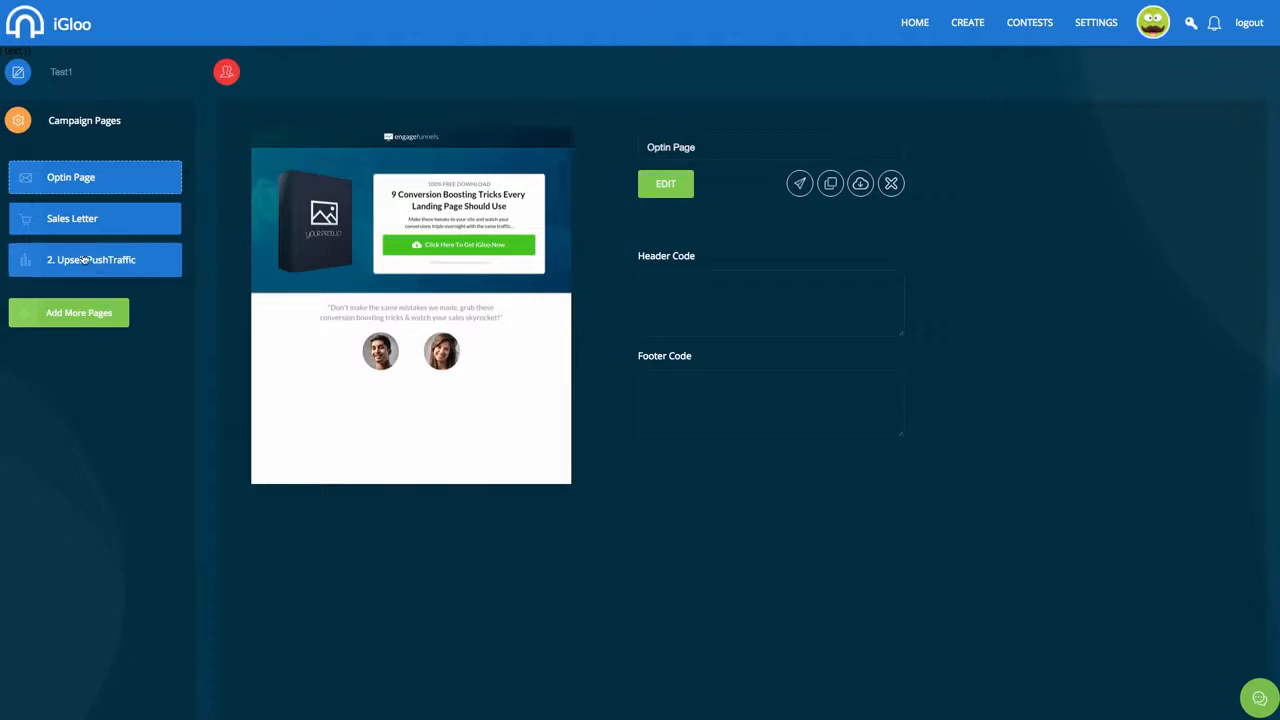
click(85, 260)
click(90, 229)
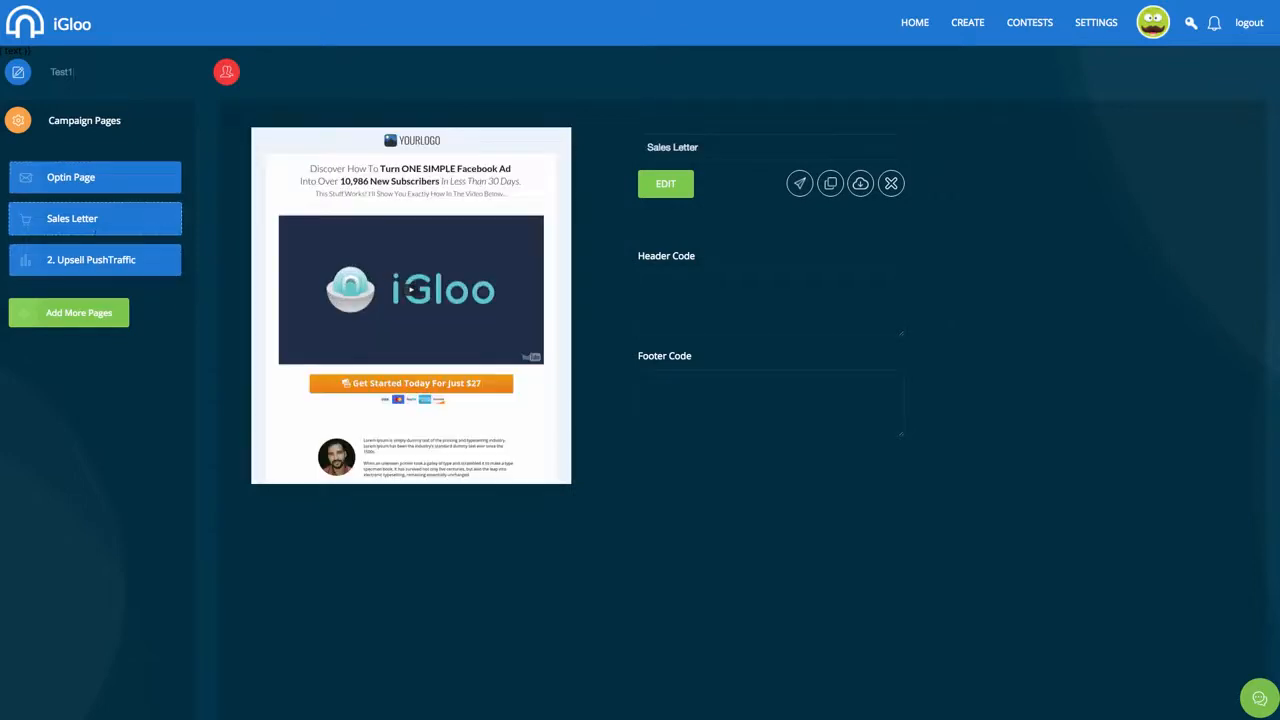
Open the Revamply campaign's Pre-launch (Launch Space) page
click(914, 23)
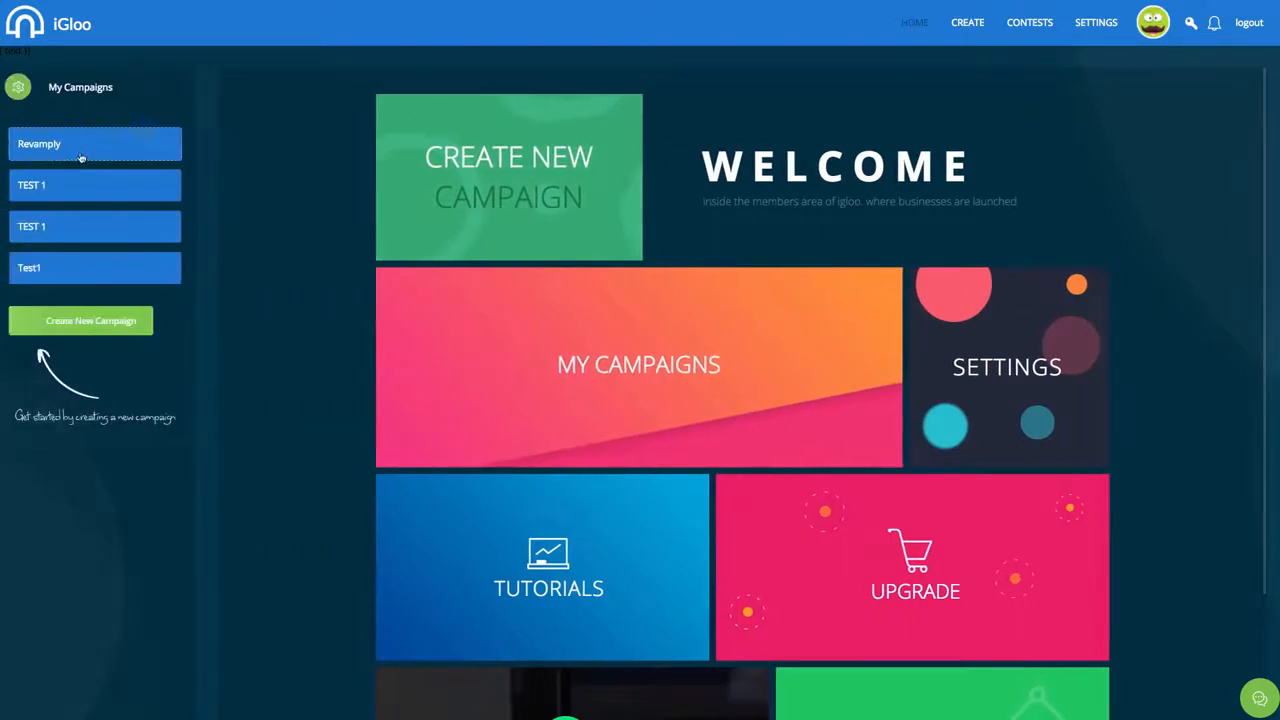
click(81, 157)
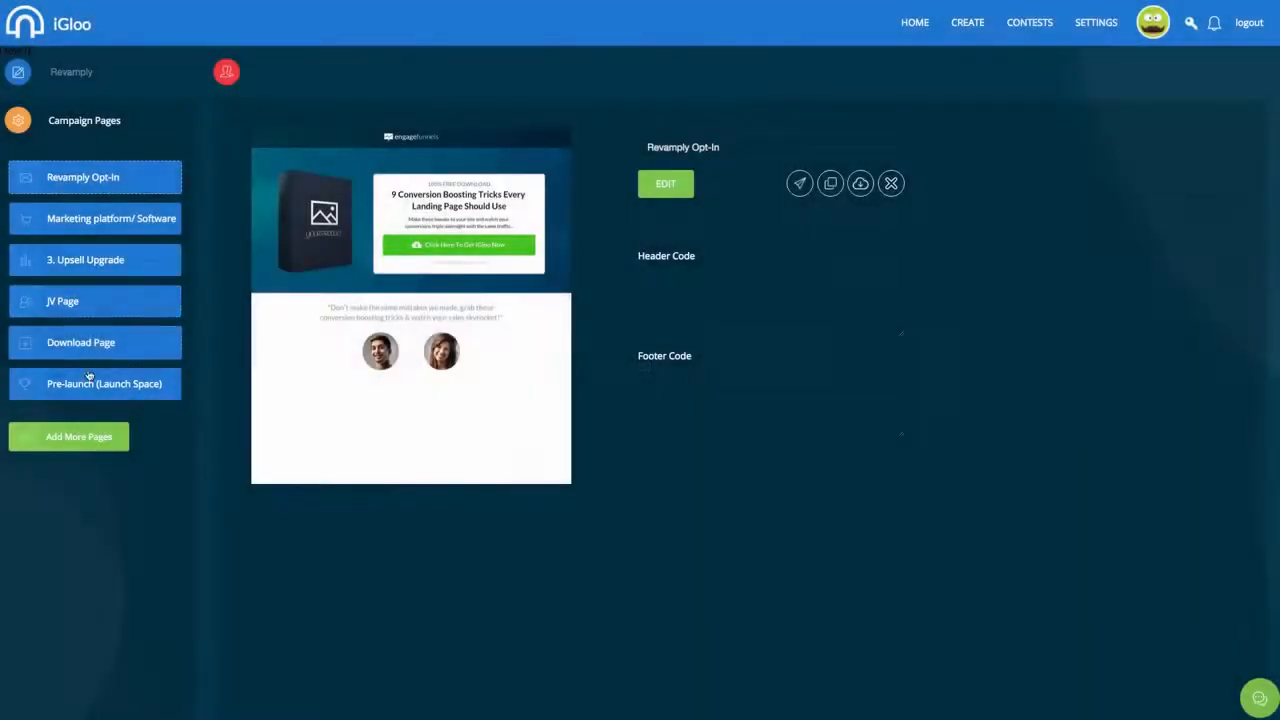
click(89, 380)
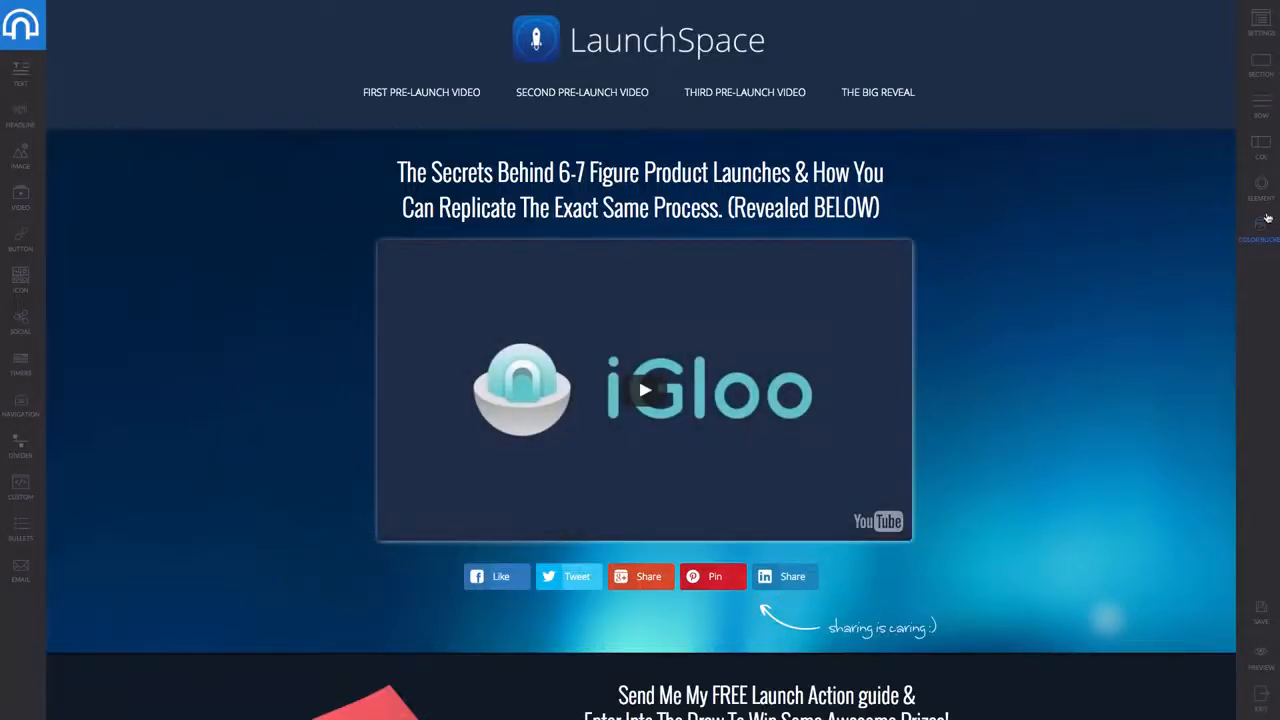
Set the opt-in form's Connect to Contest to 'Igloo contest' and preview the page
scroll(746, 537, down, 7)
scroll(746, 537, up, 5)
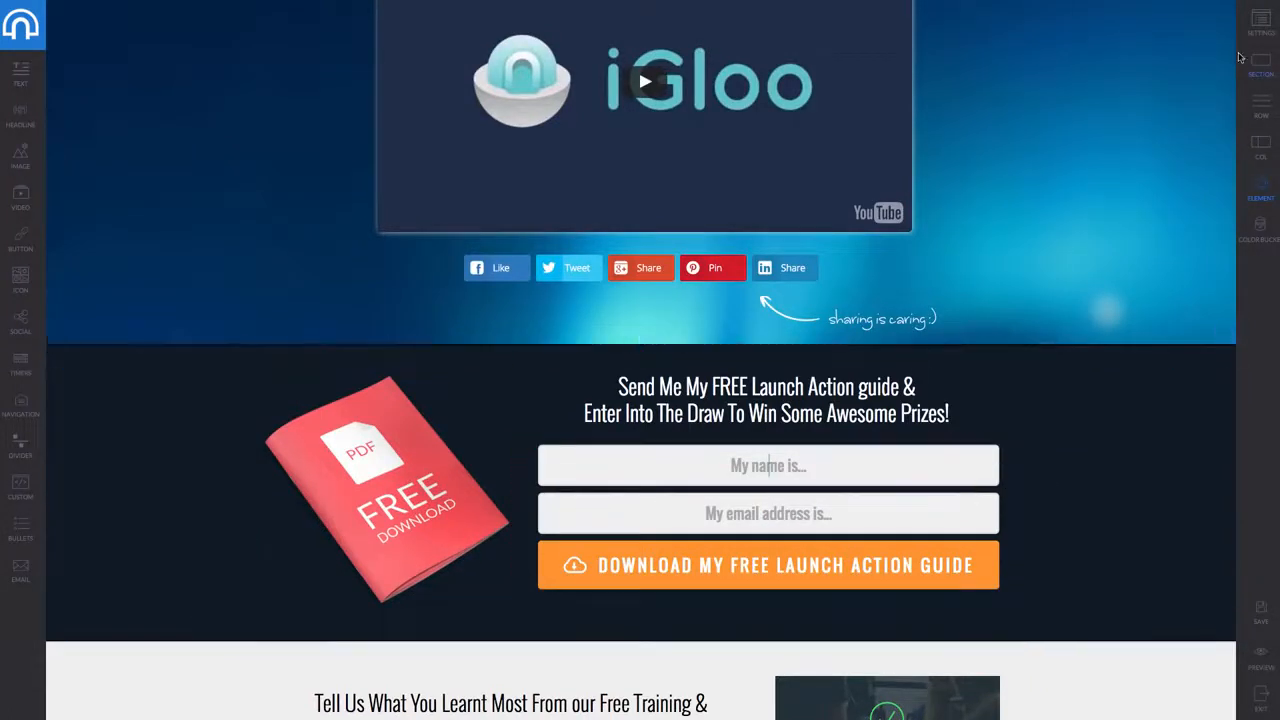
click(1256, 38)
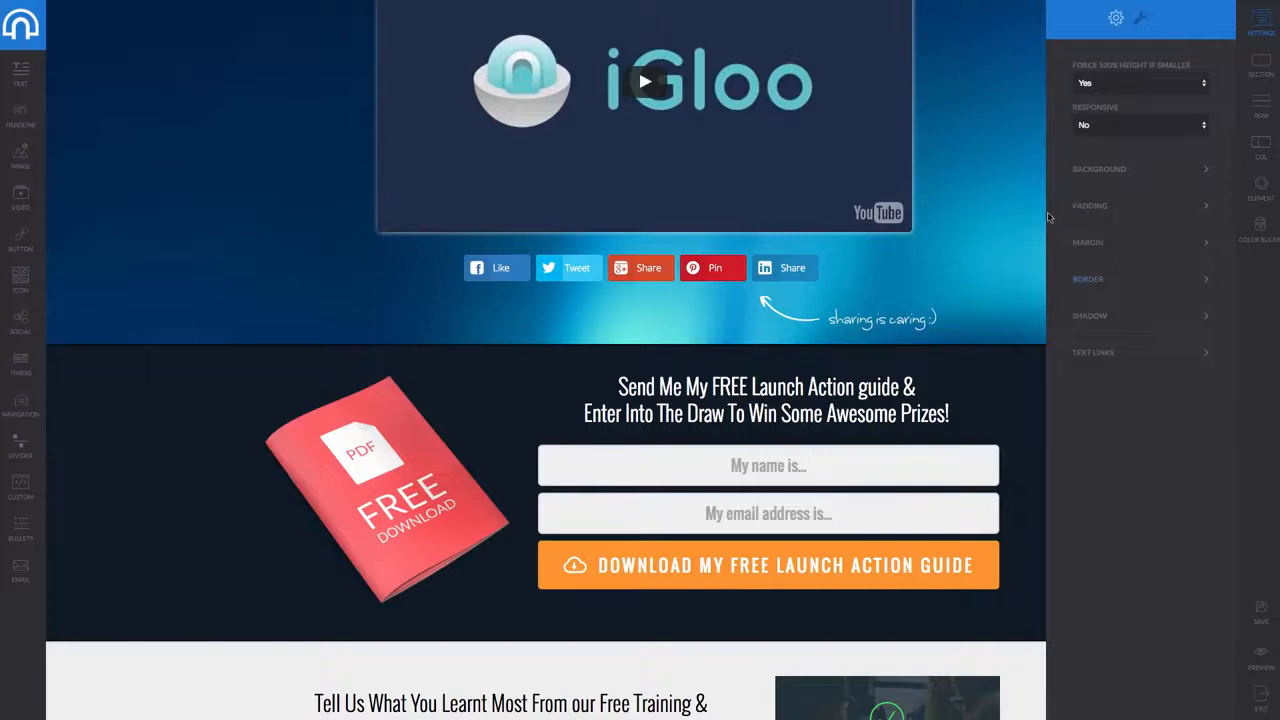
click(884, 508)
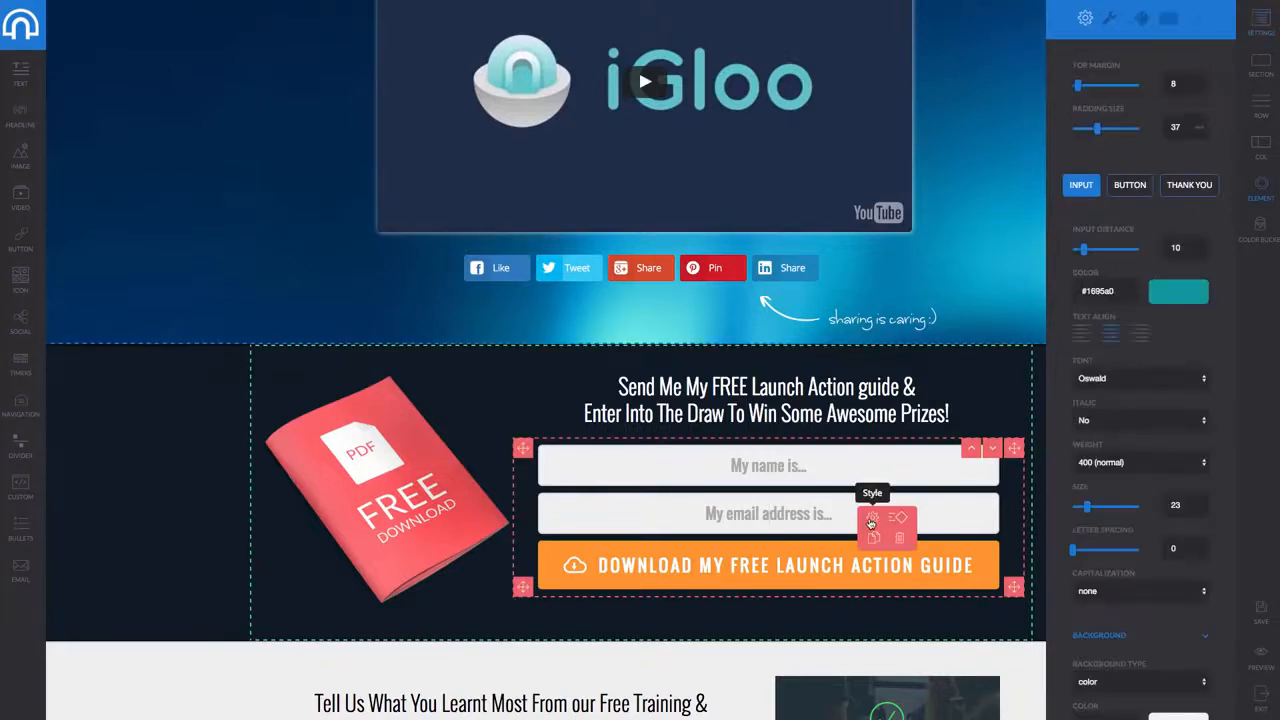
click(1109, 18)
click(1145, 276)
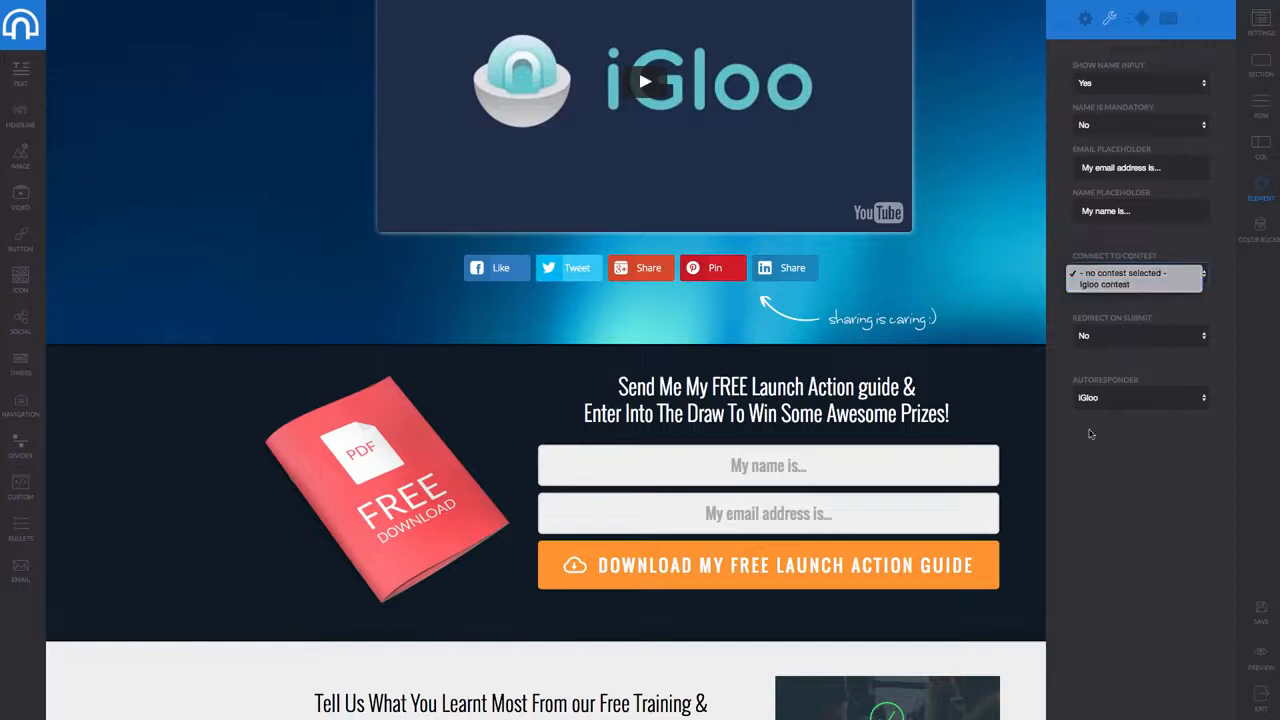
click(1120, 288)
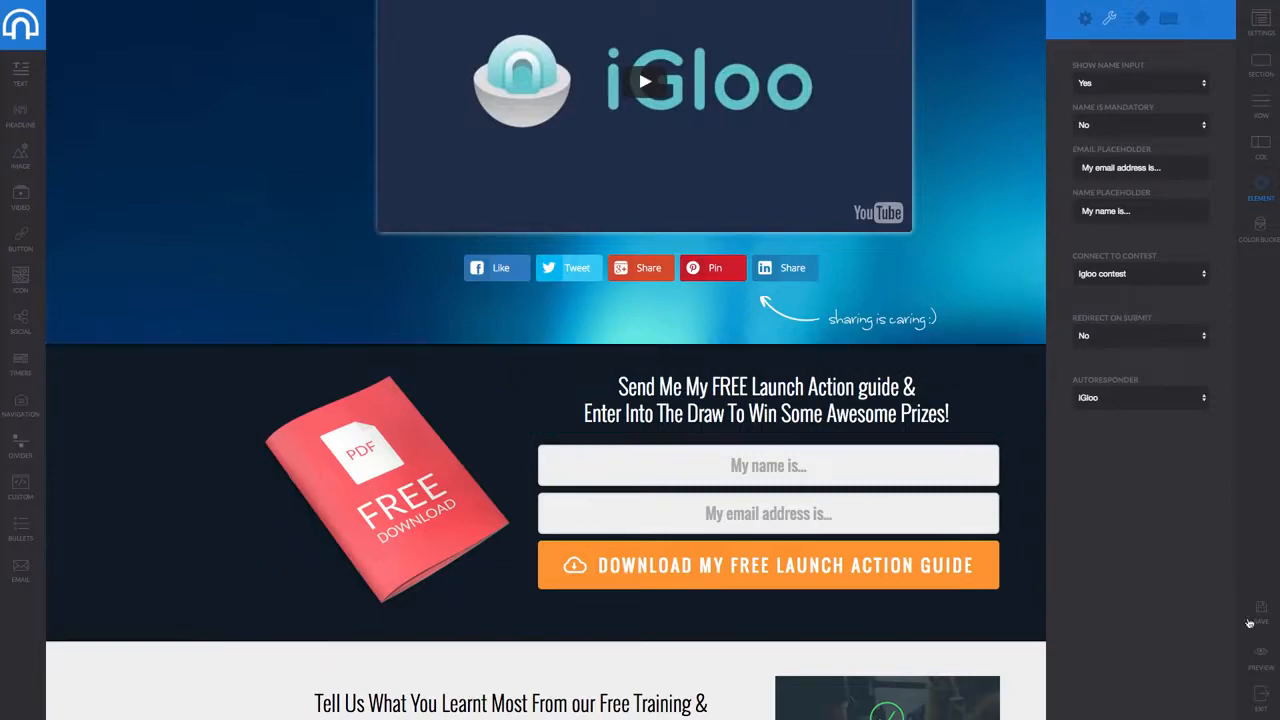
click(1273, 648)
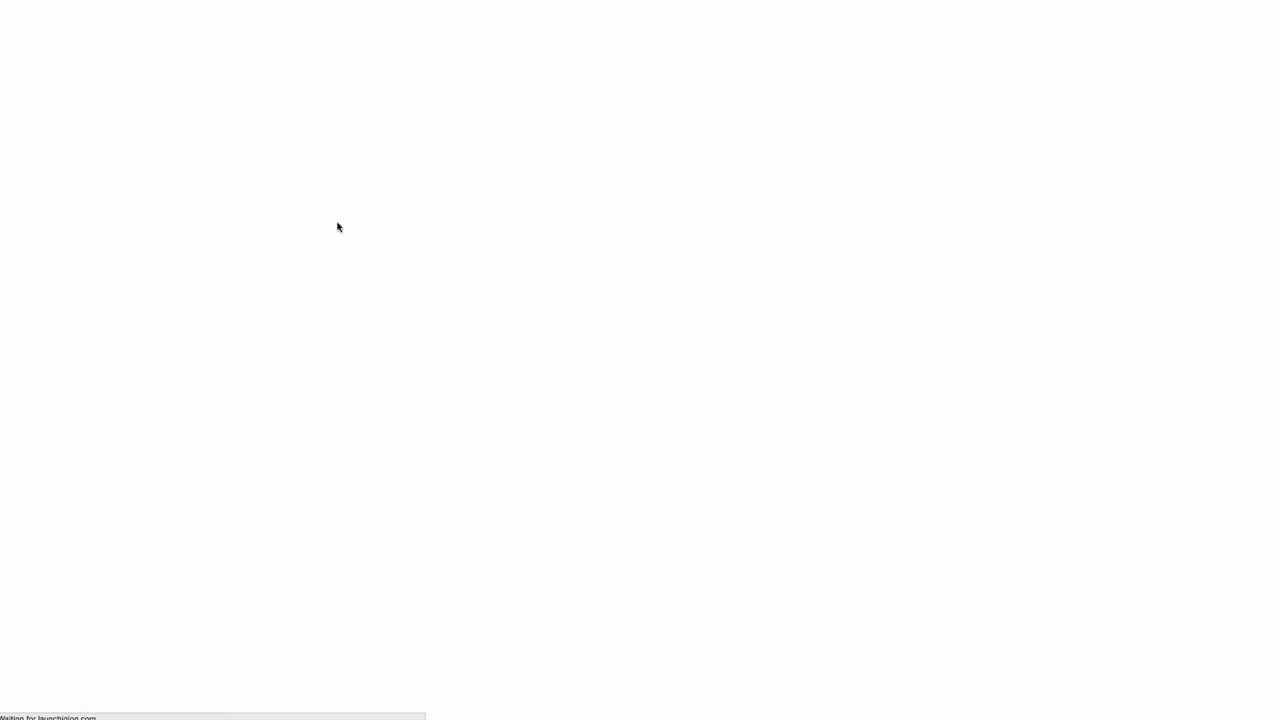
Submit a test name and e-mail through the preview's opt-in form to see the thank-you message
scroll(645, 437, down, 6)
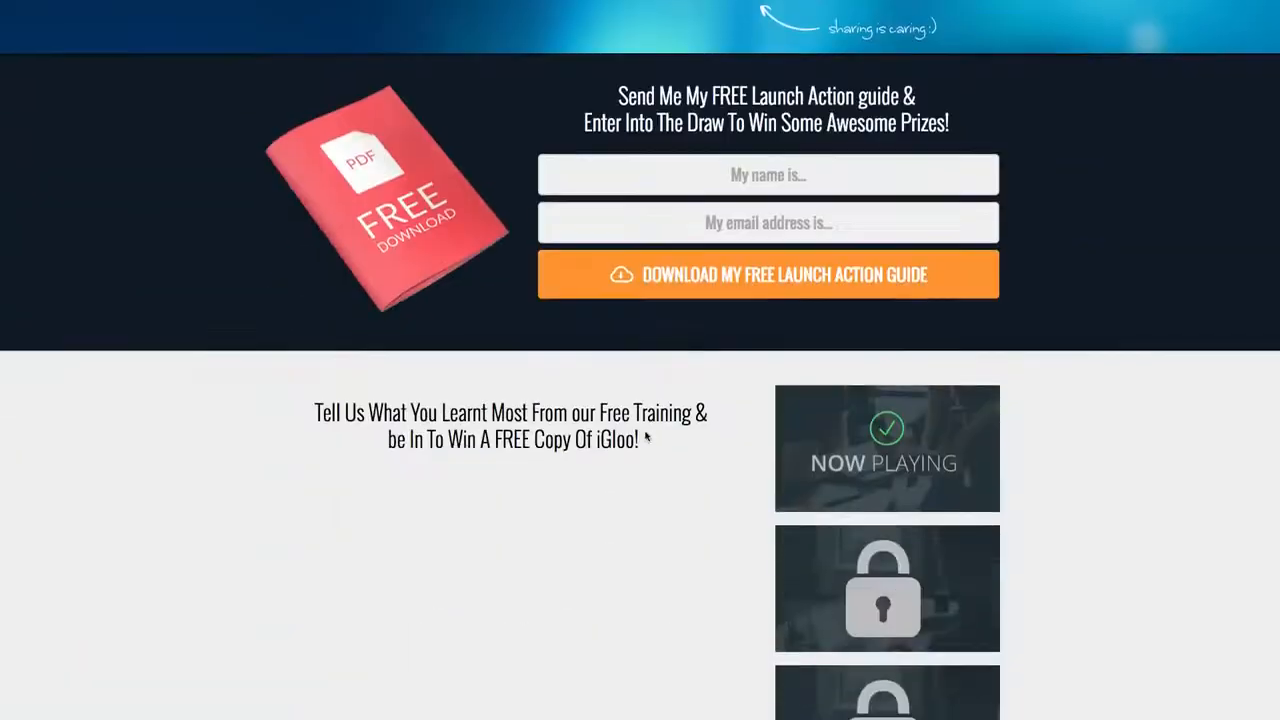
click(707, 184)
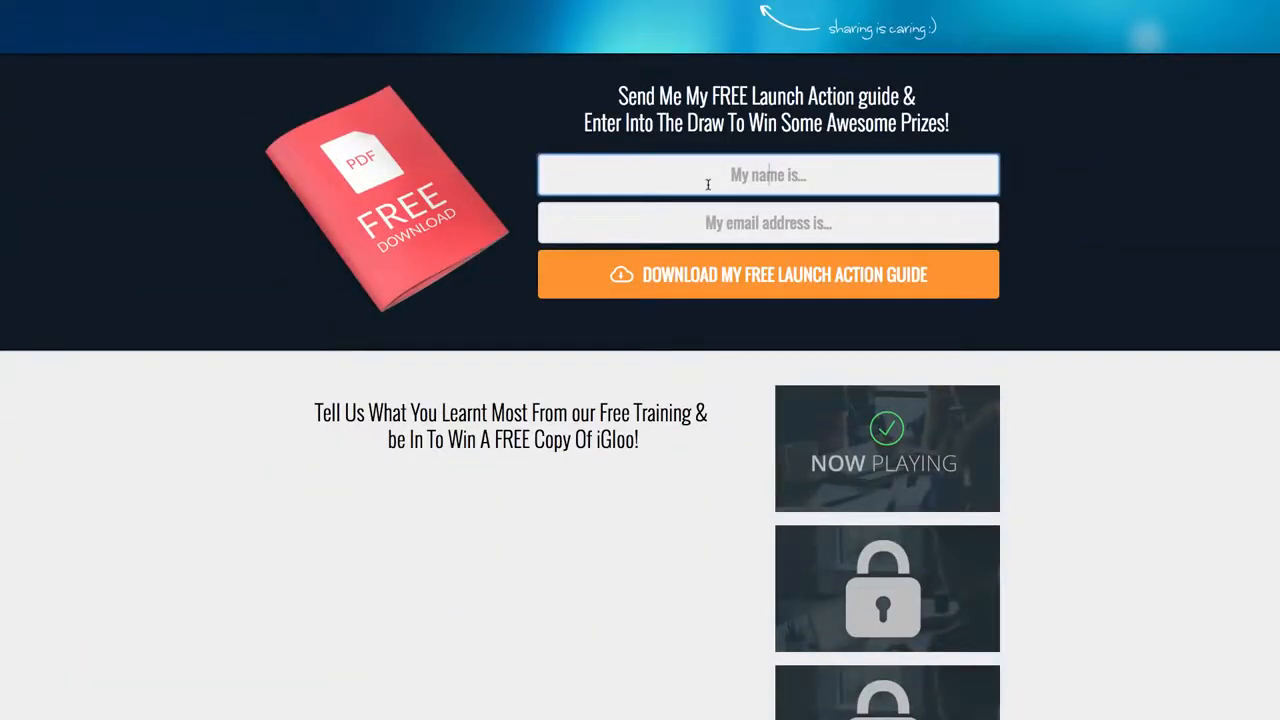
text(sam)
key(Tab)
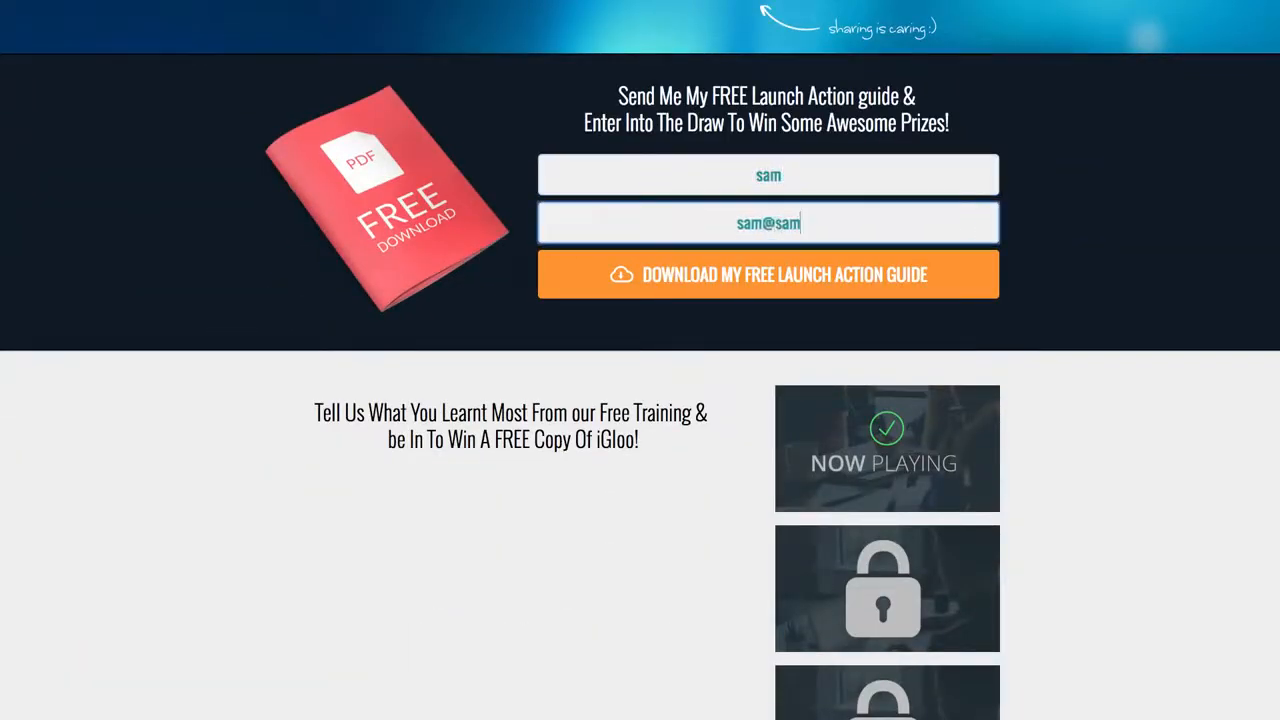
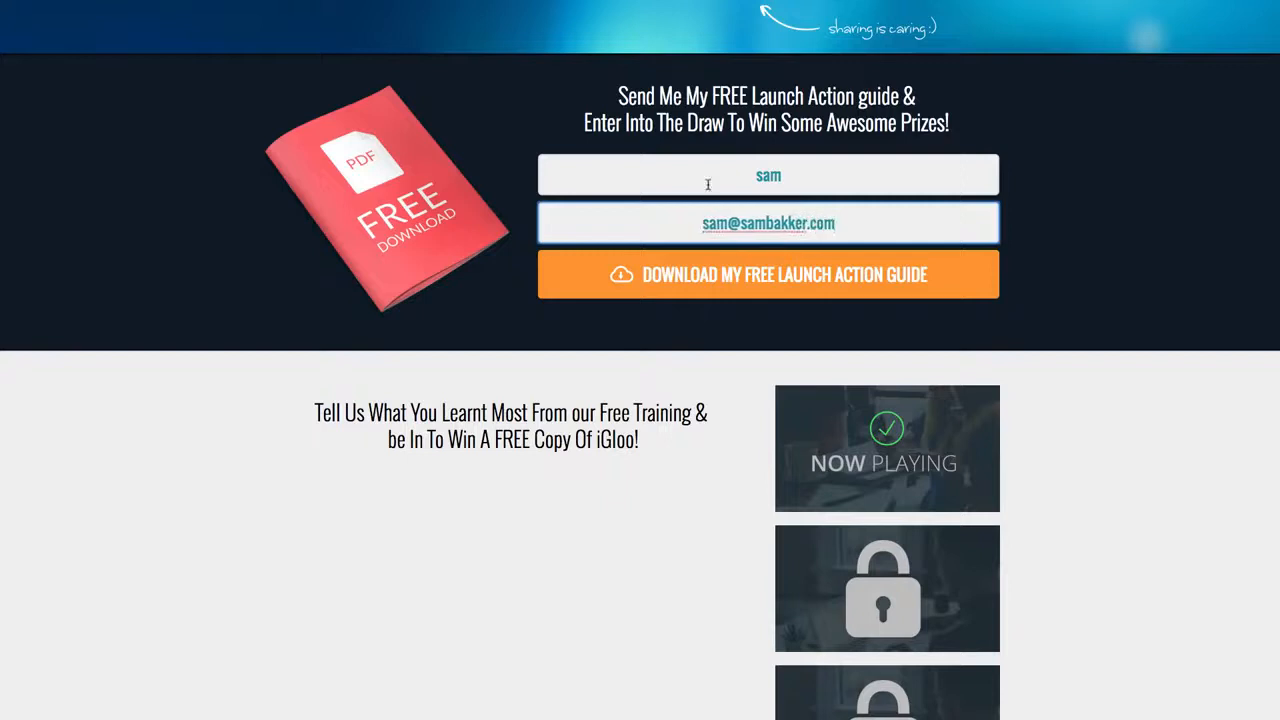
click(700, 274)
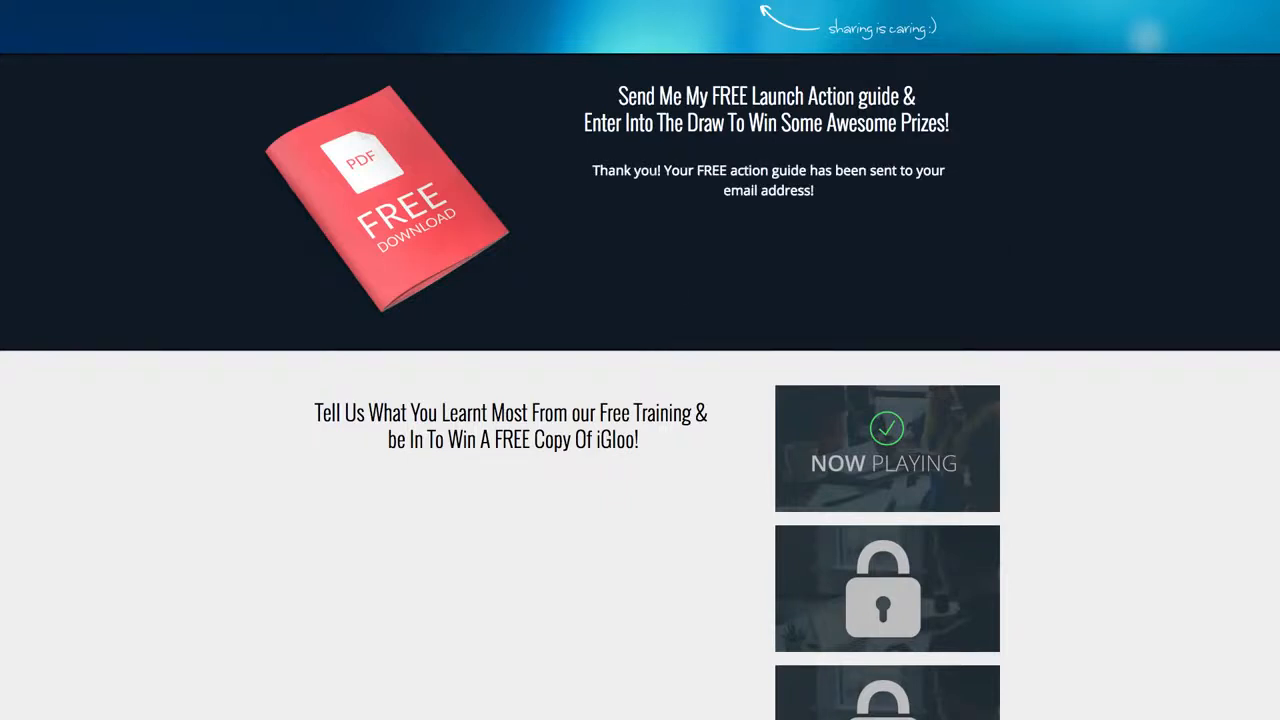
scroll(640, 360, up, 3)
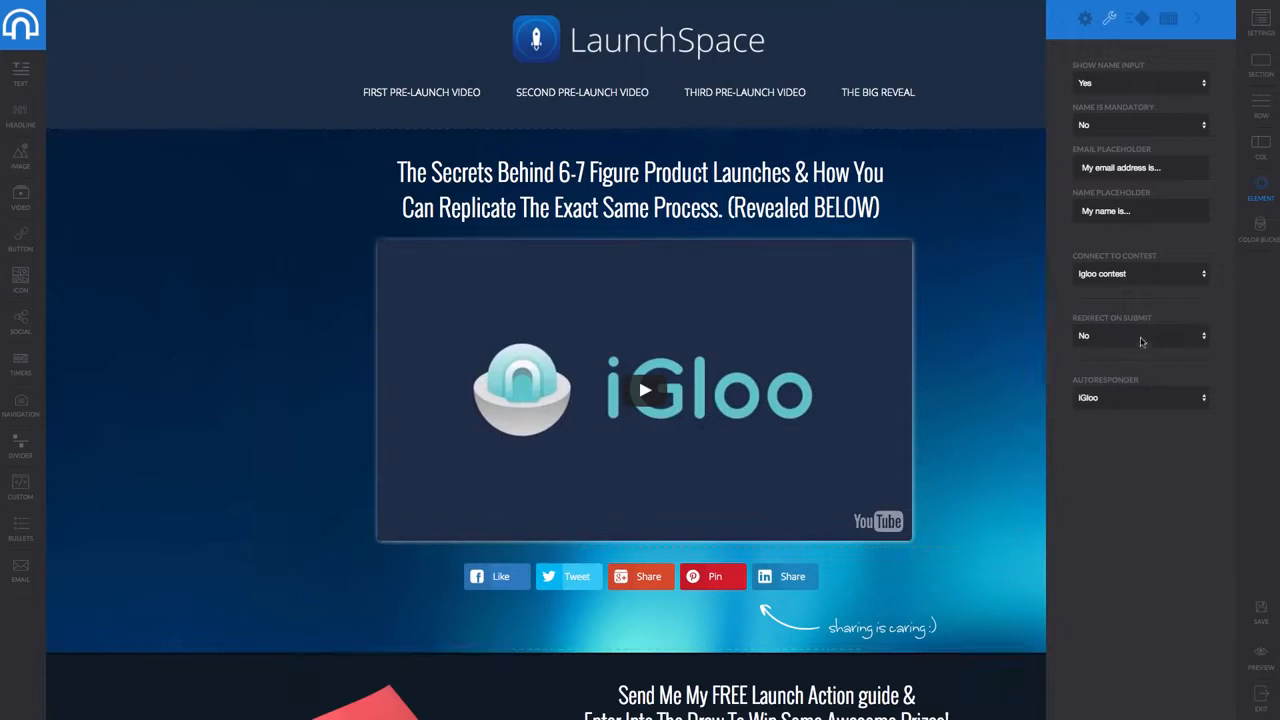
Set the opt-in form's Redirect On Submit to Yes, then exit to the campaign pages list
click(1140, 336)
click(1136, 325)
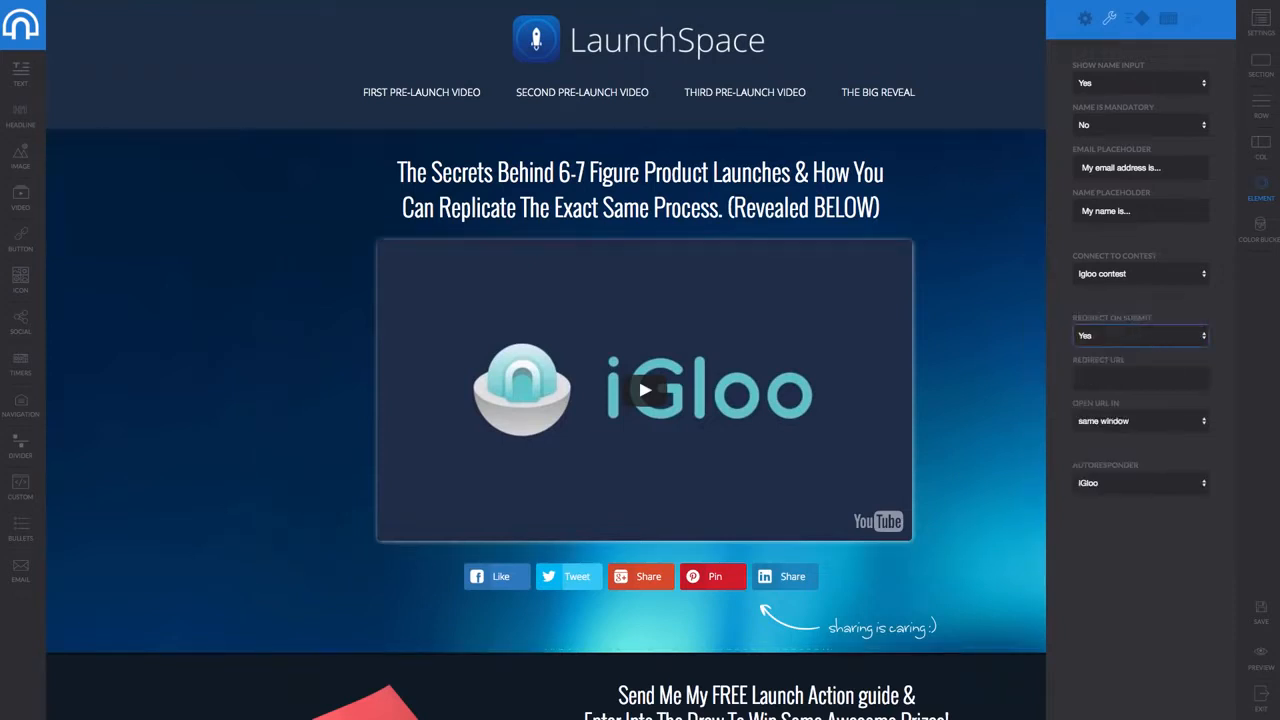
click(1140, 379)
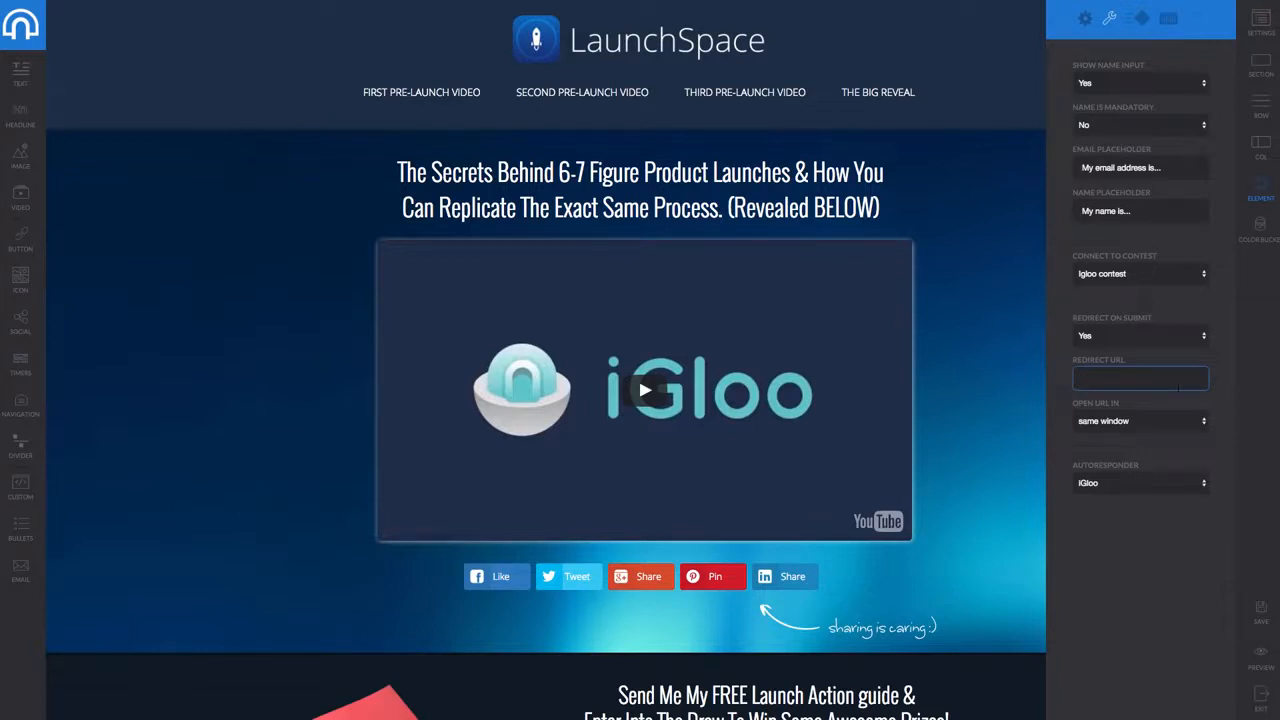
click(21, 38)
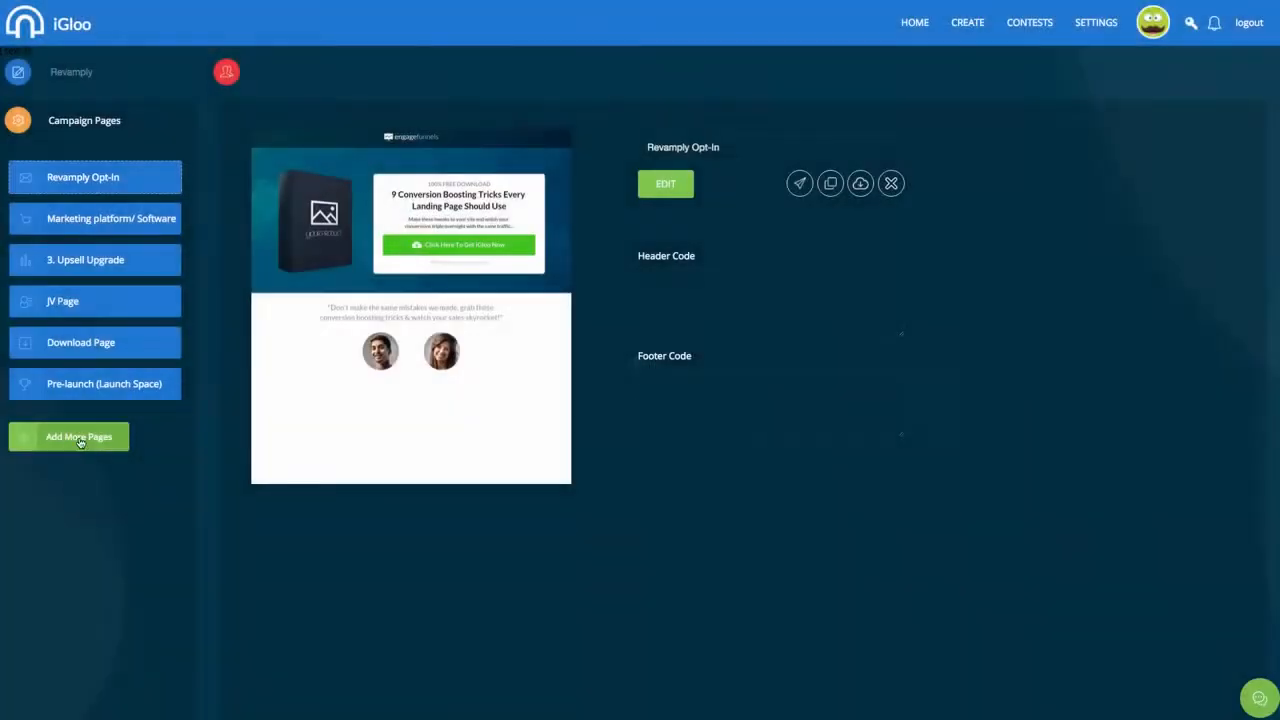
Add a new campaign page from the Webinar templates and open it in the editor
click(80, 442)
click(788, 77)
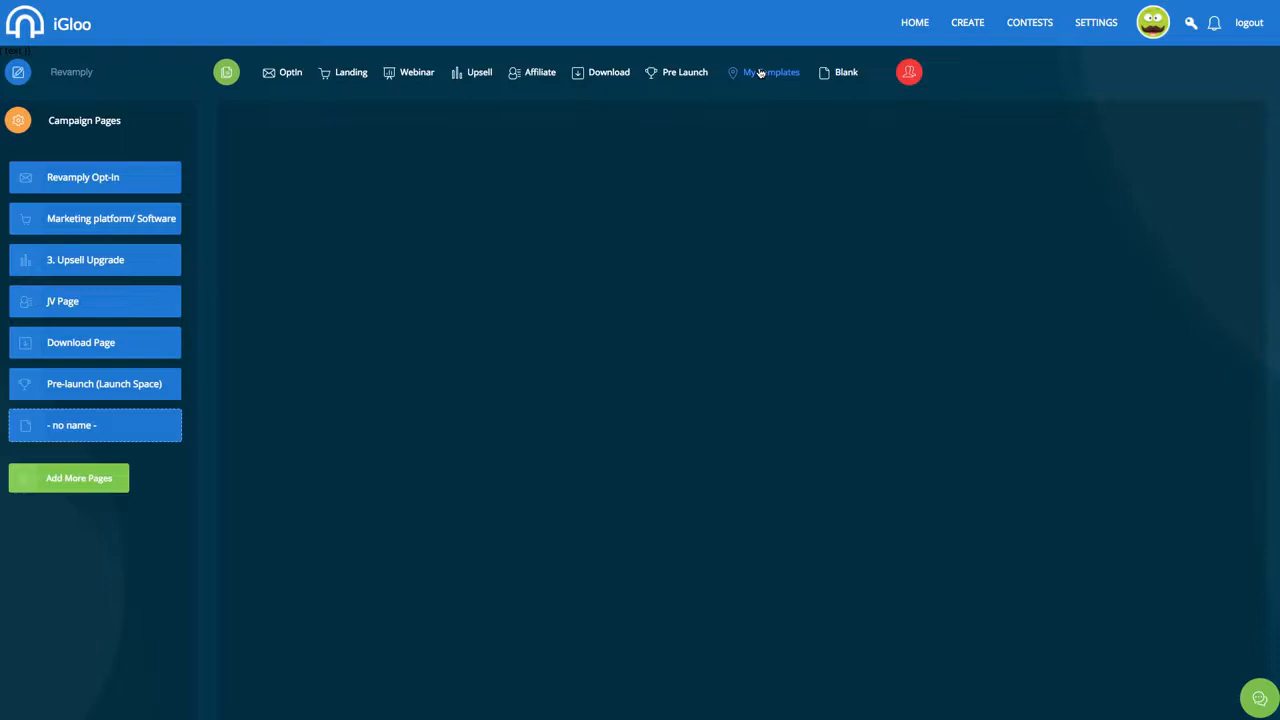
click(412, 72)
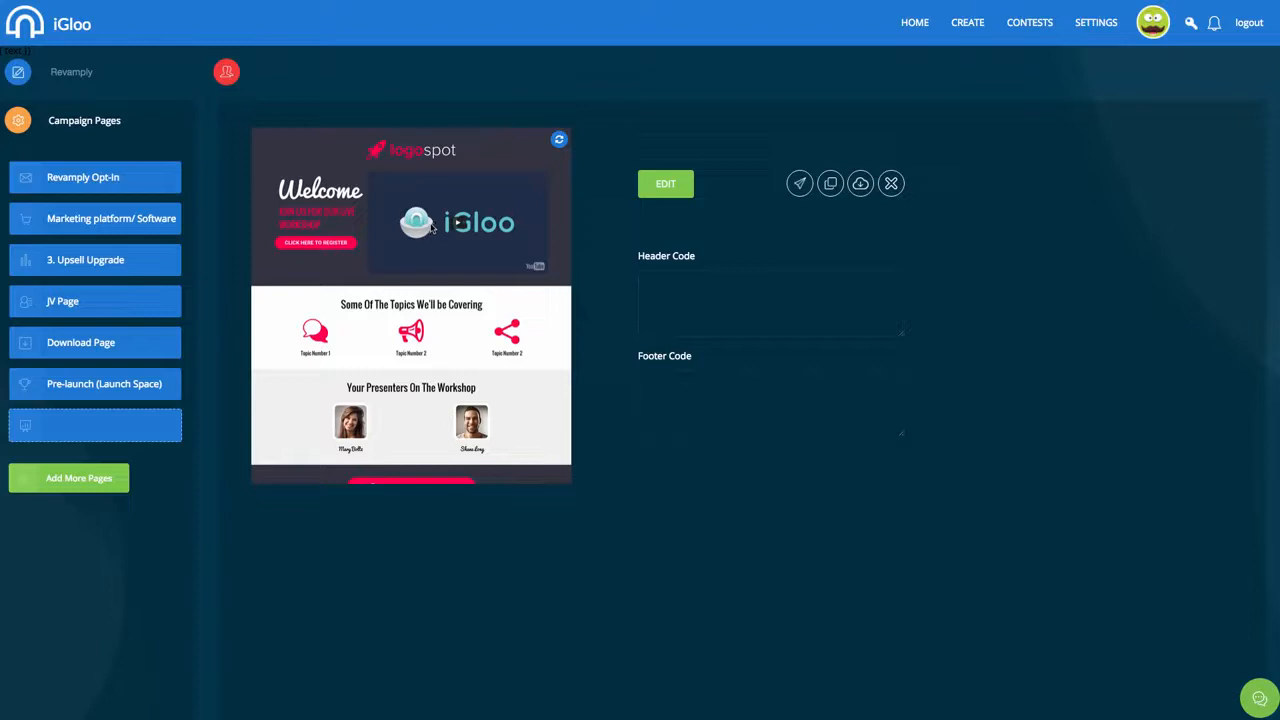
click(672, 190)
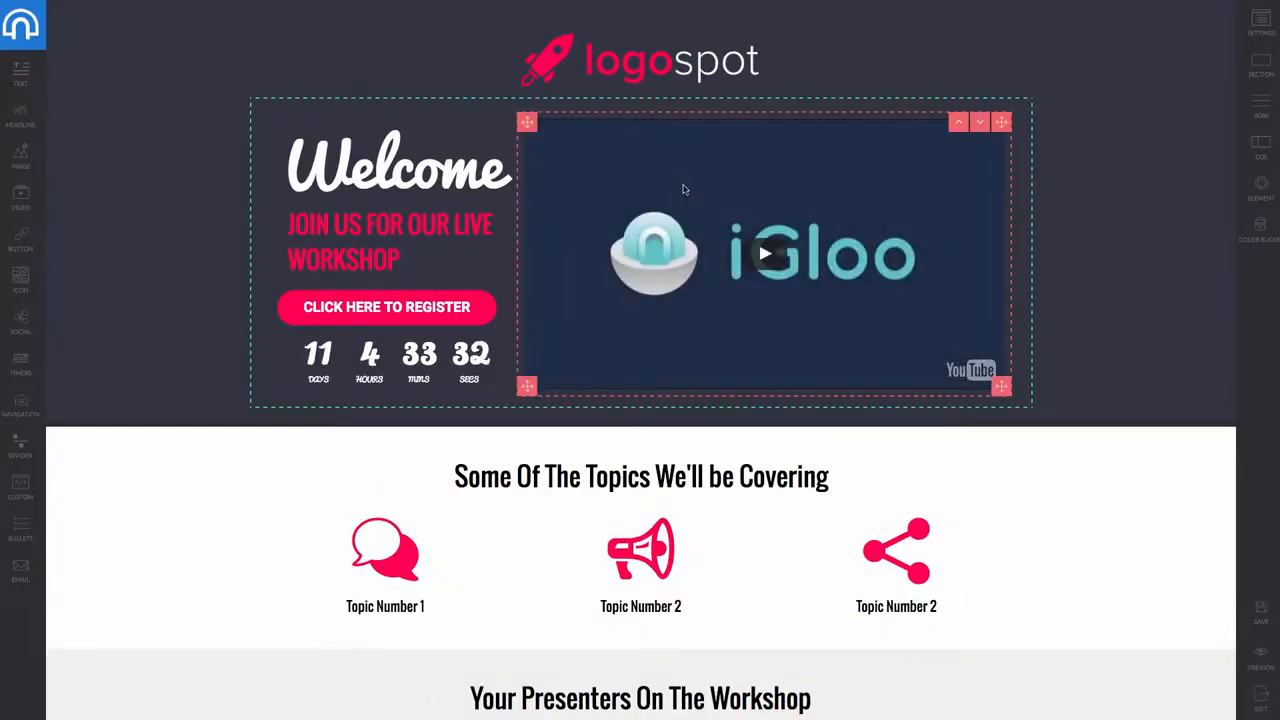
Insert a CUSTOM content block above the webinar page's video
scroll(846, 449, down, 3)
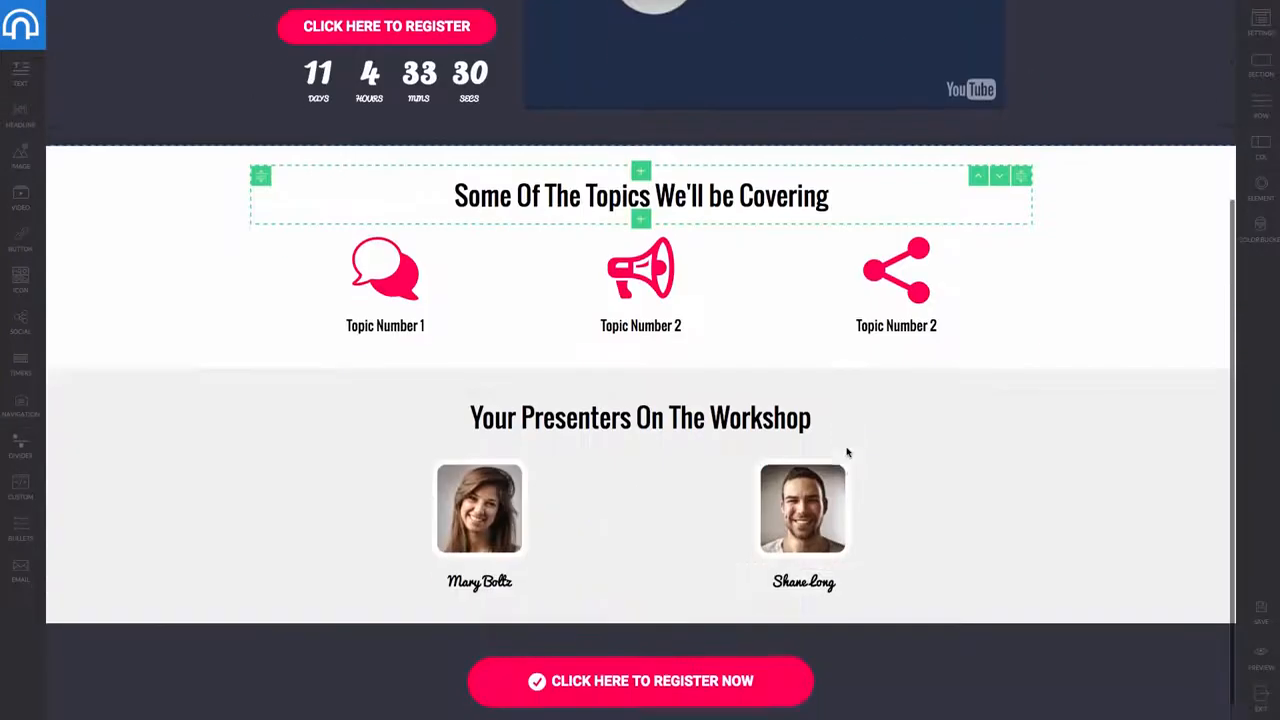
scroll(846, 453, up, 3)
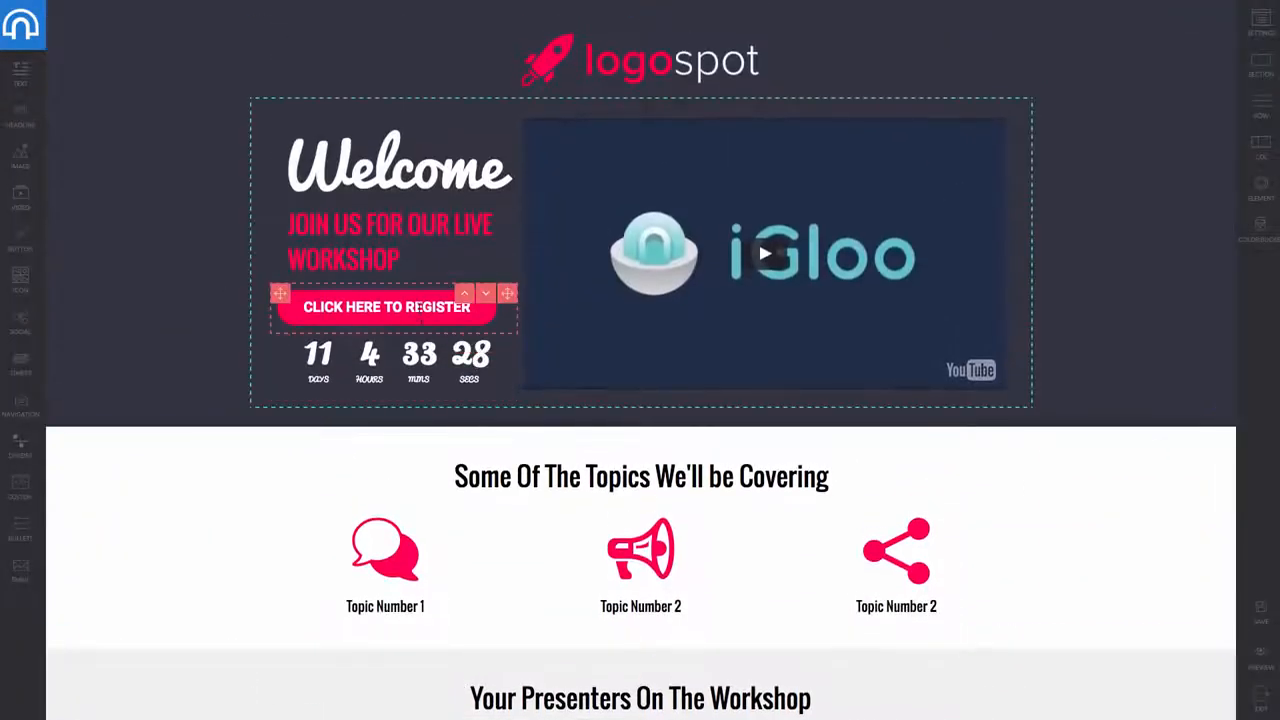
click(1270, 55)
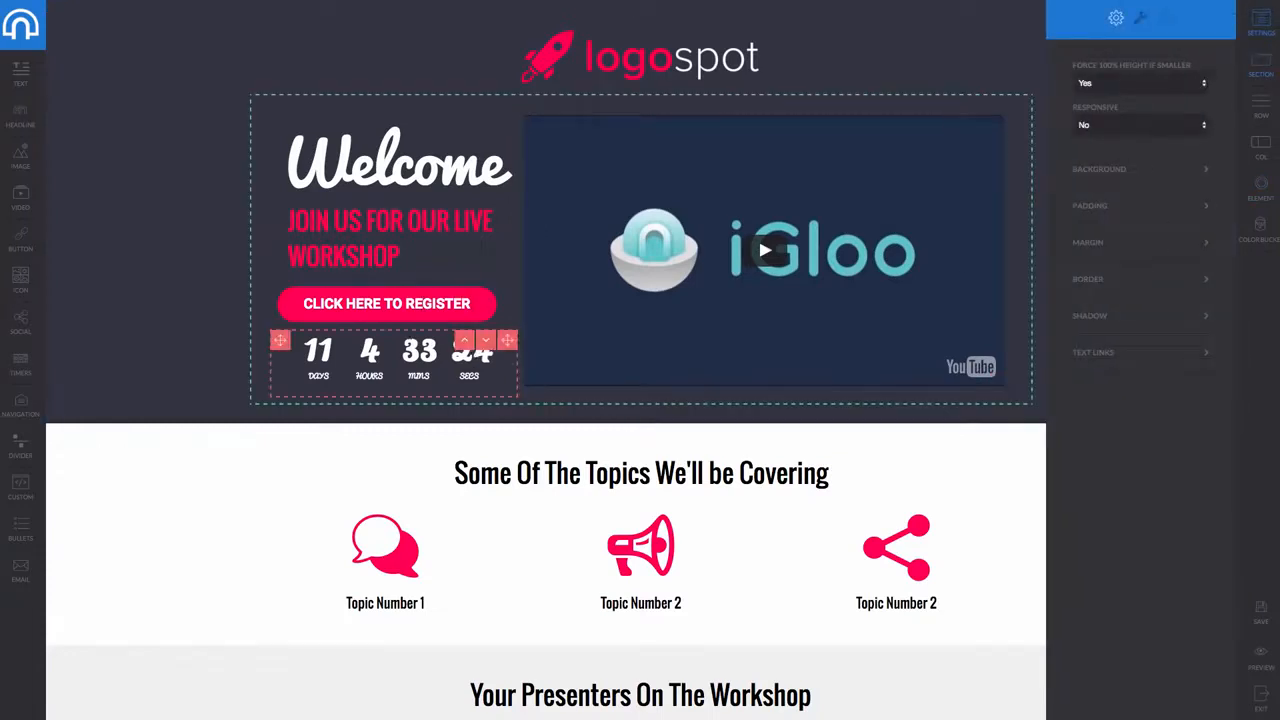
click(165, 302)
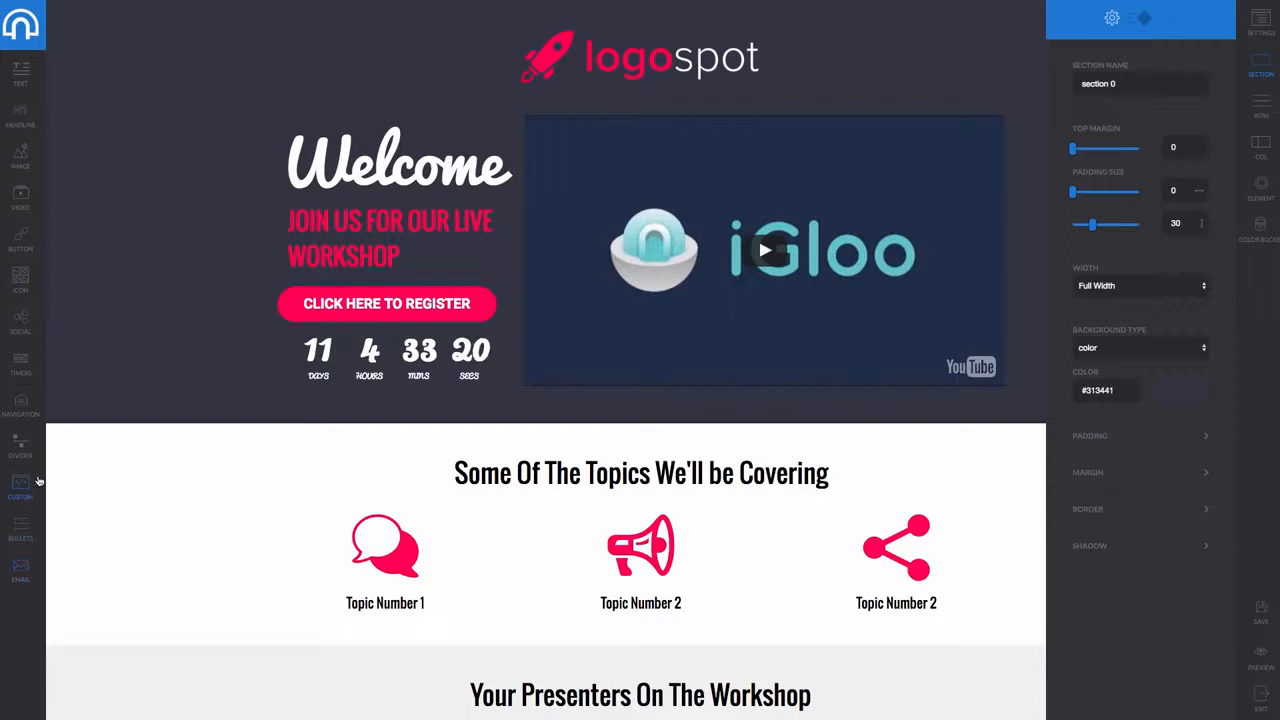
drag(9, 483, 799, 298)
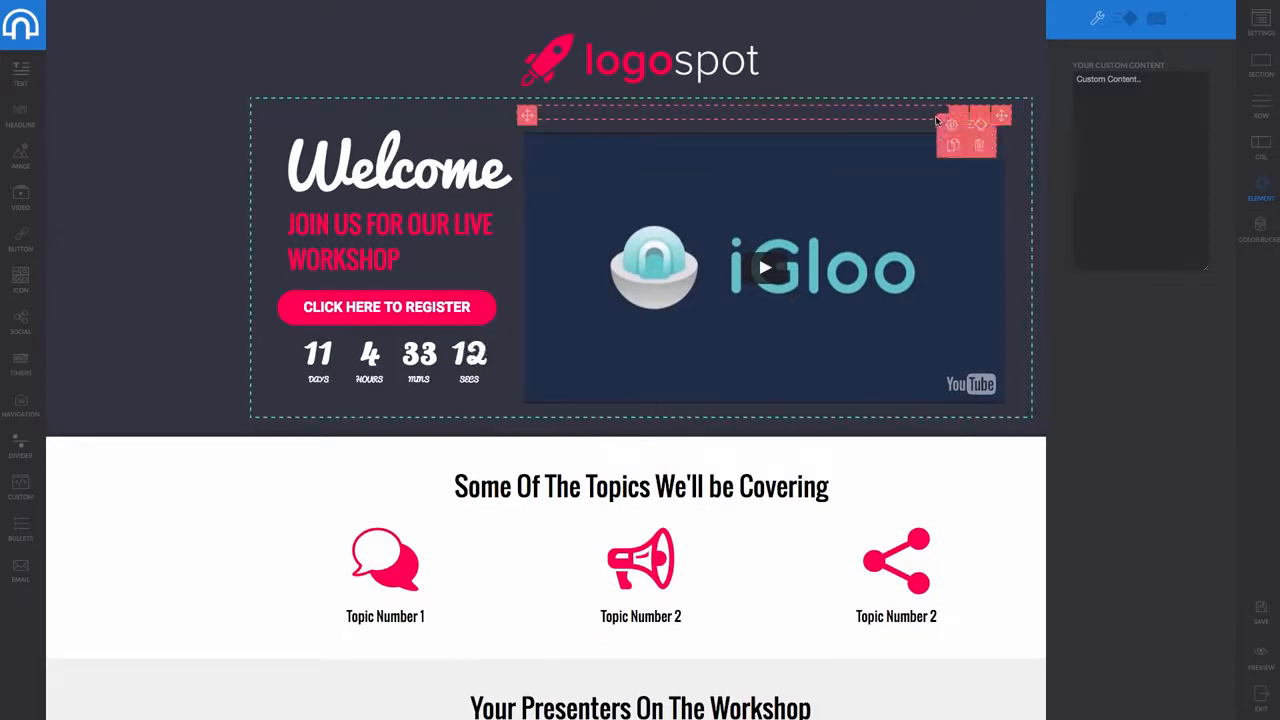
click(956, 128)
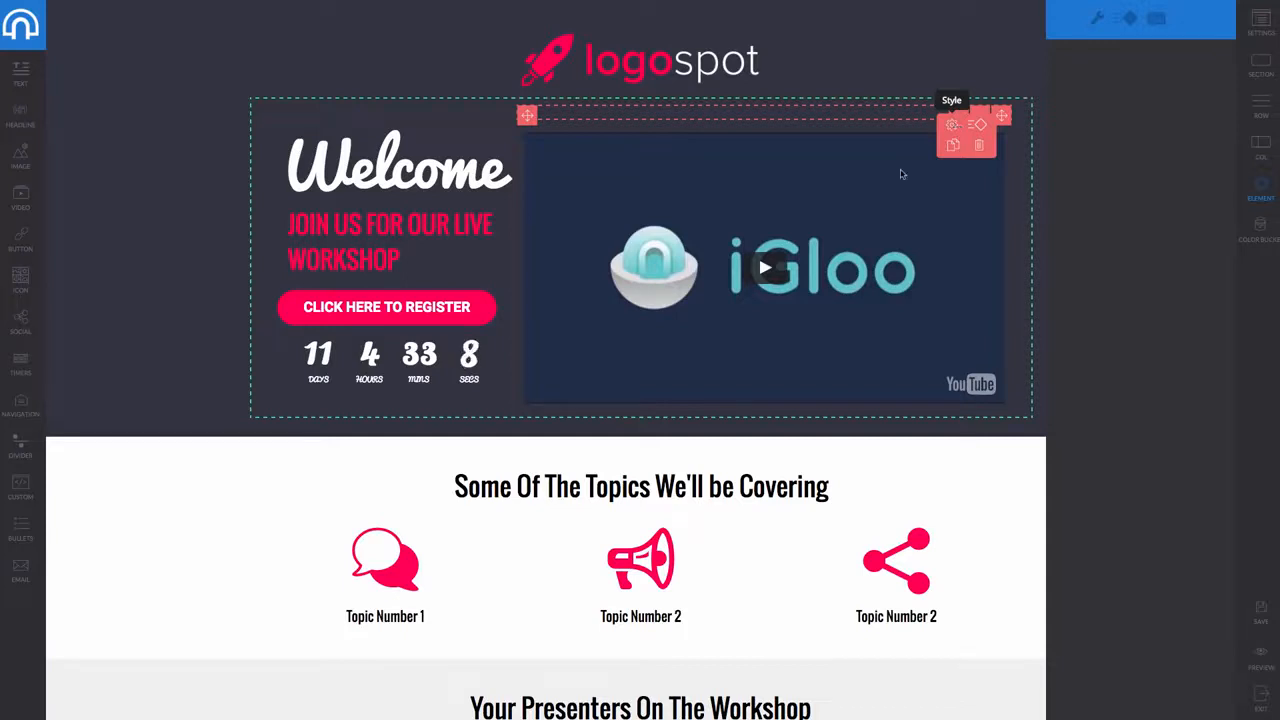
Select the 'Some Of The Topics' heading, a presenter photo and the Welcome section, then exit the editor
click(655, 487)
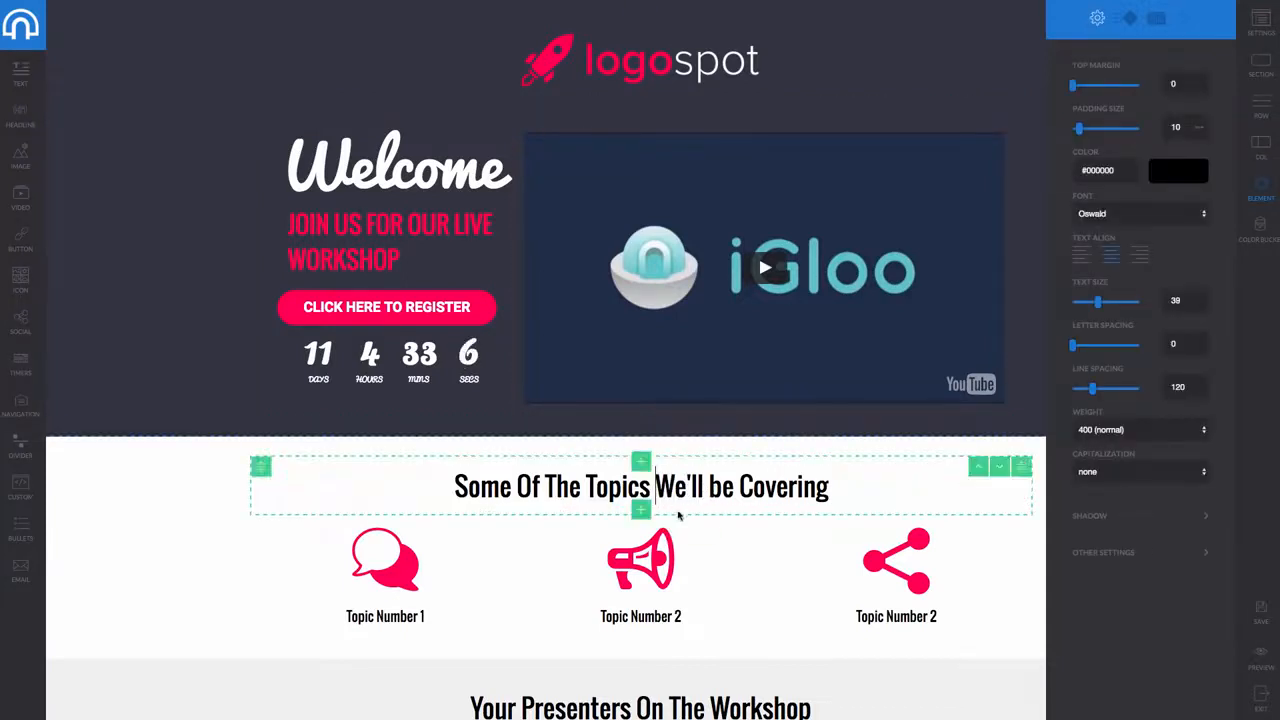
drag(829, 487, 480, 486)
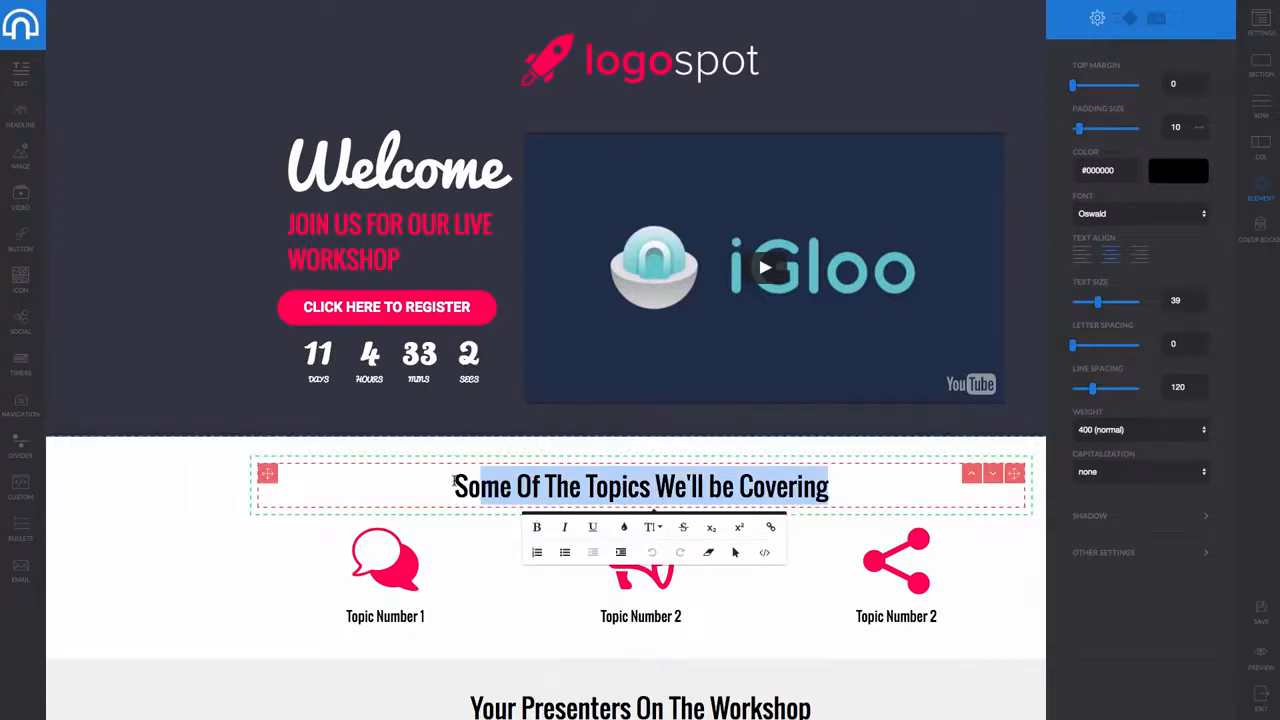
drag(453, 484, 829, 481)
scroll(773, 607, down, 3)
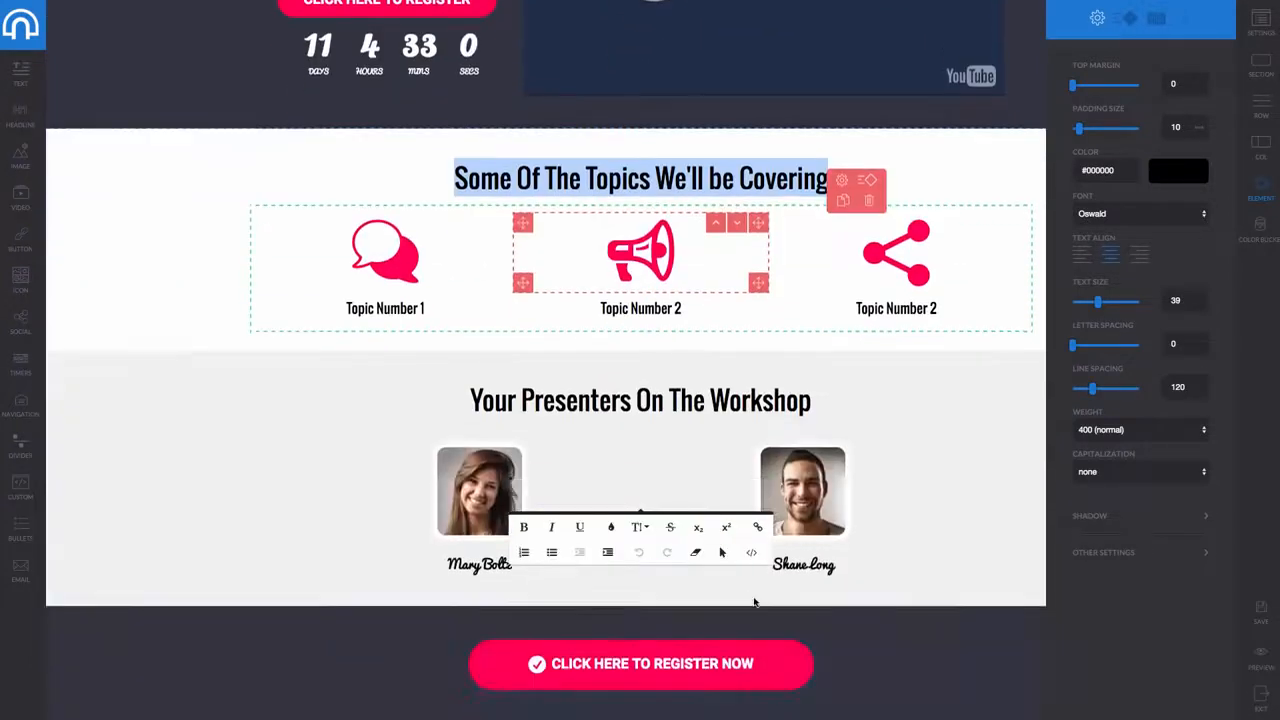
click(612, 507)
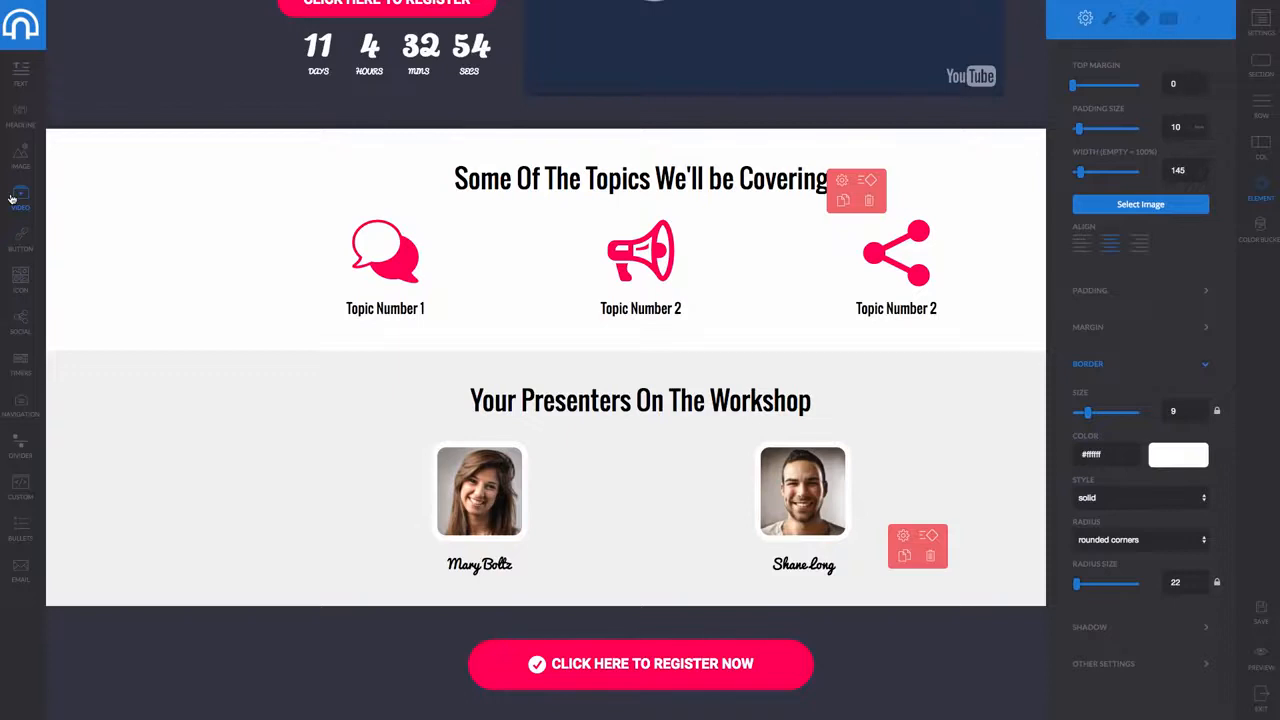
scroll(47, 199, up, 3)
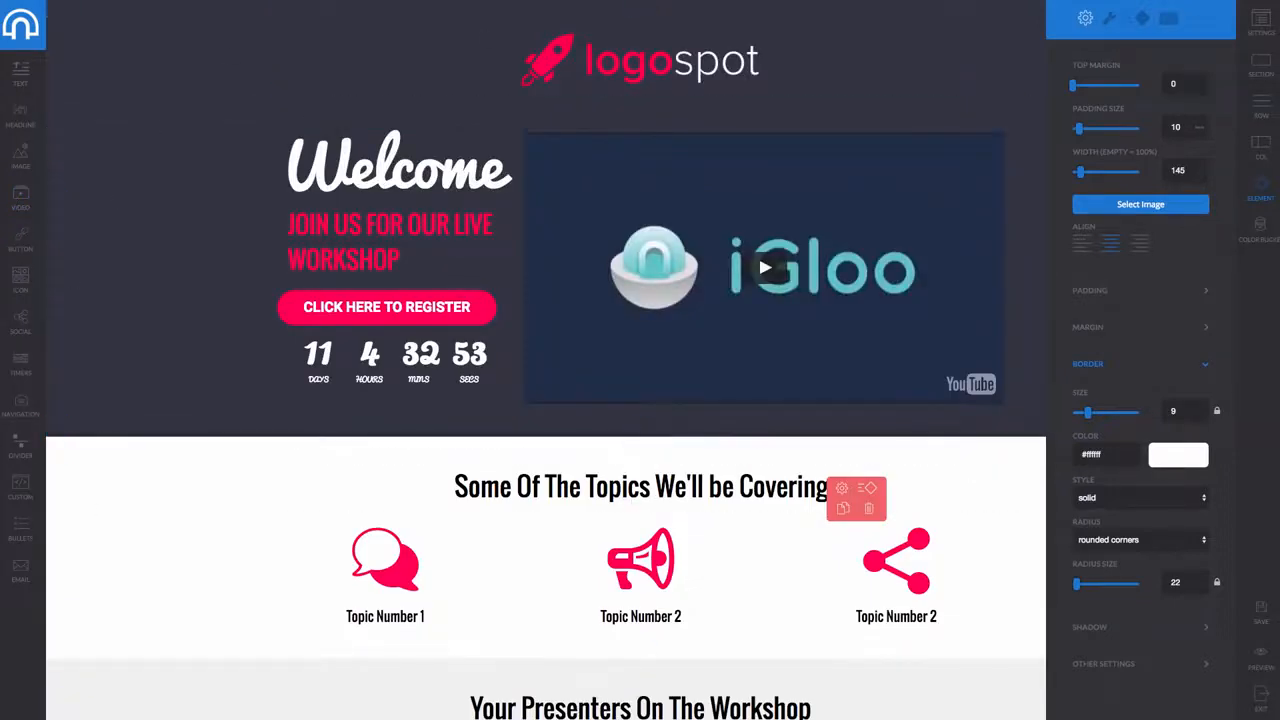
click(180, 48)
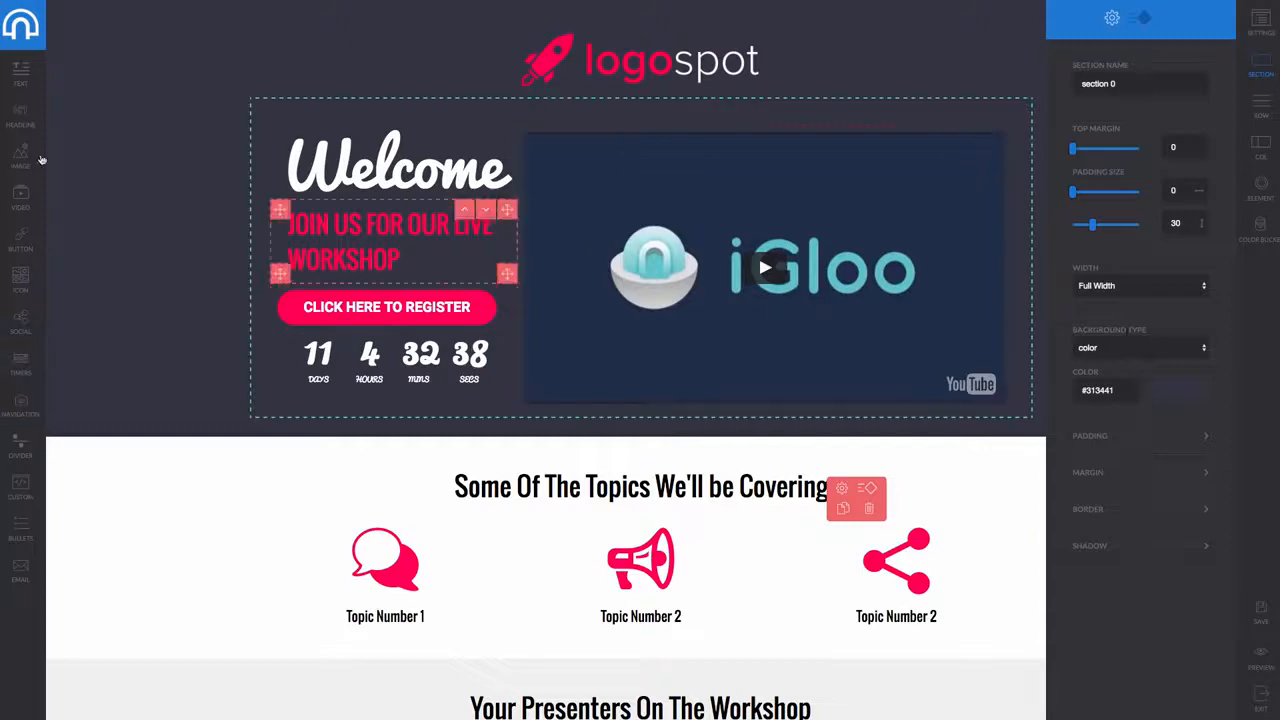
click(20, 30)
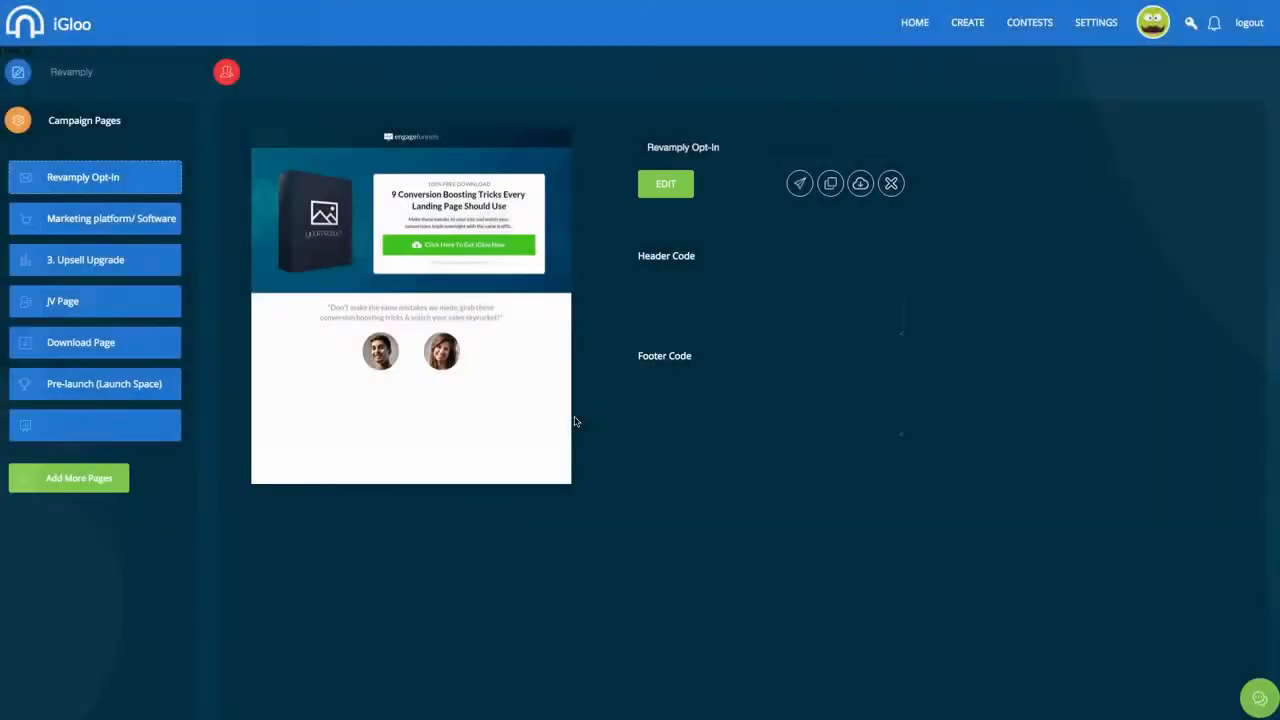